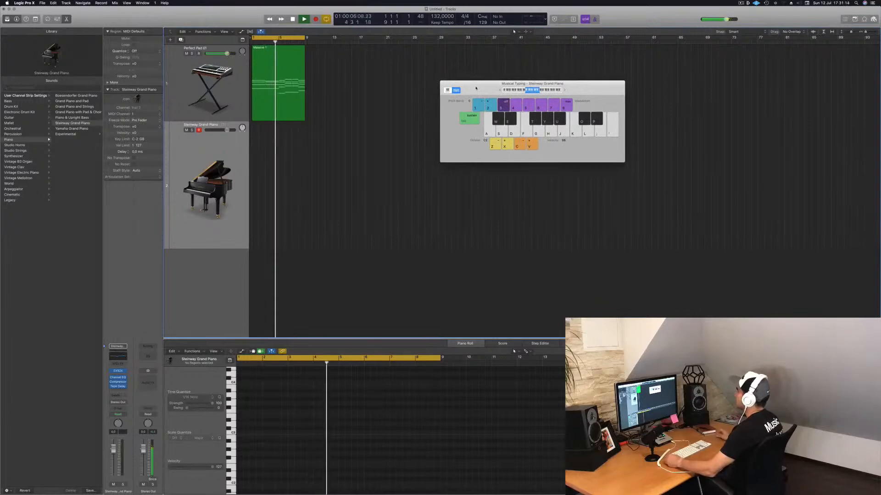
# Step: Delete the bar 7 chord from the pad track's Massive 1 region
pyautogui.moveTo(476, 88); pyautogui.dragTo(530, 116)
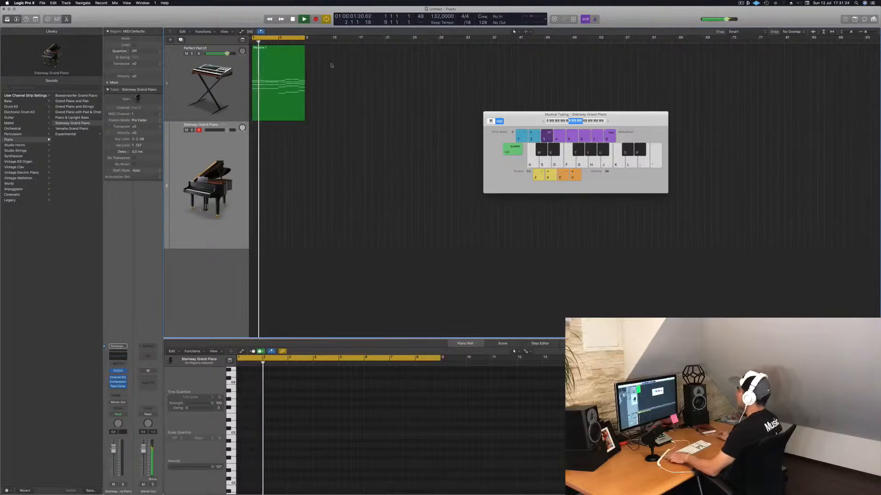
pyautogui.press('space')
pyautogui.click(271, 52)
pyautogui.scroll(-3, 397, 462)
pyautogui.moveTo(403, 391); pyautogui.dragTo(408, 487)
pyautogui.click(403, 441)
pyautogui.moveTo(416, 450); pyautogui.dragTo(395, 452)
pyautogui.moveTo(394, 383); pyautogui.dragTo(417, 417)
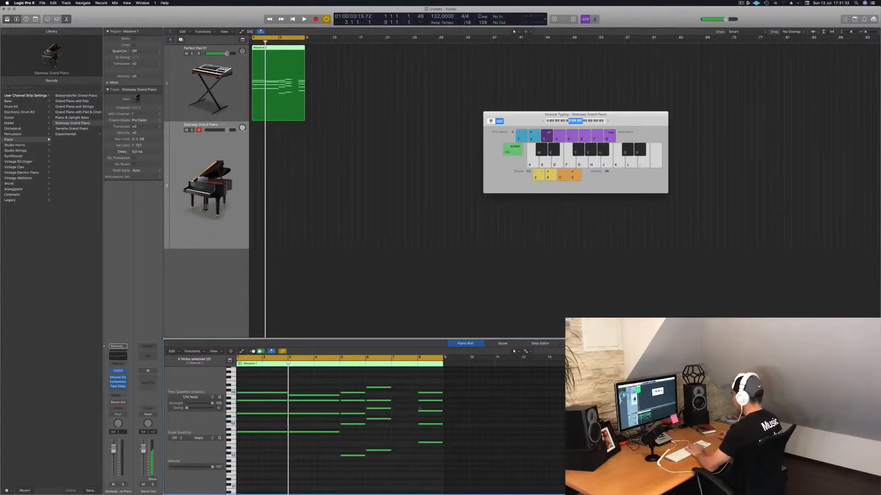
# Step: Make the final chord of the pad region span bars 7 and 8
pyautogui.moveTo(422, 387); pyautogui.dragTo(426, 445)
pyautogui.moveTo(429, 394)
pyautogui.mouseDown()
pyautogui.moveTo(405, 395)
pyautogui.moveTo(444, 393)
pyautogui.mouseUp()
pyautogui.press('space')
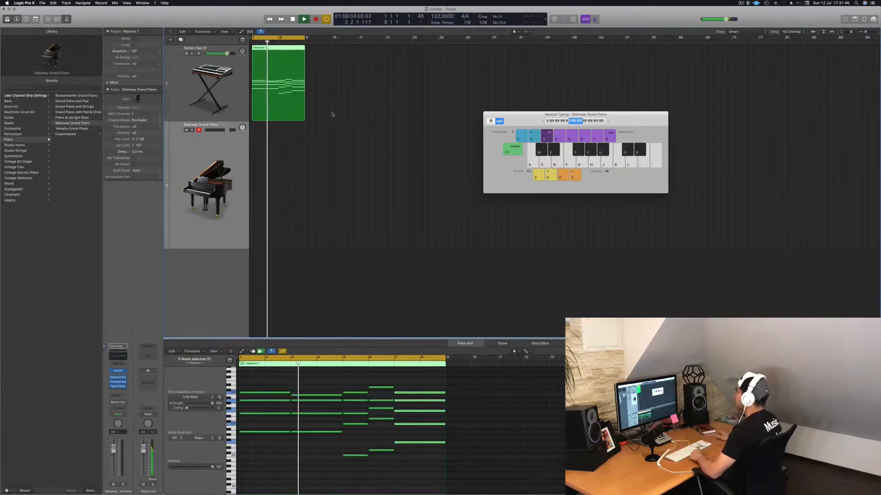
# Step: Move the Musical Typing window aside and copy the pad region to about bar 27 on the same track
pyautogui.moveTo(536, 114); pyautogui.dragTo(556, 111)
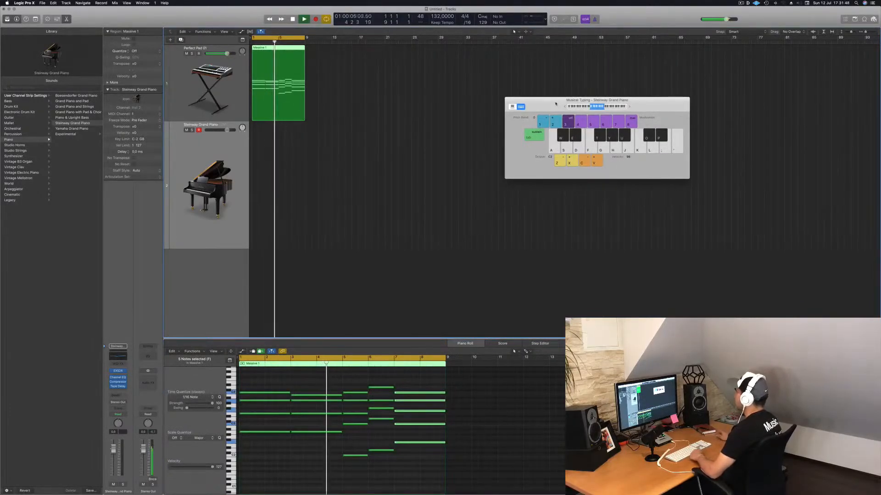
pyautogui.moveTo(553, 115); pyautogui.dragTo(574, 98)
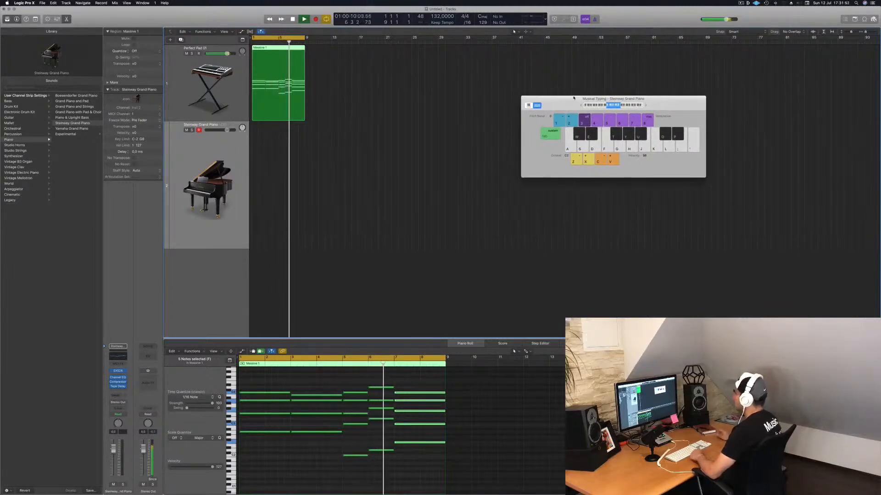
pyautogui.moveTo(573, 98); pyautogui.dragTo(581, 76)
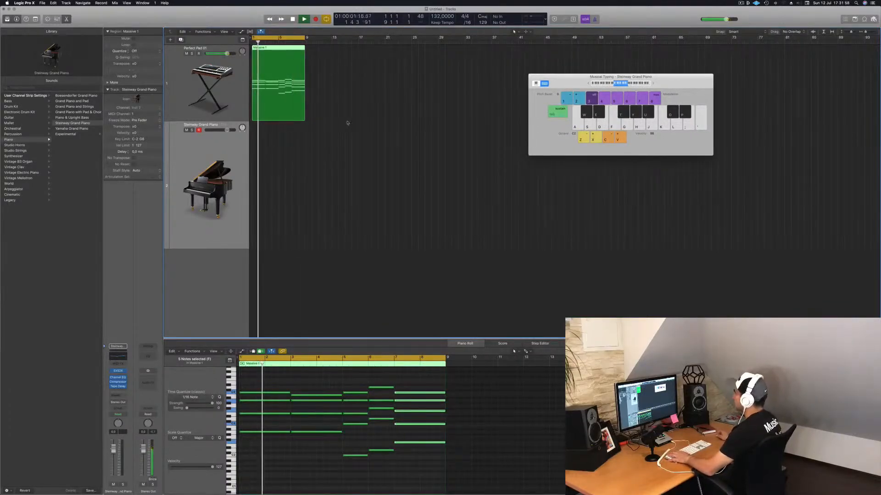
pyautogui.press('space')
pyautogui.moveTo(280, 51); pyautogui.dragTo(452, 50)
pyautogui.press('space')
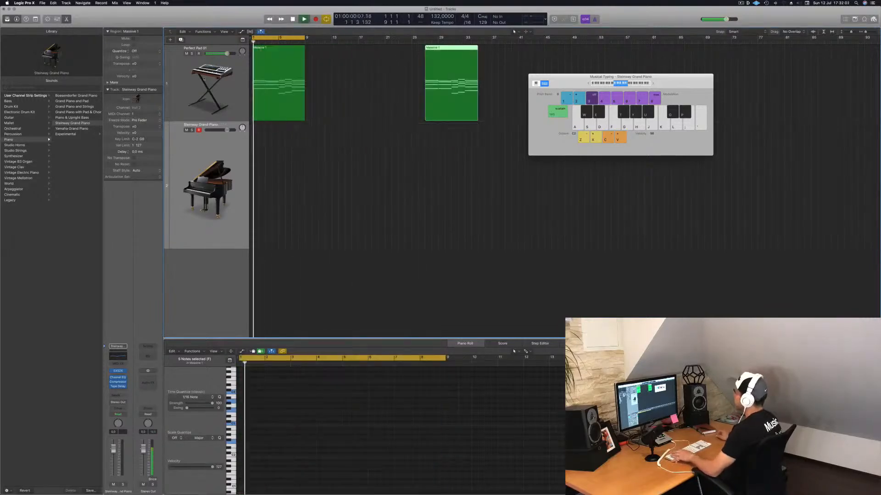
# Step: Audition the Hollow and Bold variations in the pad track's Alchemy instrument, keep Bold, and lower the track's volume slightly
pyautogui.click(208, 82)
pyautogui.press('space')
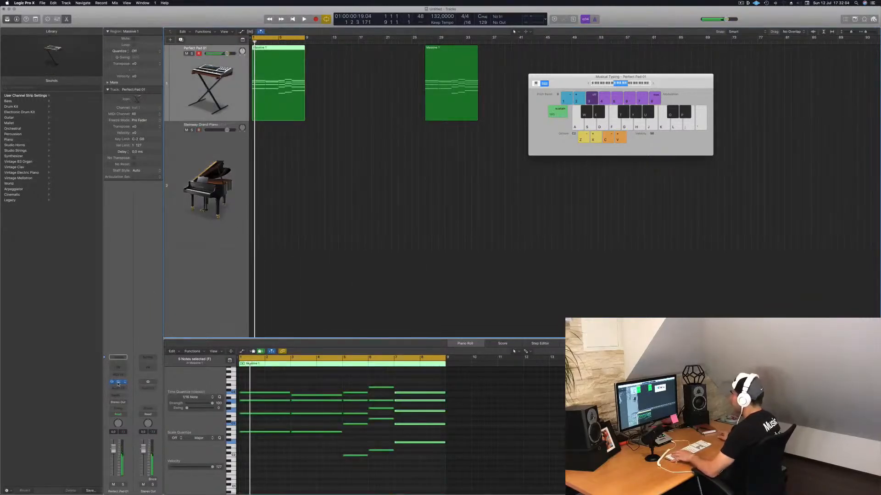
pyautogui.click(118, 383)
pyautogui.moveTo(602, 159); pyautogui.dragTo(446, 79)
pyautogui.press('space')
pyautogui.press('space')
pyautogui.click(415, 249)
pyautogui.click(450, 250)
pyautogui.press('space')
pyautogui.moveTo(521, 79); pyautogui.dragTo(625, 50)
pyautogui.moveTo(113, 450); pyautogui.dragTo(113, 456)
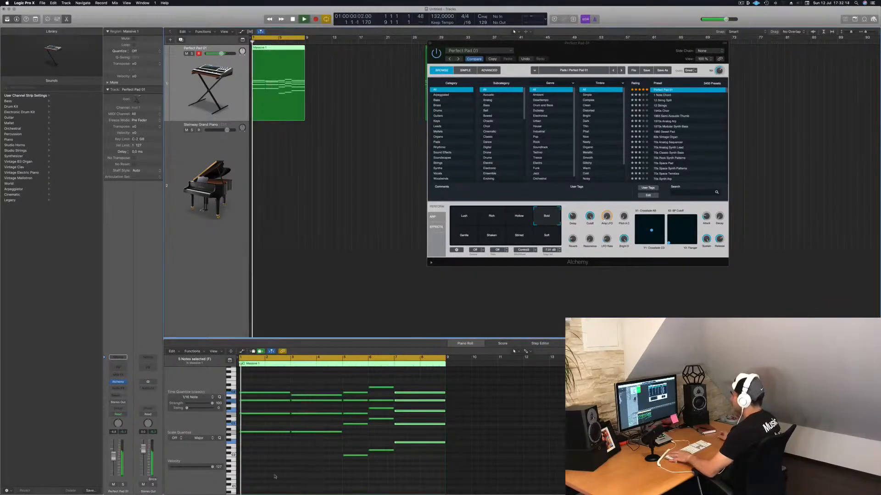
# Step: Try to transpose all notes of the pad region down one octave
pyautogui.click(276, 476)
pyautogui.press('super+a')
pyautogui.hotkey('alt', 'shift', 'Down')
pyautogui.press('Return')
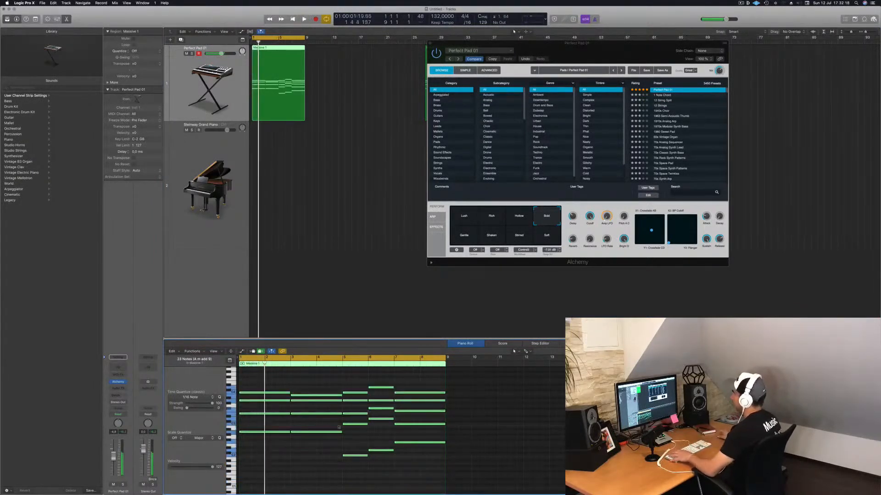
pyautogui.click(315, 217)
pyautogui.click(236, 143)
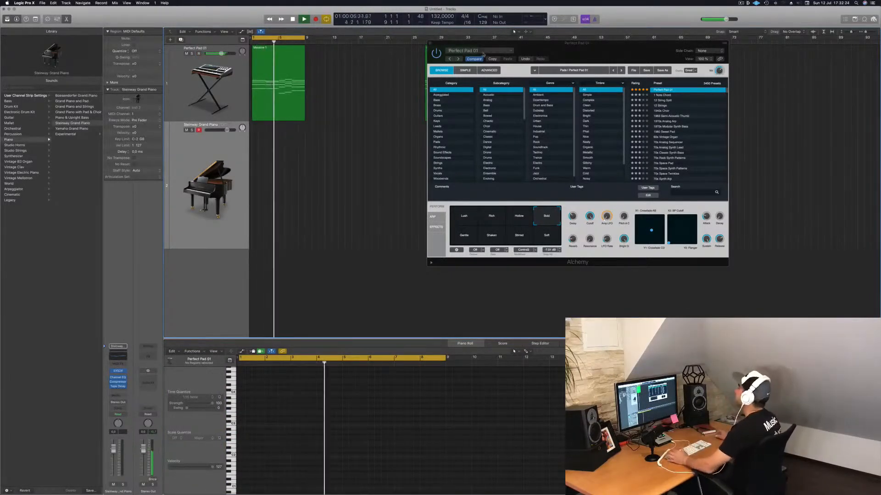
pyautogui.moveTo(507, 45); pyautogui.dragTo(505, 47)
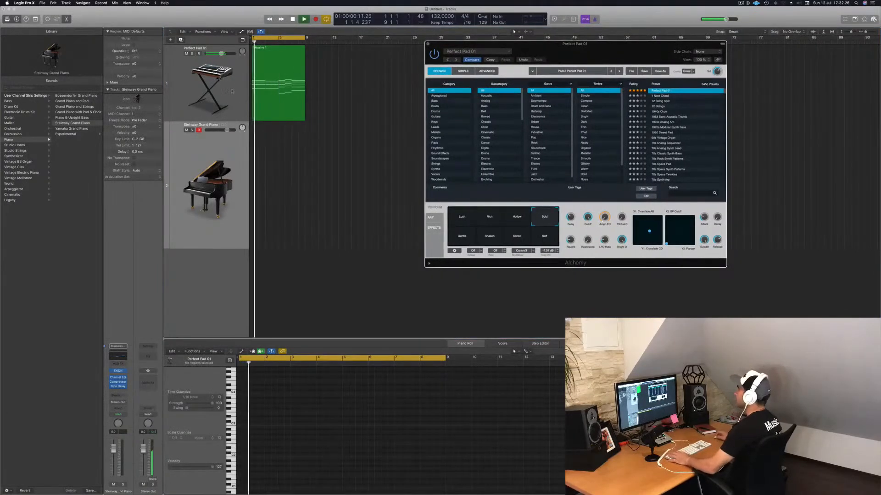
# Step: Duplicate the Perfect Pad 01 track and copy its Massive 1 region at bar 1 onto the new track
pyautogui.click(172, 88)
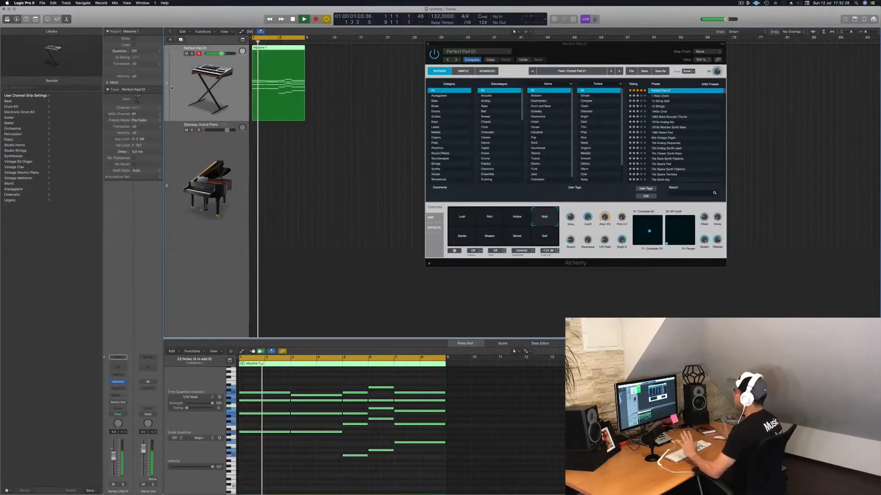
pyautogui.press('super+d')
pyautogui.click(278, 110)
pyautogui.press('space')
pyautogui.moveTo(278, 110); pyautogui.dragTo(278, 187)
# Step: Delete the upper chord notes from the copied region, keeping only the lowest note of each chord
pyautogui.moveTo(264, 375); pyautogui.dragTo(386, 426)
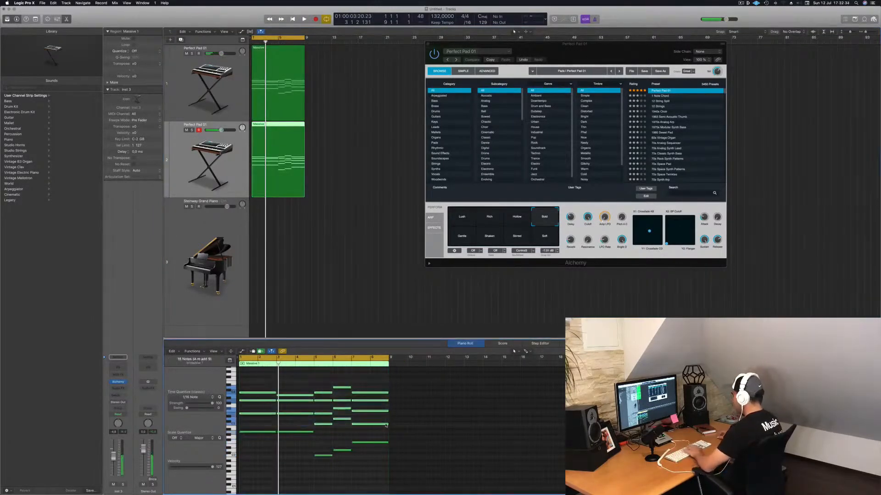
pyautogui.press('Delete')
pyautogui.click(246, 162)
pyautogui.press('space')
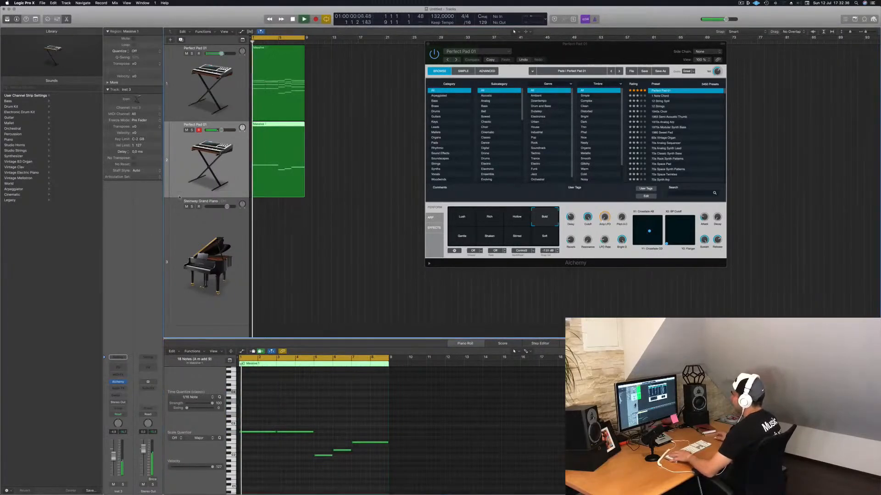
# Step: Open the duplicated track's Alchemy instrument and transpose all of its region's notes down one octave
pyautogui.click(119, 382)
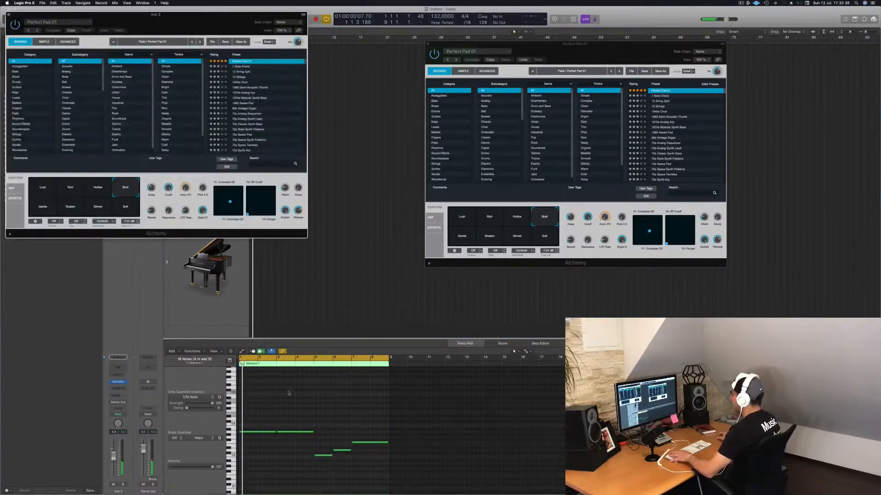
pyautogui.press('super+a')
pyautogui.hotkey('alt', 'shift', 'Down')
pyautogui.moveTo(183, 15); pyautogui.dragTo(439, 102)
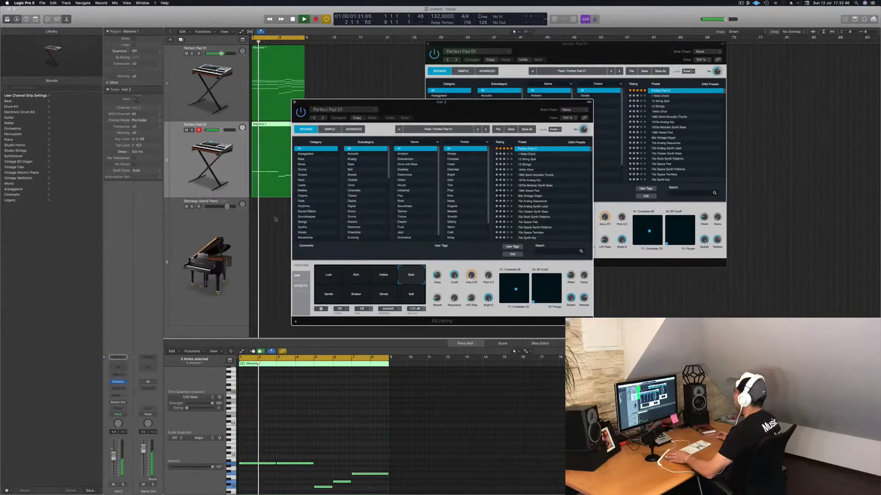
# Step: Filter the Alchemy presets to Bass and Ambient, audition Aquifer Blockage and Backlash, and load Bass Patterns
pyautogui.click(301, 159)
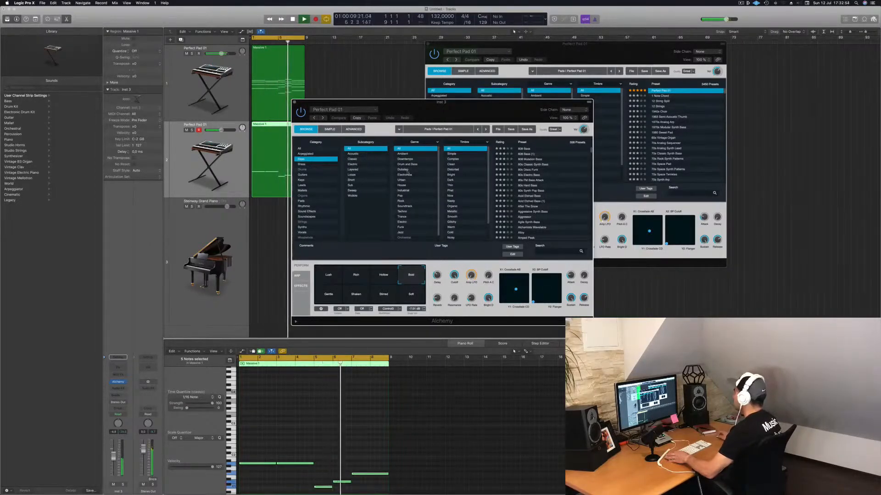
pyautogui.click(403, 153)
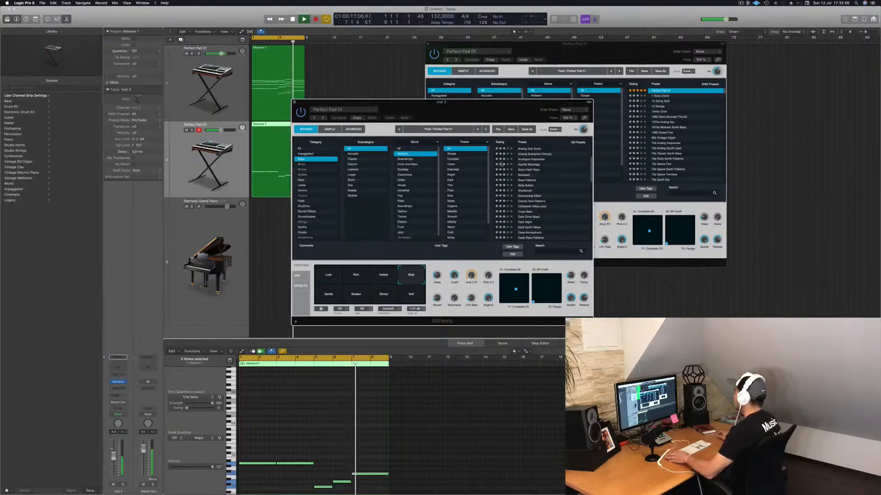
pyautogui.click(530, 164)
pyautogui.moveTo(490, 111); pyautogui.dragTo(525, 111)
pyautogui.click(568, 173)
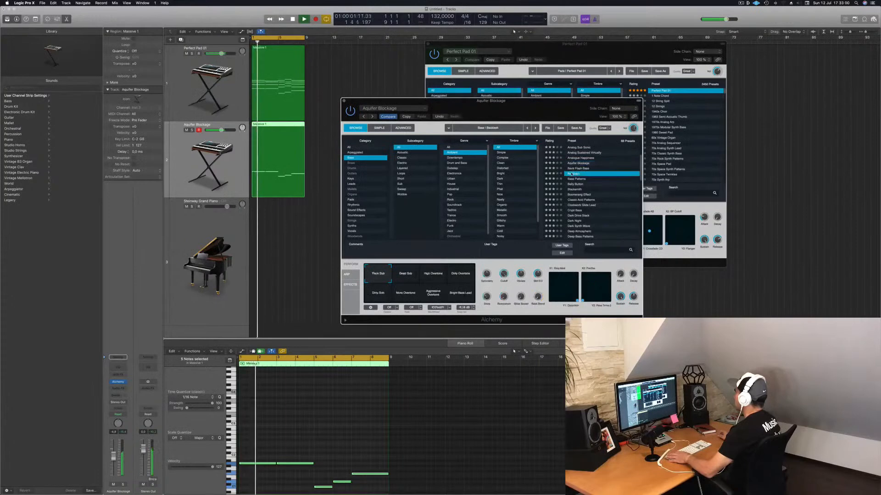
pyautogui.click(577, 179)
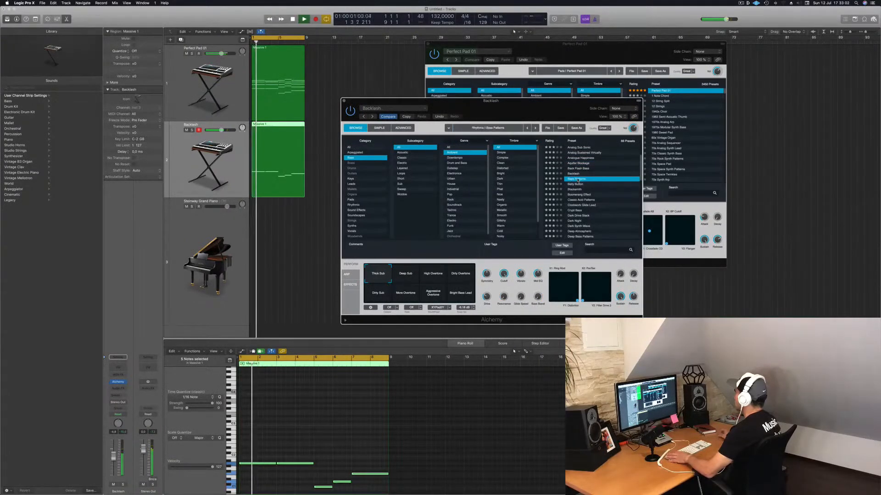
# Step: Audition the Bass Patterns variations, including Bright, Low Pulse, Tight and Rubbery Beat, during playback and keep Driving
pyautogui.press('space')
pyautogui.moveTo(546, 113); pyautogui.dragTo(559, 87)
pyautogui.press('space')
pyautogui.click(419, 252)
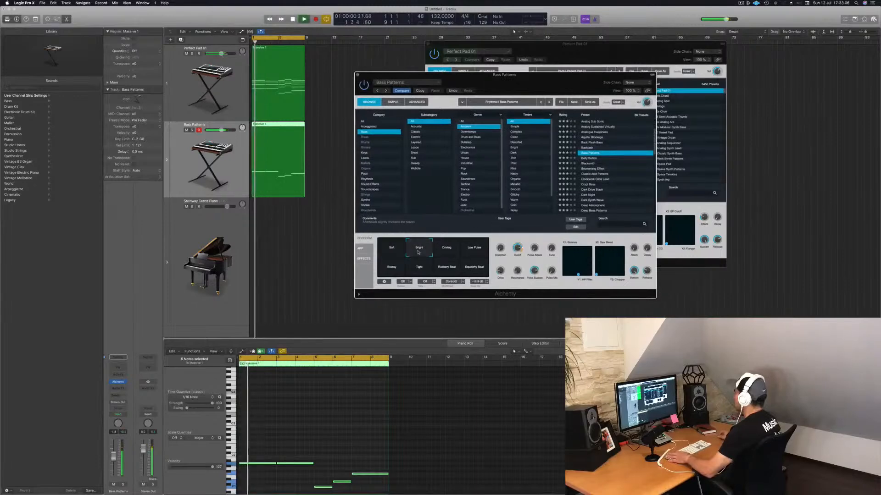
pyautogui.click(446, 253)
pyautogui.moveTo(513, 92); pyautogui.dragTo(617, 71)
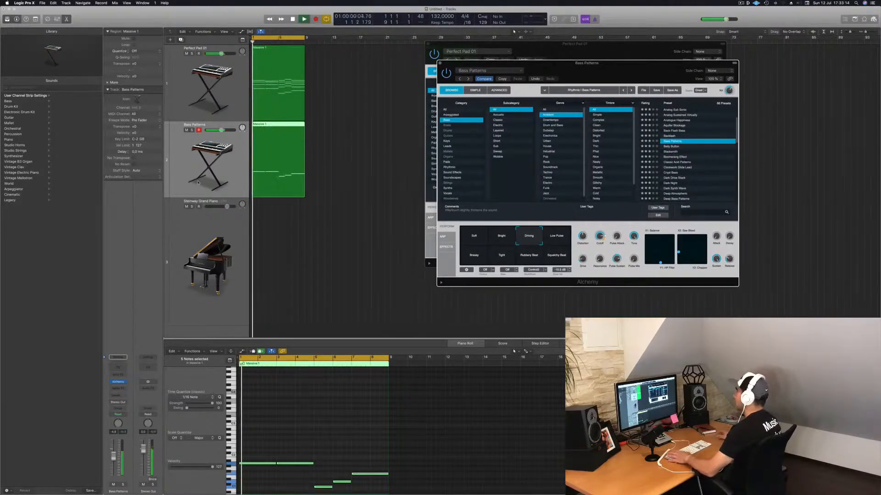
pyautogui.click(553, 239)
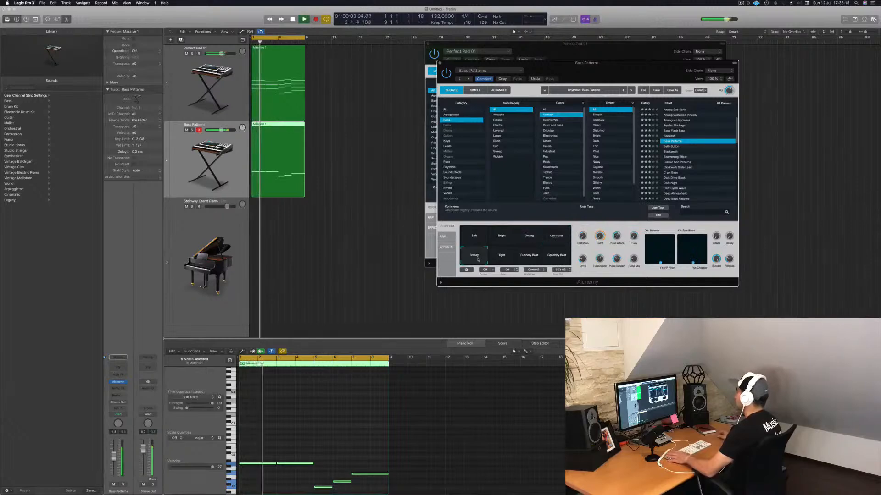
pyautogui.click(502, 255)
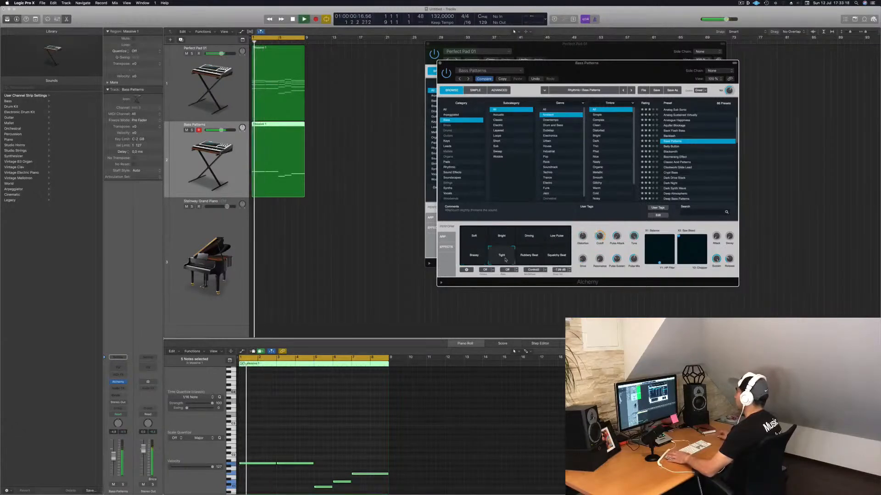
pyautogui.click(530, 259)
pyautogui.click(562, 257)
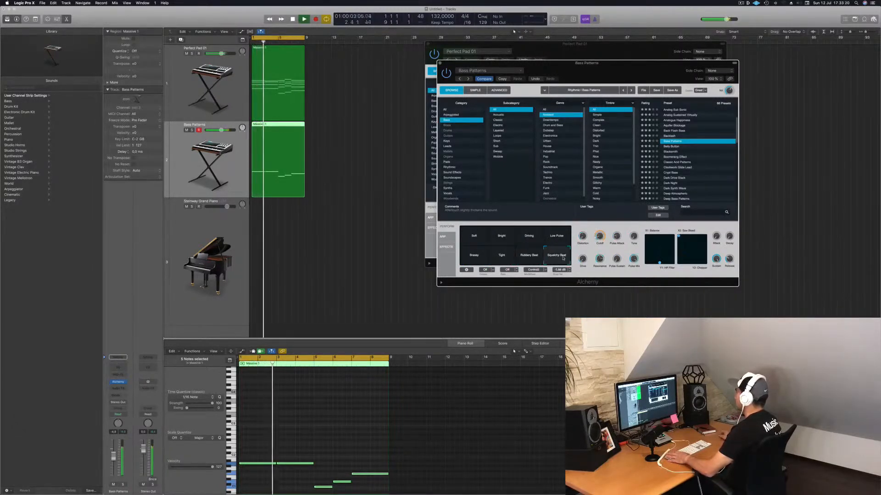
pyautogui.click(500, 258)
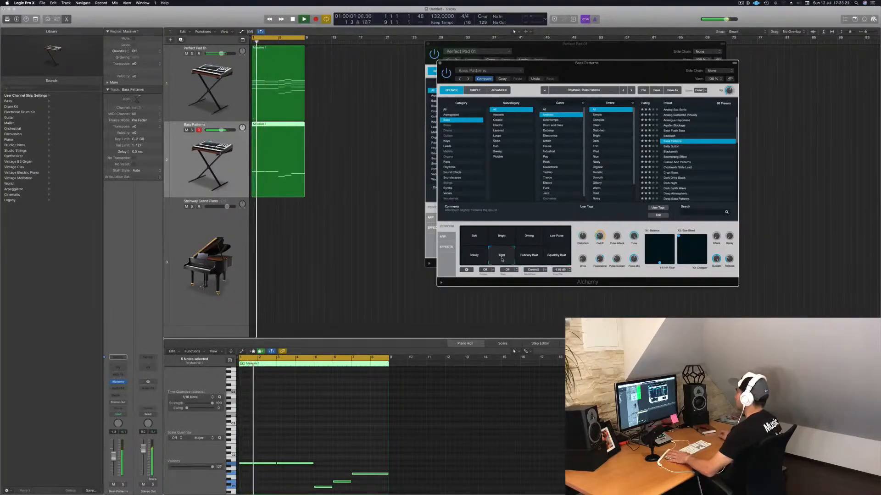
pyautogui.click(530, 230)
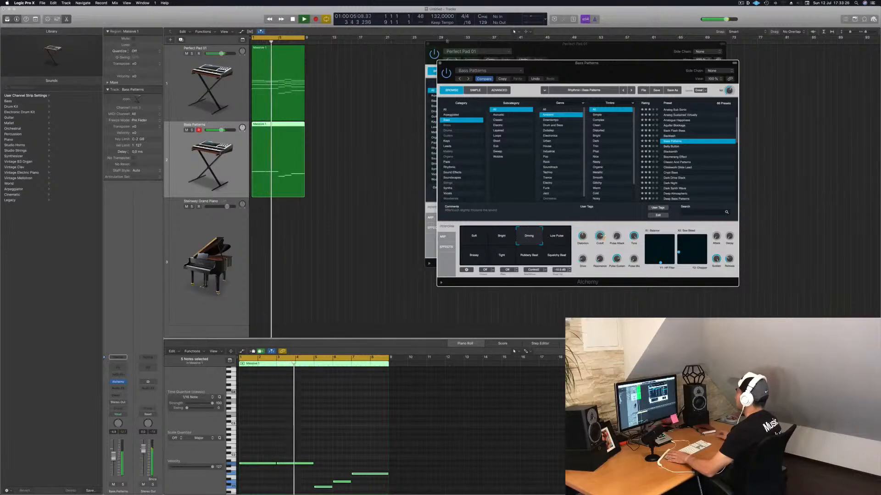
# Step: Close both Alchemy windows and play the loop with the pad and bass tracks together
pyautogui.click(440, 64)
pyautogui.moveTo(433, 41); pyautogui.dragTo(384, 99)
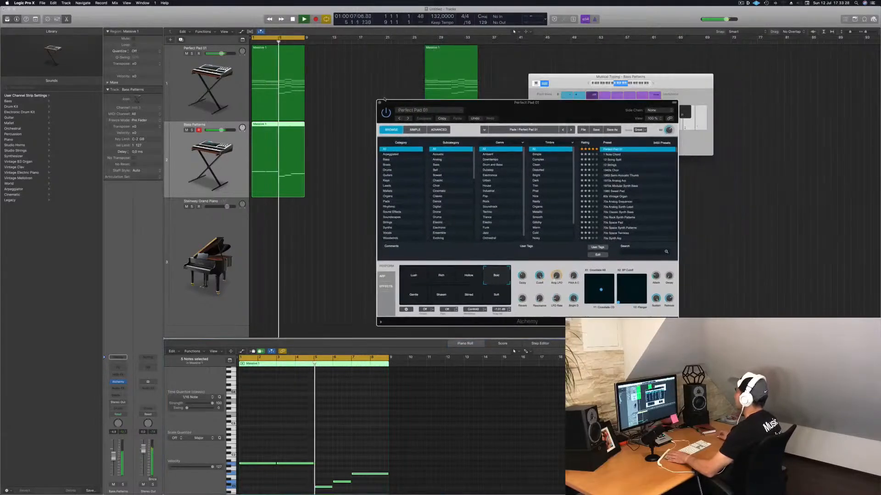
pyautogui.click(379, 103)
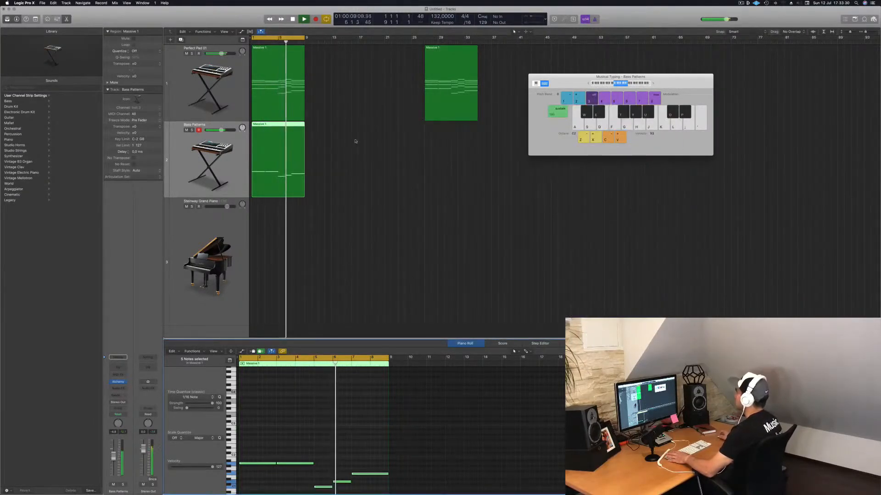
pyautogui.press('space')
pyautogui.press('space')
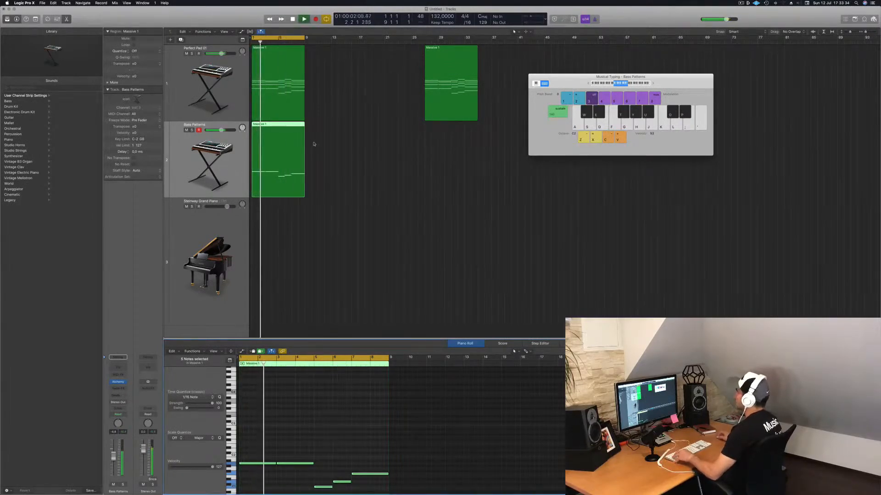
pyautogui.scroll(4, 328, 168)
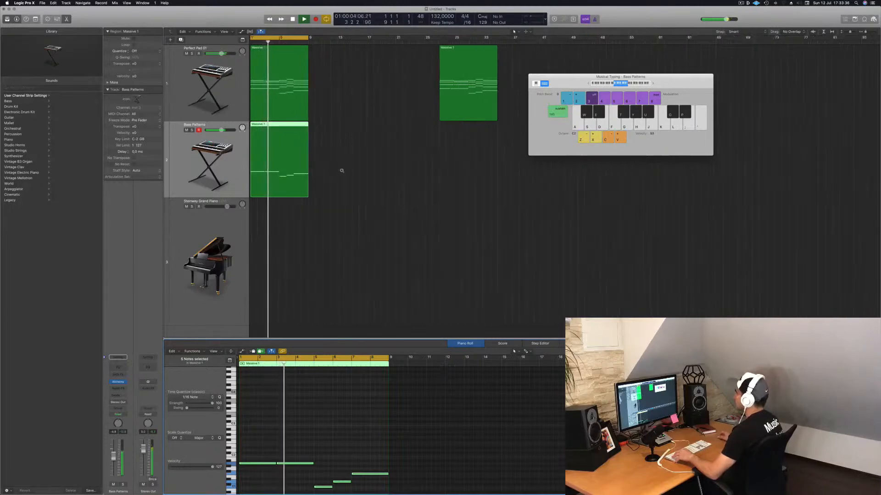
pyautogui.scroll(-4, 360, 169)
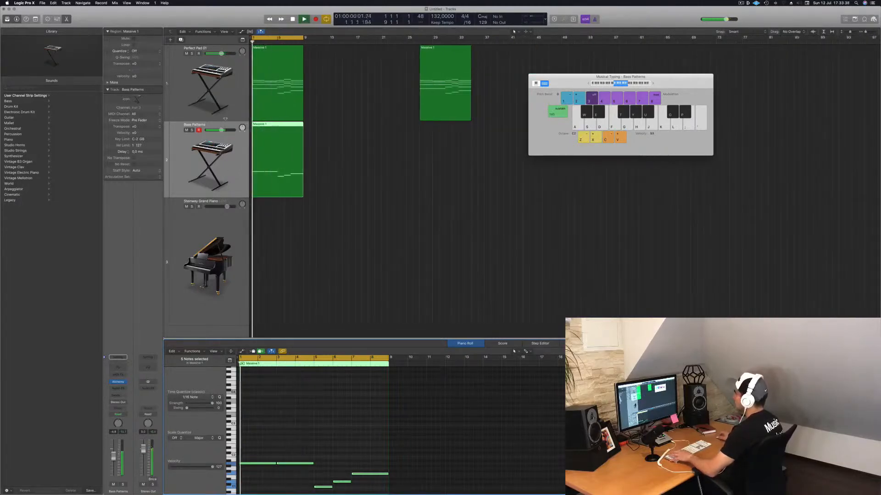
# Step: Solo the Perfect Pad 01 track to hear it alone, turn its solo off, and replay the full loop
pyautogui.click(192, 53)
pyautogui.click(191, 71)
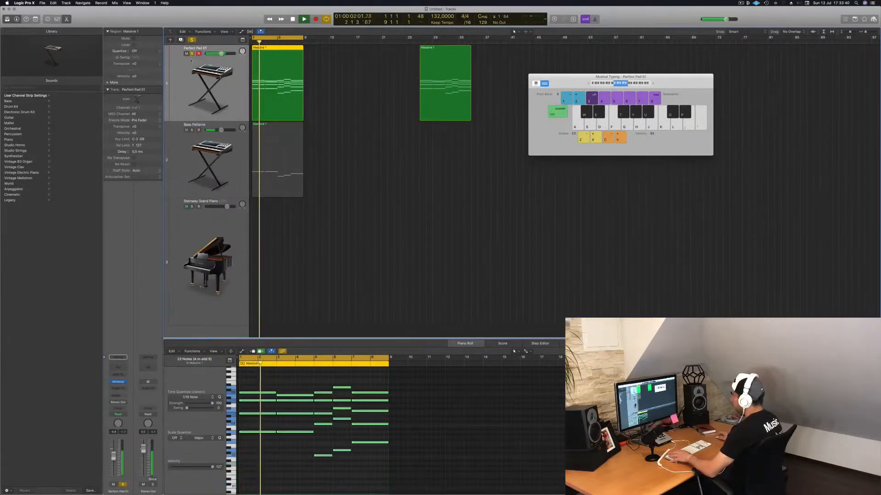
pyautogui.press('space')
pyautogui.press('space')
pyautogui.click(192, 54)
pyautogui.press('space')
pyautogui.press('space')
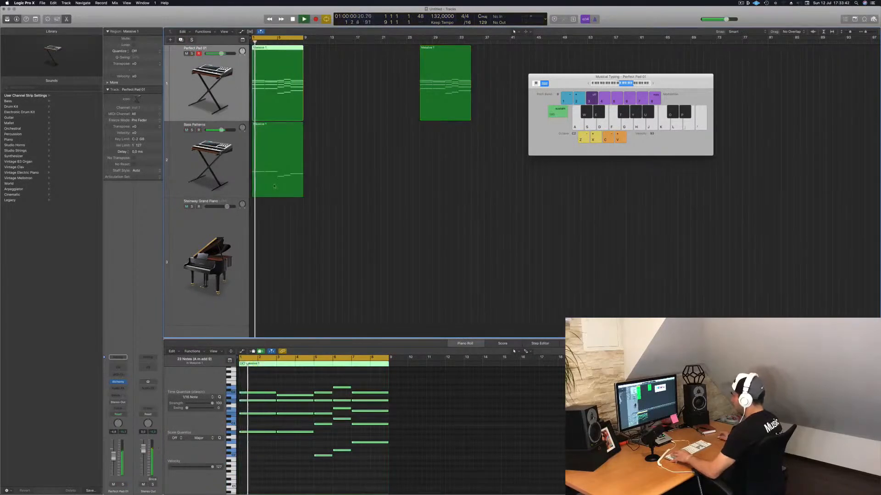
# Step: Deselect the pad region, close the Musical Typing window, show the mixer below the tracks, and stop playback
pyautogui.click(382, 256)
pyautogui.press('x')
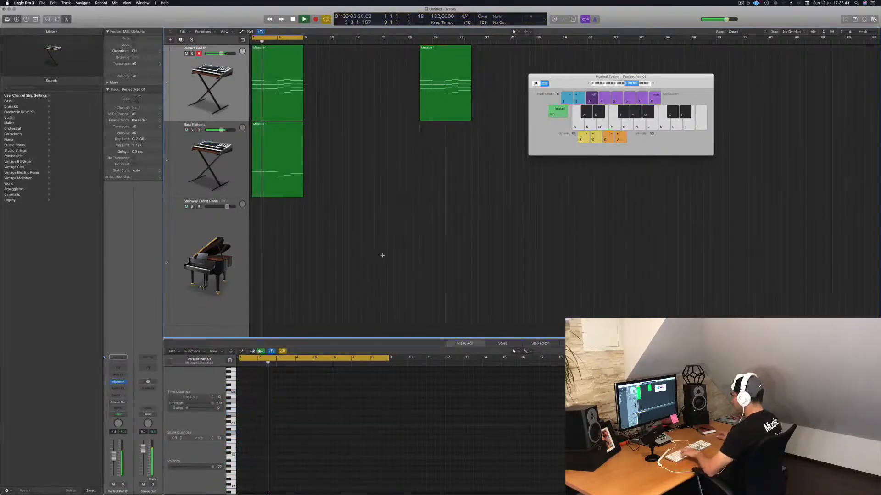
pyautogui.press('super+k')
pyautogui.press('x')
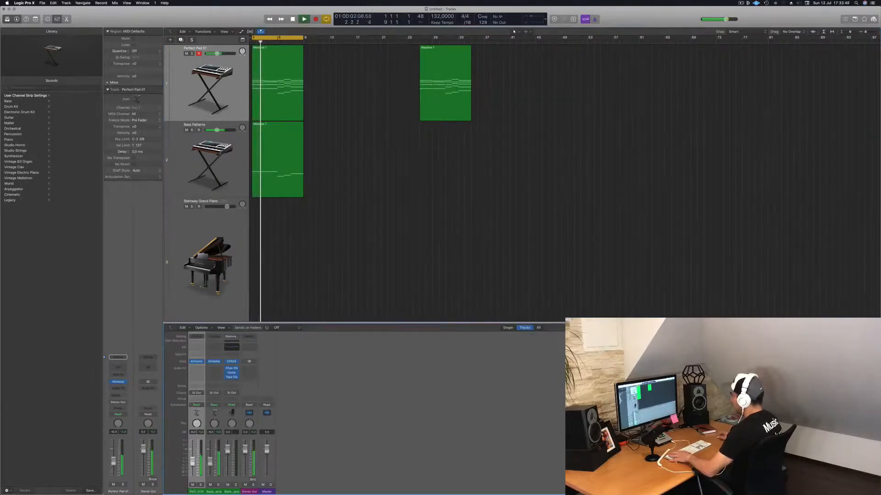
pyautogui.press('space')
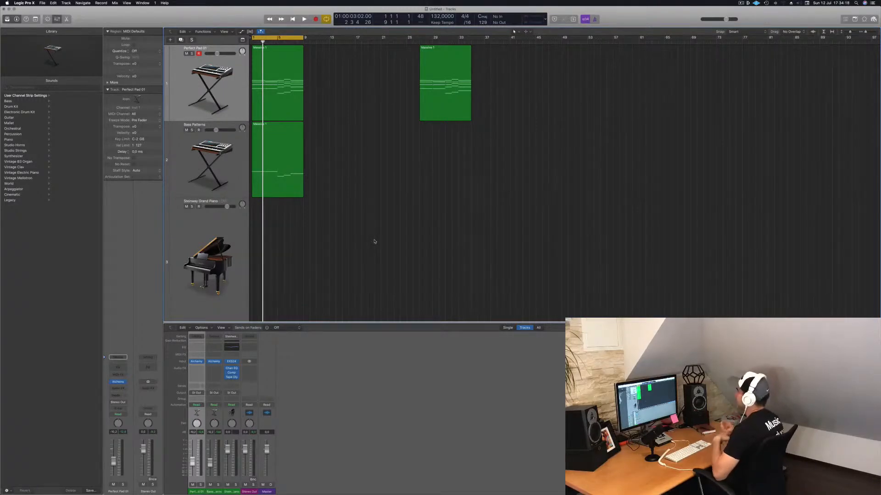
# Step: Replay the loop from the start to check the balance and adjust the Perfect Pad 01 channel's volume fader
pyautogui.press('space')
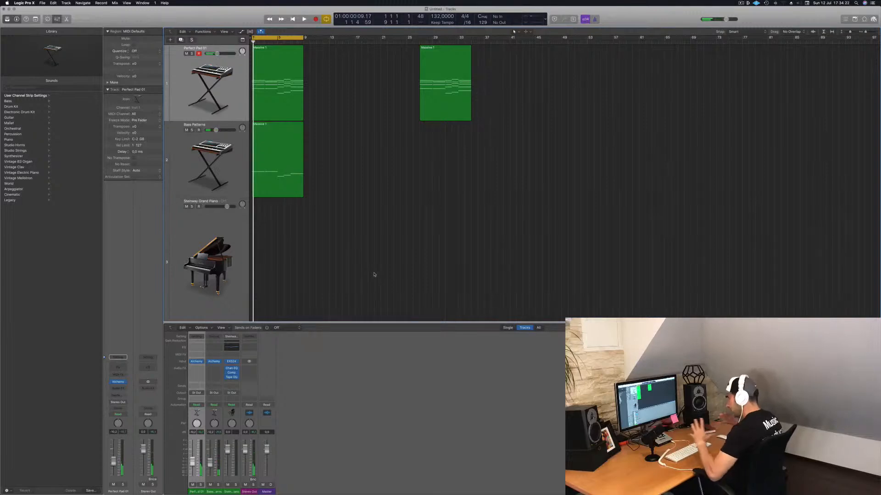
pyautogui.press('space')
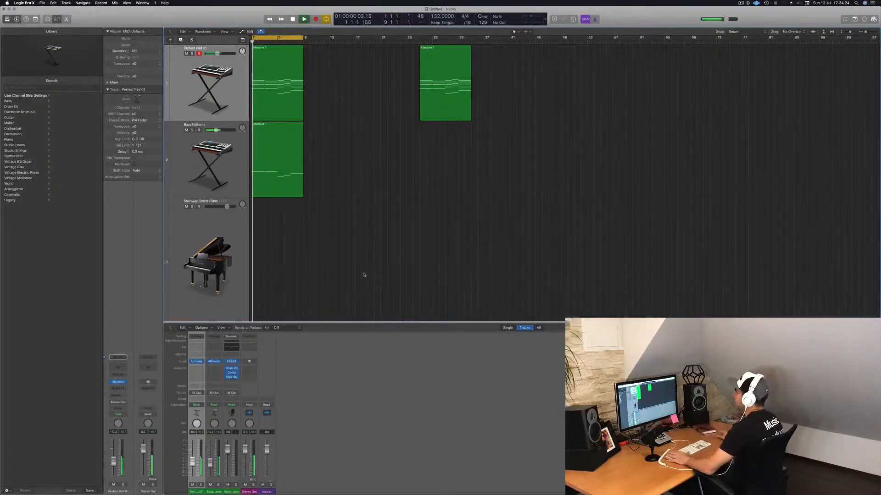
pyautogui.moveTo(193, 465); pyautogui.dragTo(193, 465)
pyautogui.press('space')
pyautogui.press('space')
pyautogui.click(118, 363)
pyautogui.press('space')
pyautogui.press('space')
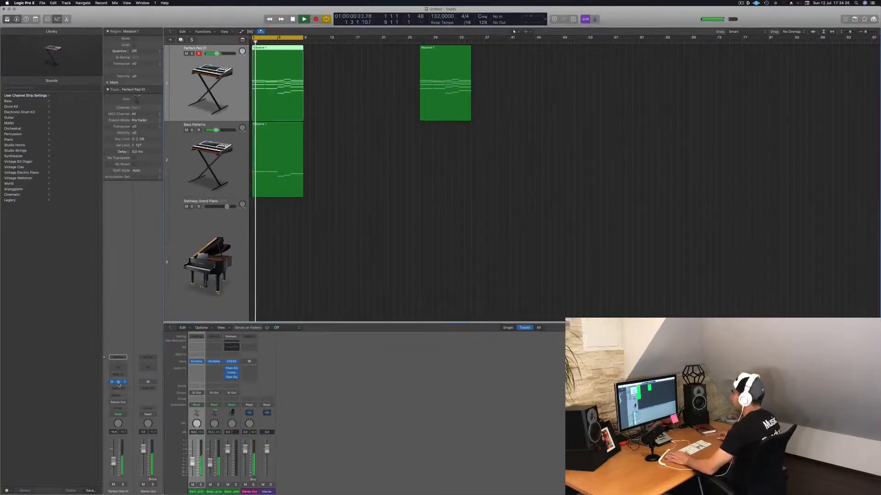
# Step: Open the Alchemy instrument of the Perfect Pad 01 track and move its window aside while the loop plays
pyautogui.click(118, 382)
pyautogui.press('space')
pyautogui.press('space')
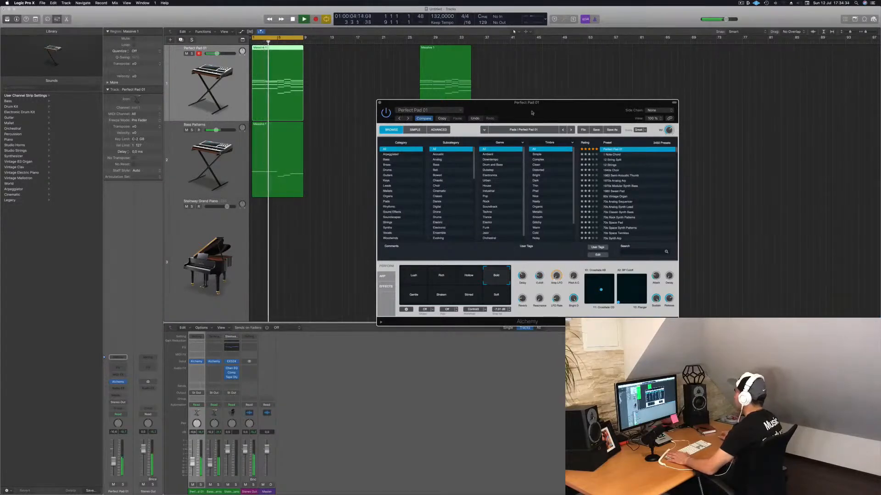
pyautogui.moveTo(531, 113); pyautogui.dragTo(546, 116)
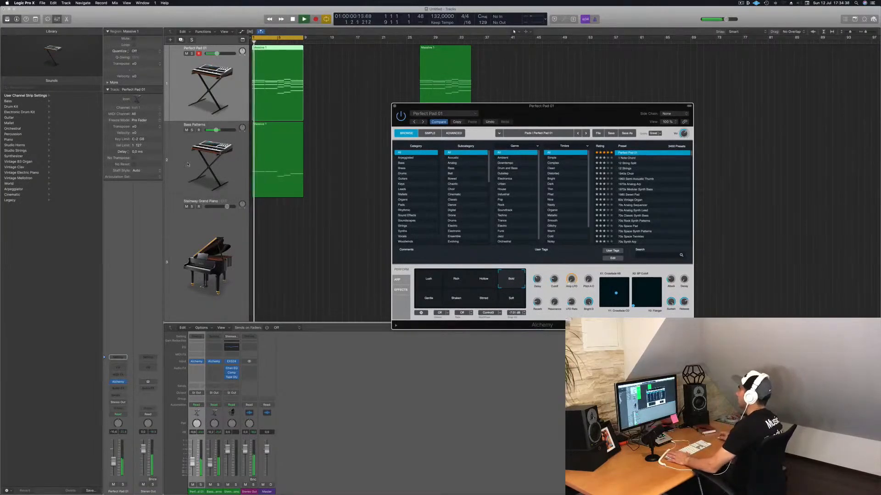
# Step: Open Alchemy on the Bass Patterns track, turn its Cutoff down, and arrange both Alchemy windows clear of the regions
pyautogui.click(178, 194)
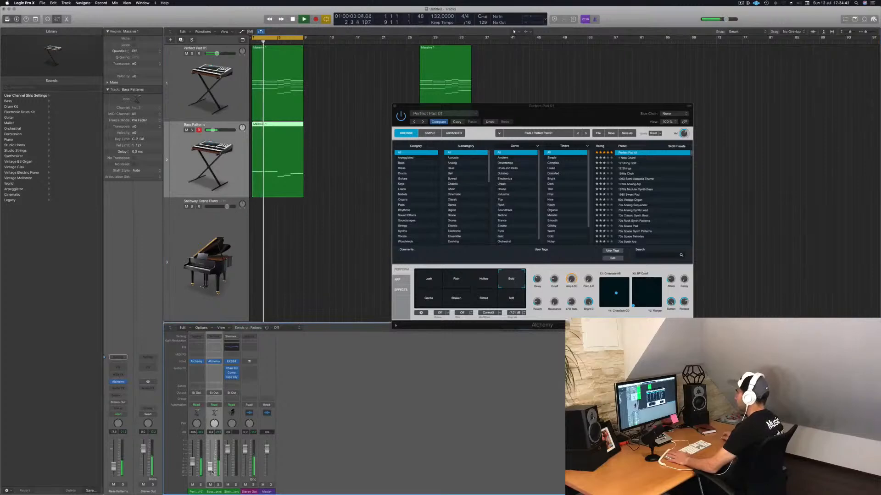
pyautogui.click(214, 362)
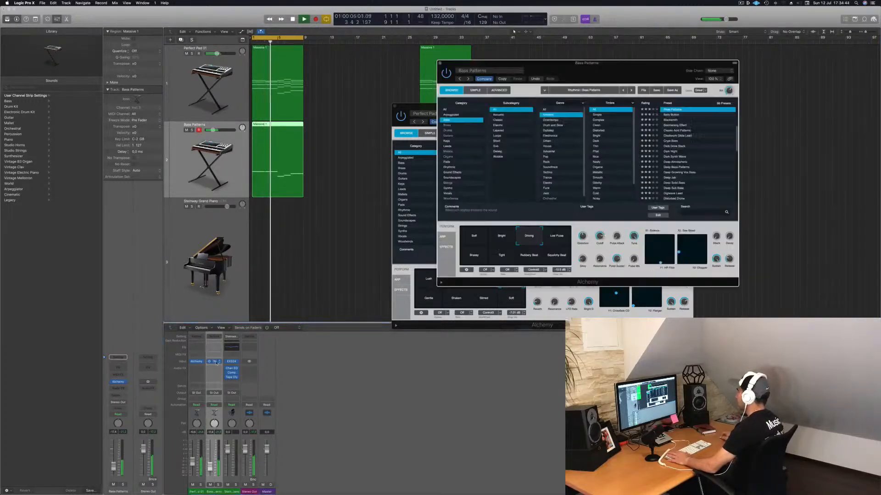
pyautogui.moveTo(600, 236); pyautogui.dragTo(599, 253)
pyautogui.moveTo(598, 63); pyautogui.dragTo(649, 73)
pyautogui.moveTo(452, 106); pyautogui.dragTo(673, 77)
pyautogui.press('space')
# Step: Zoom the arrangement out horizontally and show the secondary ruler above the tracks
pyautogui.press('super+Left')
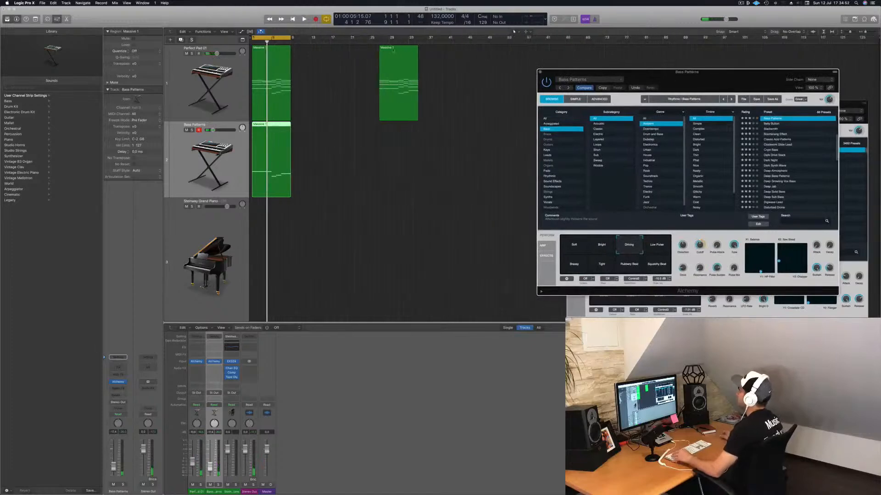
pyautogui.click(232, 31)
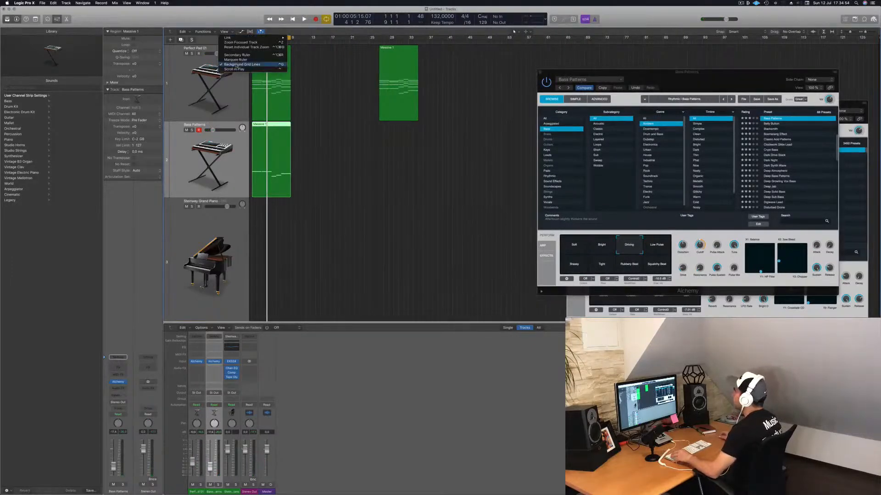
pyautogui.click(237, 60)
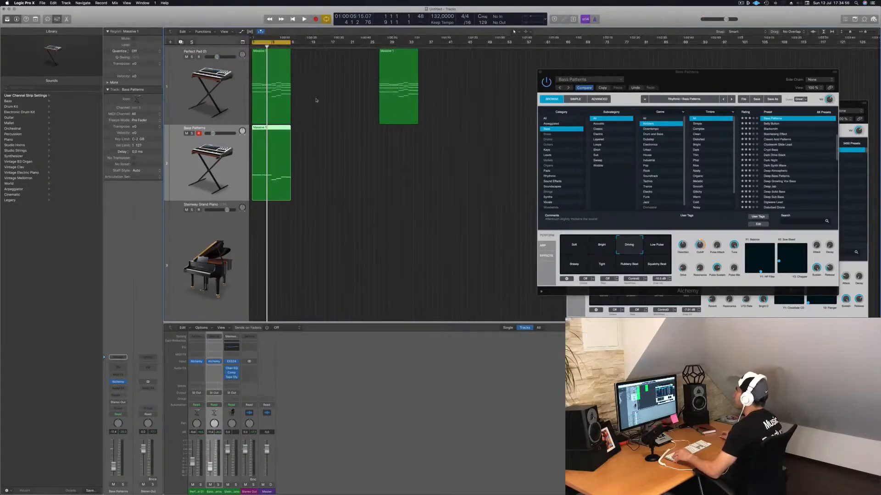
# Step: Move the Bass Patterns Alchemy window off the ruler and shorten the project by pulling its end marker back
pyautogui.moveTo(656, 72); pyautogui.dragTo(520, 201)
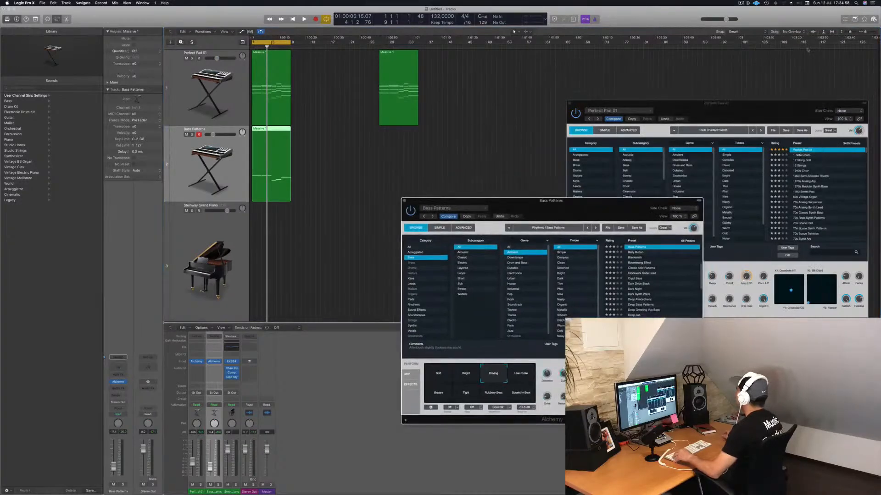
pyautogui.moveTo(879, 40)
pyautogui.mouseDown()
pyautogui.moveTo(773, 50)
pyautogui.moveTo(879, 54)
pyautogui.mouseUp()
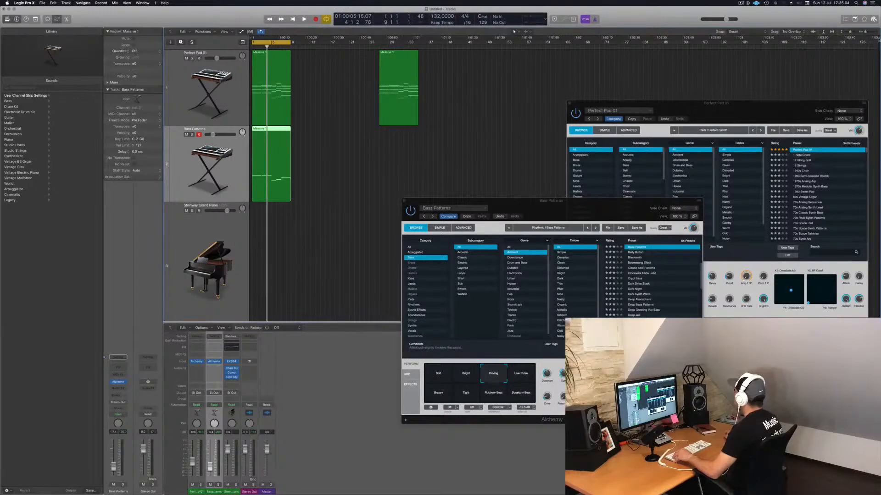
pyautogui.moveTo(874, 41); pyautogui.dragTo(761, 54)
# Step: Start playback and move the spare pad region far along the timeline, close to the project end
pyautogui.click(335, 107)
pyautogui.press('space')
pyautogui.moveTo(398, 99); pyautogui.dragTo(736, 96)
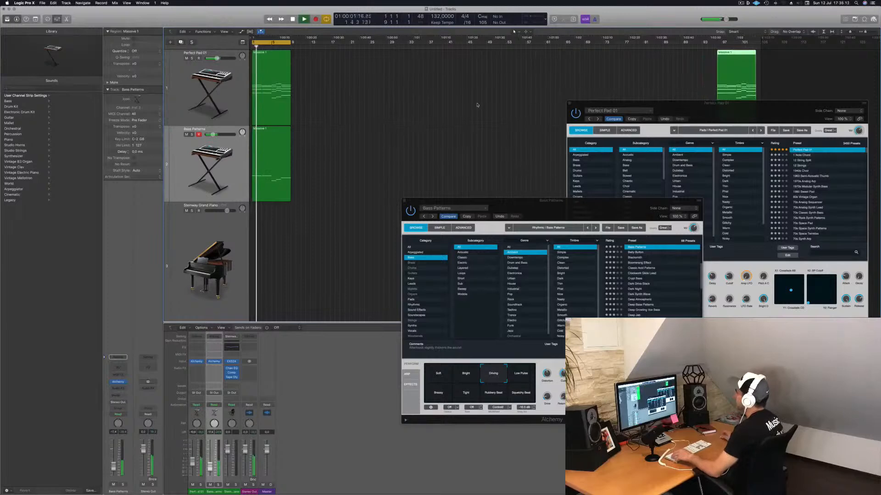
# Step: Copy the pad and bass regions together so the copies start directly after the originals at bar 9
pyautogui.press('super+Right')
pyautogui.press('super+Right')
pyautogui.hscroll(-1, 440, 114)
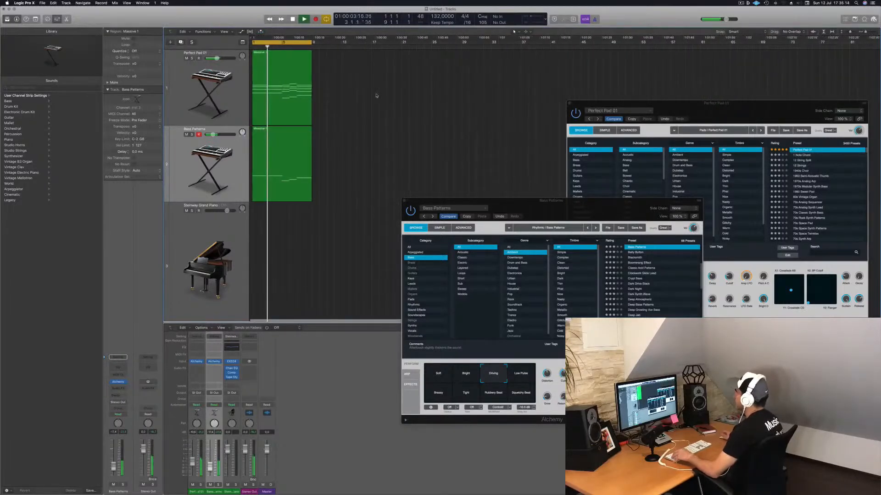
pyautogui.click(289, 162)
pyautogui.press('space')
pyautogui.press('space')
pyautogui.press('space')
pyautogui.moveTo(320, 100); pyautogui.dragTo(281, 171)
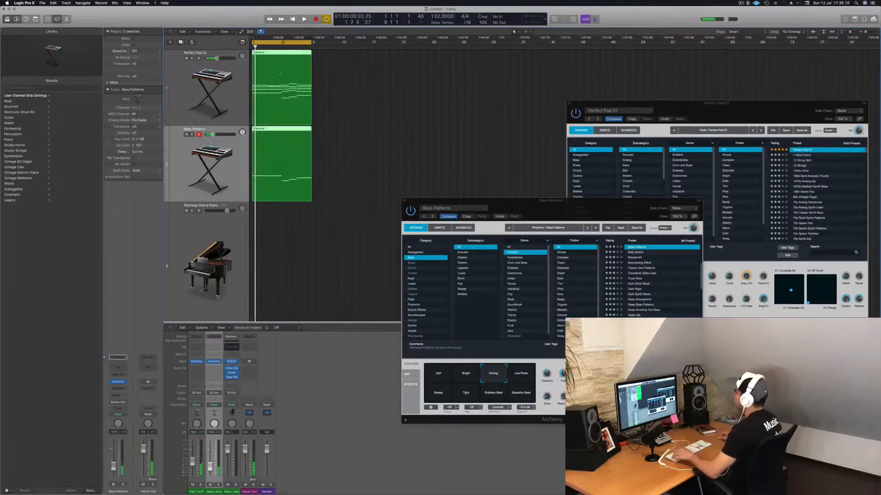
pyautogui.moveTo(280, 54); pyautogui.dragTo(341, 58)
pyautogui.press('space')
# Step: Duplicate the Bass Patterns track, move the first bass region onto the new track, and play the loop
pyautogui.click(294, 156)
pyautogui.press('Delete')
pyautogui.moveTo(334, 173); pyautogui.dragTo(270, 162)
pyautogui.press('super+d')
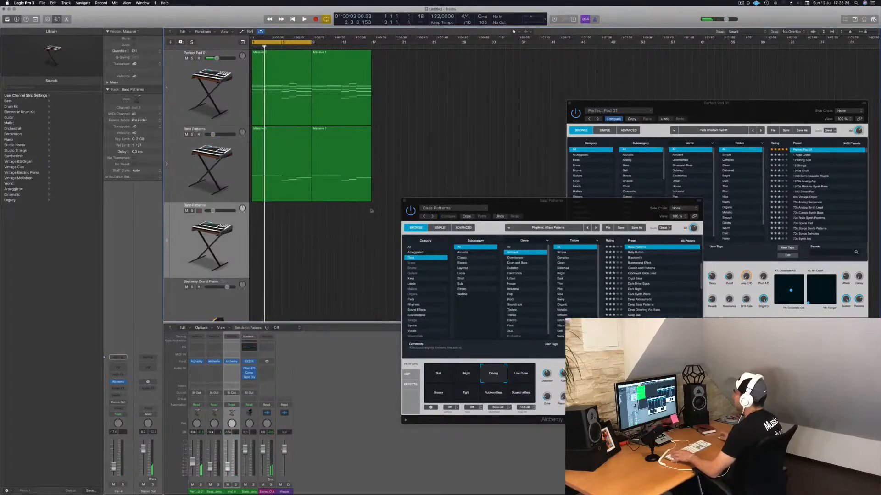
pyautogui.moveTo(294, 174); pyautogui.dragTo(265, 229)
pyautogui.press('space')
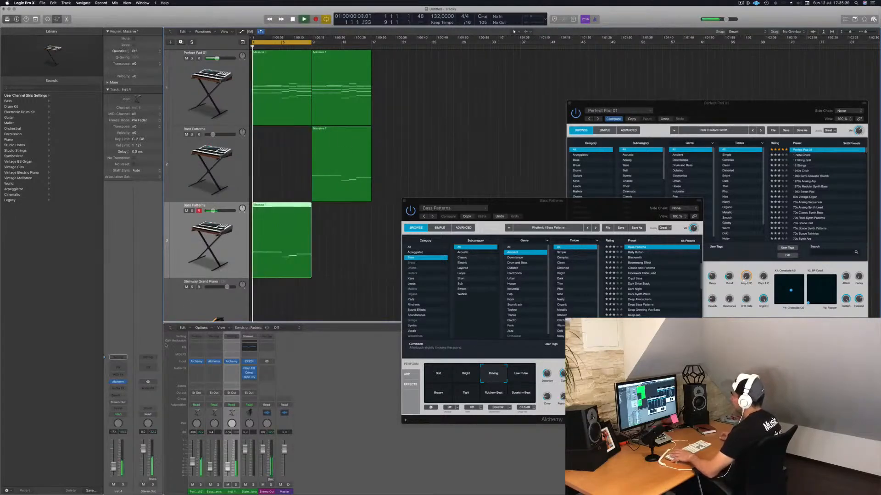
# Step: Open Alchemy on the duplicated bass track, audition Belly Button, Blacksmith and Boomerang Effect, and load Classic Acid Patterns
pyautogui.click(118, 381)
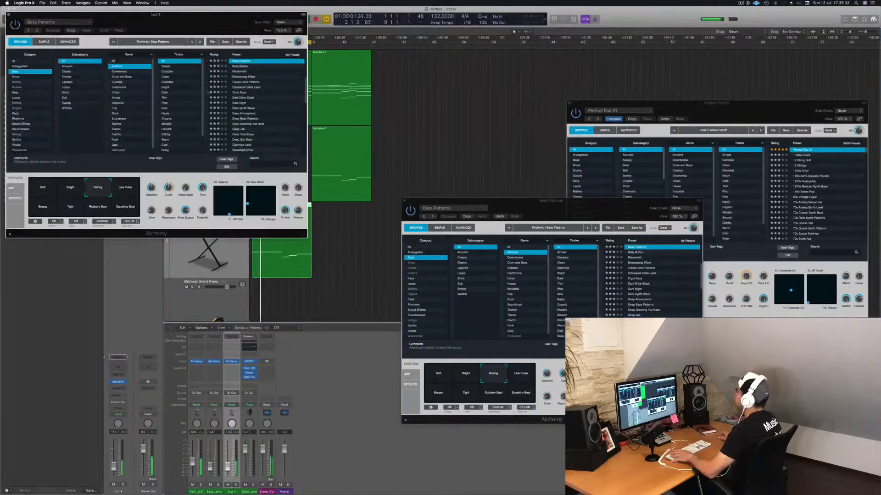
pyautogui.moveTo(189, 25); pyautogui.dragTo(515, 85)
pyautogui.press('space')
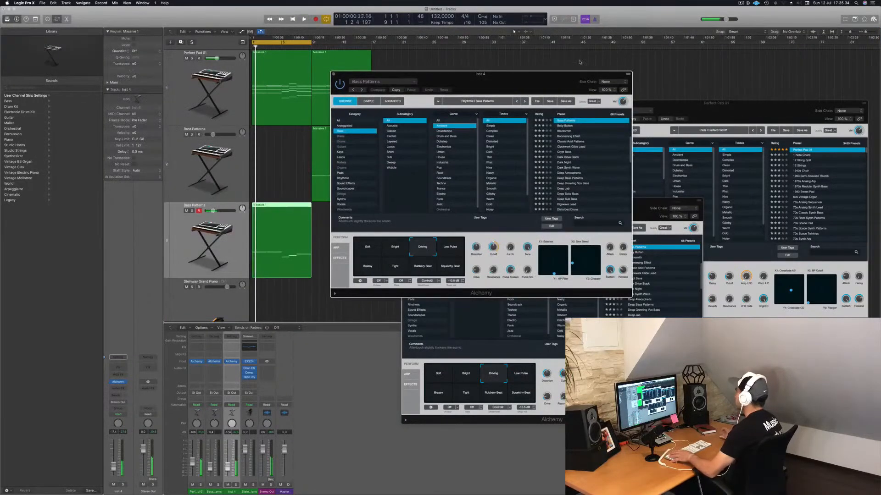
pyautogui.click(566, 125)
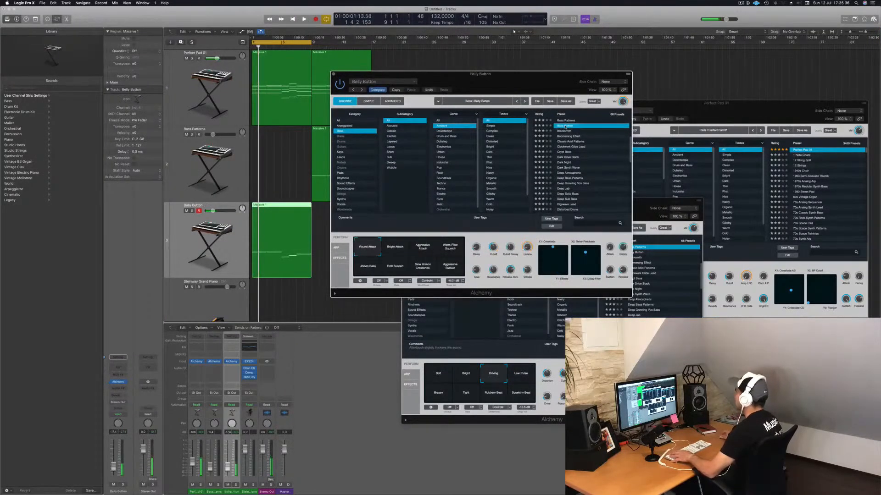
pyautogui.click(569, 131)
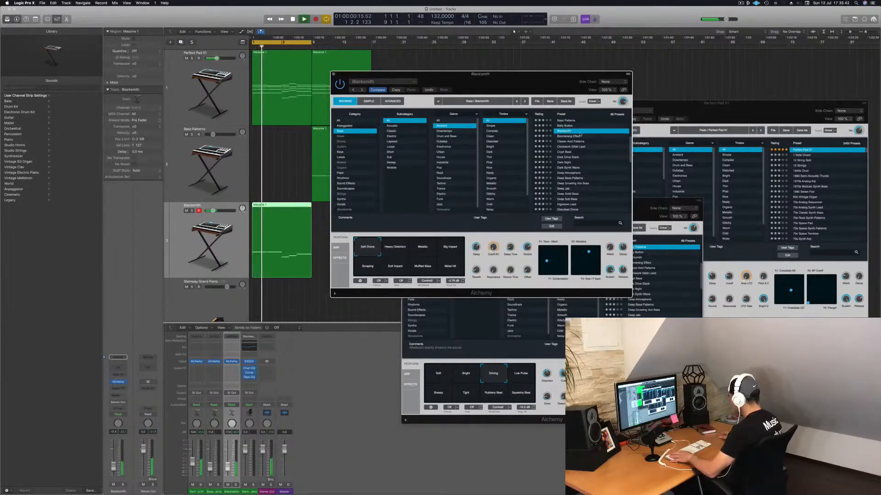
pyautogui.click(569, 136)
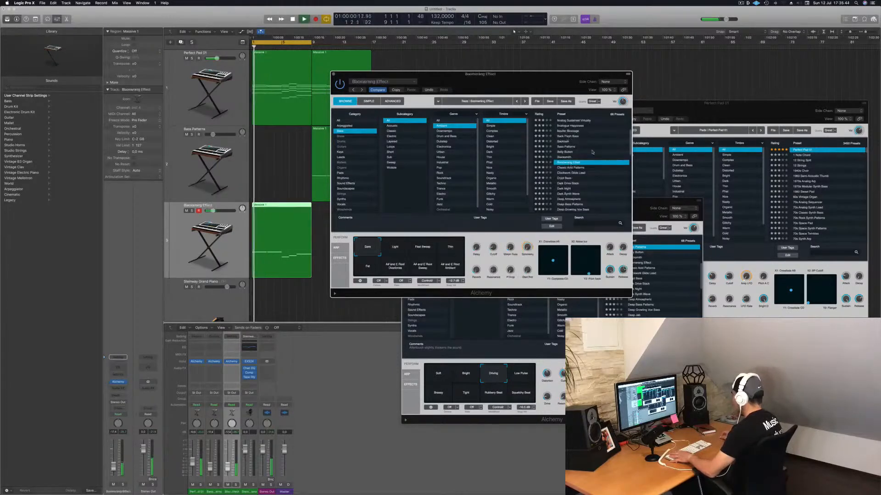
pyautogui.click(573, 168)
pyautogui.press('space')
# Step: Move the bass Alchemy windows apart, audition the No Resonance variation of Classic Acid Patterns, and choose Driven
pyautogui.moveTo(523, 85); pyautogui.dragTo(719, 80)
pyautogui.moveTo(505, 215); pyautogui.dragTo(498, 290)
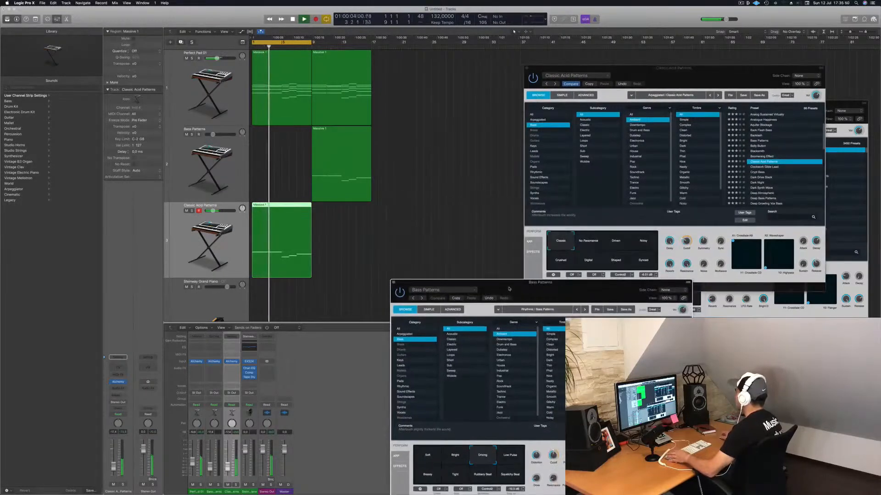
pyautogui.click(590, 244)
pyautogui.click(615, 241)
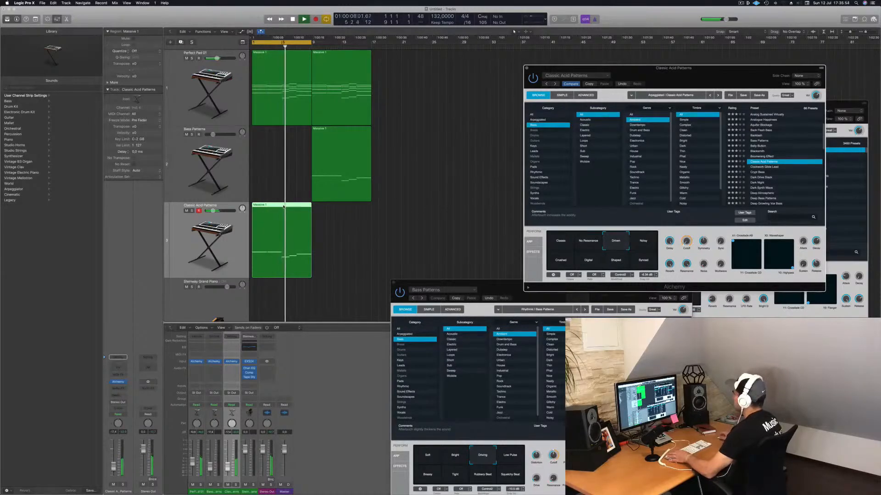
# Step: Move the Classic Acid Patterns region to bar 9, and park it with the Bass Patterns region well beyond the loop
pyautogui.moveTo(284, 207); pyautogui.dragTo(343, 207)
pyautogui.press('space')
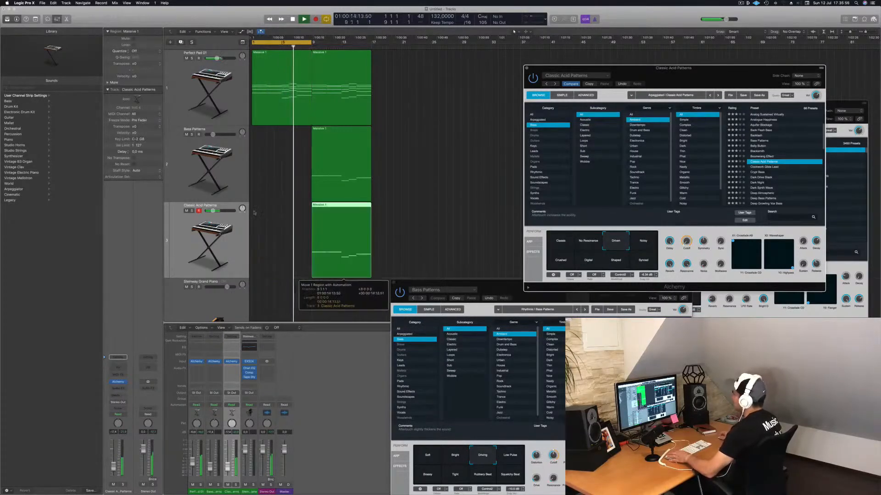
pyautogui.press('space')
pyautogui.moveTo(417, 149); pyautogui.dragTo(315, 247)
pyautogui.moveTo(325, 132); pyautogui.dragTo(493, 133)
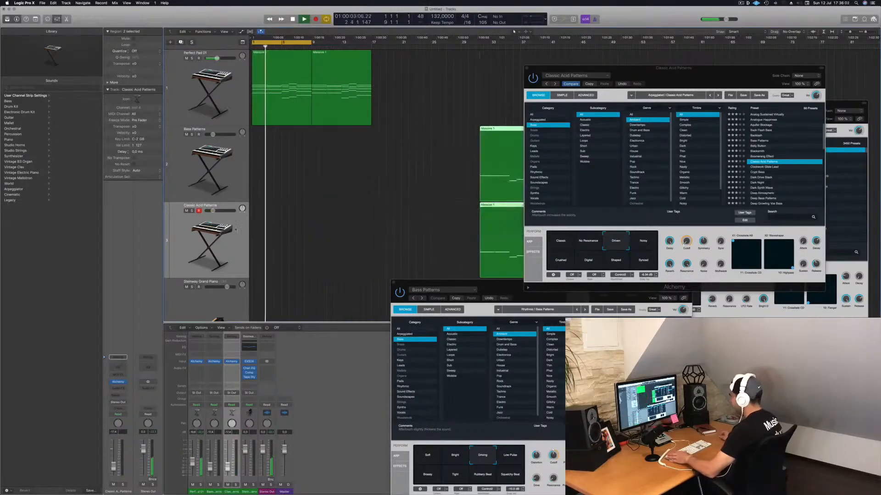
# Step: Duplicate the Classic Acid Patterns track, move its bass region to the start of the new track, and play the loop
pyautogui.click(178, 253)
pyautogui.press('space')
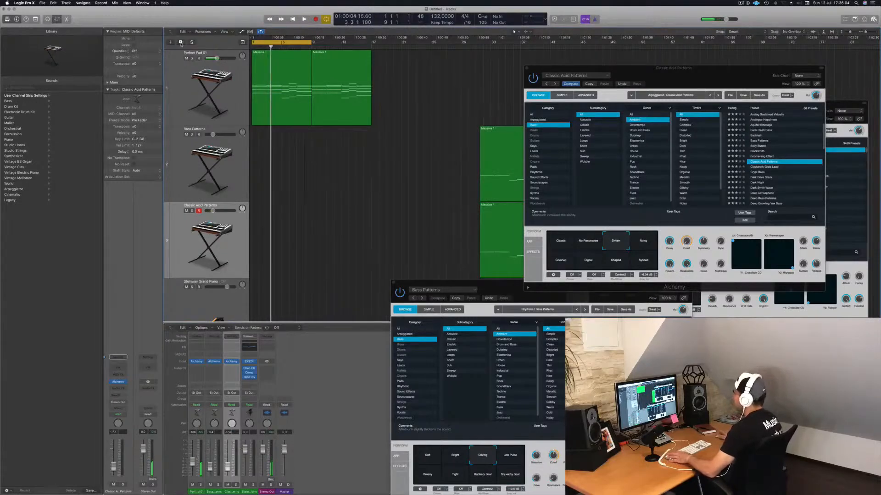
pyautogui.click(181, 42)
pyautogui.moveTo(508, 206); pyautogui.dragTo(280, 241)
pyautogui.press('space')
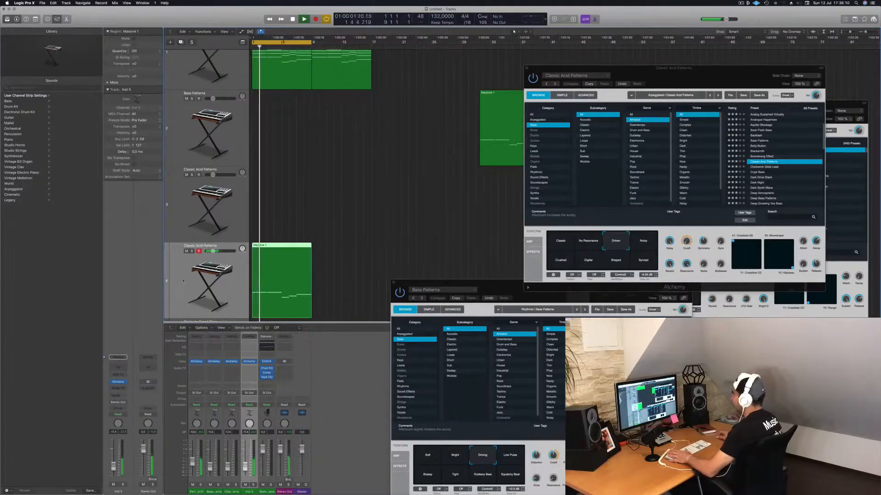
# Step: Open Alchemy on the newly duplicated bass track, and audition the Clockwork Glide Lead, Crypt Bass and Dark Drive Stack presets over the loop
pyautogui.press('Return')
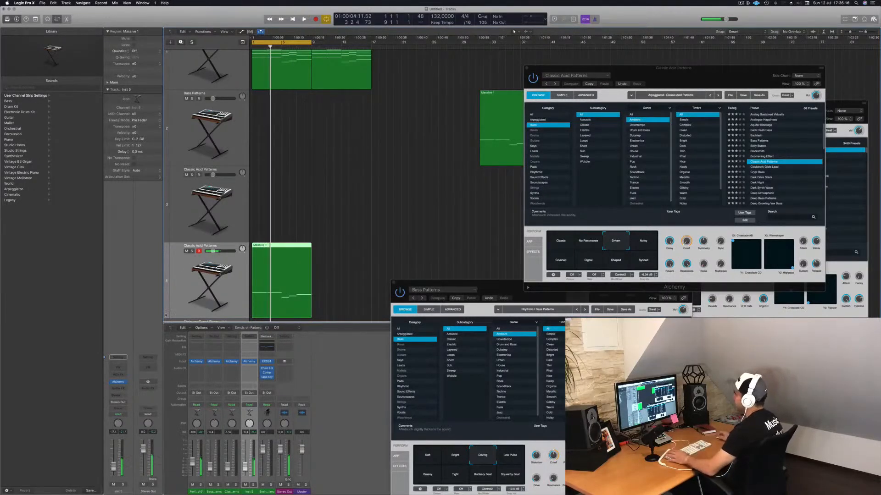
pyautogui.click(118, 382)
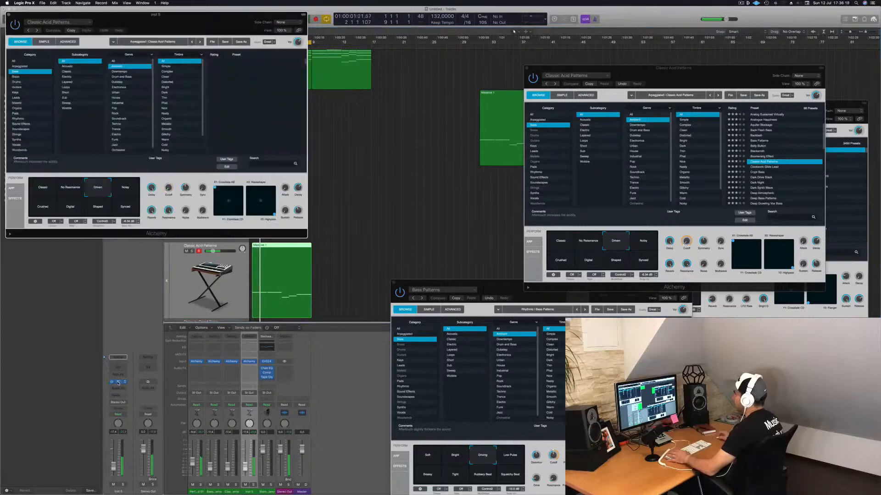
pyautogui.moveTo(197, 14); pyautogui.dragTo(548, 142)
pyautogui.press('Return')
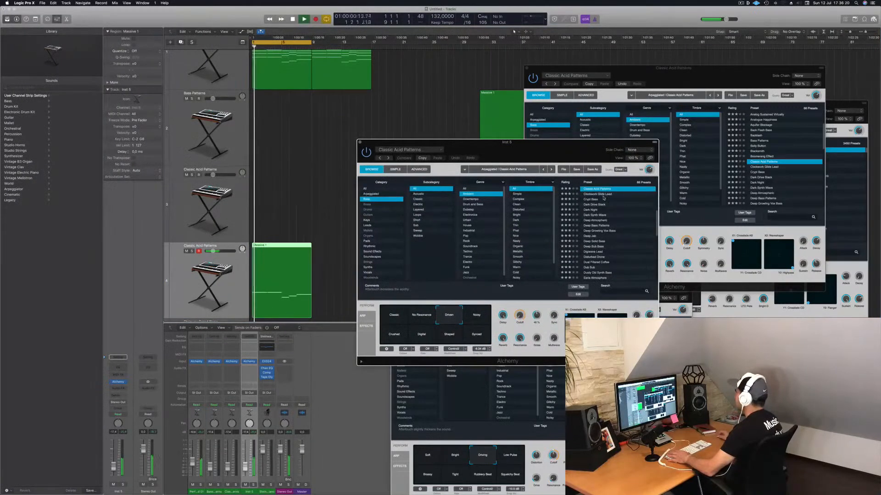
pyautogui.click(602, 195)
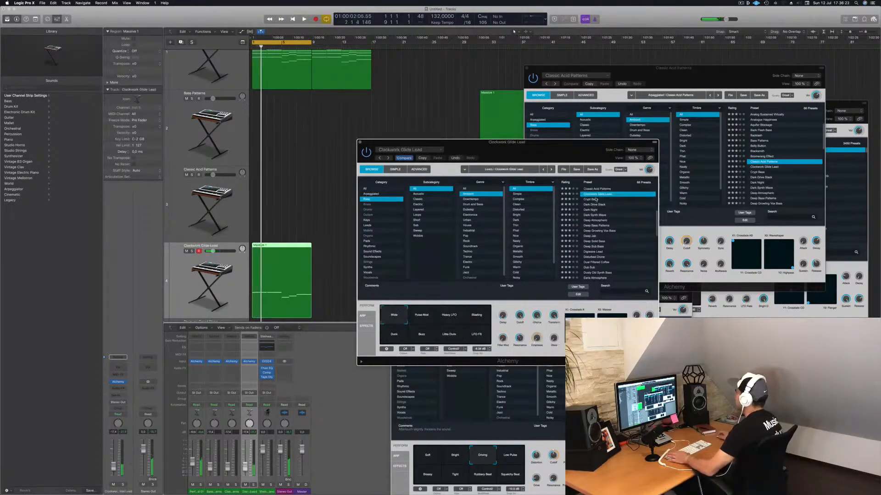
pyautogui.click(592, 200)
pyautogui.click(596, 205)
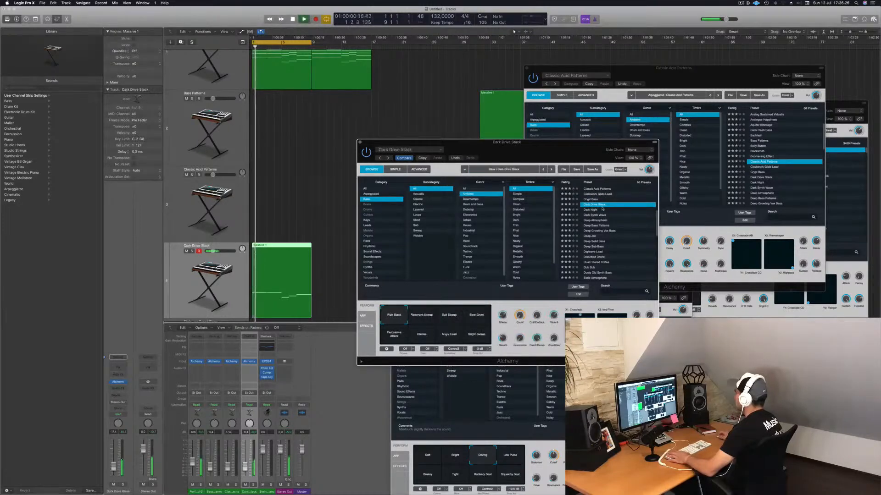
# Step: Audition the Dark Night, Dark Synth Wave and Deep Atmospheric presets with the track's volume raised
pyautogui.moveTo(545, 151); pyautogui.dragTo(576, 132)
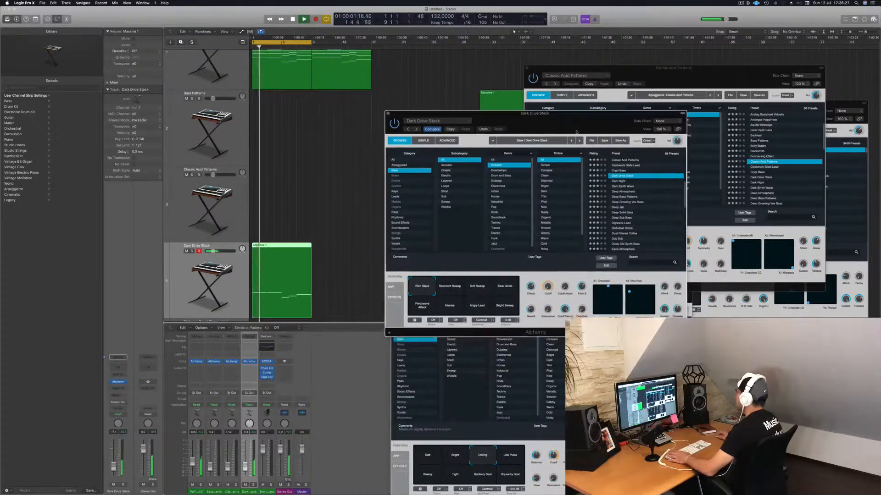
pyautogui.click(617, 181)
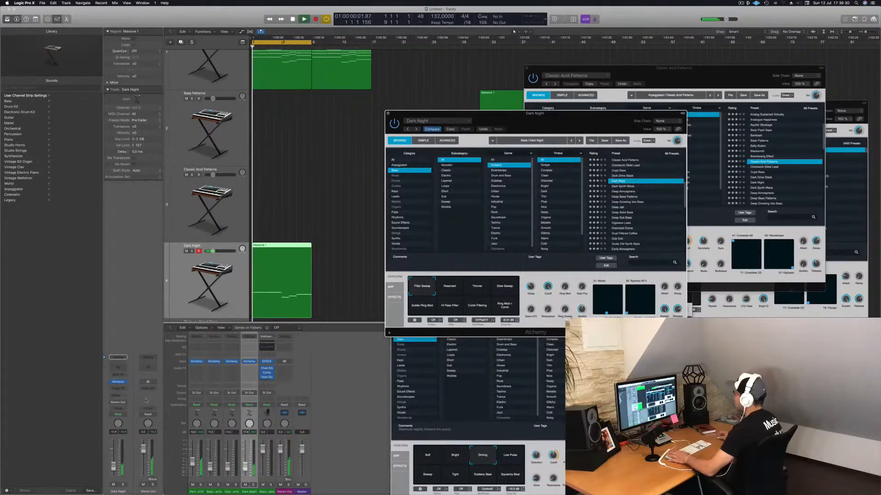
pyautogui.moveTo(113, 468); pyautogui.dragTo(113, 457)
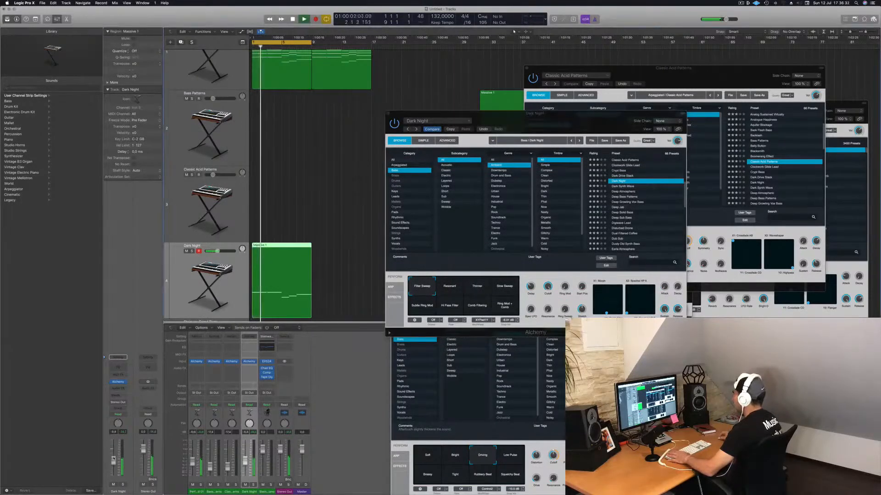
pyautogui.click(631, 186)
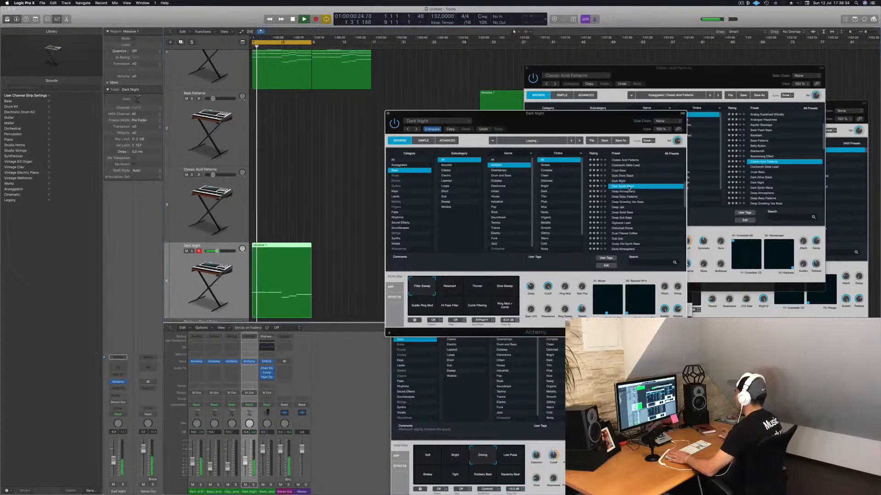
pyautogui.click(627, 192)
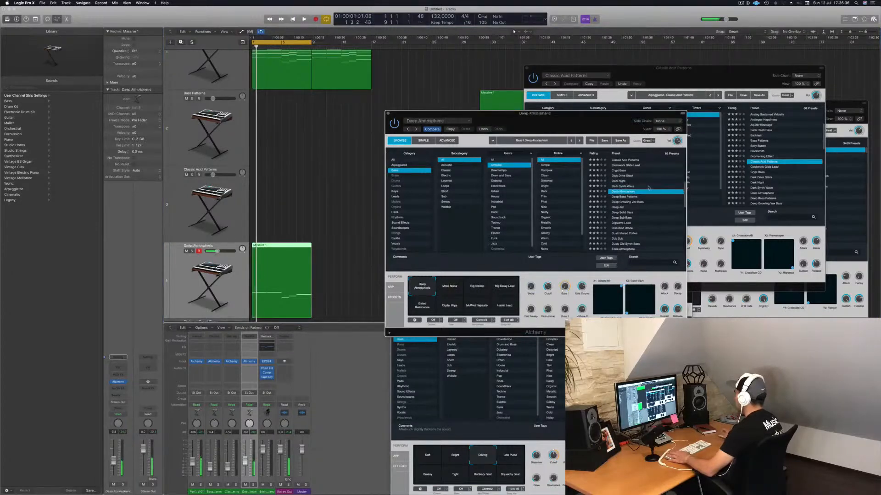
# Step: Audition the performance variations of Deep Atmospheric, from Big Sweep and Big Delay Lead through Digital Blips and Muffled Repeater to Harsh Lead
pyautogui.click(481, 287)
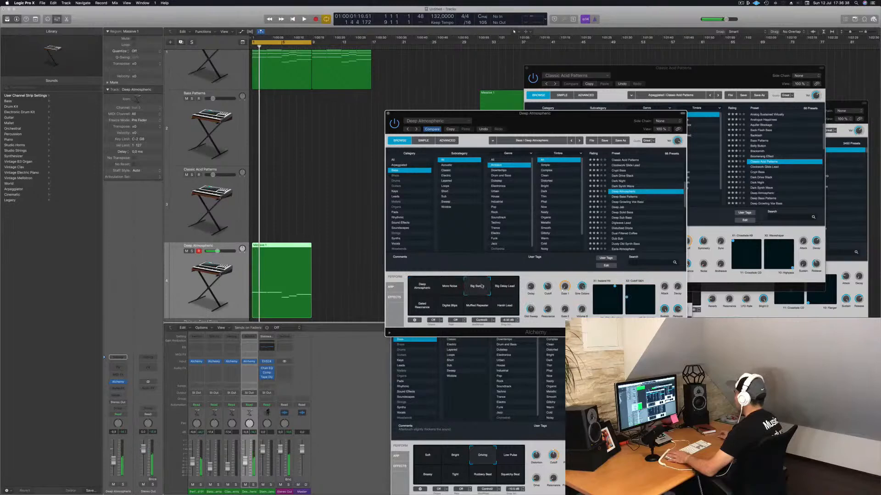
pyautogui.click(499, 287)
pyautogui.click(448, 288)
pyautogui.click(431, 311)
pyautogui.click(448, 307)
pyautogui.click(477, 306)
pyautogui.click(502, 310)
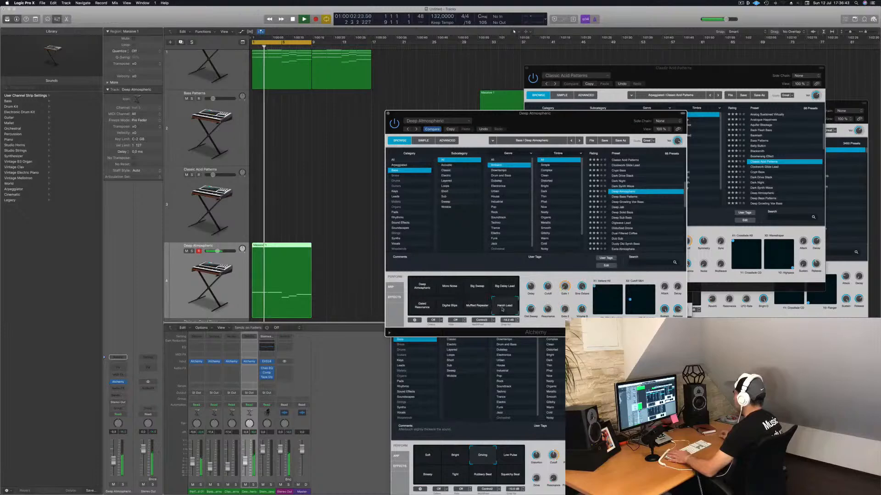
# Step: Load the Deep Solid Bass preset with a lower track volume, and close its Alchemy window
pyautogui.click(623, 213)
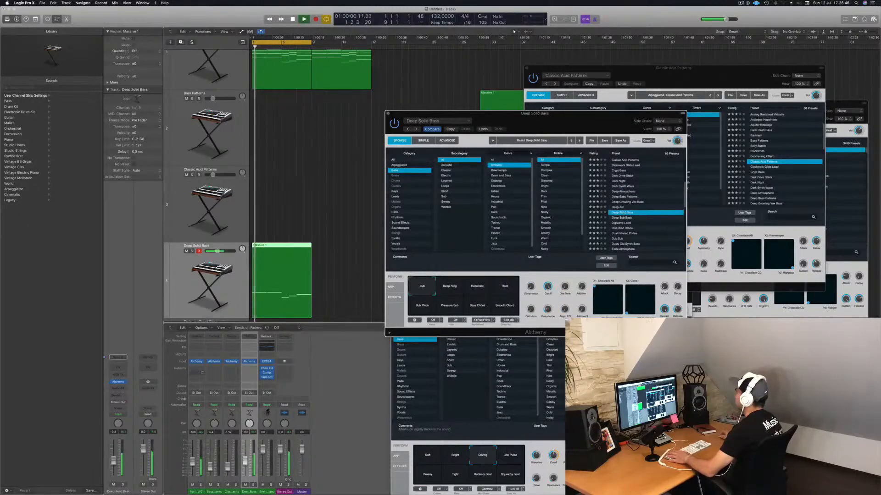
pyautogui.click(114, 463)
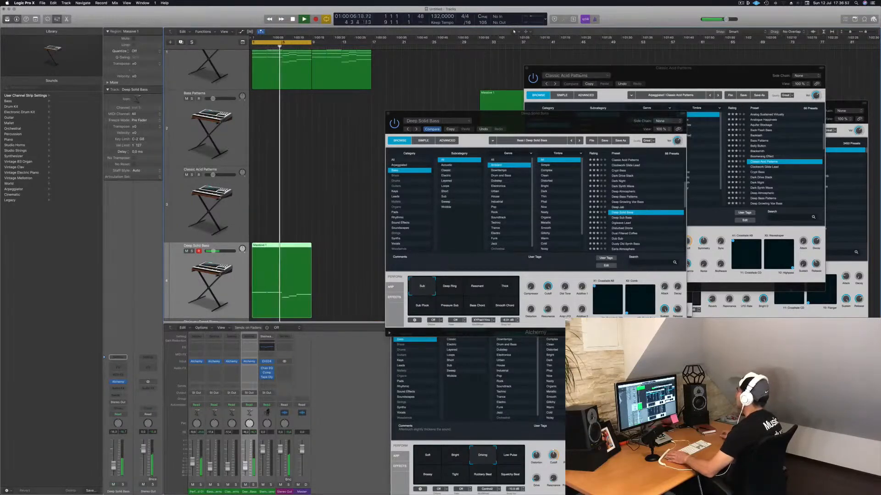
pyautogui.moveTo(541, 118); pyautogui.dragTo(600, 114)
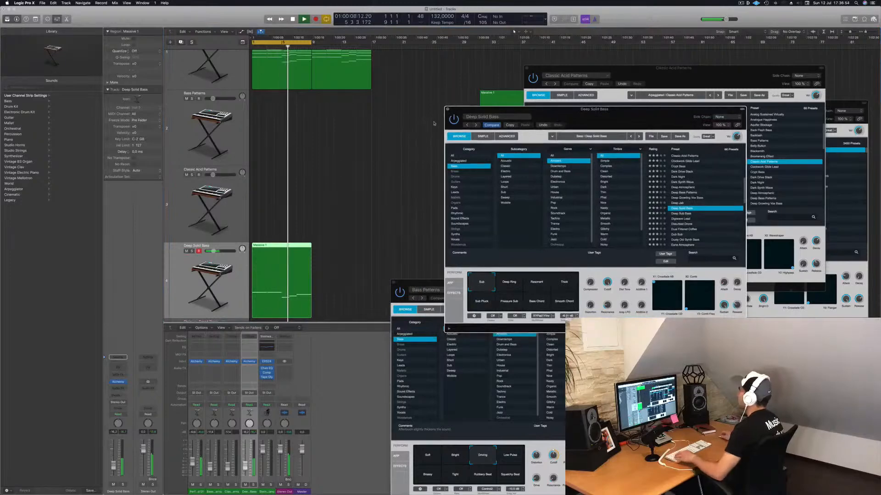
pyautogui.click(449, 110)
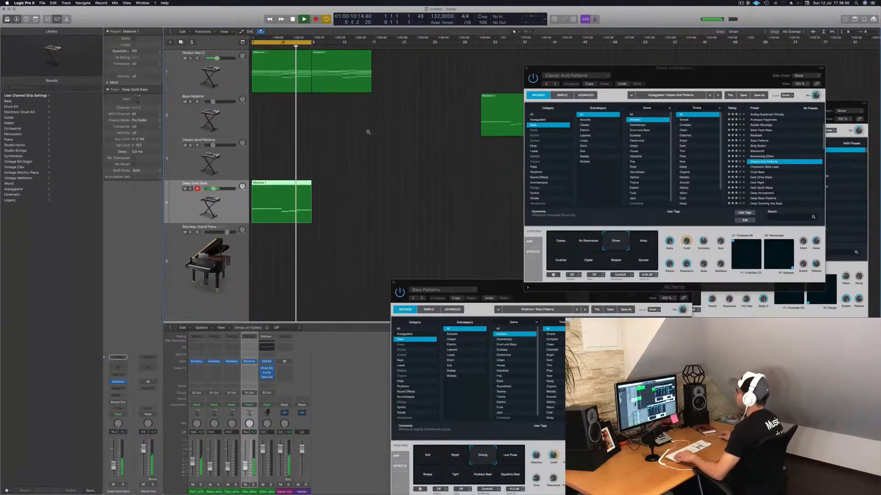
pyautogui.press('space')
pyautogui.press('space')
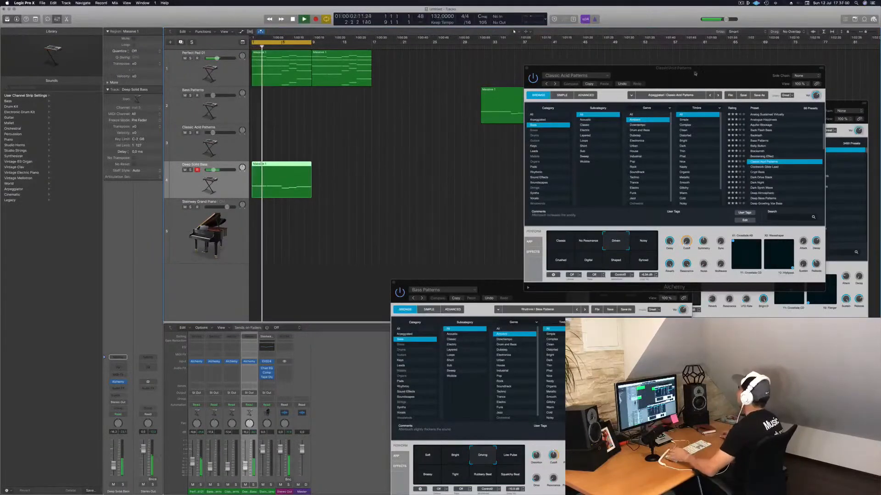
# Step: Shift the Classic Acid Patterns window away from the arrangement, and duplicate the Deep Solid Bass track while the loop plays
pyautogui.moveTo(673, 68); pyautogui.dragTo(783, 65)
pyautogui.scroll(-2, 405, 144)
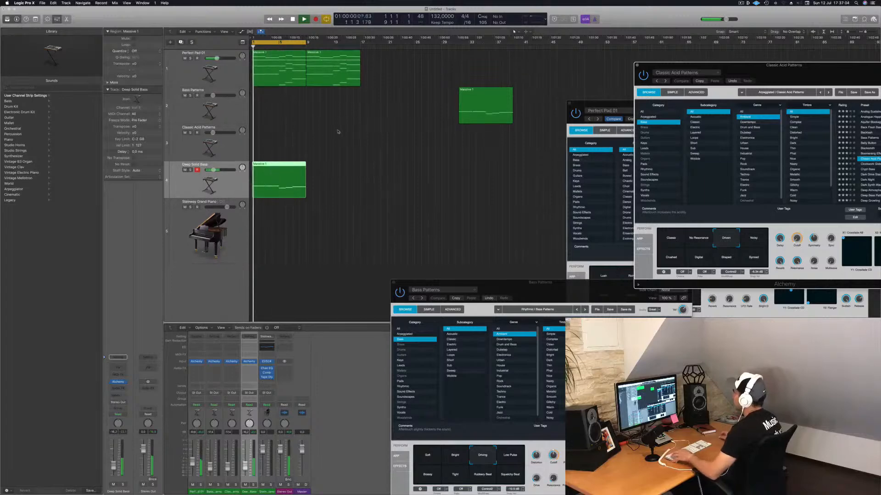
pyautogui.click(229, 191)
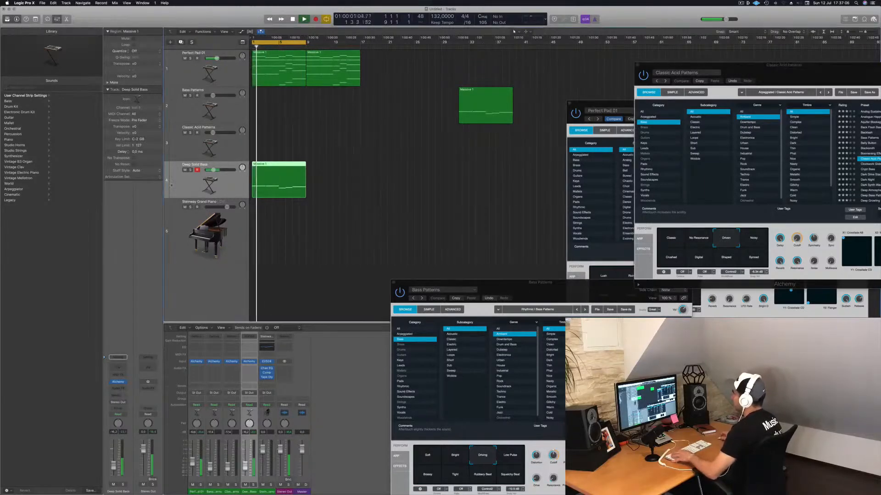
pyautogui.click(181, 42)
pyautogui.press('space')
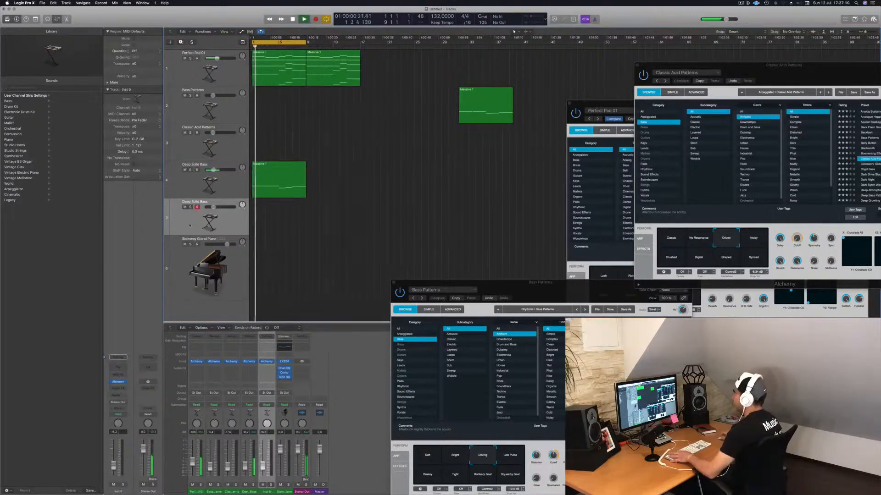
pyautogui.press('space')
pyautogui.press('space')
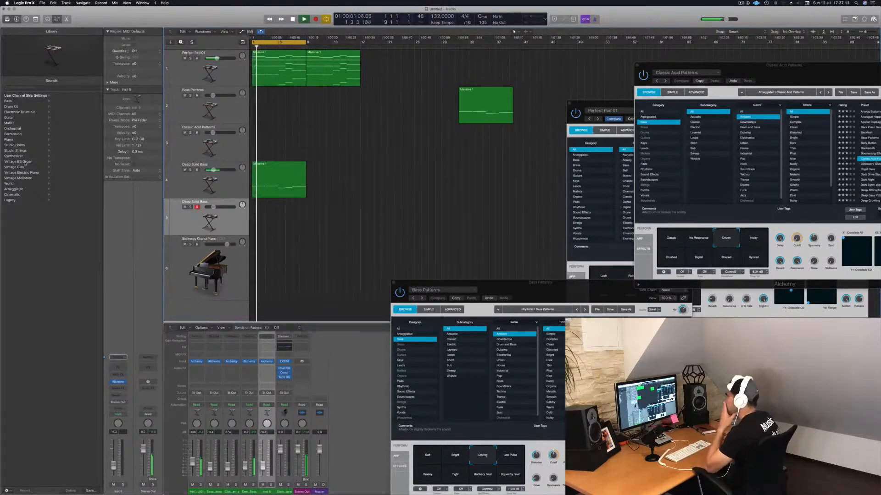
# Step: Browse the library's Cinematic and Electronic Drum Kit sounds, and load Orchestral Kit from Orchestral Percussion onto the new track
pyautogui.click(14, 194)
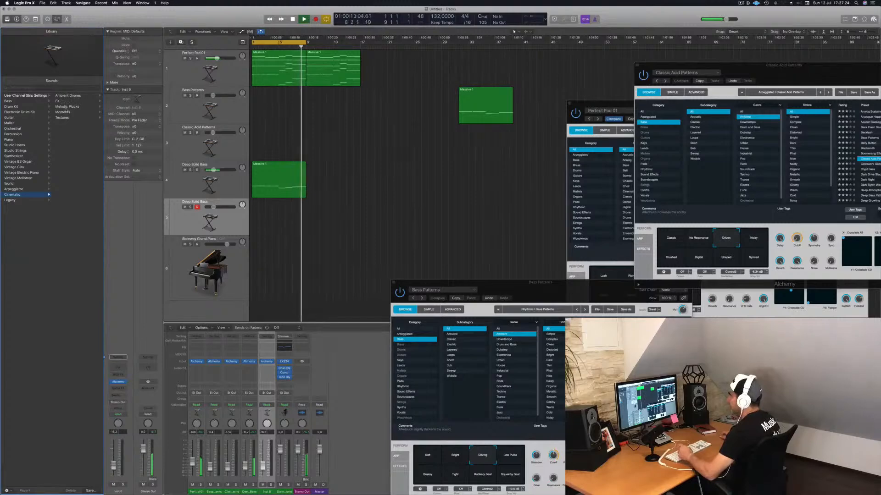
pyautogui.click(62, 112)
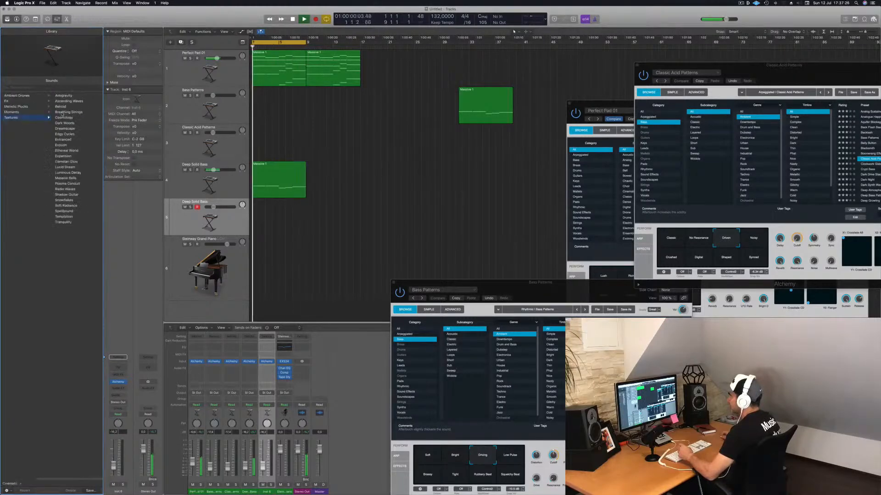
pyautogui.click(19, 107)
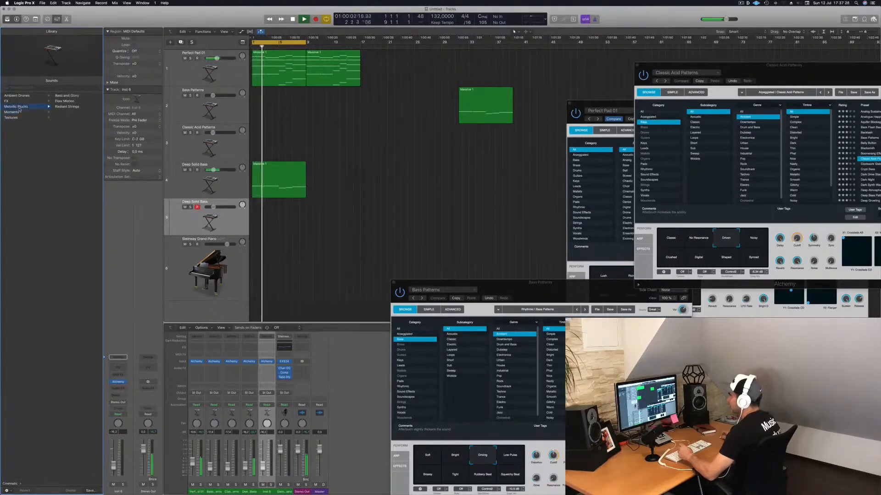
pyautogui.click(17, 96)
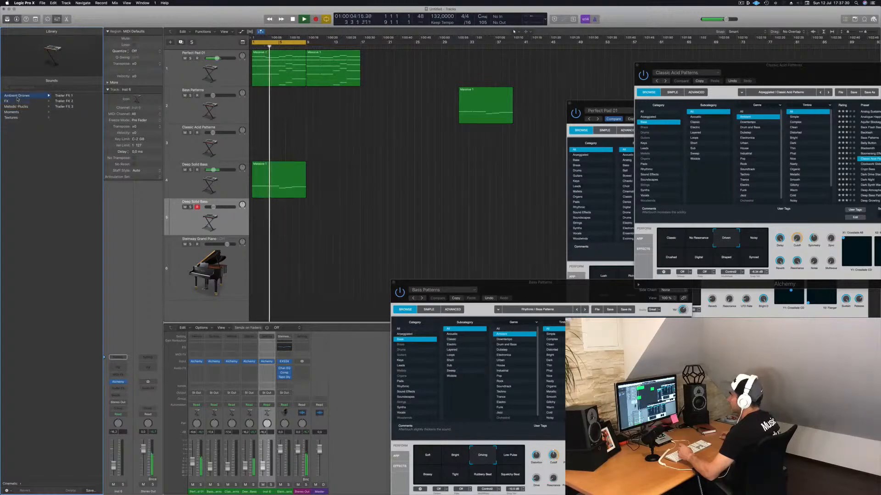
pyautogui.click(6, 483)
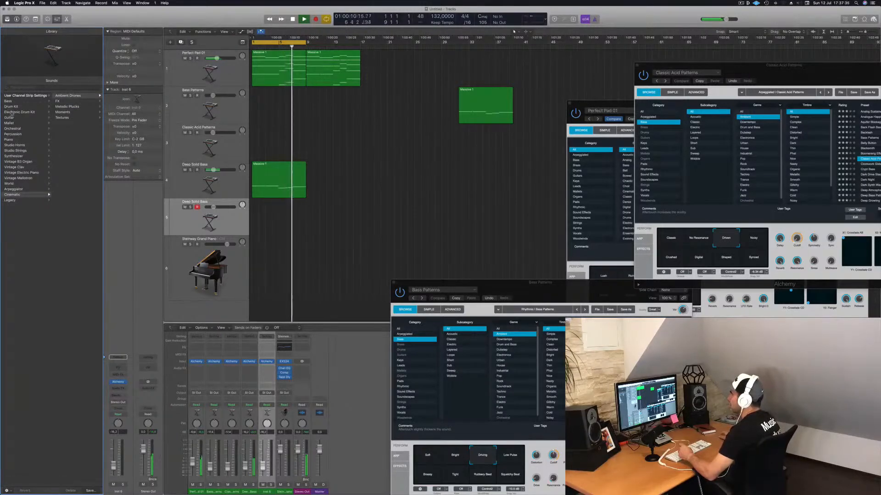
pyautogui.click(20, 112)
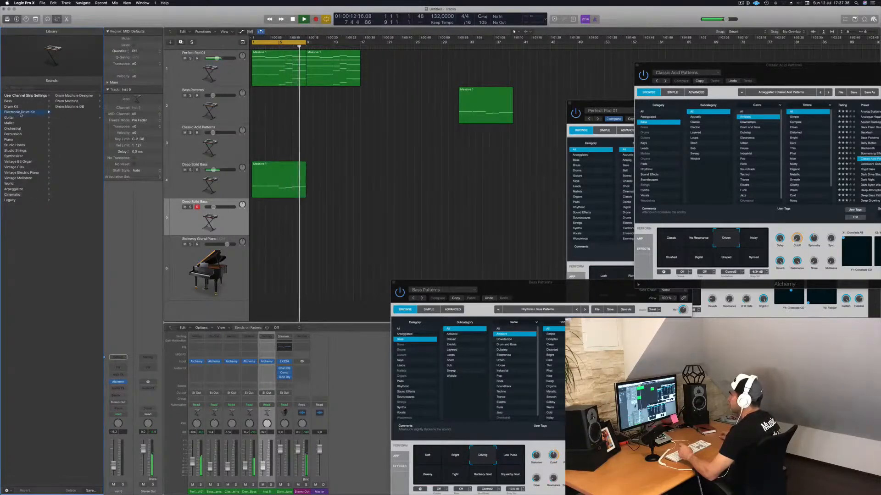
pyautogui.click(17, 128)
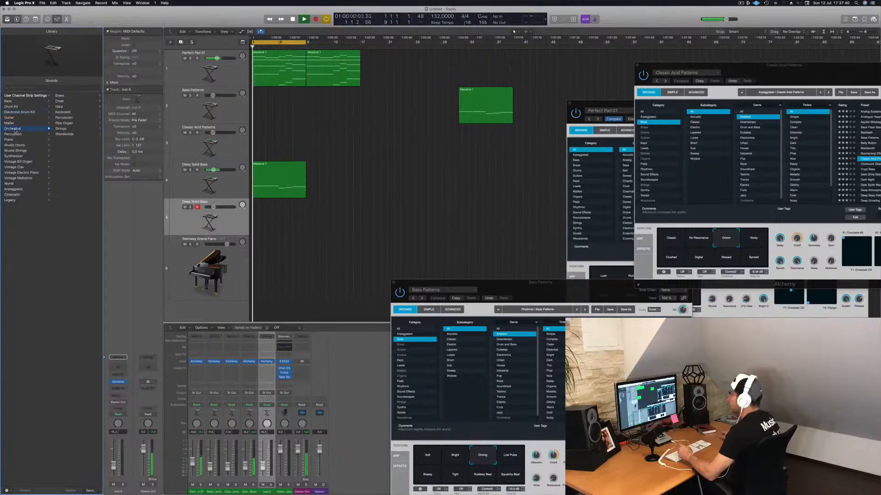
pyautogui.click(64, 118)
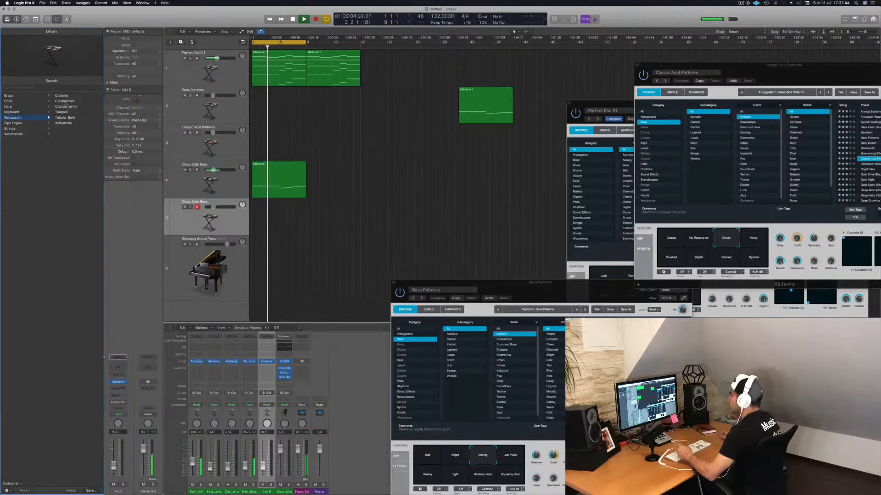
pyautogui.click(65, 107)
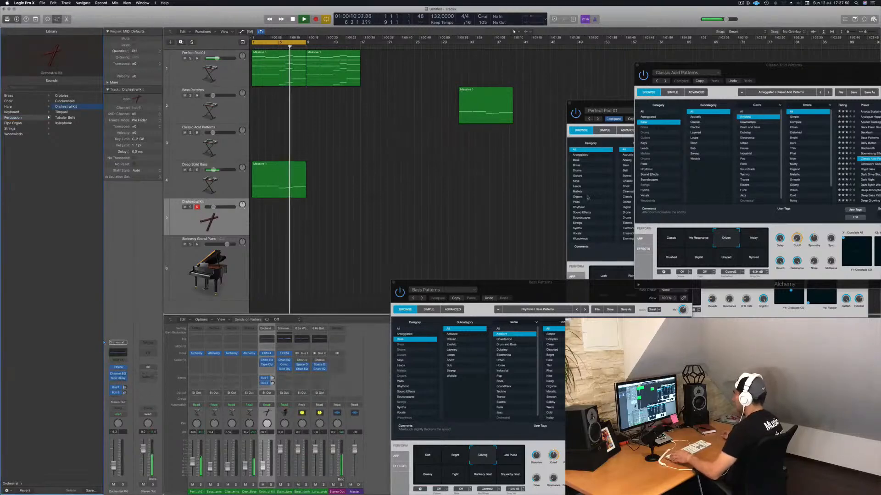
# Step: Show the Musical Typing keyboard, lower it two octaves, and try out Orchestral Kit hits over the loop
pyautogui.press('super+k')
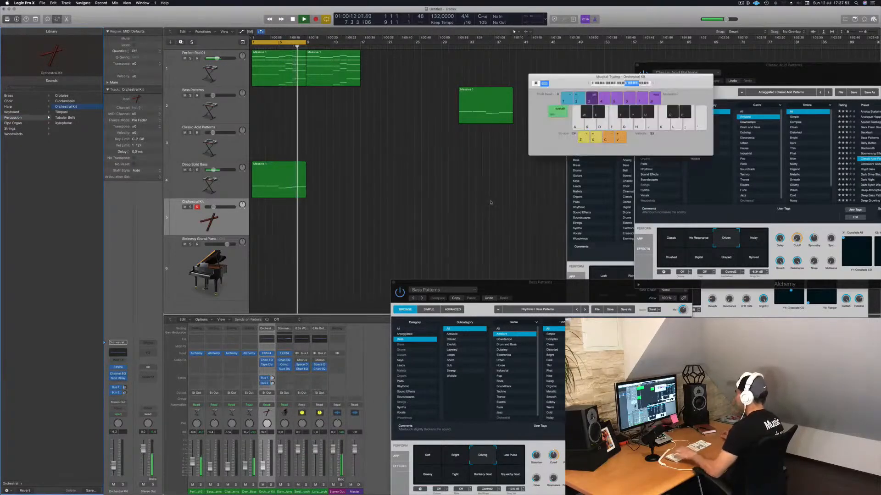
pyautogui.press('z')
pyautogui.press('z')
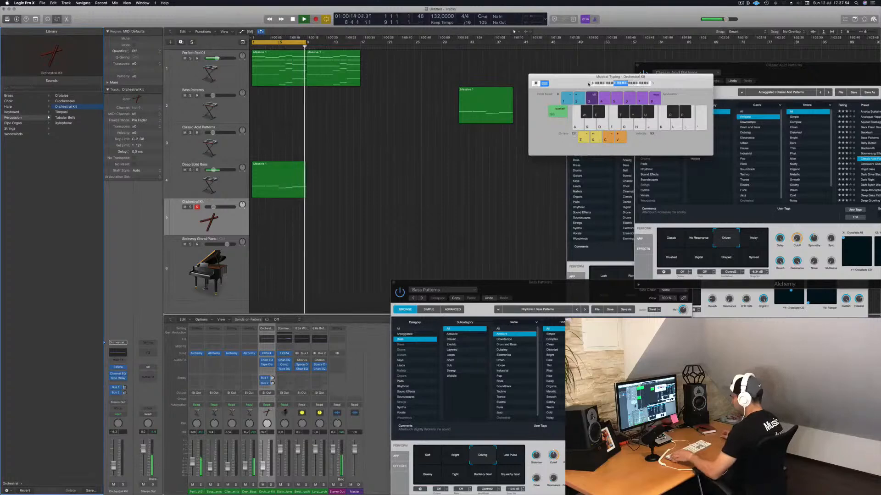
pyautogui.press('a')
pyautogui.press('a')
pyautogui.press('s')
pyautogui.press('a')
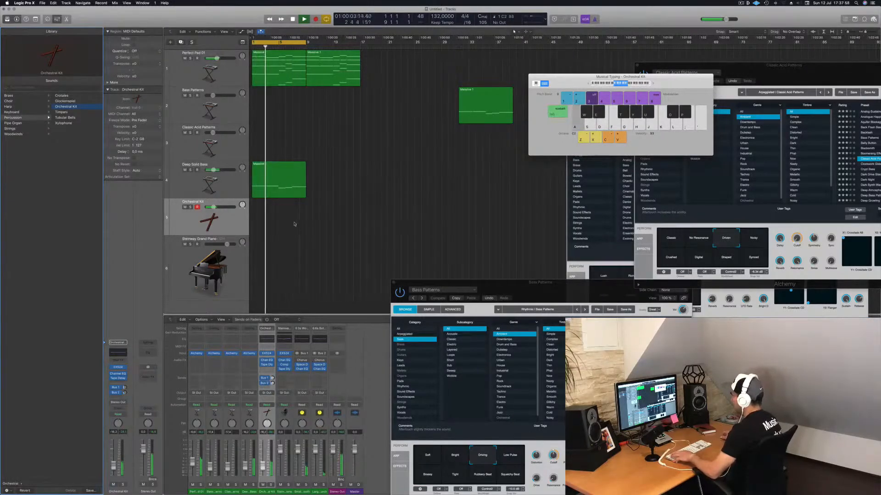
pyautogui.press('a')
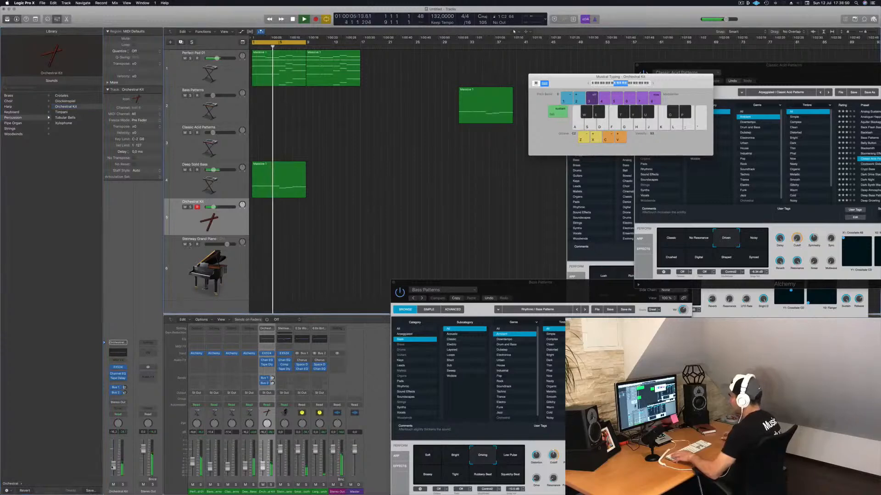
# Step: Raise the Orchestral Kit track's volume, and try more low percussion hits over the loop
pyautogui.moveTo(114, 464); pyautogui.dragTo(118, 452)
pyautogui.press('a')
pyautogui.press('a')
pyautogui.press('a')
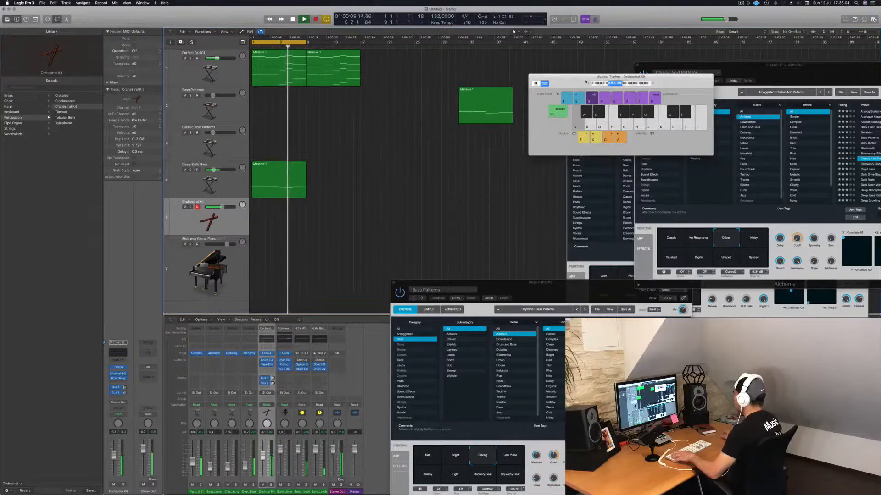
# Step: Rehearse a sparse pattern of low Orchestral Kit hits over the playing loop, and stop playback
pyautogui.press('a')
pyautogui.press('a')
pyautogui.press('a')
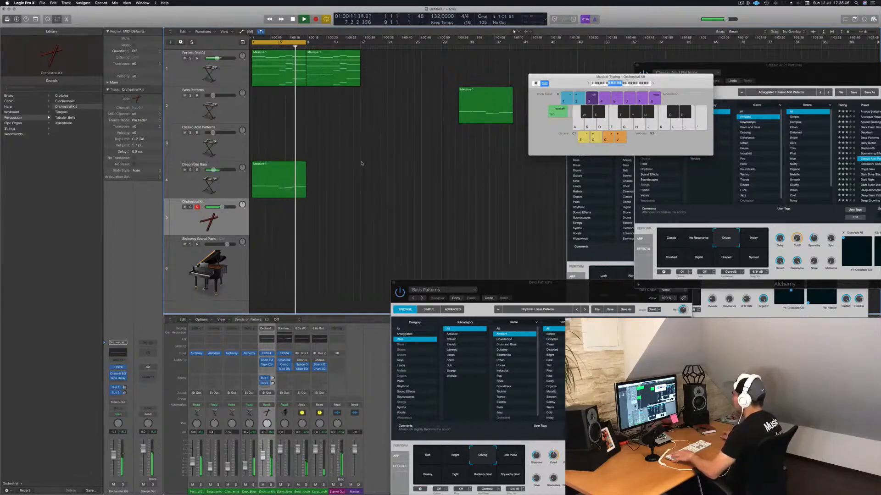
pyautogui.press('a')
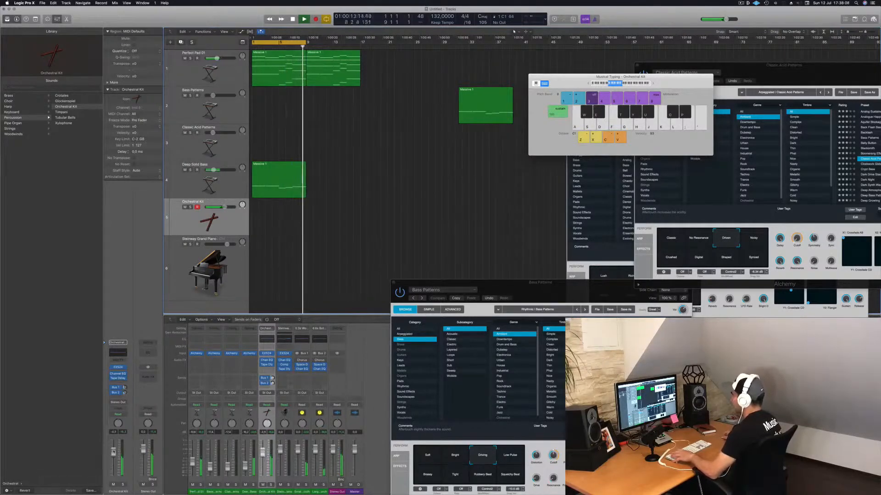
pyautogui.press('s')
pyautogui.press('s')
pyautogui.press('a')
pyautogui.press('space')
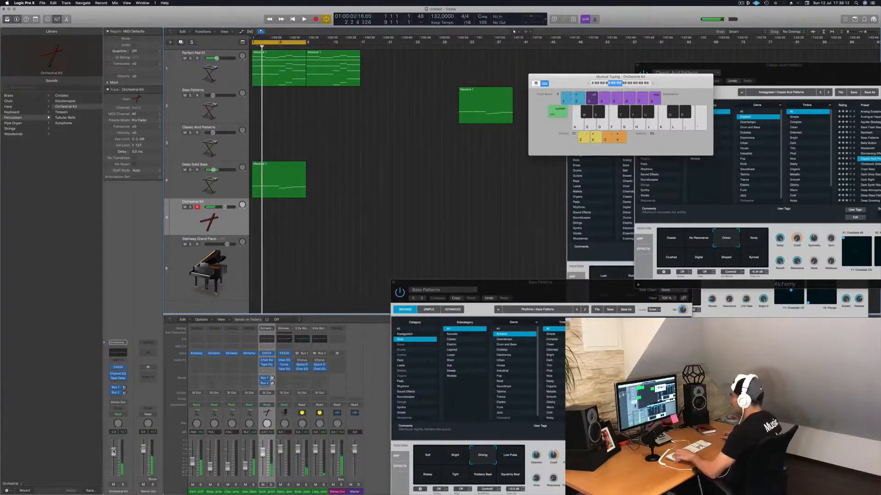
# Step: Record a part of four evenly spaced low hits on the Orchestral Kit track, and return the playhead to the start
pyautogui.press('r')
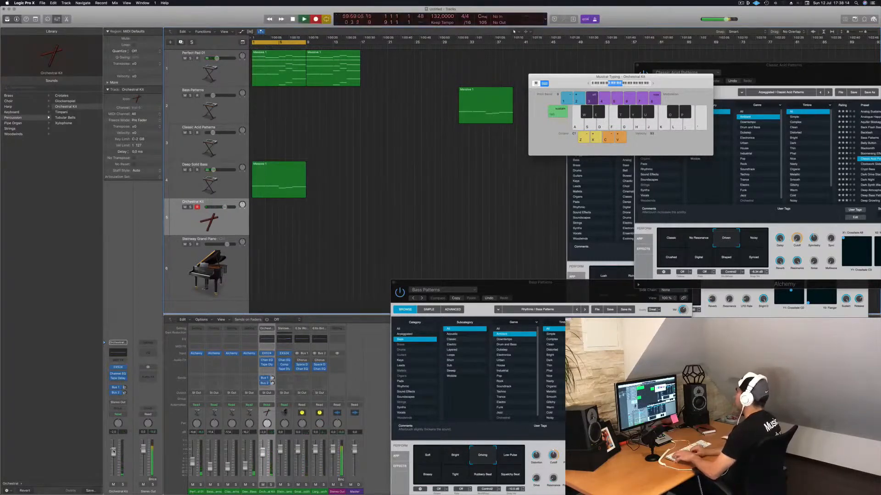
pyautogui.press('a')
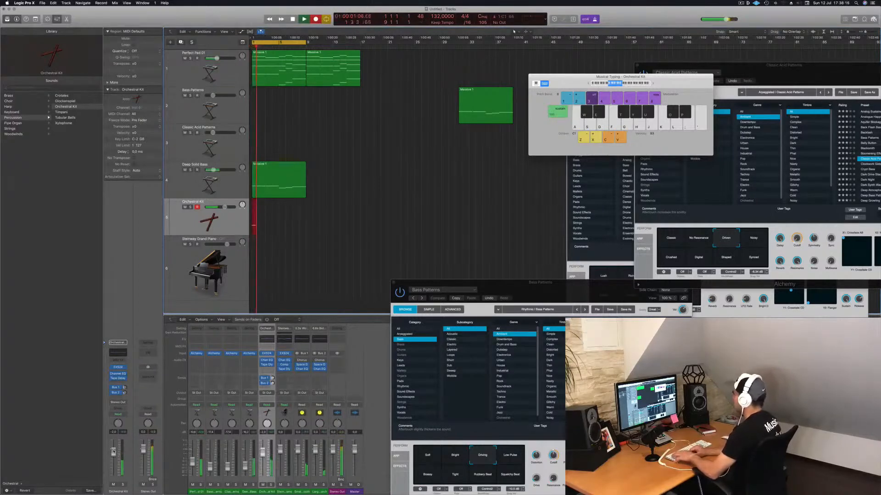
pyautogui.press('a')
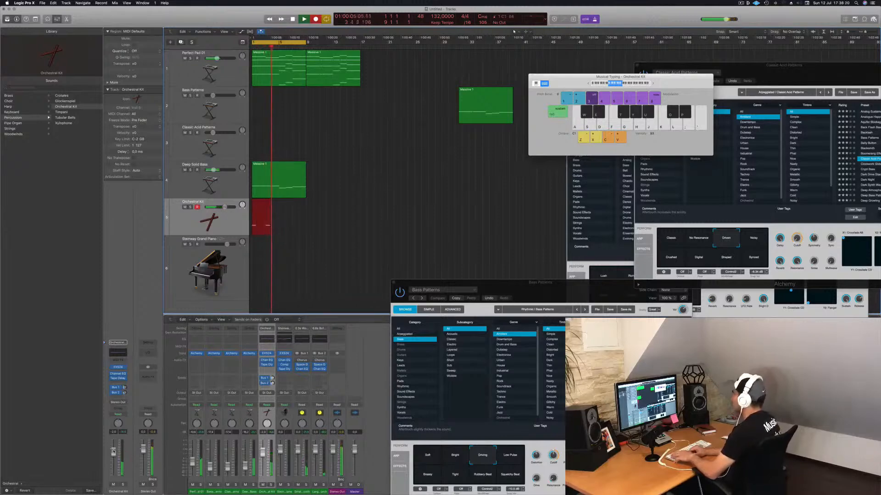
pyautogui.press('a')
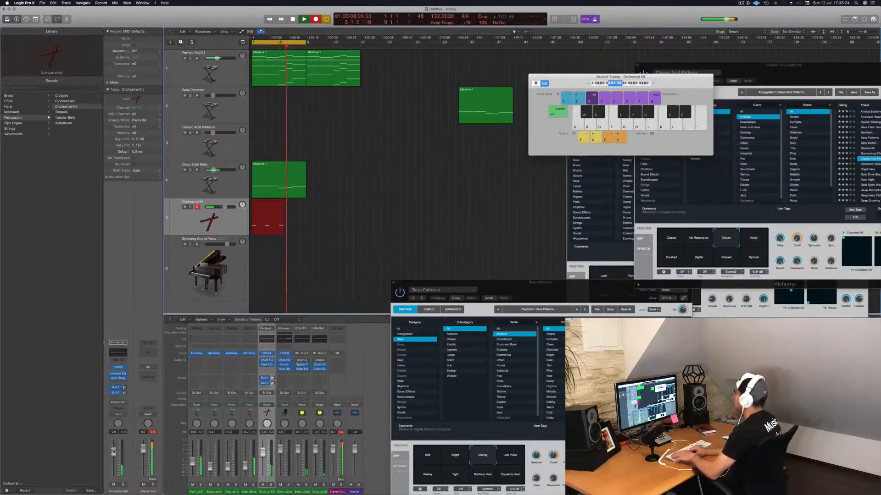
pyautogui.press('a')
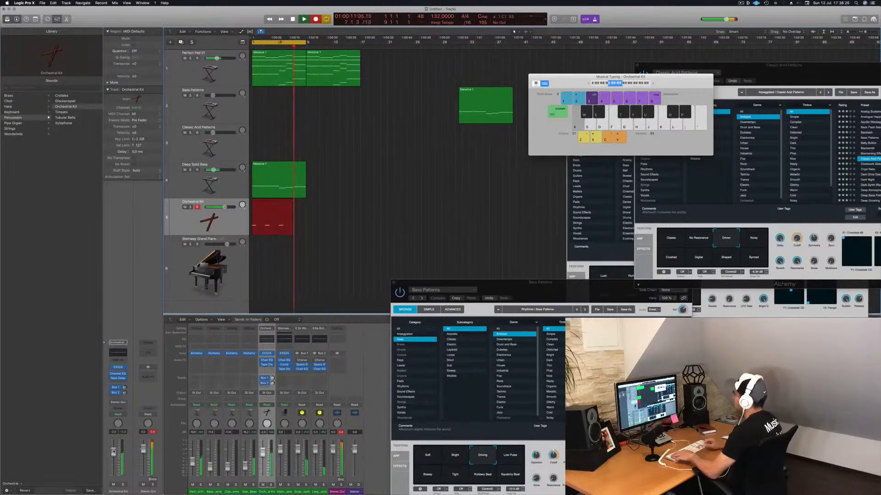
pyautogui.press('space')
pyautogui.press('Return')
pyautogui.press('space')
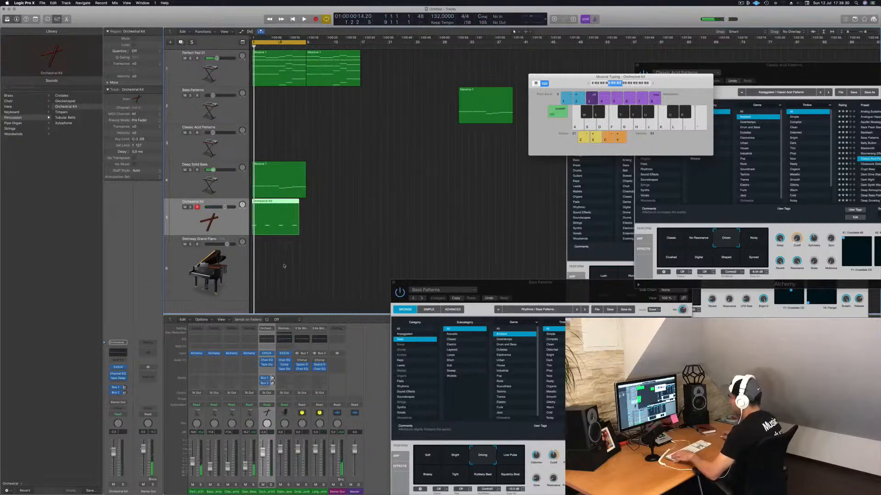
# Step: Open the recorded Orchestral Kit region in the Piano Roll, select all its notes and play them with the loop
pyautogui.doubleClick(267, 203)
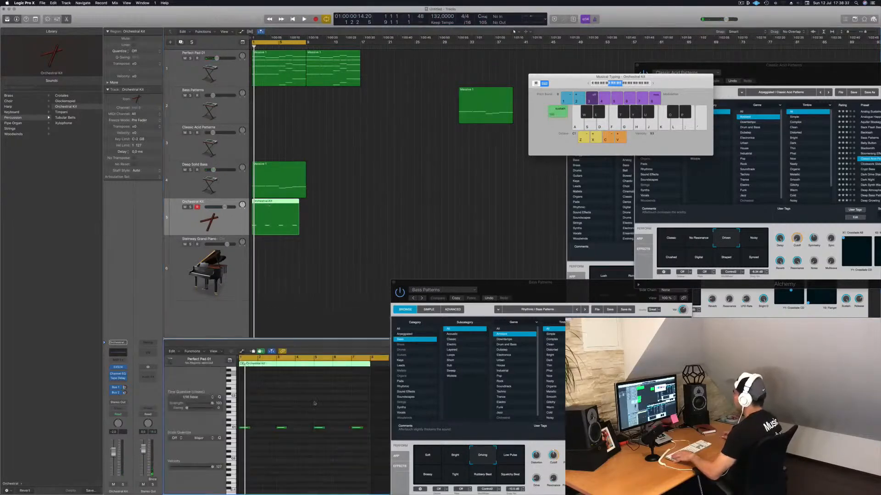
pyautogui.press('super+a')
pyautogui.press('space')
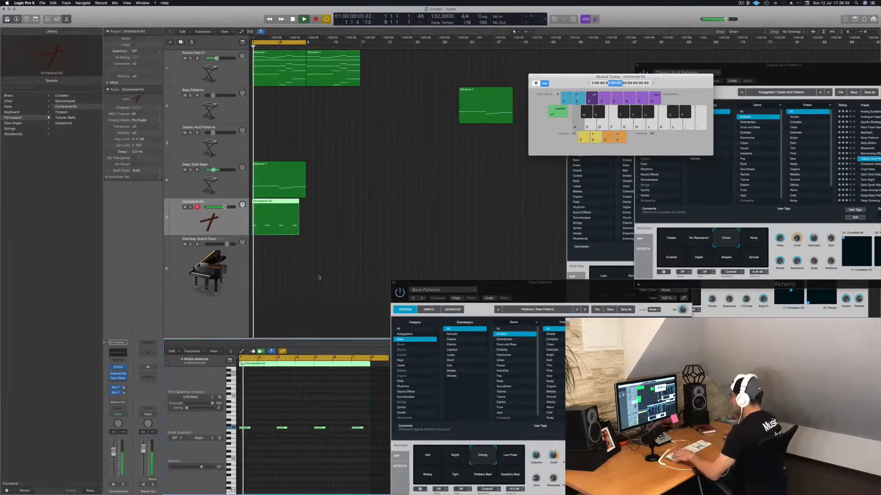
# Step: Copy the Orchestral Kit region and the Deep Solid Bass region to bar 9, and restart the loop
pyautogui.moveTo(263, 202); pyautogui.dragTo(320, 204)
pyautogui.press('super+Left')
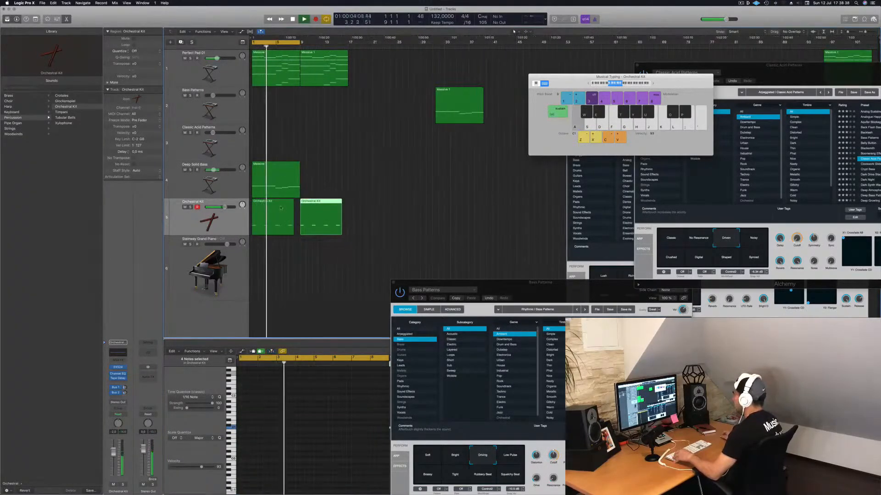
pyautogui.click(280, 213)
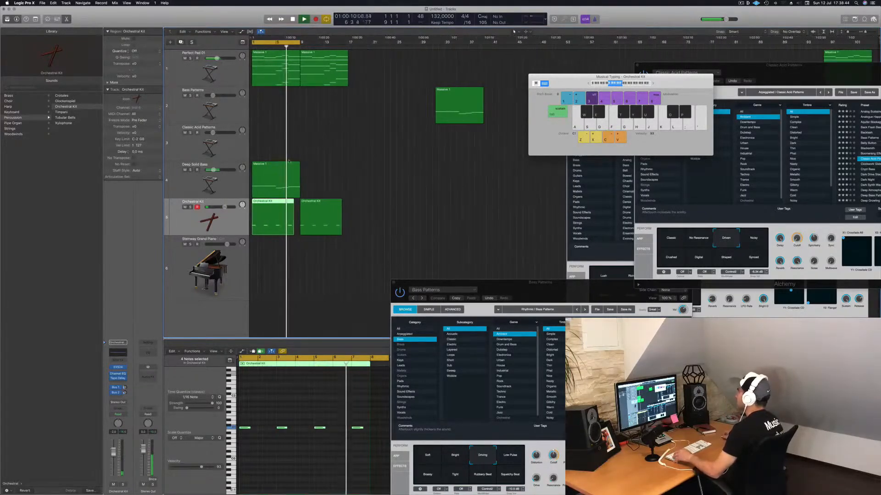
pyautogui.moveTo(273, 169); pyautogui.dragTo(322, 169)
pyautogui.press('space')
pyautogui.press('space')
# Step: Duplicate the Perfect Pad 01 track, and copy the first pad region onto the new track below it
pyautogui.click(268, 73)
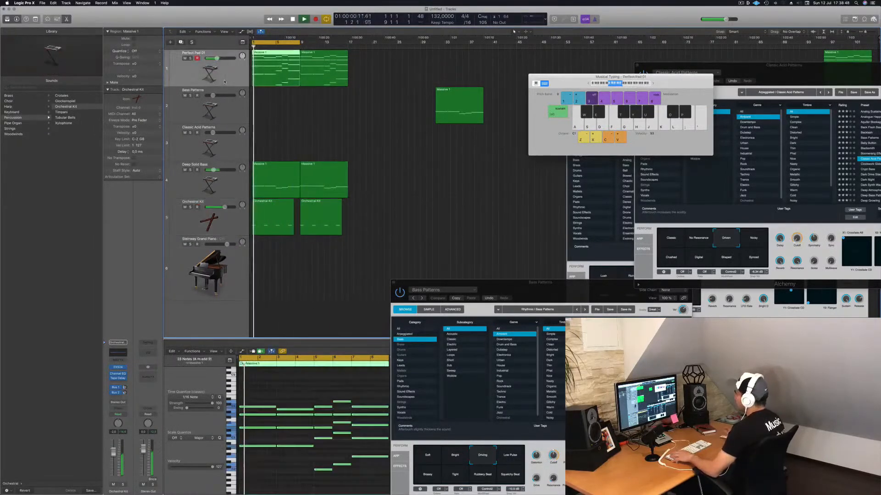
pyautogui.click(181, 43)
pyautogui.press('space')
pyautogui.moveTo(268, 71); pyautogui.dragTo(269, 103)
pyautogui.press('space')
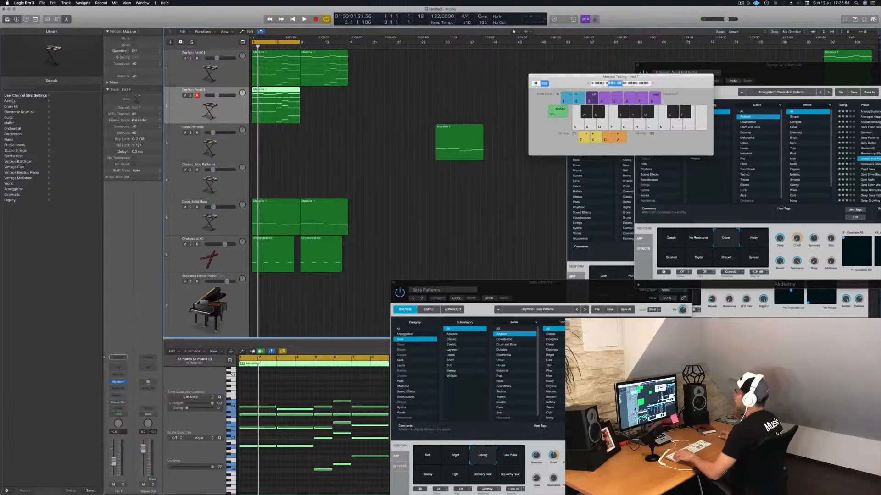
# Step: Load the Tuba sound from the library's Orchestral Brass category onto the new track
pyautogui.click(14, 129)
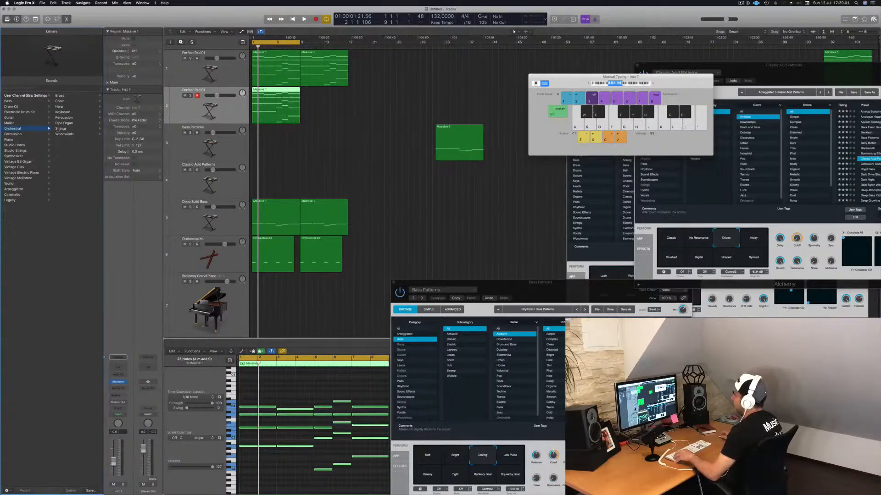
pyautogui.click(67, 96)
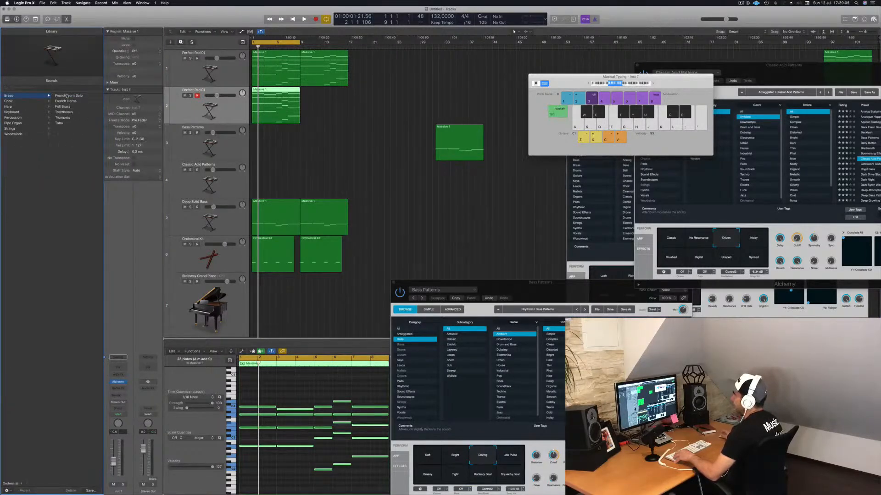
pyautogui.click(60, 123)
# Step: Delete the lower chord notes in the Tuba region so only the top melody line is left, and play the result
pyautogui.click(281, 88)
pyautogui.scroll(-3, 294, 461)
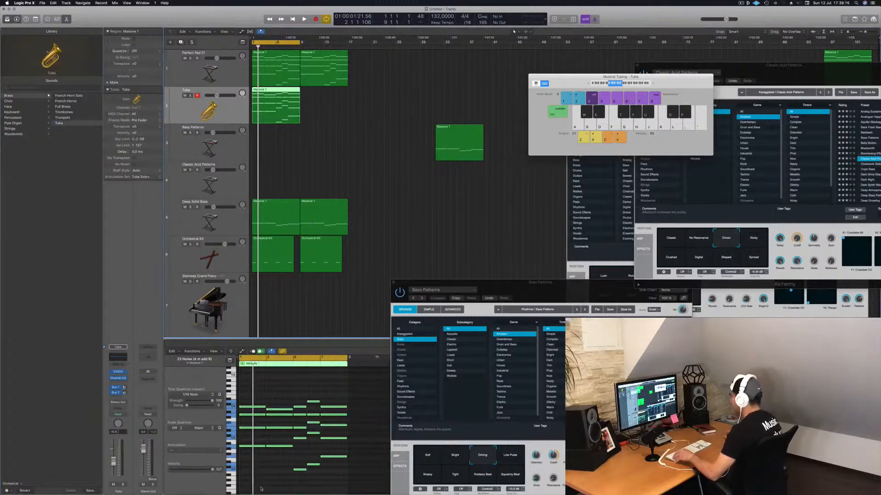
pyautogui.moveTo(245, 481); pyautogui.dragTo(341, 416)
pyautogui.press('Delete')
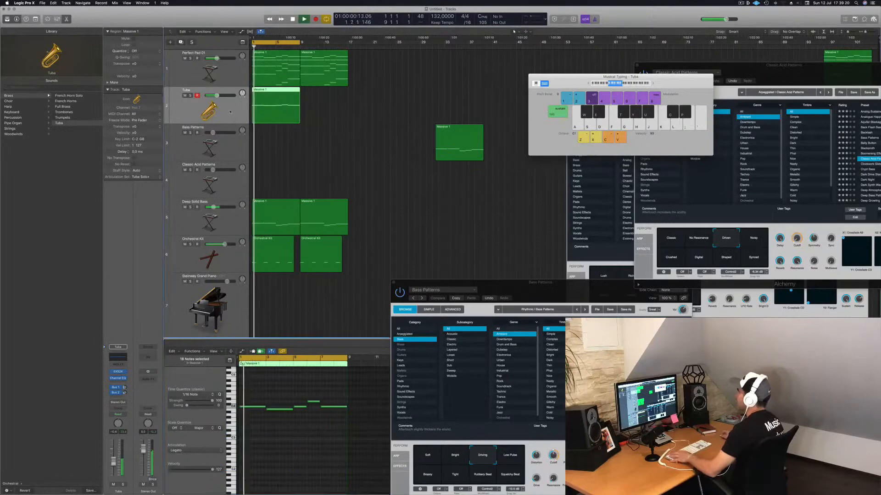
pyautogui.press('space')
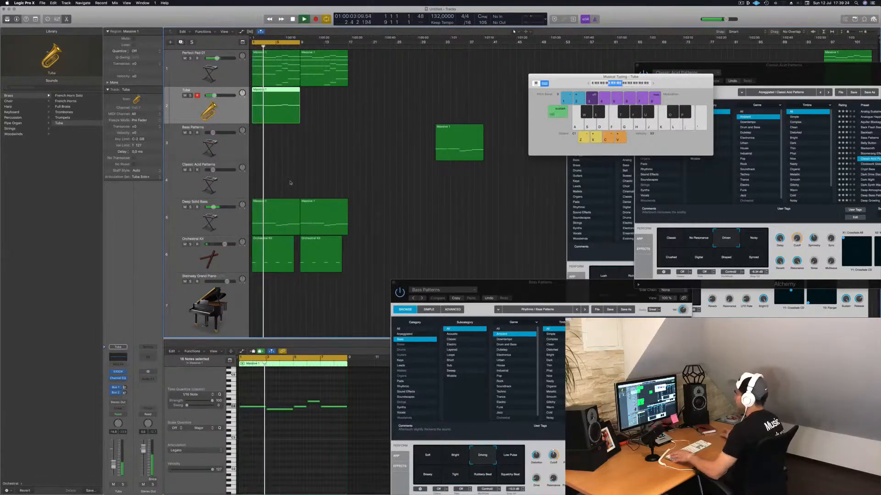
# Step: Save the project under its episode name in the Logic folder as a package, and deselect the Tuba region
pyautogui.press('super+s')
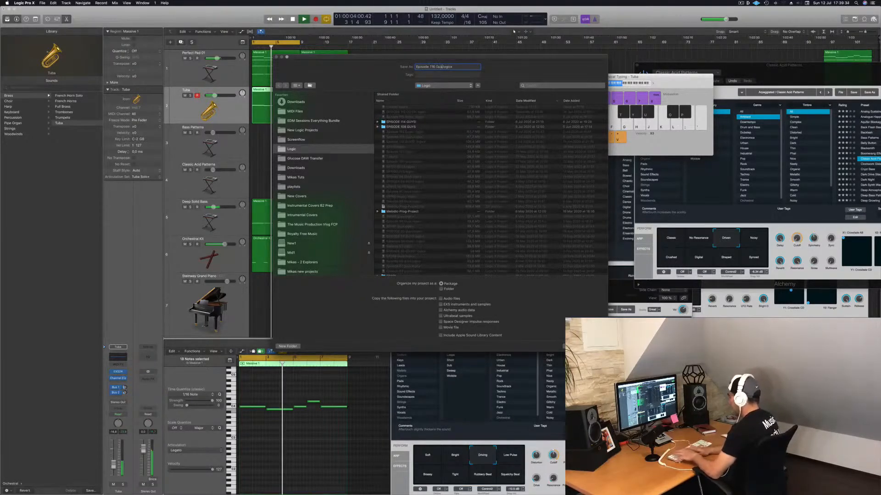
pyautogui.press('space')
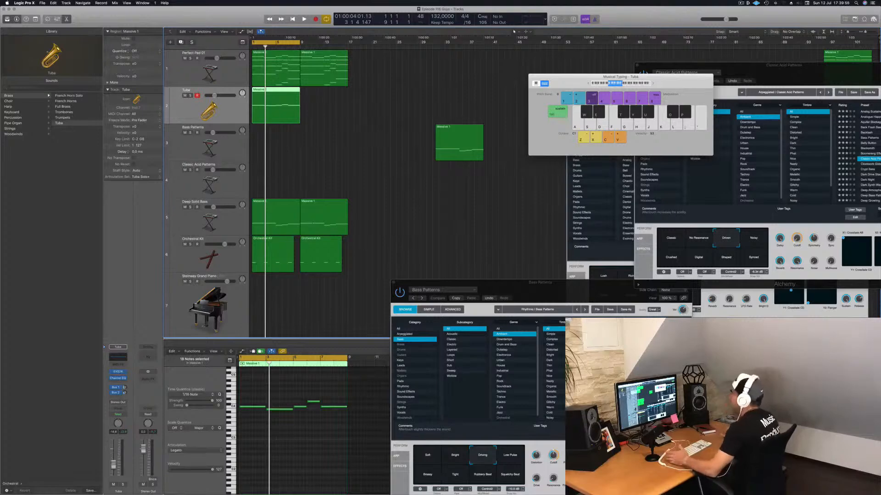
pyautogui.click(368, 130)
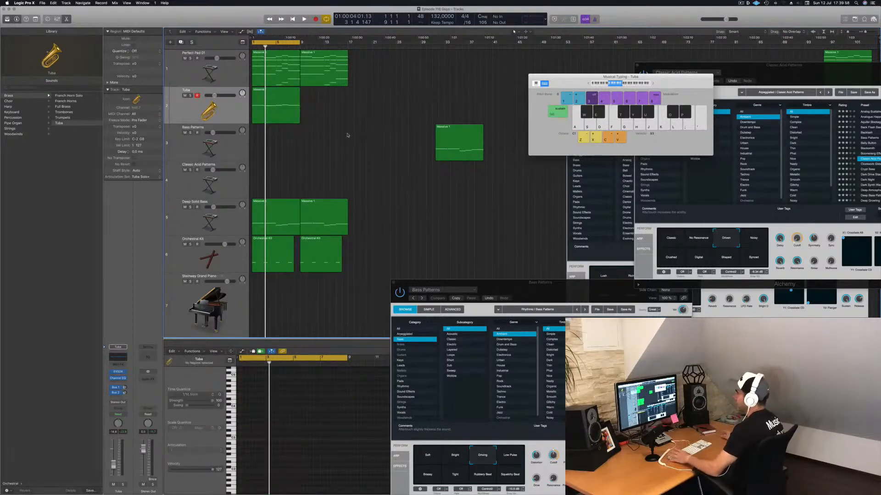
# Step: Play the loop from the start to check the Tuba line, and copy the Tuba region to bar 9
pyautogui.press('Return')
pyautogui.press('space')
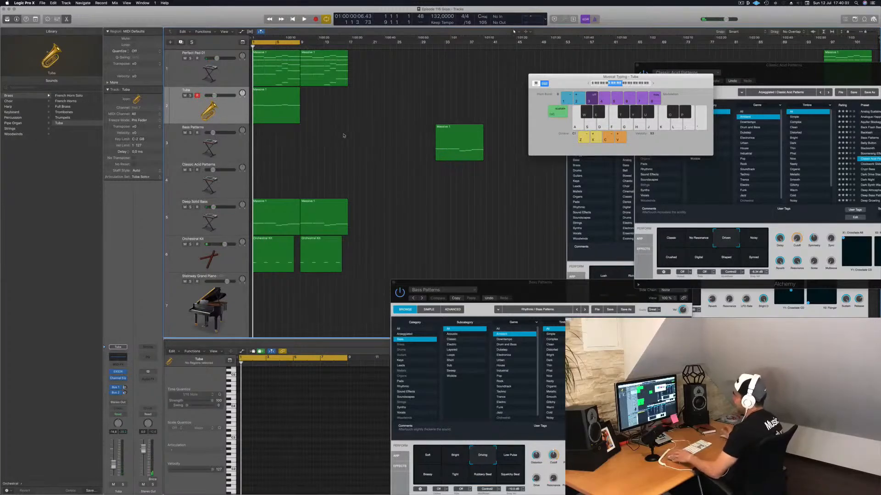
pyautogui.press('space')
pyautogui.click(285, 110)
pyautogui.press('space')
pyautogui.press('space')
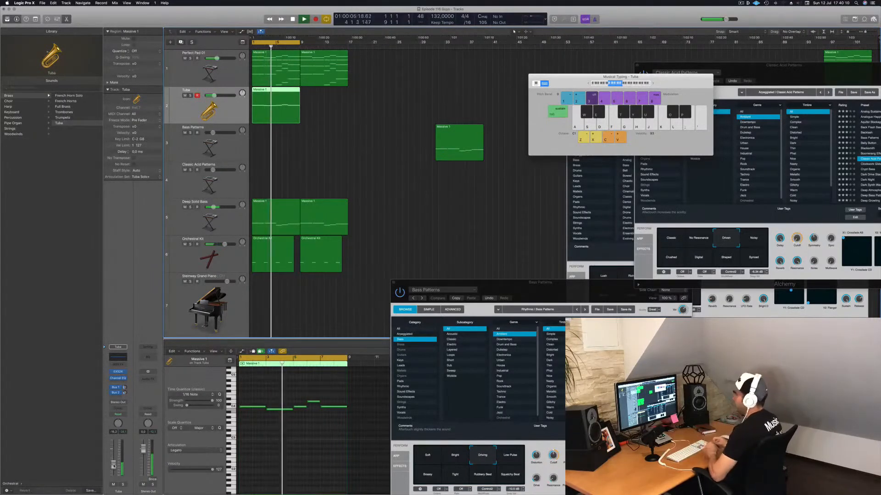
pyautogui.press('space')
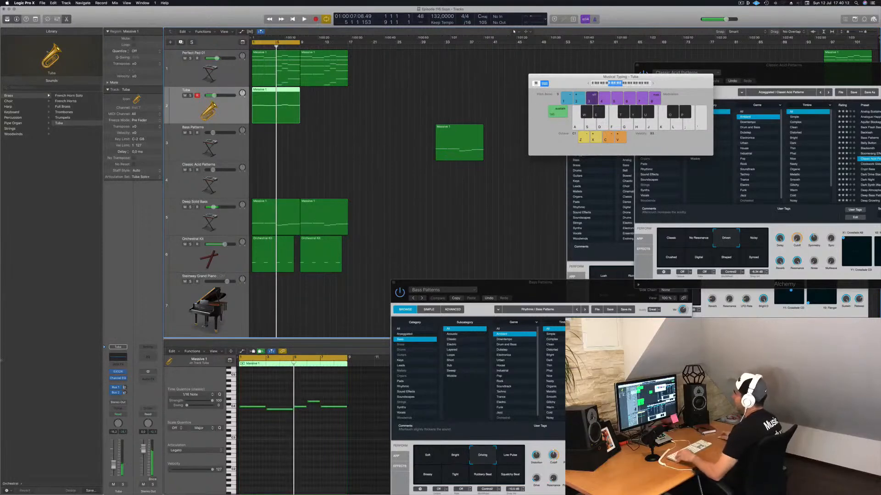
pyautogui.moveTo(283, 91); pyautogui.dragTo(333, 93)
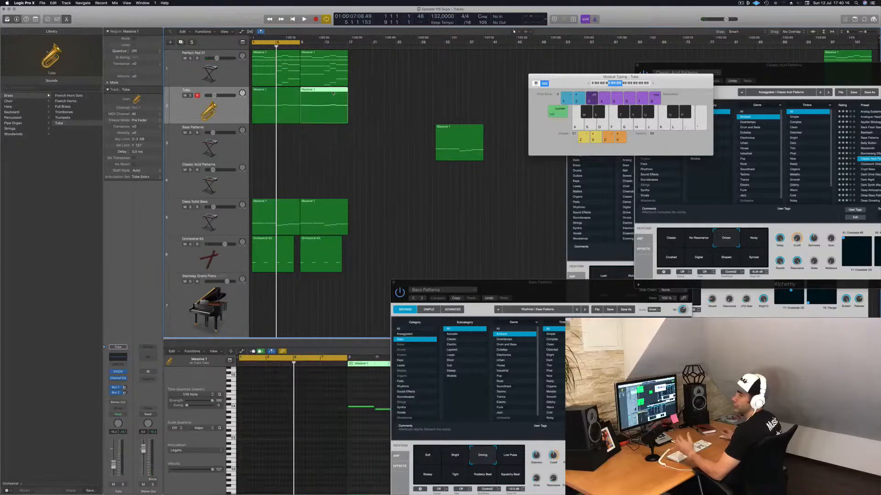
# Step: Extend the cycle range to bar 17 so it covers both eight-bar sections while the loop plays
pyautogui.click(347, 177)
pyautogui.press('space')
pyautogui.moveTo(300, 44); pyautogui.dragTo(347, 44)
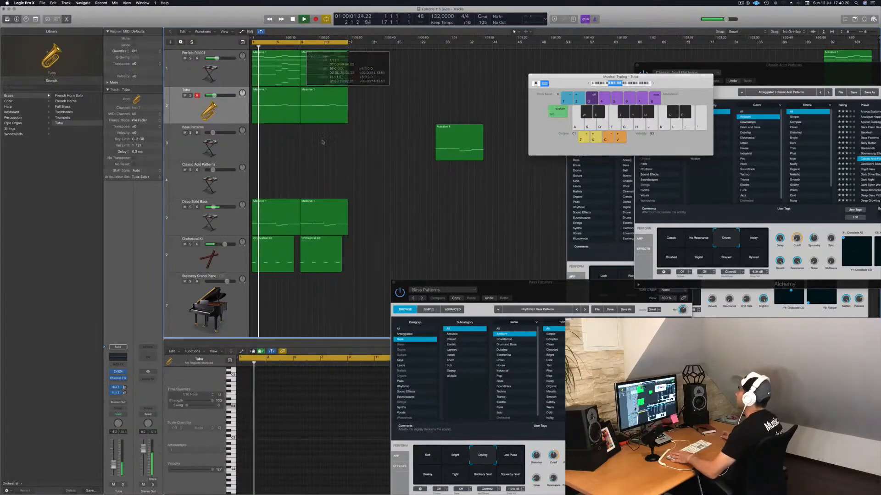
# Step: Duplicate the Tuba track, move the first Perfect Pad 01 region onto the new track, and stop playback
pyautogui.click(188, 108)
pyautogui.press('Return')
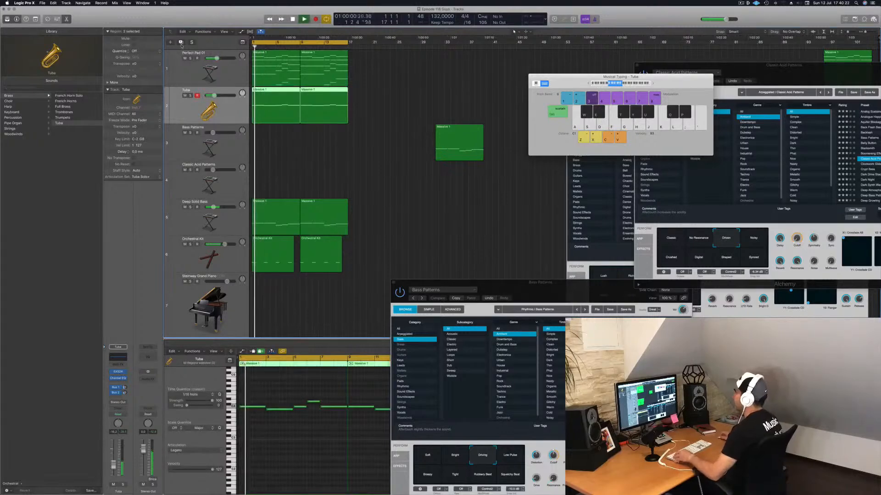
pyautogui.click(181, 42)
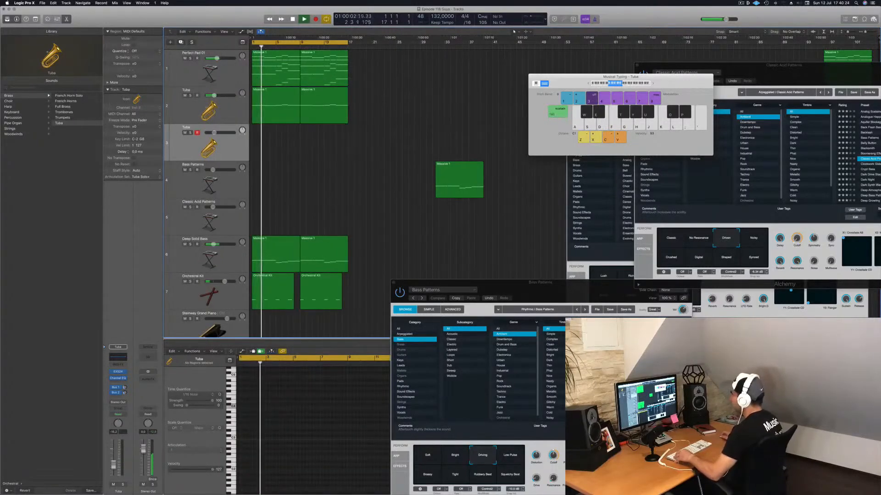
pyautogui.moveTo(277, 69); pyautogui.dragTo(276, 144)
pyautogui.press('space')
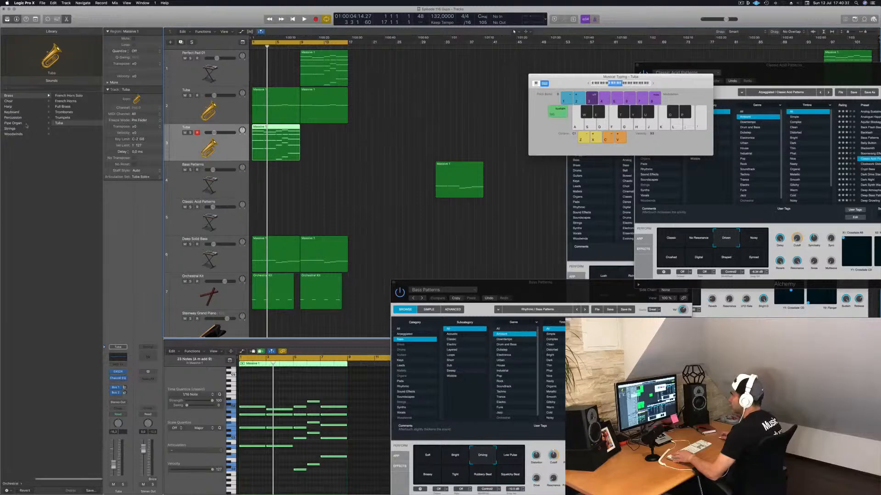
# Step: Load the String Ensemble sound from the library's orchestral Strings category onto the duplicated Tuba track
pyautogui.click(18, 129)
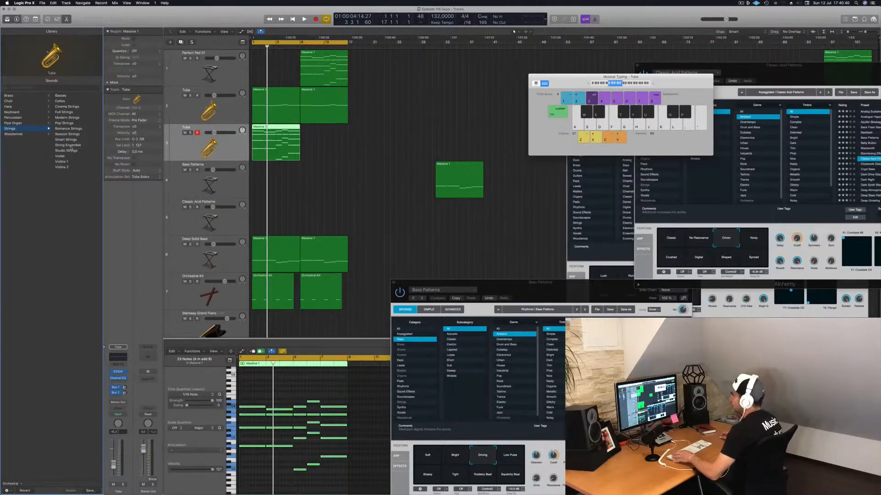
pyautogui.click(382, 151)
pyautogui.click(229, 147)
# Step: Play the loop with the strings, copy the String Ensemble region to bar 9, and select both regions on the track
pyautogui.press('space')
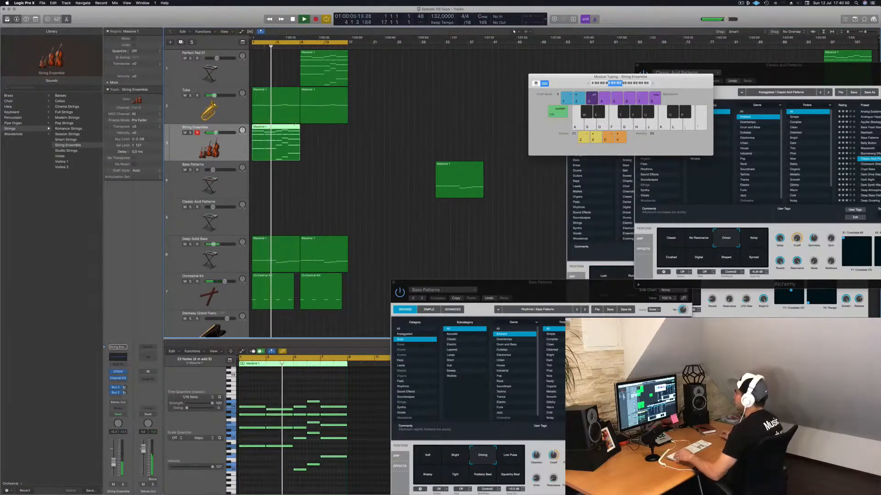
pyautogui.moveTo(283, 129); pyautogui.dragTo(328, 130)
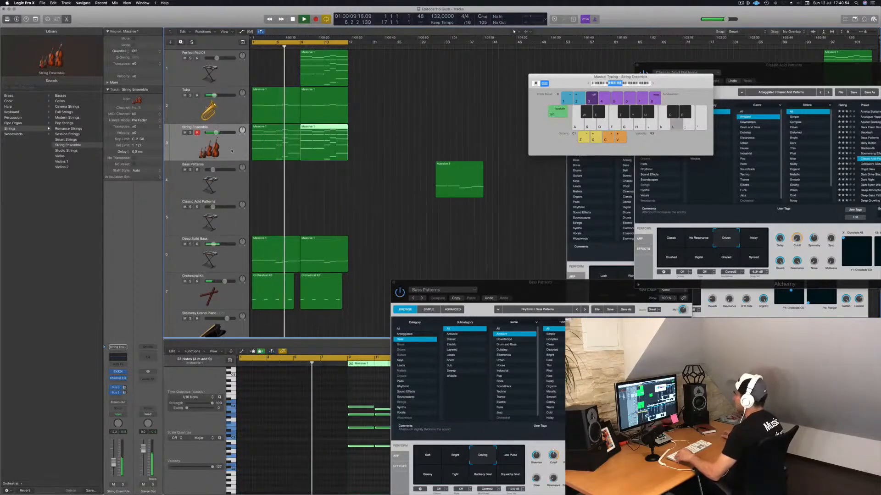
pyautogui.click(195, 142)
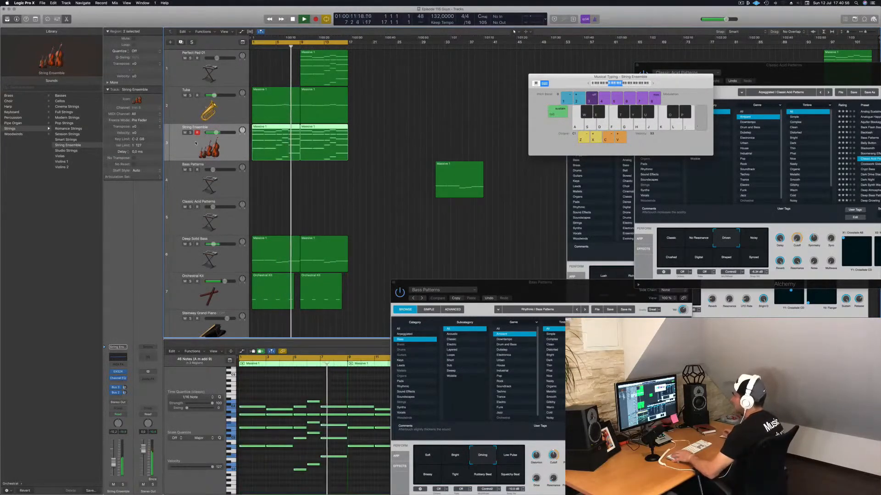
# Step: Try the Studio Strings and Smart Strings sounds on the String Ensemble track, playing the loop with each
pyautogui.press('space')
pyautogui.click(68, 151)
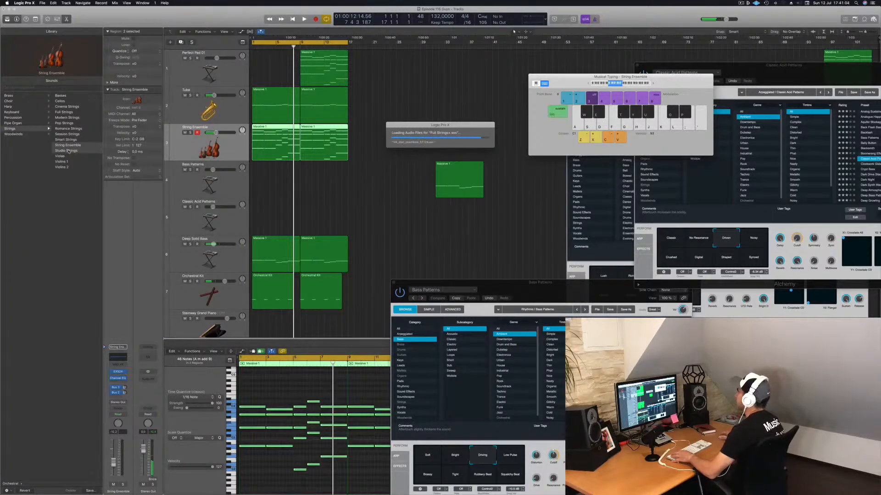
pyautogui.press('space')
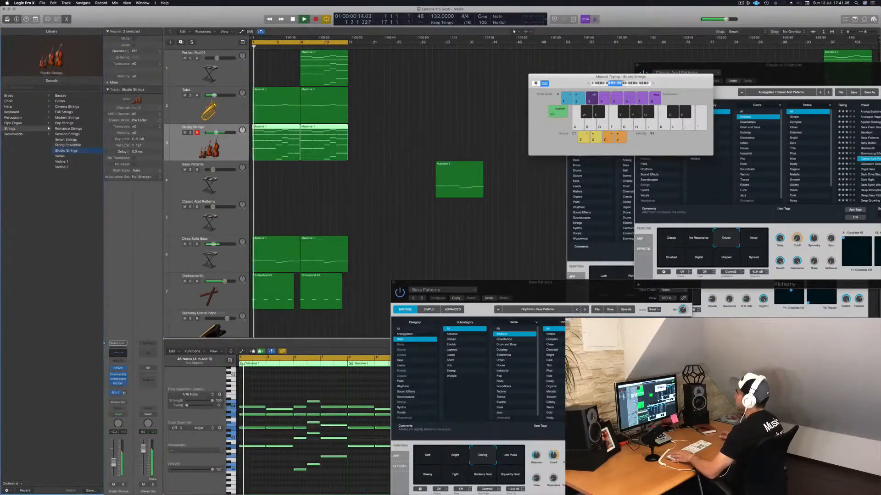
pyautogui.press('space')
pyautogui.click(69, 140)
pyautogui.press('space')
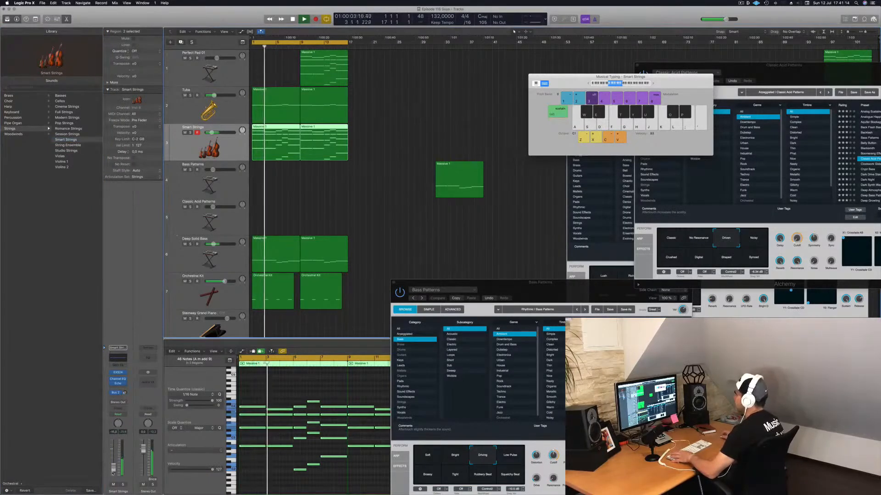
# Step: Load the Session Strings sound onto the strings track and play the loop from the start
pyautogui.click(66, 134)
pyautogui.press('space')
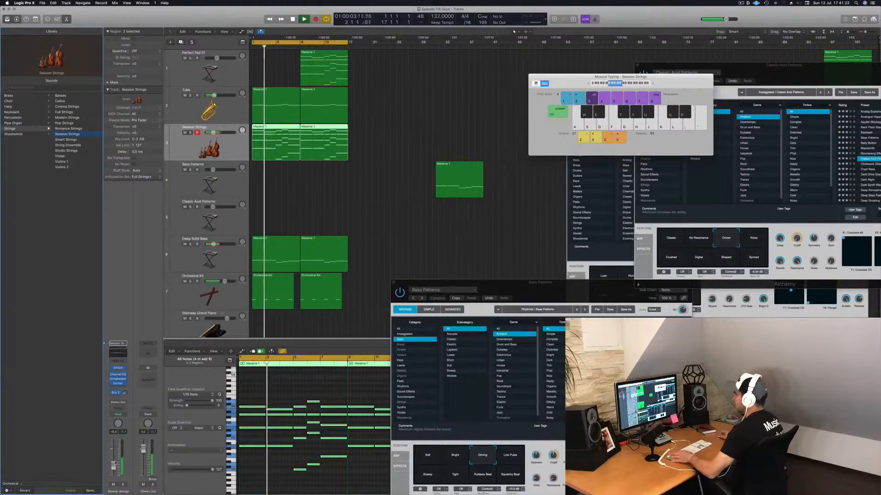
pyautogui.press('Return')
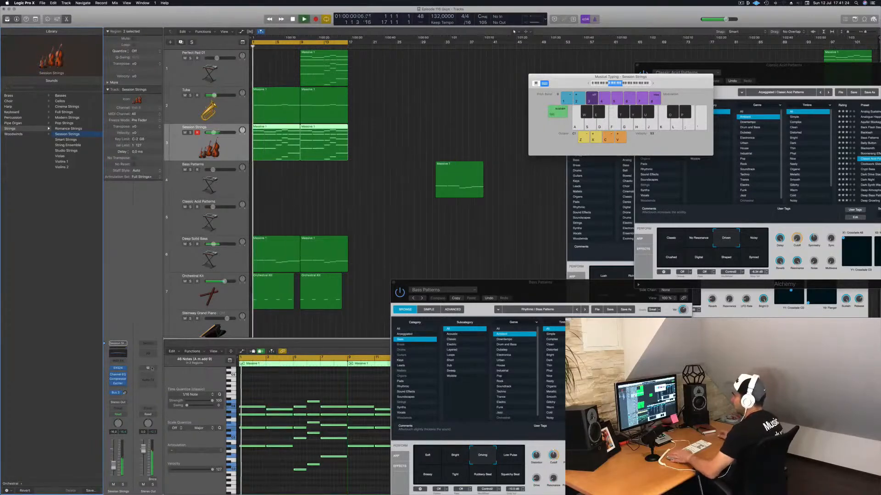
# Step: Add a send to Bus 4 on the Session Strings channel and insert the SilverVerb reverb on its aux channel
pyautogui.click(118, 397)
pyautogui.moveTo(129, 407)
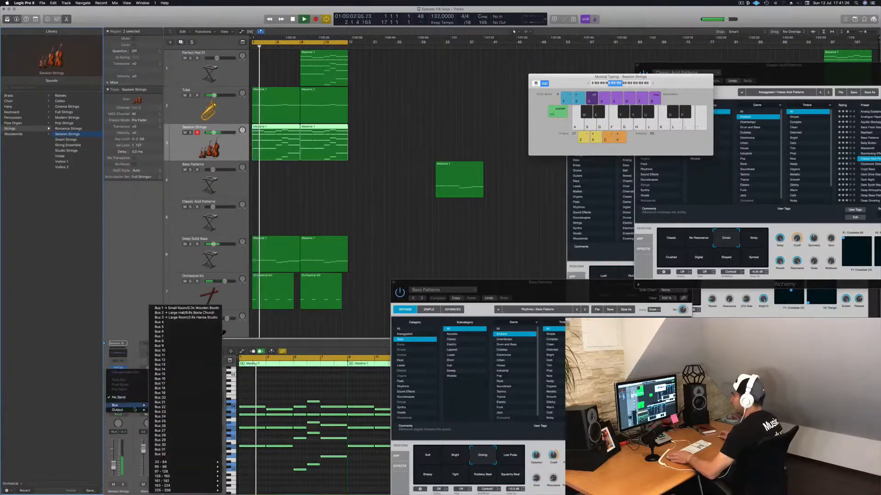
pyautogui.click(161, 322)
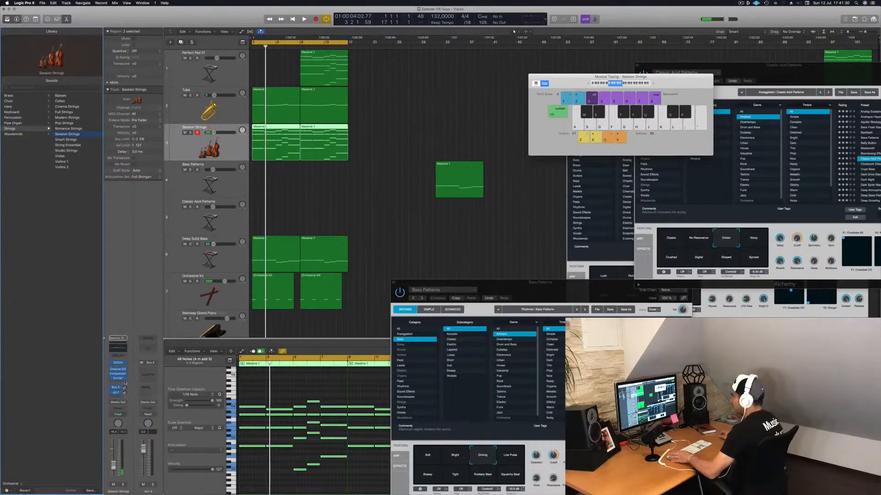
pyautogui.click(152, 372)
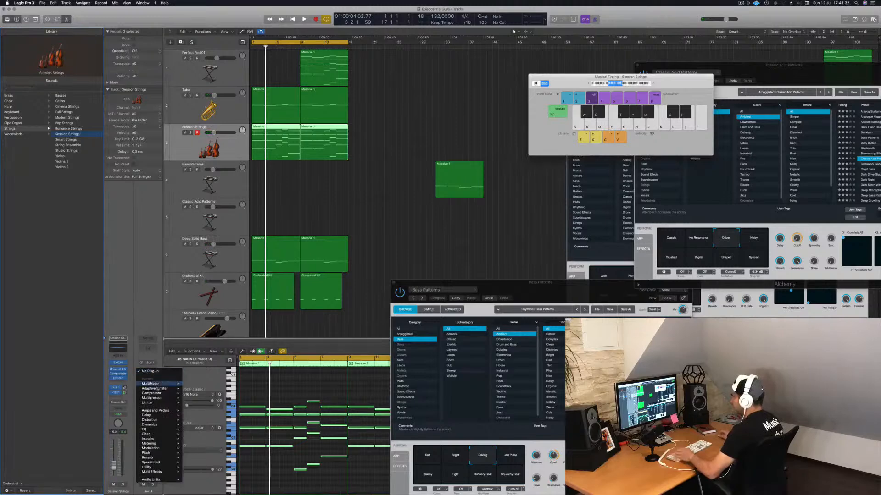
pyautogui.moveTo(160, 394)
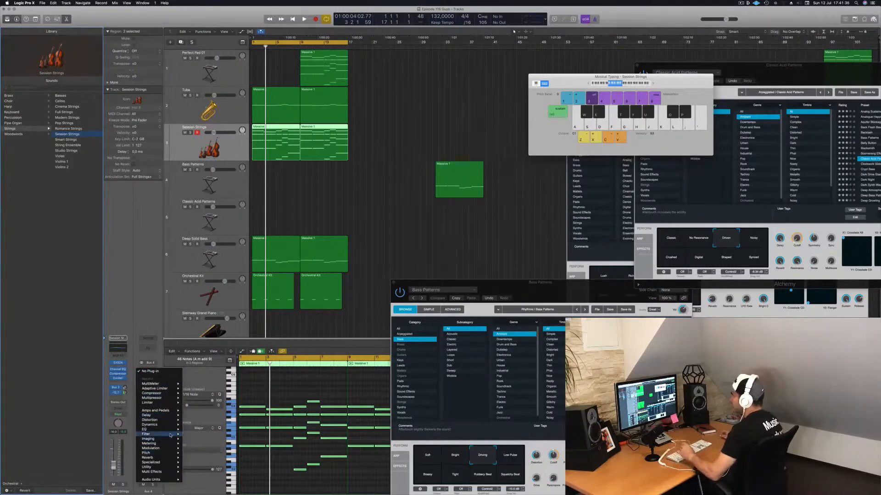
pyautogui.moveTo(163, 459)
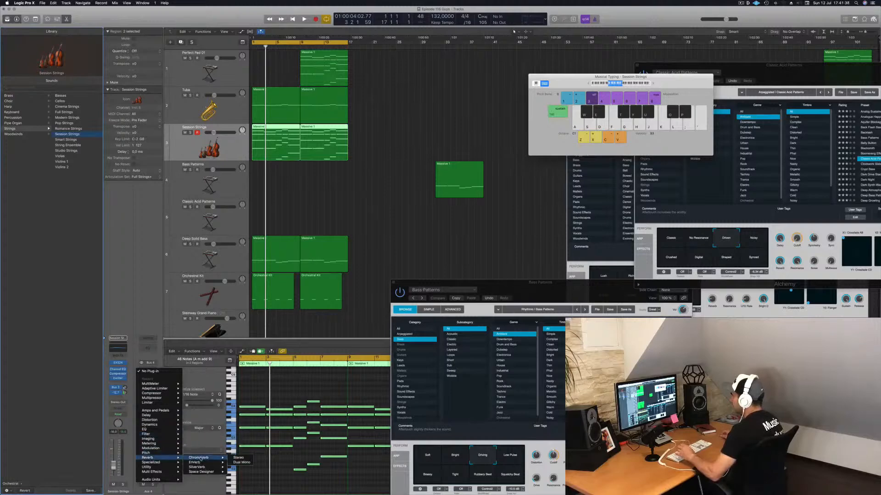
pyautogui.moveTo(207, 467)
pyautogui.click(236, 467)
# Step: Load the grandiose preset in SilverVerb and close the plug-in window
pyautogui.moveTo(225, 21); pyautogui.dragTo(438, 55)
pyautogui.click(290, 57)
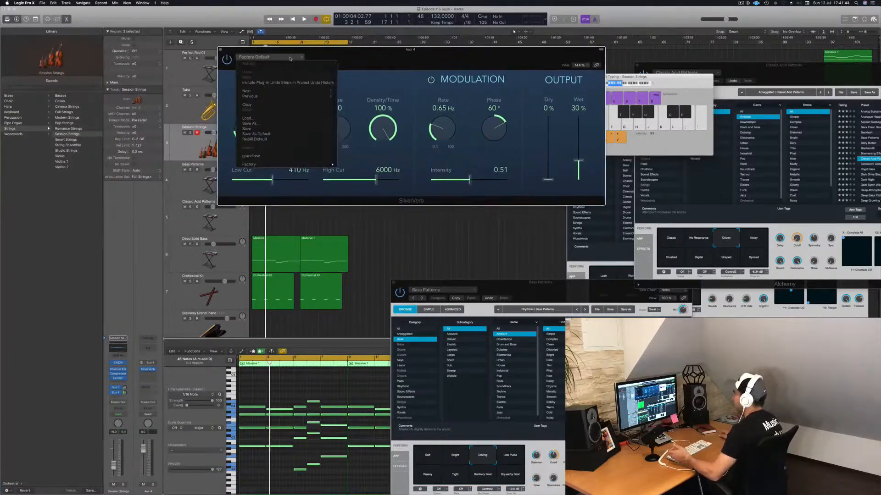
pyautogui.click(268, 156)
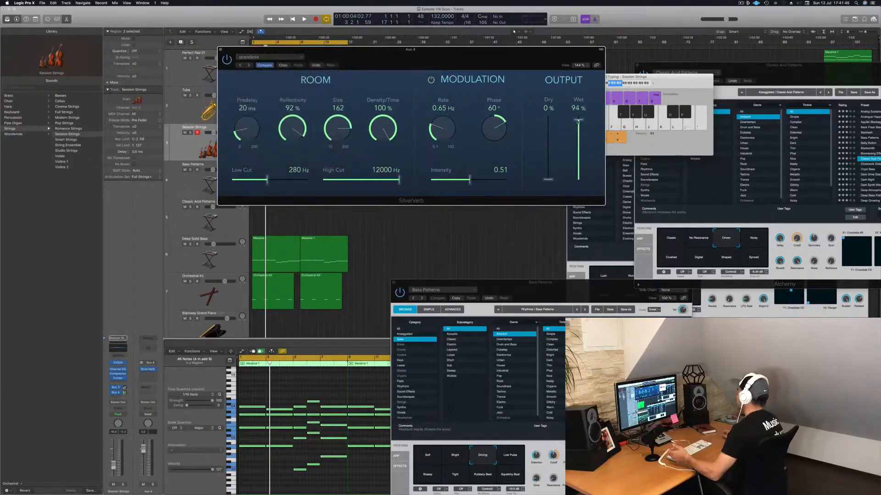
pyautogui.click(221, 50)
# Step: Adjust the levels of both Session Strings reverb sends while the loop plays, briefly soloing the strings to check them
pyautogui.press('space')
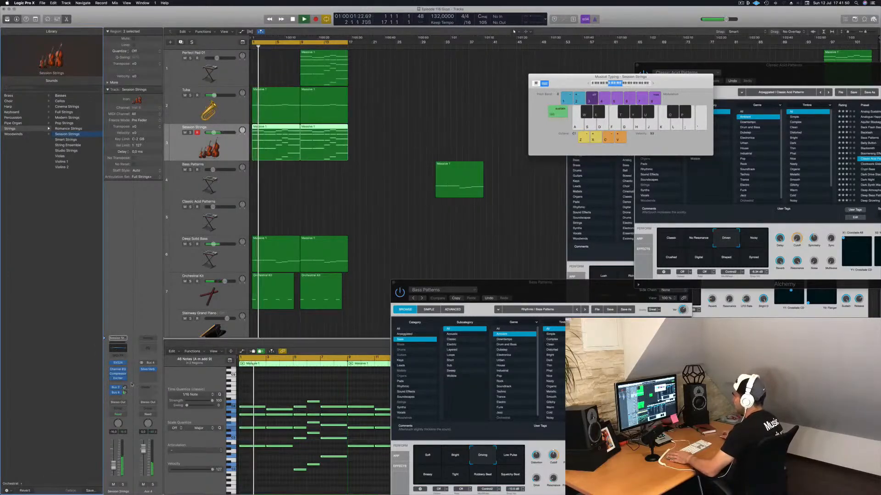
pyautogui.moveTo(126, 393); pyautogui.dragTo(126, 394)
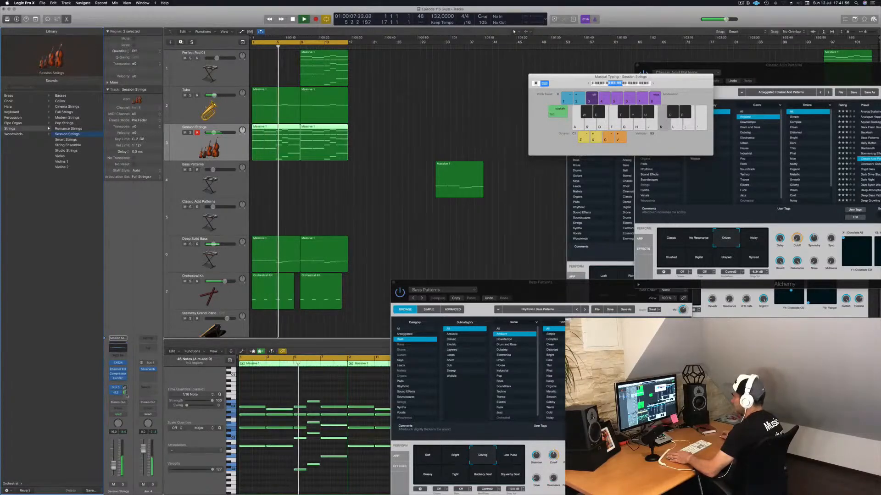
pyautogui.click(123, 484)
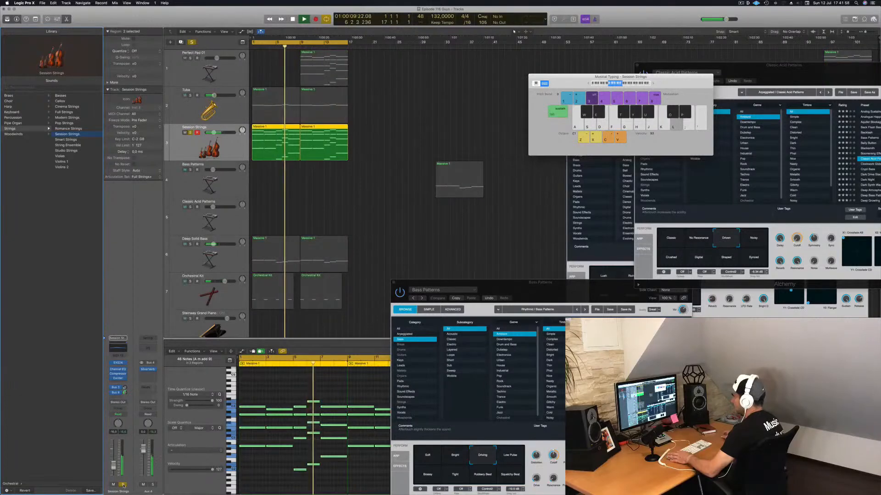
pyautogui.click(123, 484)
pyautogui.press('Return')
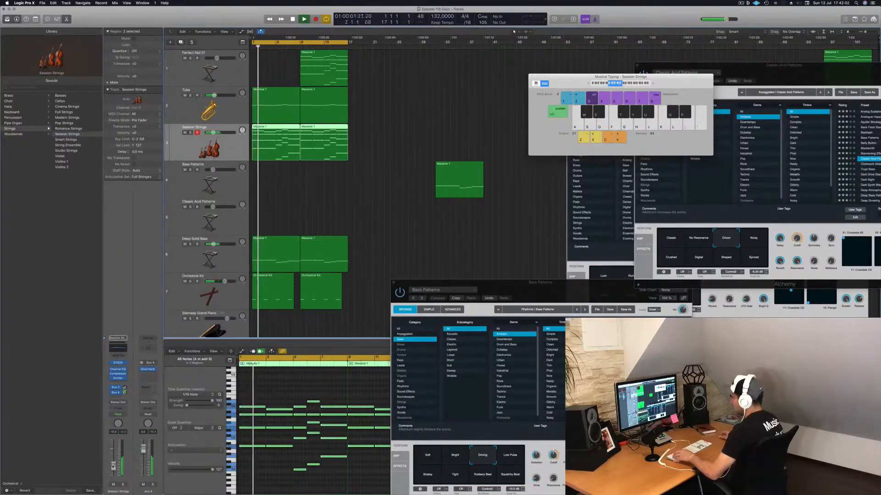
pyautogui.moveTo(125, 389); pyautogui.dragTo(127, 366)
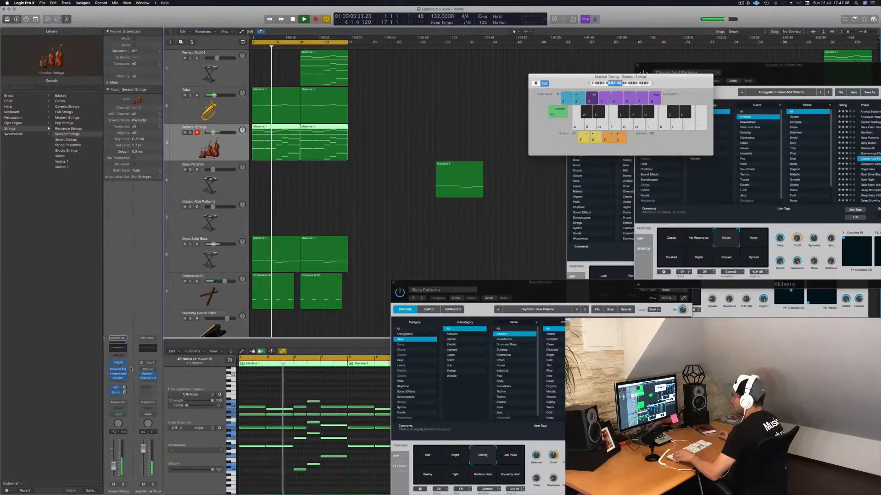
# Step: Move the Musical Typing and Classic Acid Patterns windows aside to clear the arrangement area, leaving no region selected
pyautogui.click(331, 219)
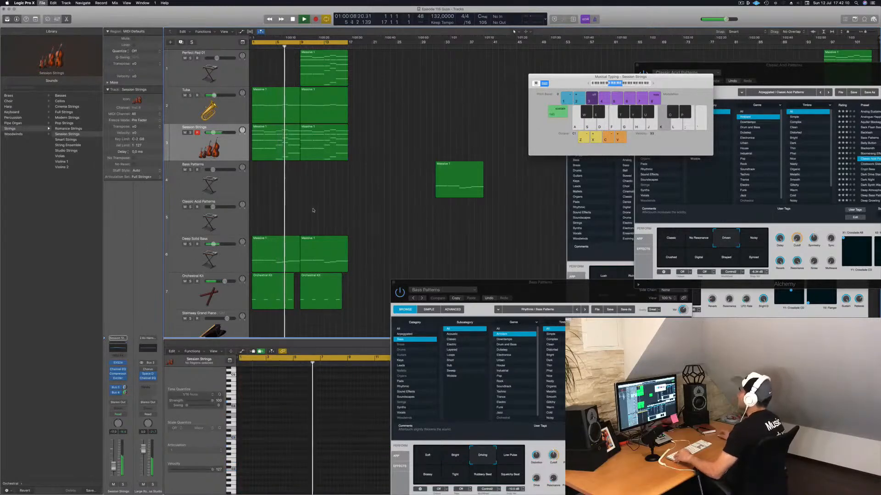
pyautogui.click(234, 149)
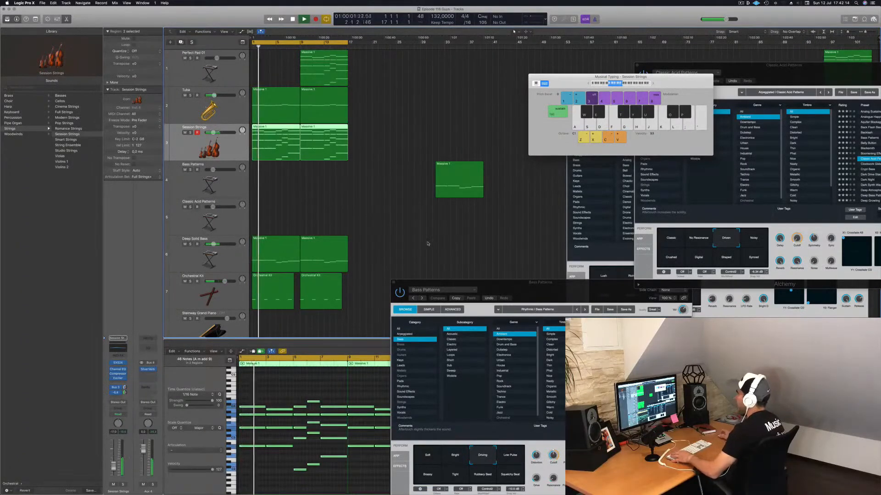
pyautogui.click(460, 171)
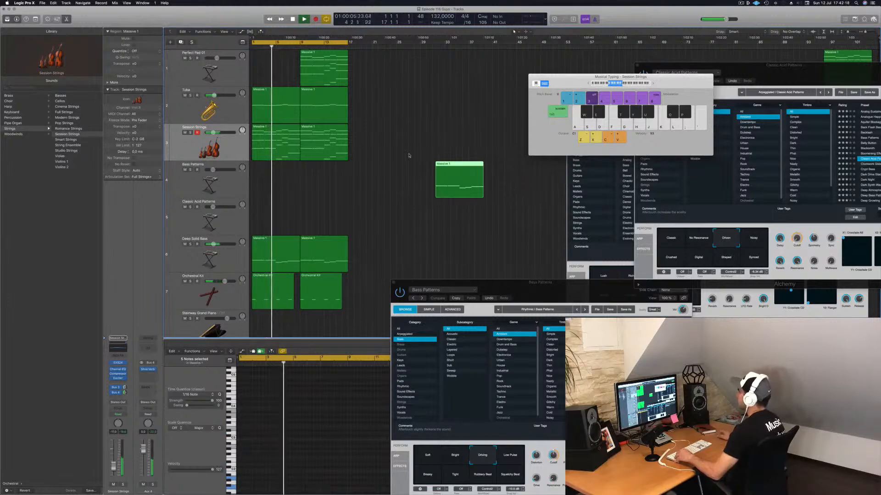
pyautogui.moveTo(580, 81); pyautogui.dragTo(806, 82)
pyautogui.moveTo(725, 69); pyautogui.dragTo(786, 197)
pyautogui.moveTo(656, 105); pyautogui.dragTo(579, 94)
pyautogui.click(496, 93)
pyautogui.click(387, 206)
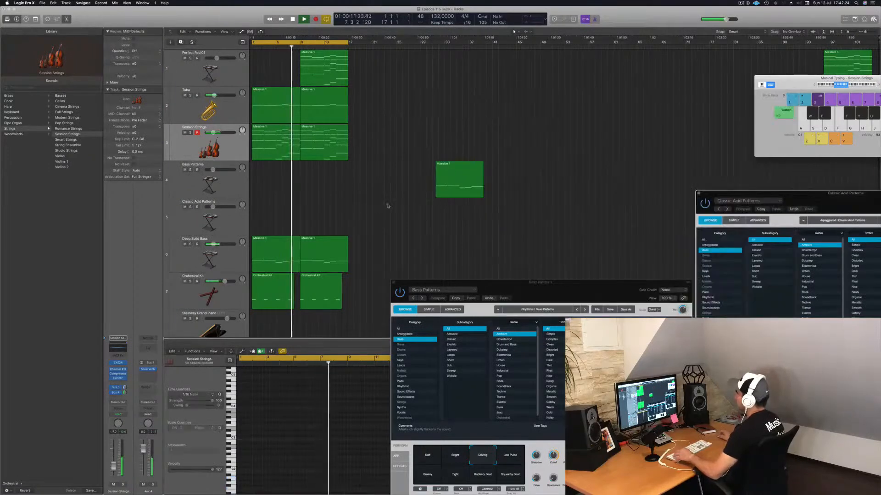
# Step: Stop playback and move the stray Bass Patterns region further along its track, to about bar 67
pyautogui.press('super+Right')
pyautogui.press('super+Left')
pyautogui.press('space')
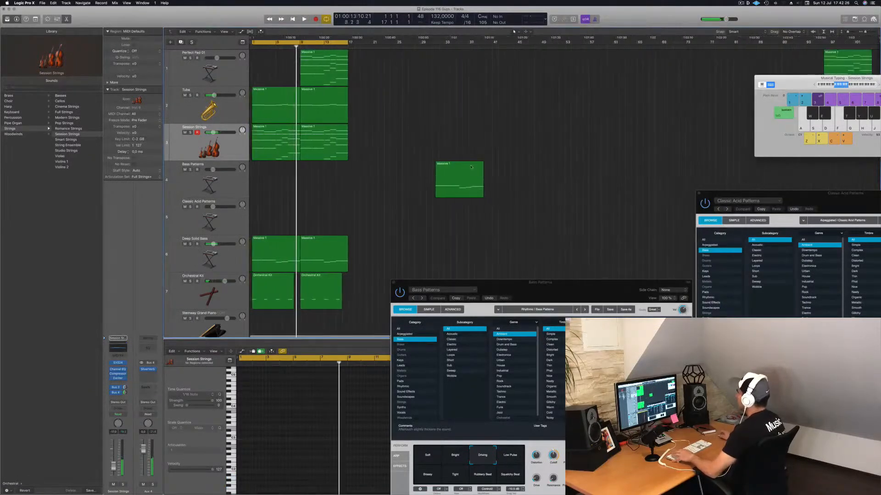
pyautogui.moveTo(474, 167); pyautogui.dragTo(686, 167)
# Step: Copy the Perfect Pad 01 region from bar 9 to bar 1 and play the loop with that track selected
pyautogui.moveTo(321, 59); pyautogui.dragTo(273, 58)
pyautogui.press('Return')
pyautogui.click(192, 64)
pyautogui.click(191, 59)
pyautogui.click(190, 58)
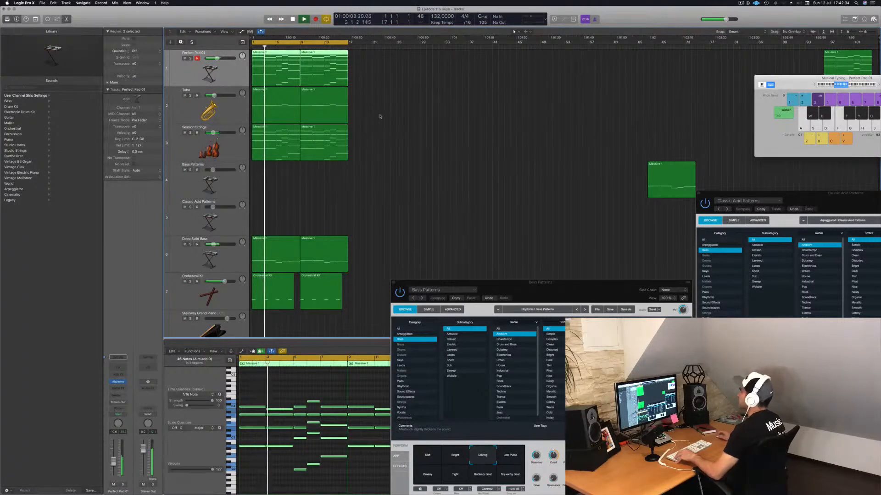
# Step: Shrink the track heights to show all tracks, select Session Strings, and move the Bass Patterns plug-in window aside
pyautogui.scroll(-4, 401, 136)
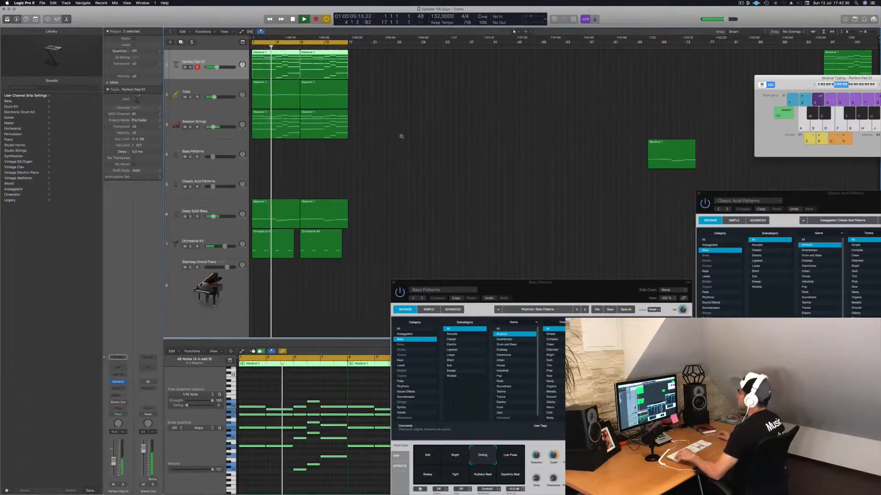
pyautogui.scroll(-2, 399, 138)
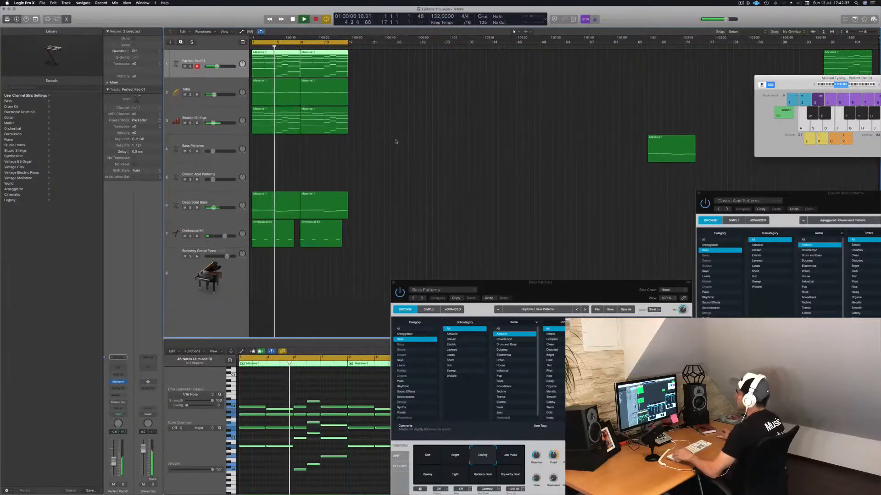
pyautogui.click(219, 119)
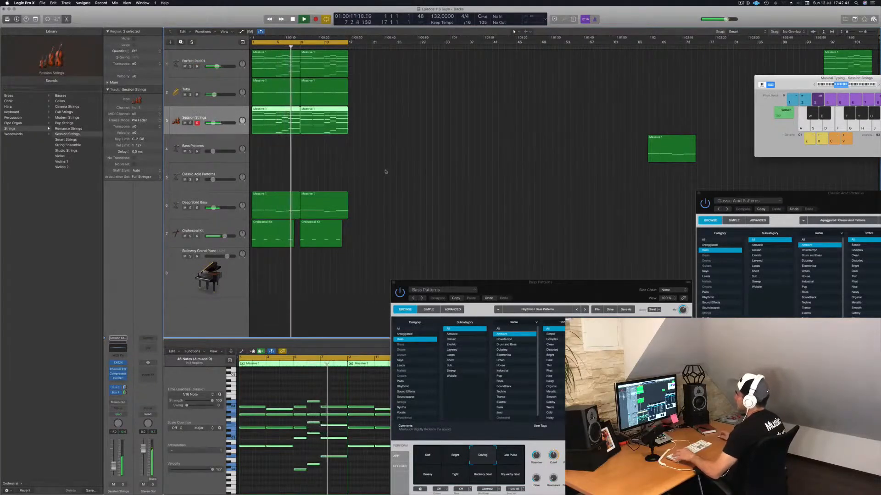
pyautogui.moveTo(540, 288); pyautogui.dragTo(819, 243)
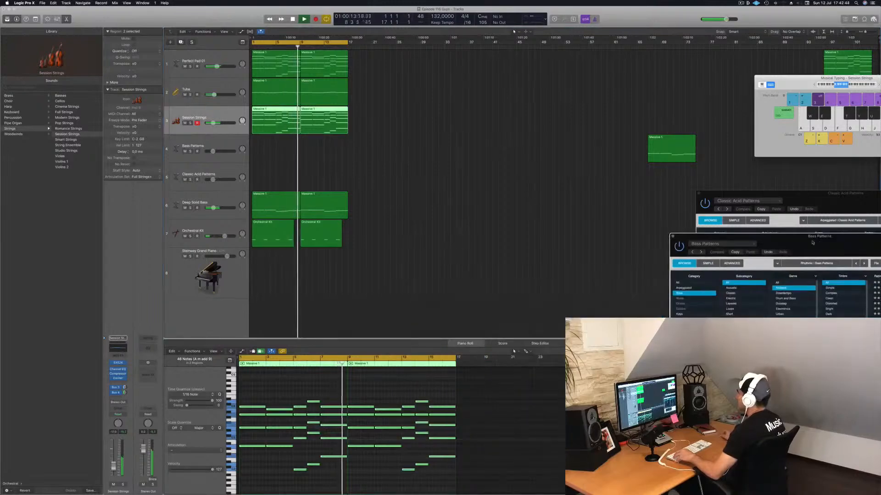
# Step: Repeat all regions of the 16-bar loop three times, extending the arrangement to bar 65
pyautogui.moveTo(373, 242); pyautogui.dragTo(251, 249)
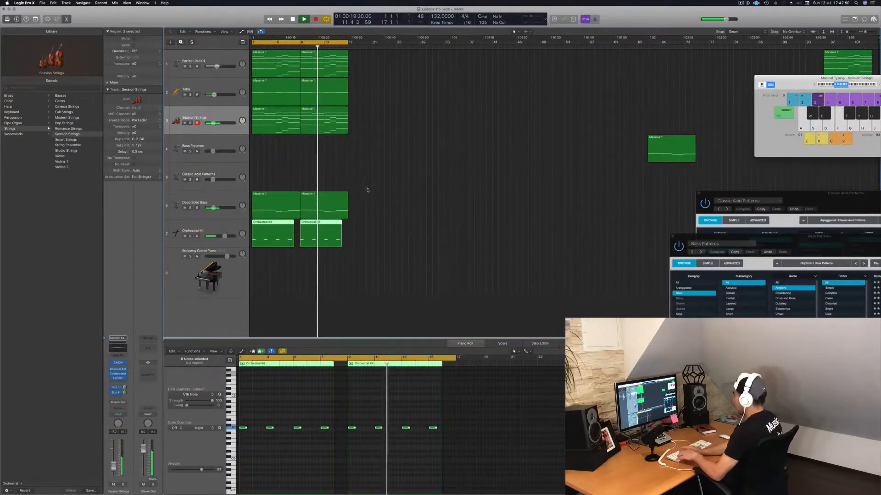
pyautogui.press('super+a')
pyautogui.press('super+r')
pyautogui.press('super+r')
pyautogui.press('super+r')
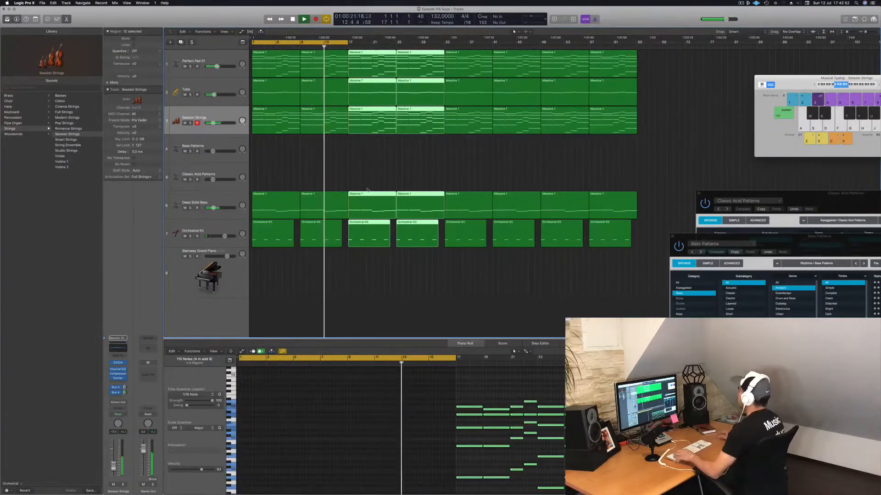
# Step: Delete the first two Session Strings regions so the strings enter at bar 17
pyautogui.press('Return')
pyautogui.scroll(-5, 381, 163)
pyautogui.press('space')
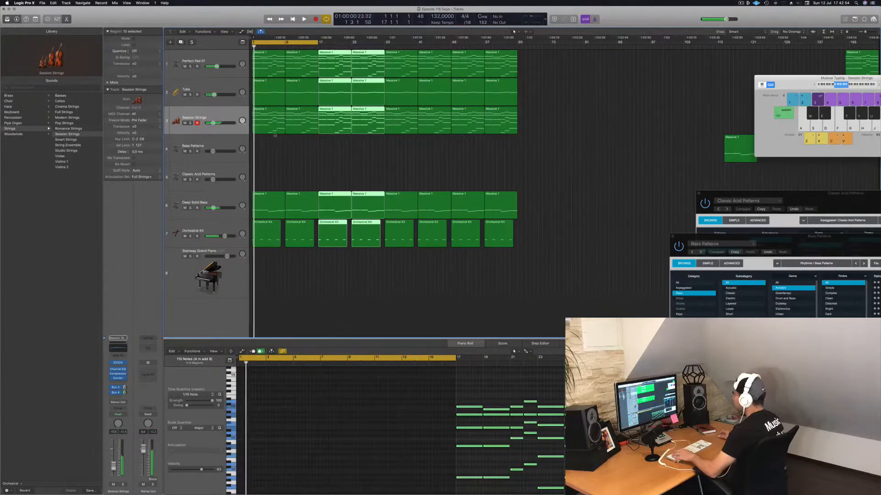
pyautogui.press('space')
pyautogui.click(262, 114)
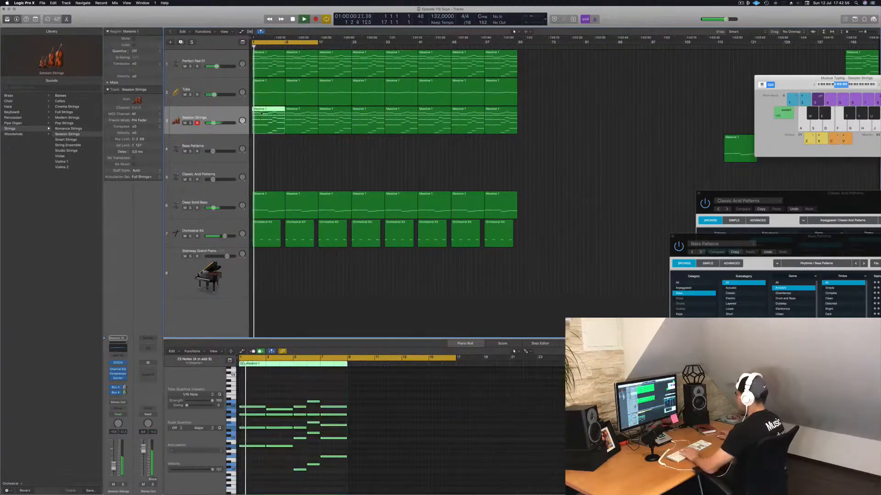
pyautogui.press('Delete')
pyautogui.press('space')
pyautogui.click(304, 120)
pyautogui.press('Delete')
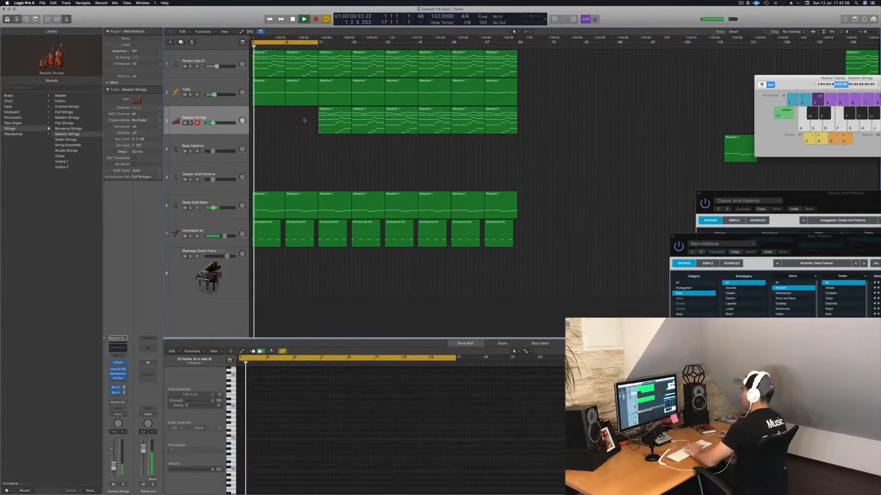
# Step: Select the Perfect Pad 01 track and delete the first two Orchestral Kit regions, before bar 17
pyautogui.click(209, 53)
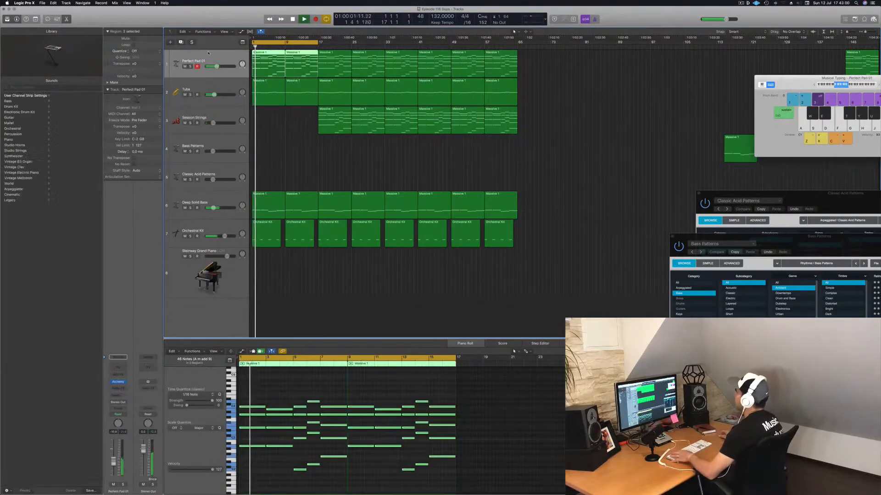
pyautogui.click(270, 232)
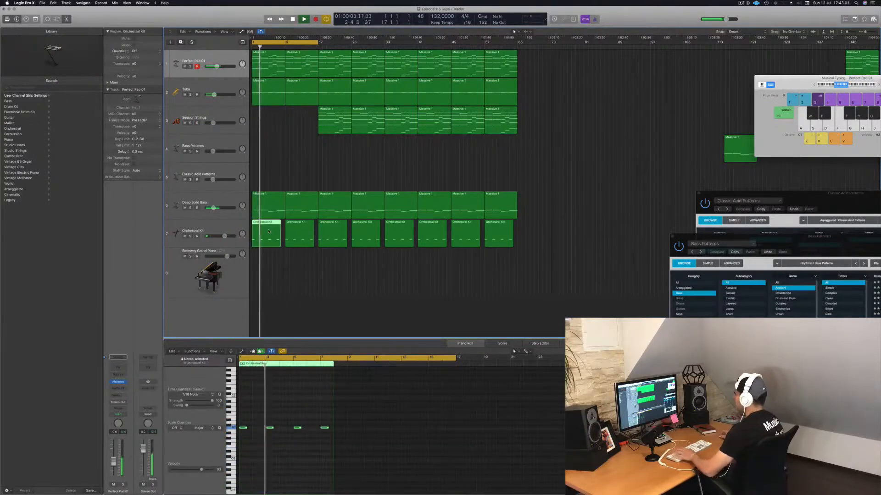
pyautogui.press('space')
pyautogui.click(300, 234)
pyautogui.press('Delete')
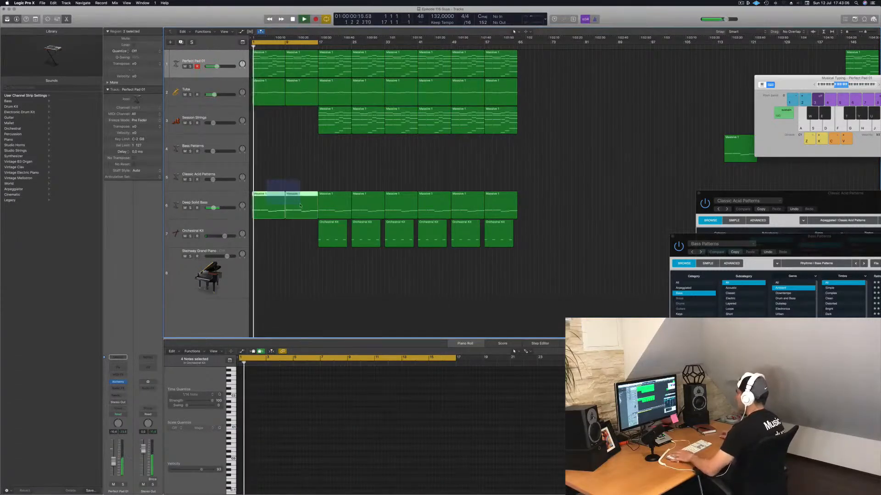
# Step: Select the first two Deep Solid Bass regions, and then inspect the Perfect Pad 01 track's Alchemy instrument
pyautogui.moveTo(300, 205); pyautogui.dragTo(301, 205)
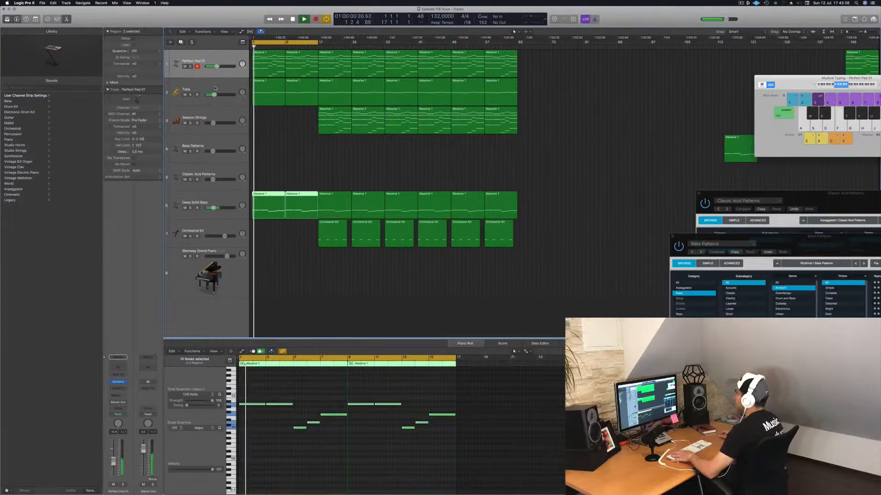
pyautogui.press('Up')
pyautogui.press('Up')
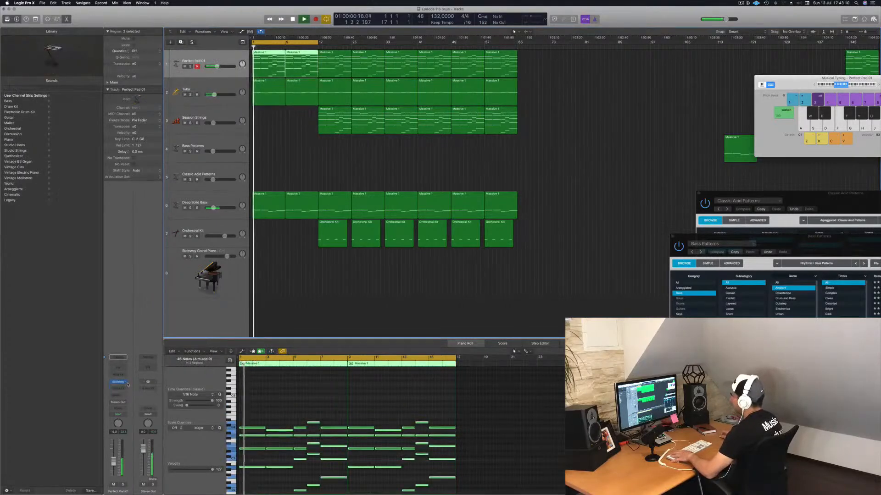
pyautogui.click(118, 381)
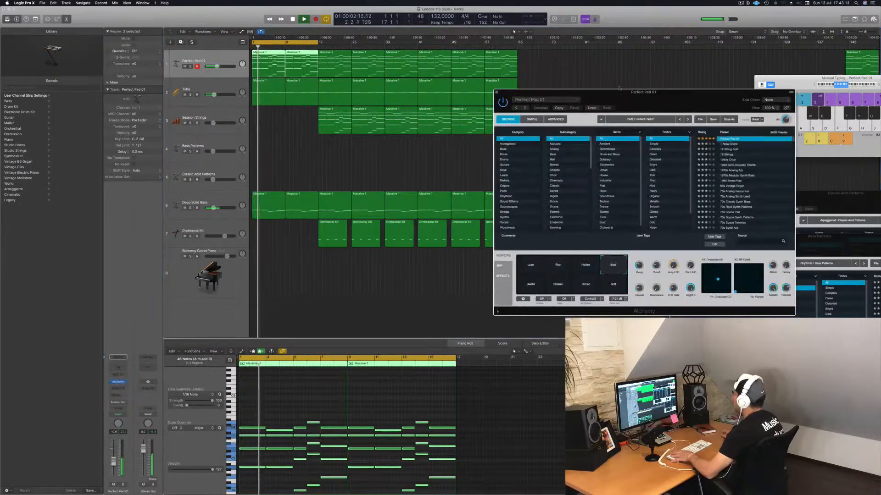
pyautogui.press('space')
# Step: Enlarge the Tuba track and hide the Musical Typing keyboard
pyautogui.click(204, 104)
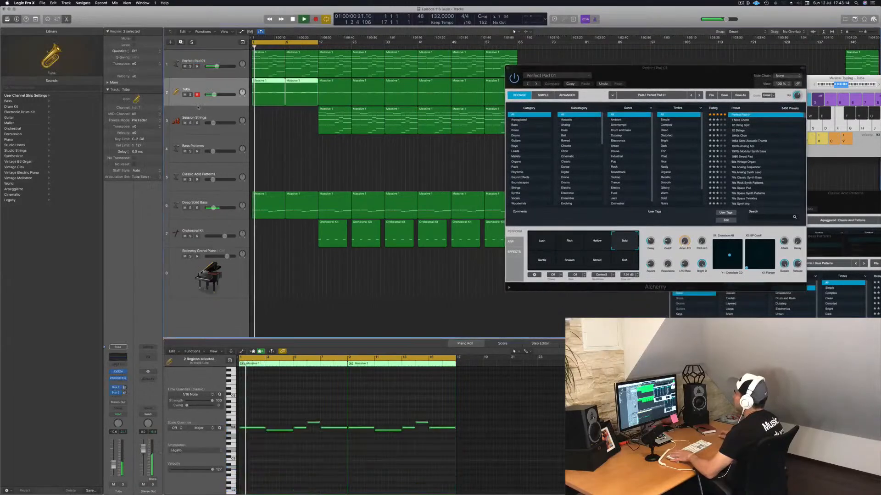
pyautogui.moveTo(204, 106); pyautogui.dragTo(203, 146)
pyautogui.press('space')
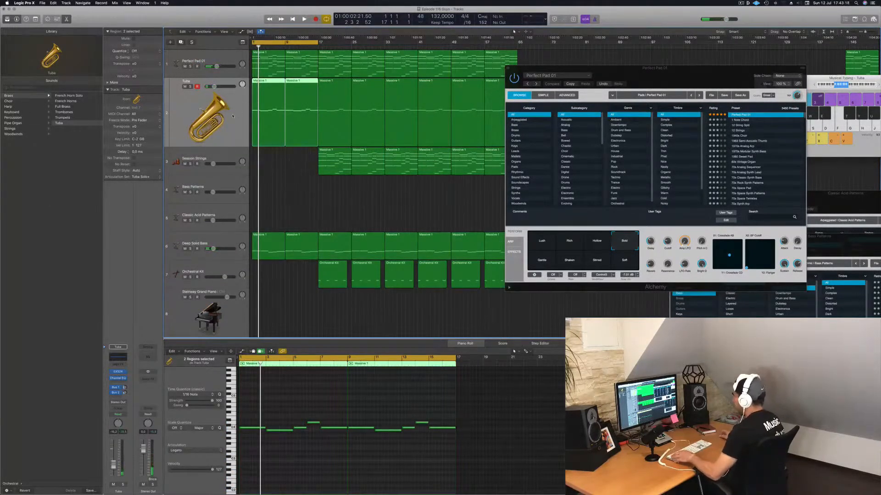
pyautogui.press('super+k')
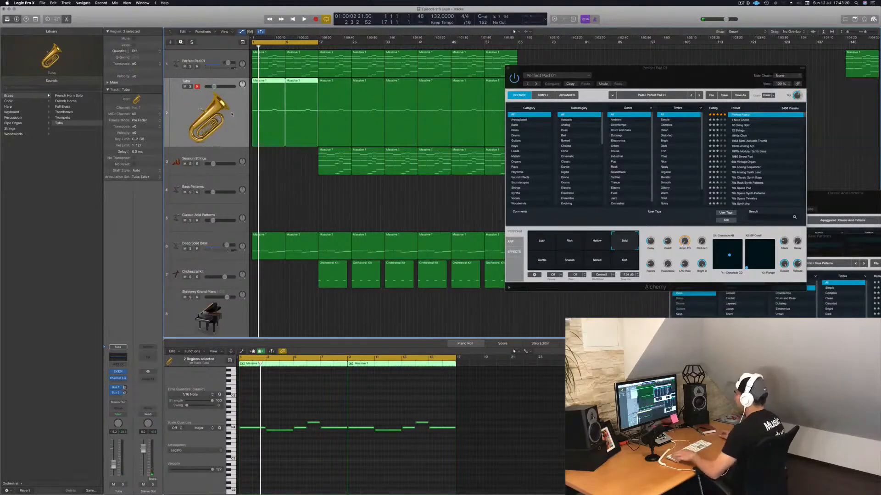
# Step: Show the automation lanes and draw a Tuba volume rise from about -24 dB at bar 1 to about -15 dB at bar 17
pyautogui.press('a')
pyautogui.press('super+Up')
pyautogui.press('super+Up')
pyautogui.press('super+Up')
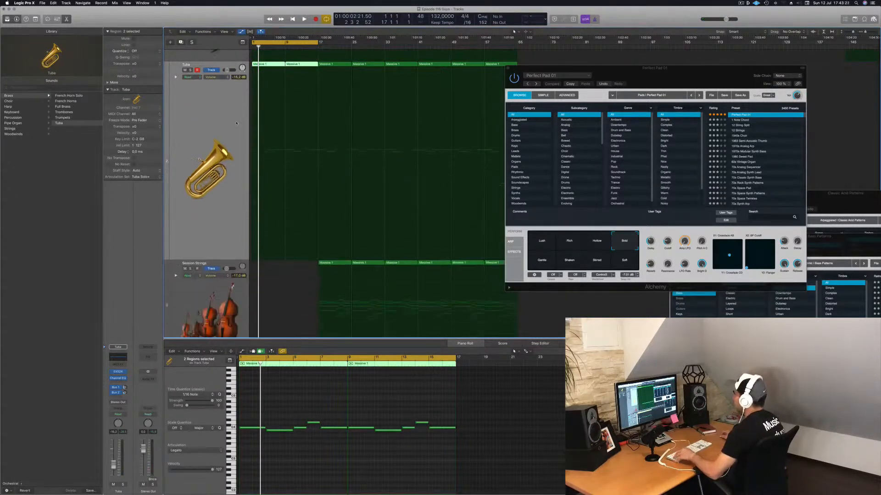
pyautogui.click(319, 178)
pyautogui.press('Return')
pyautogui.press('space')
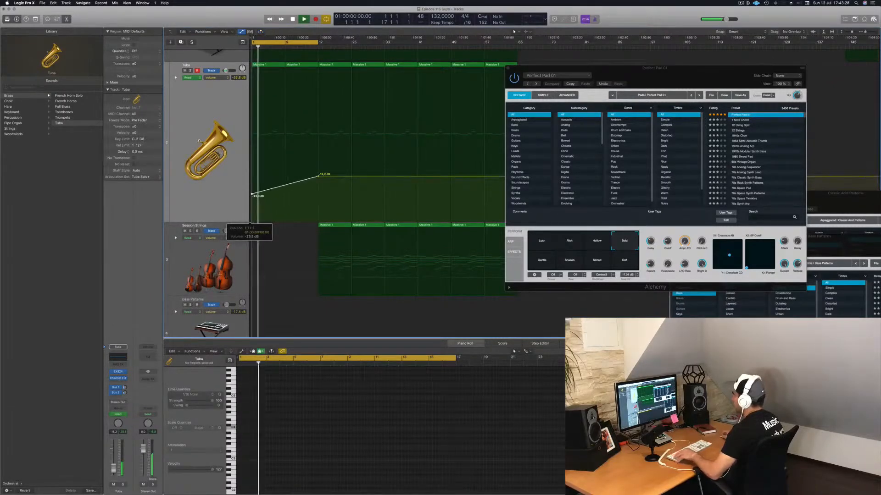
# Step: Close the Perfect Pad 01 Alchemy window
pyautogui.moveTo(646, 77); pyautogui.dragTo(462, 84)
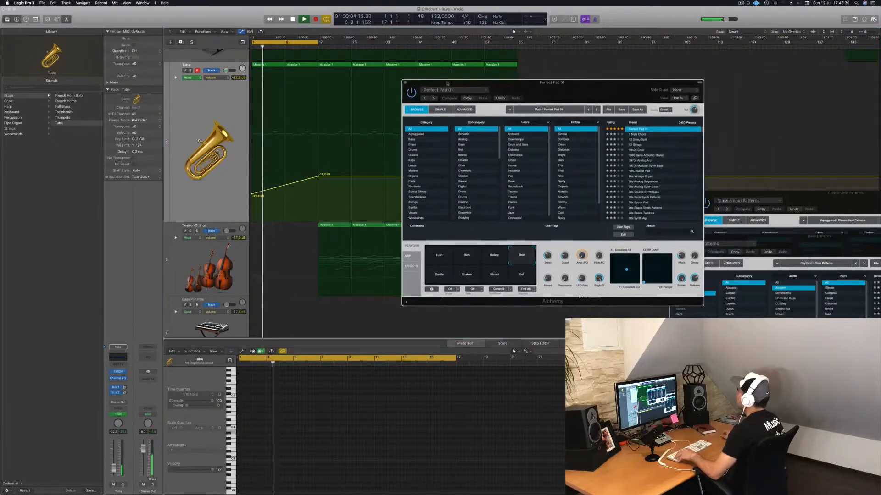
pyautogui.press('super+w')
pyautogui.scroll(-5, 344, 91)
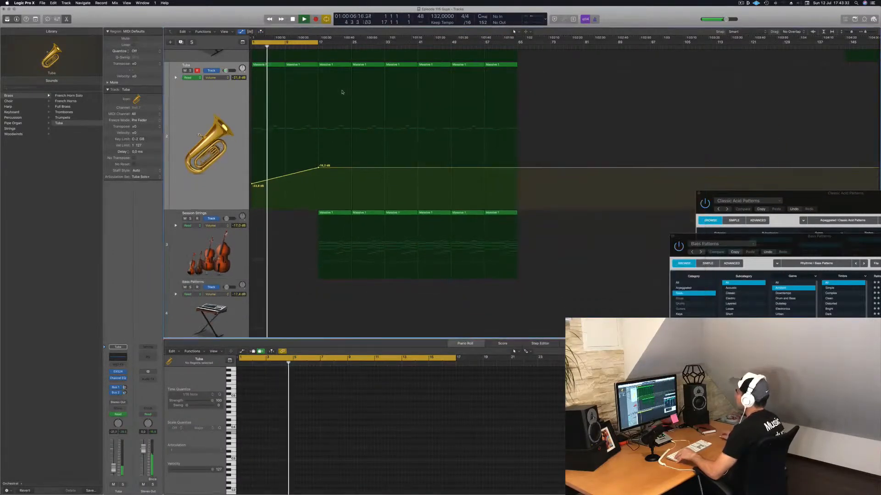
pyautogui.scroll(2, 344, 86)
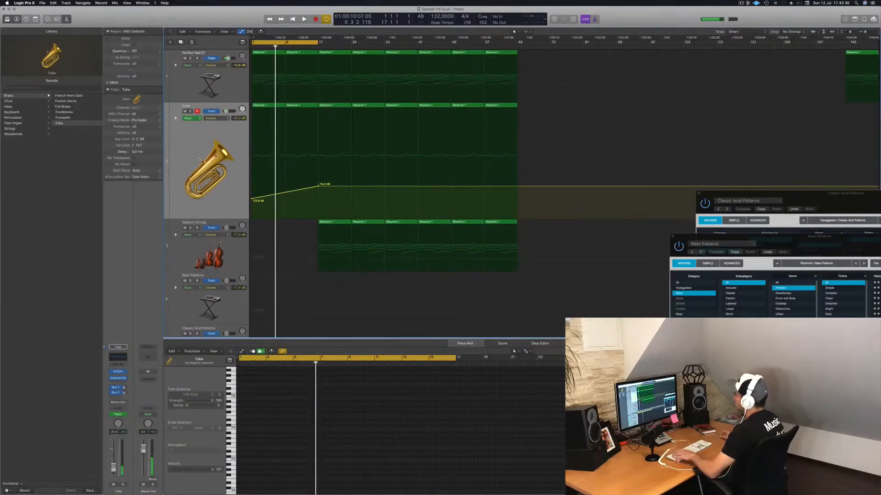
# Step: Set Perfect Pad 01's automation mode to Touch and record a movement of Alchemy's Cutoff control during playback
pyautogui.click(228, 74)
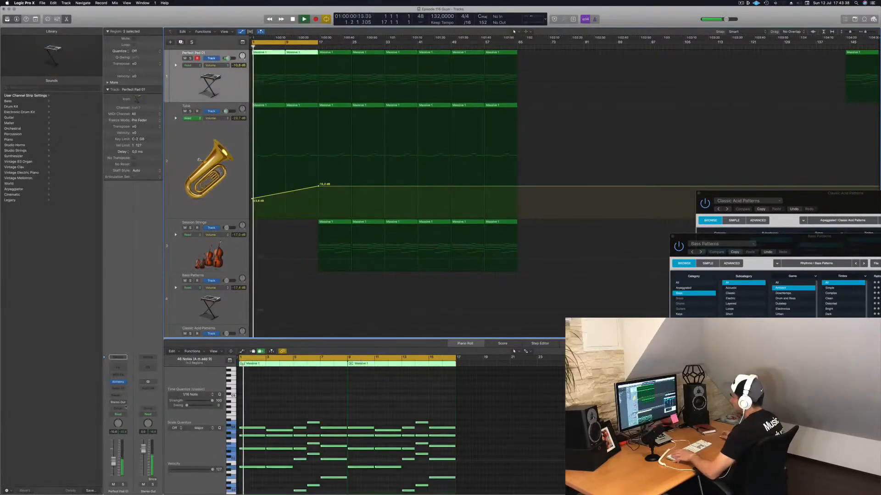
pyautogui.click(119, 415)
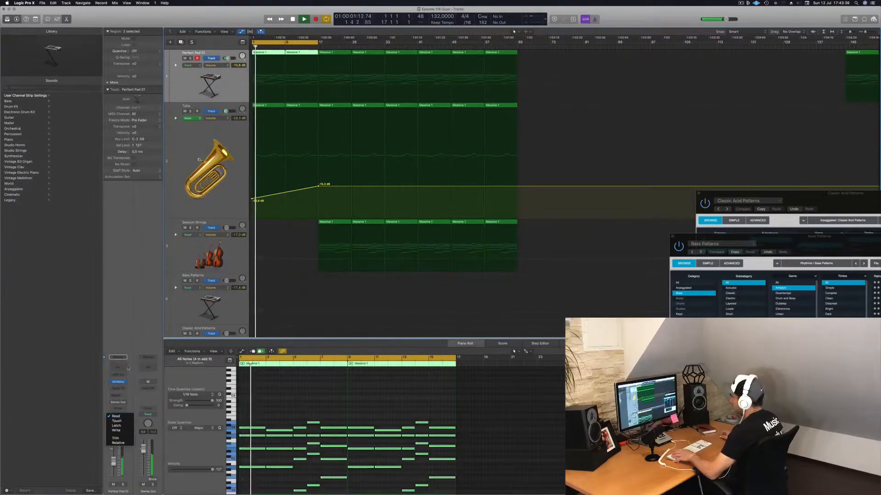
pyautogui.click(118, 421)
pyautogui.press('space')
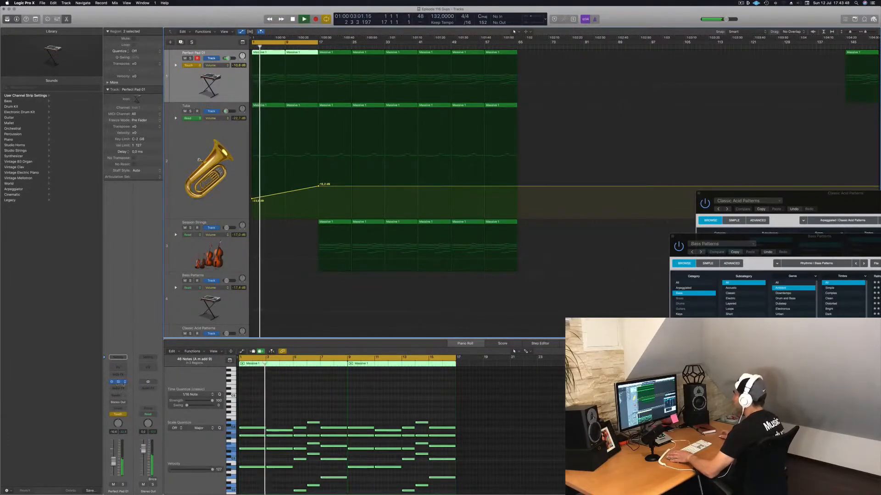
pyautogui.click(118, 382)
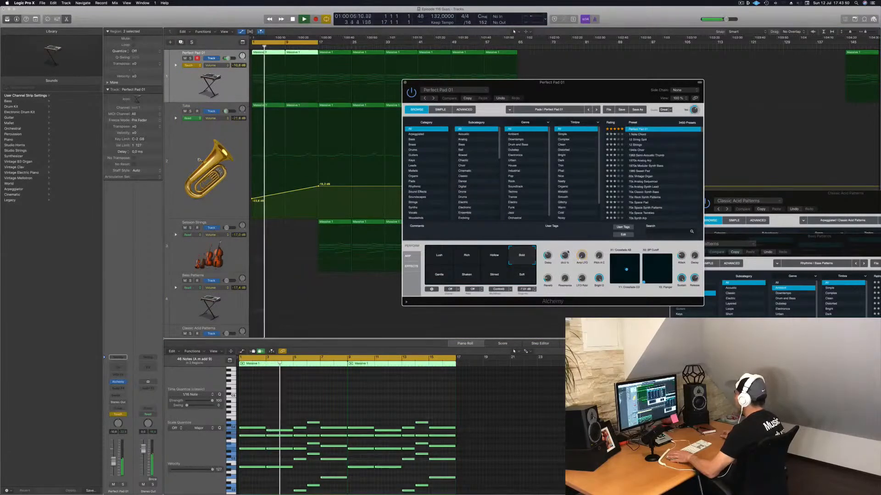
pyautogui.moveTo(565, 256); pyautogui.dragTo(565, 255)
pyautogui.press('Return')
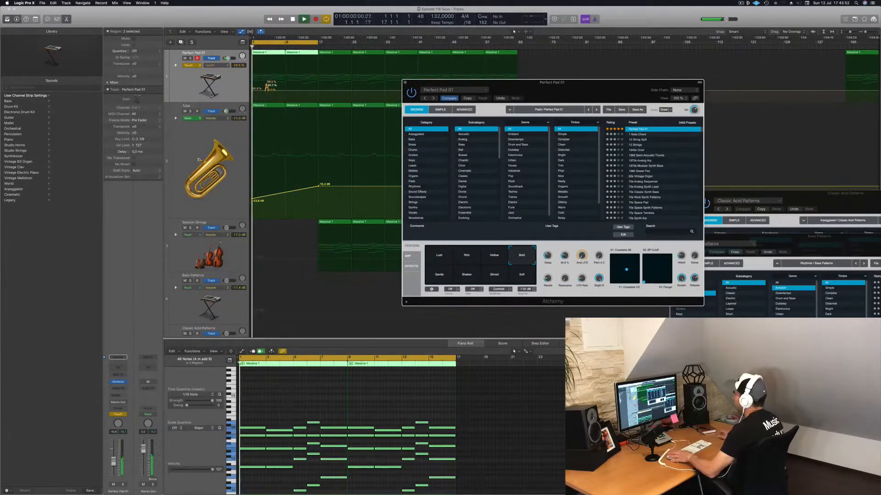
# Step: Reshape the Perfect Pad 01 cutoff automation into a rise from about 0.4 % at bar 1 to about 24 % at bar 17
pyautogui.moveTo(269, 91); pyautogui.dragTo(254, 91)
pyautogui.click(318, 92)
pyautogui.click(316, 93)
pyautogui.press('Return')
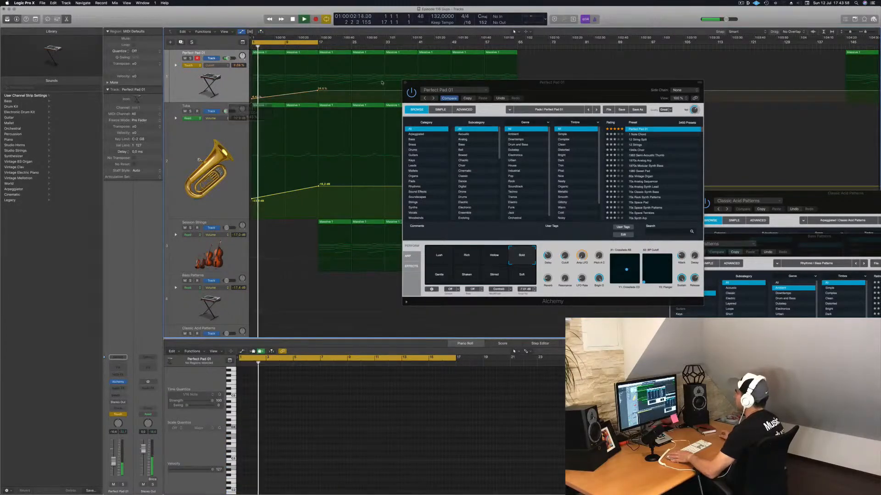
# Step: Set Perfect Pad 01's automation mode back to Read and extend the cycle range to bar 65
pyautogui.click(404, 83)
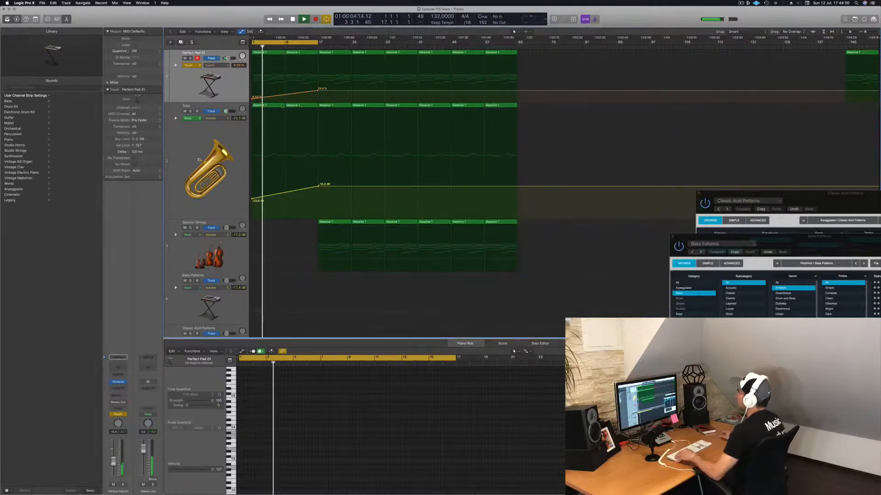
pyautogui.click(191, 66)
pyautogui.click(190, 64)
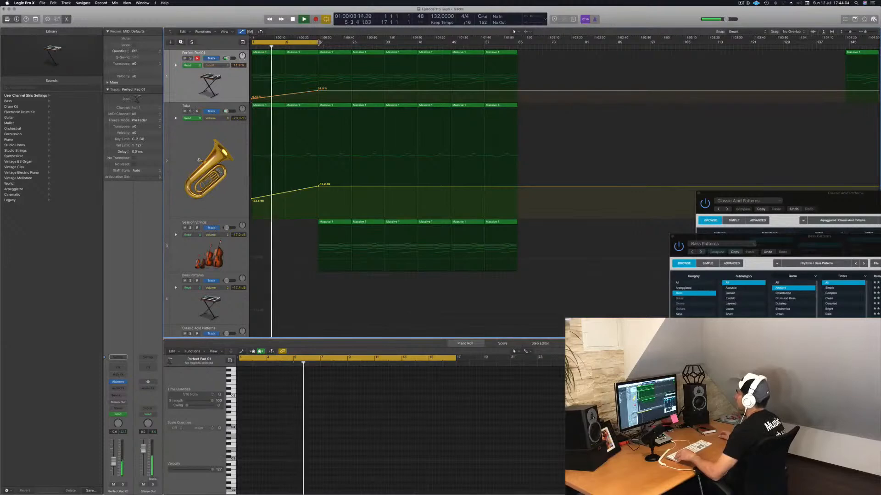
pyautogui.moveTo(319, 42); pyautogui.dragTo(518, 42)
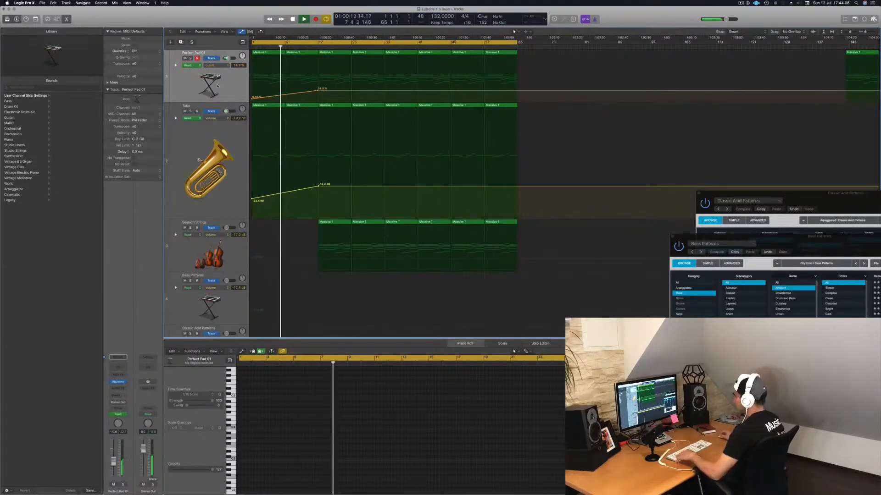
# Step: Add a send to Bus 4 on the Tuba track and raise its send level
pyautogui.click(216, 114)
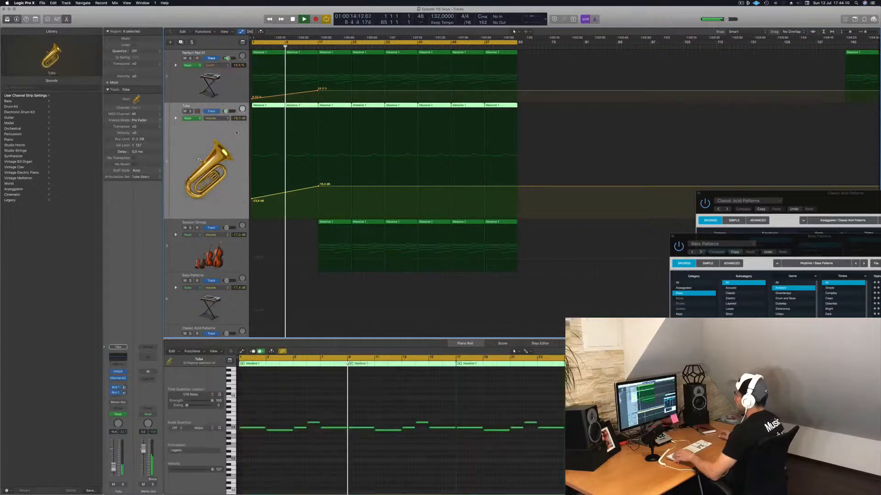
pyautogui.click(118, 398)
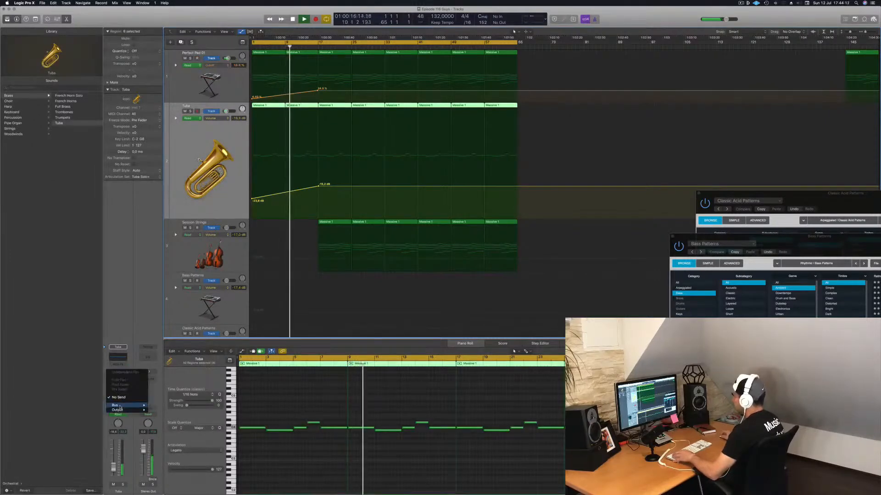
pyautogui.moveTo(132, 405)
pyautogui.click(166, 322)
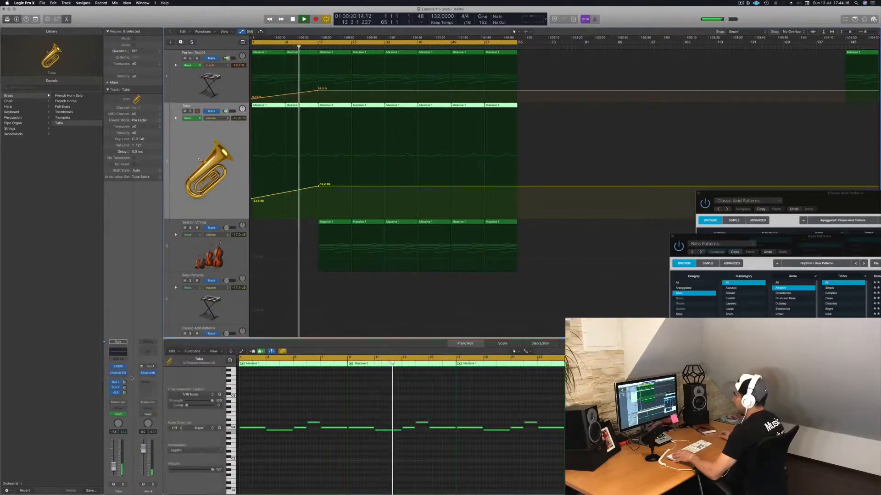
pyautogui.moveTo(125, 394); pyautogui.dragTo(125, 393)
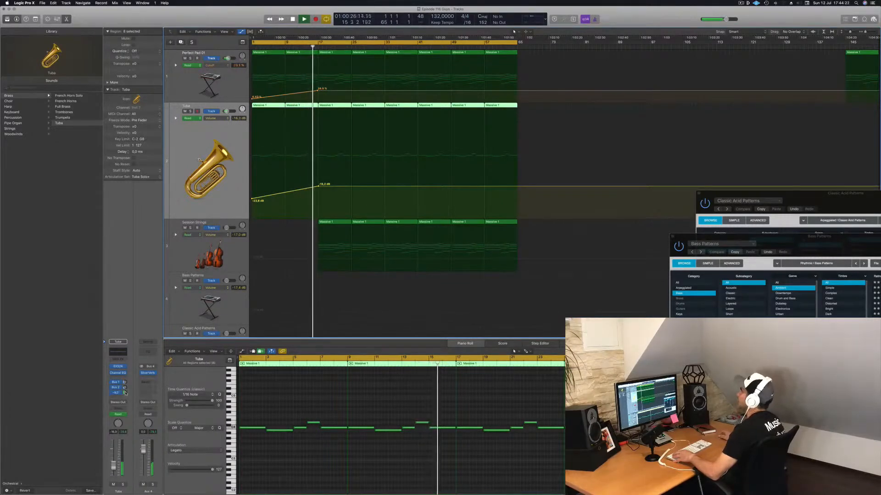
# Step: Play the arrangement from the beginning to check the pad and tuba build-up before the strings enter
pyautogui.click(194, 250)
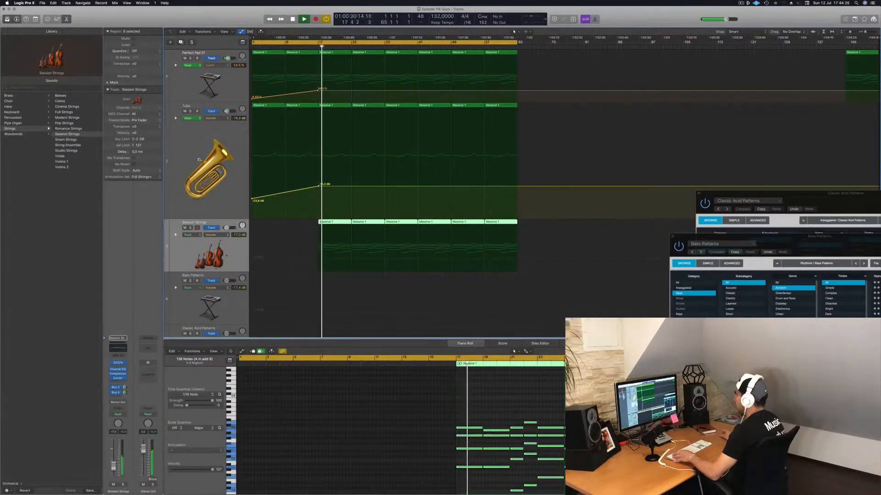
pyautogui.press('Return')
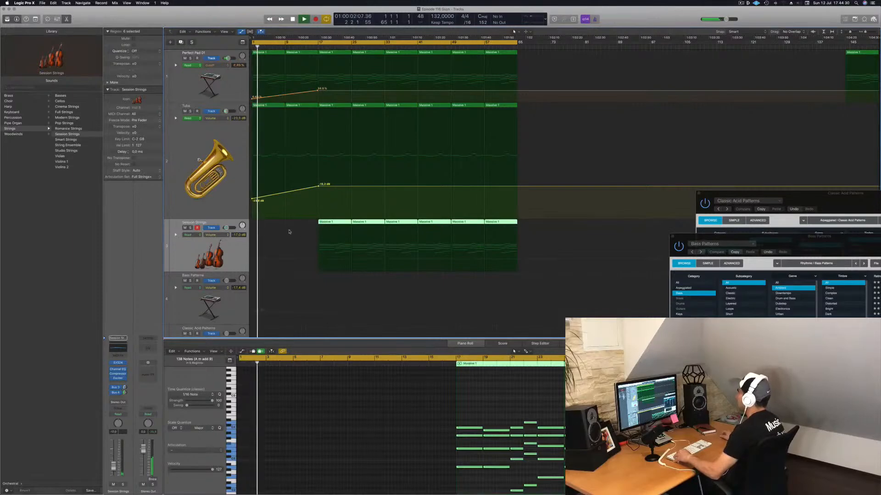
pyautogui.scroll(-1, 291, 235)
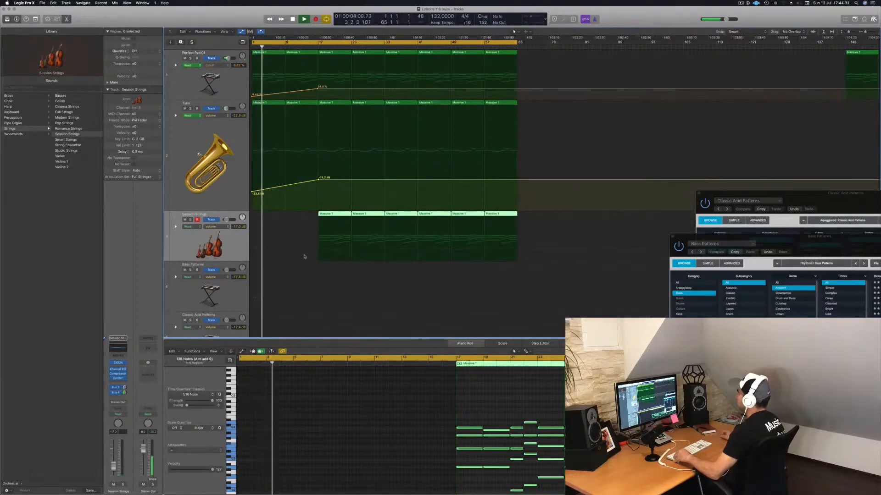
pyautogui.scroll(1, 304, 256)
pyautogui.scroll(3, 302, 257)
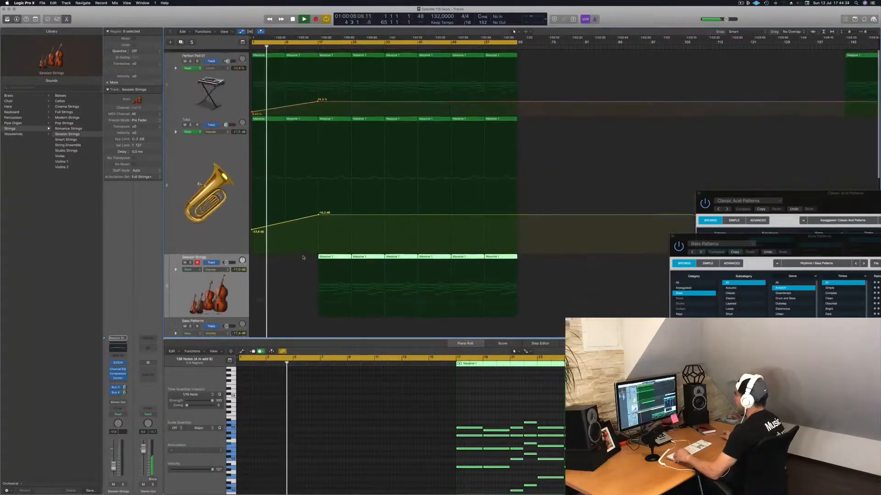
pyautogui.click(216, 147)
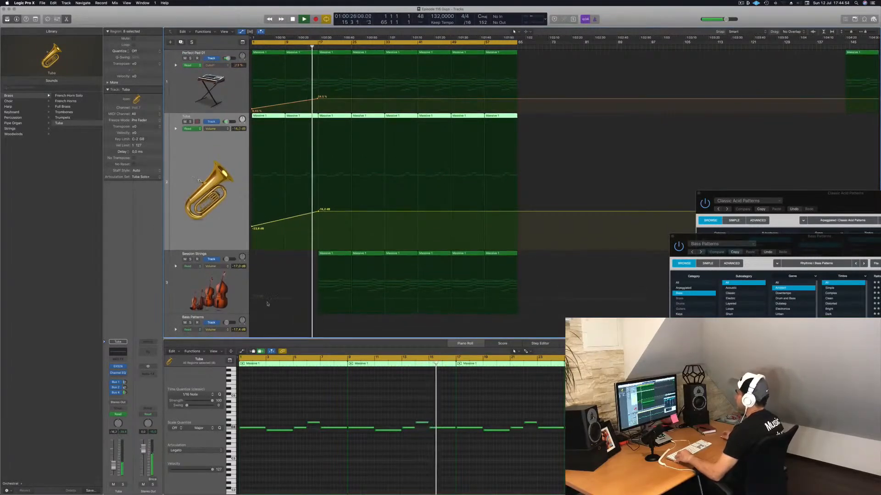
# Step: Draw Session Strings volume automation that dips at bar 17 and rises to about -17 dB at bar 33
pyautogui.click(252, 284)
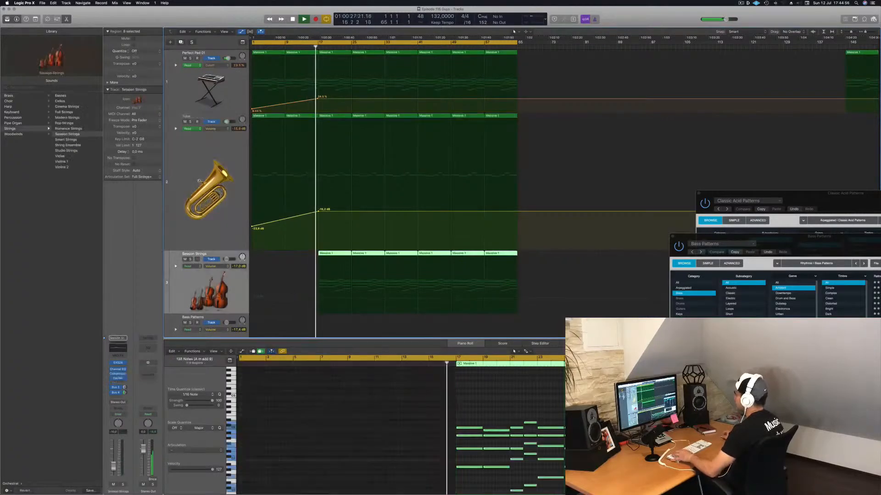
pyautogui.click(386, 301)
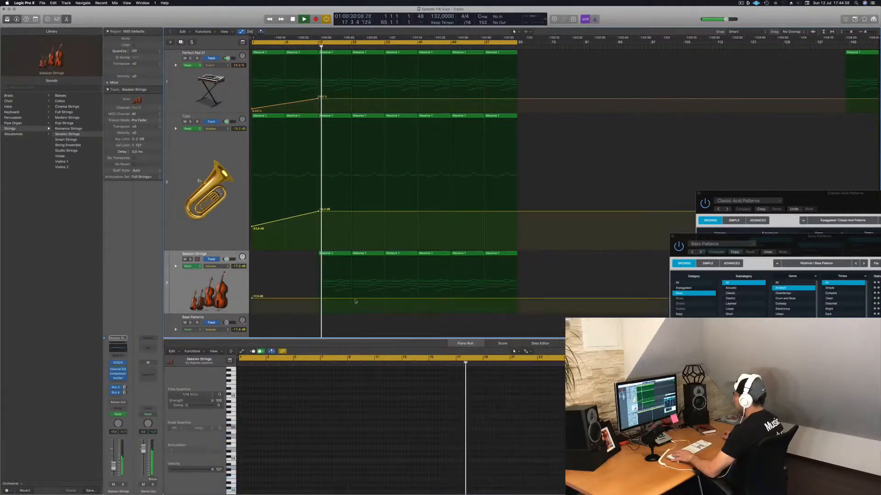
pyautogui.click(310, 299)
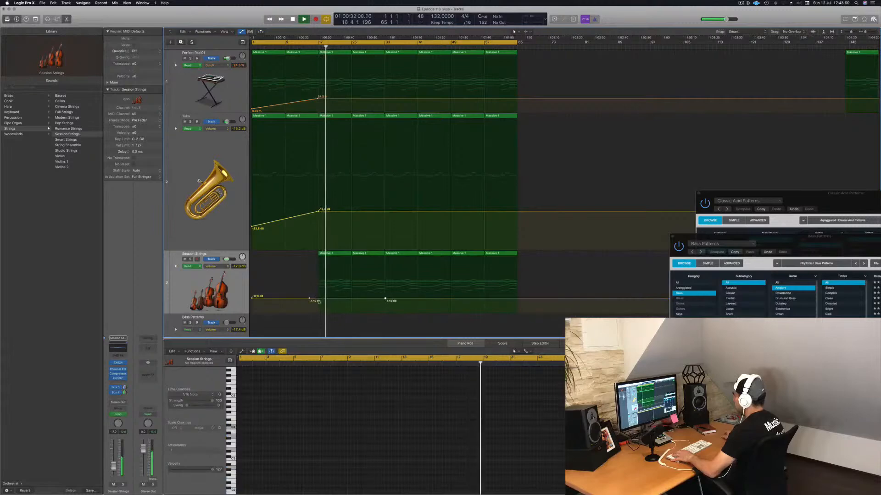
pyautogui.moveTo(319, 300); pyautogui.dragTo(319, 311)
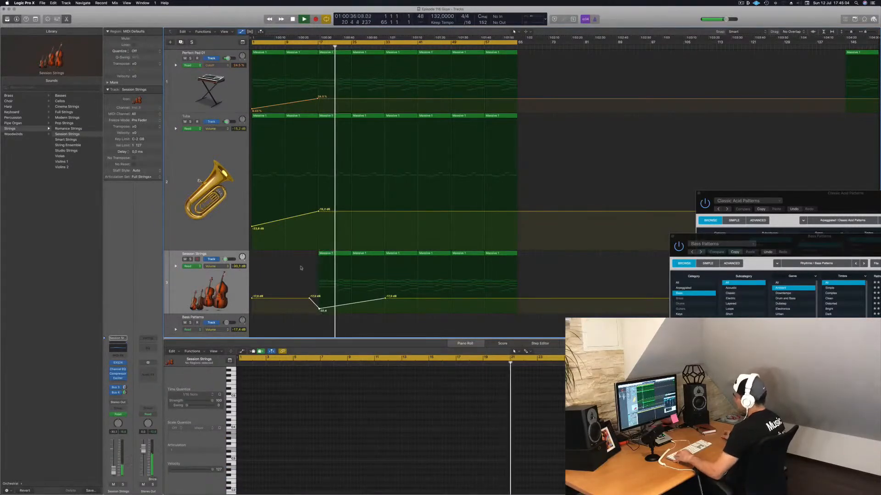
# Step: Lower the Session Strings volume automation point near bar 17 and add a slight downward step in the ramp at bar 25
pyautogui.press('Return')
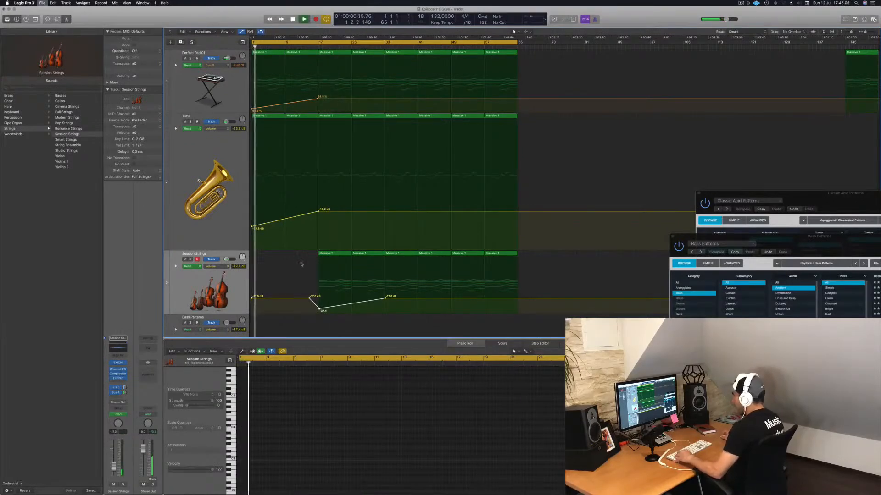
pyautogui.scroll(-3, 300, 268)
pyautogui.scroll(-4, 301, 265)
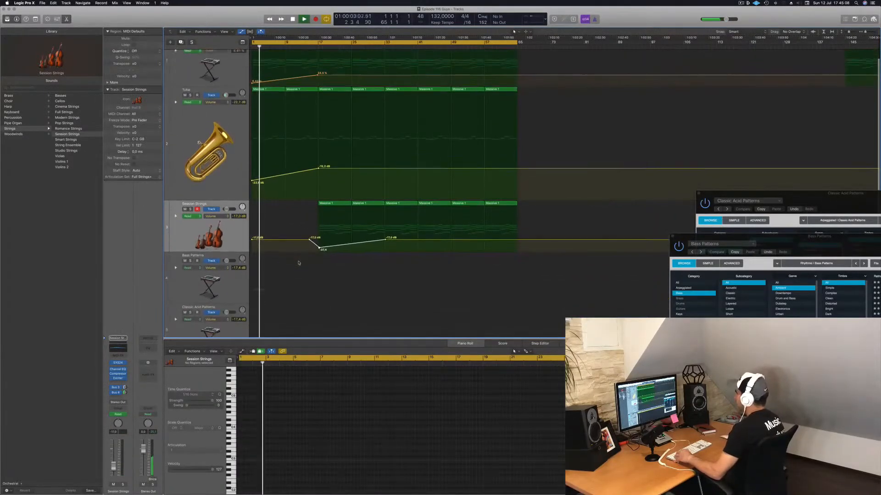
pyautogui.click(309, 47)
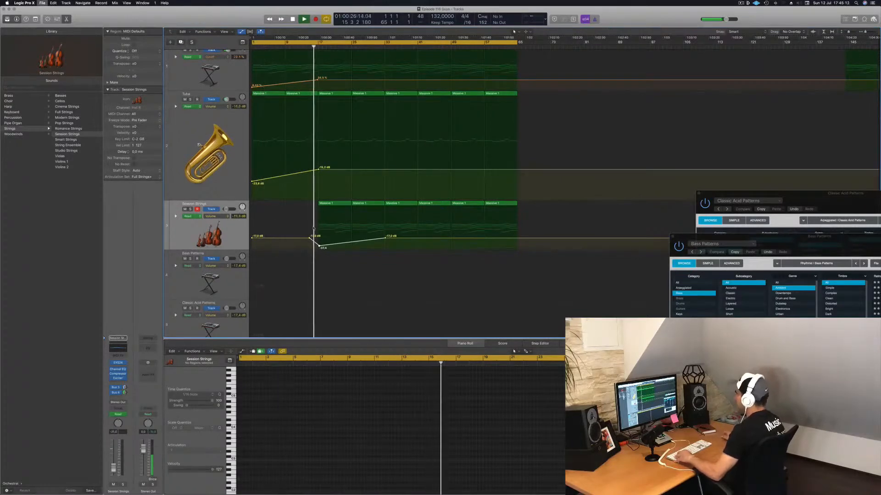
pyautogui.moveTo(318, 246); pyautogui.dragTo(317, 249)
pyautogui.scroll(-5, 321, 249)
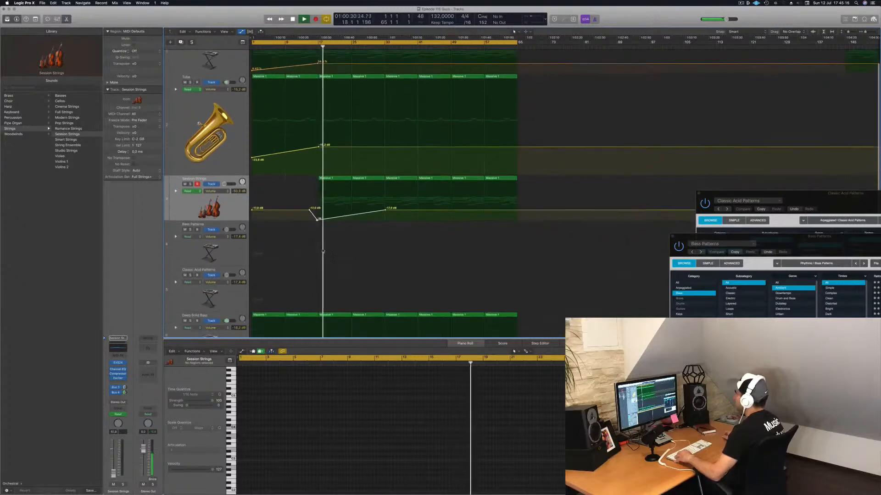
pyautogui.scroll(-3, 326, 243)
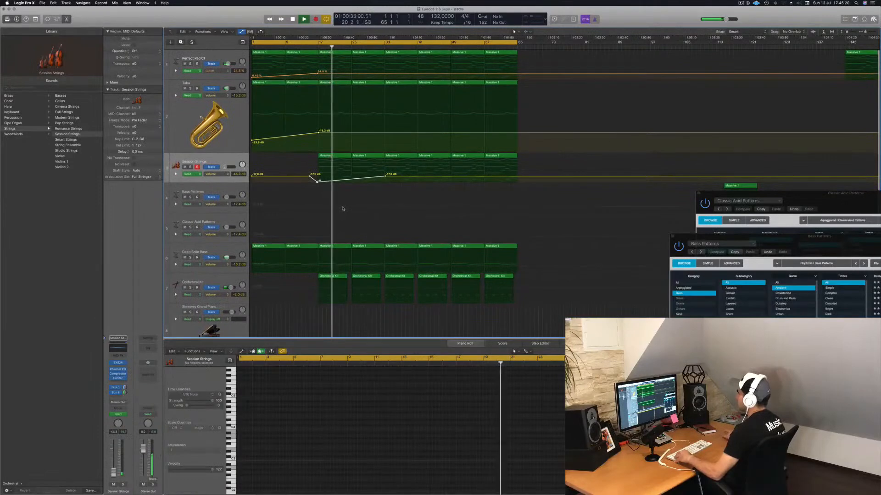
pyautogui.click(351, 180)
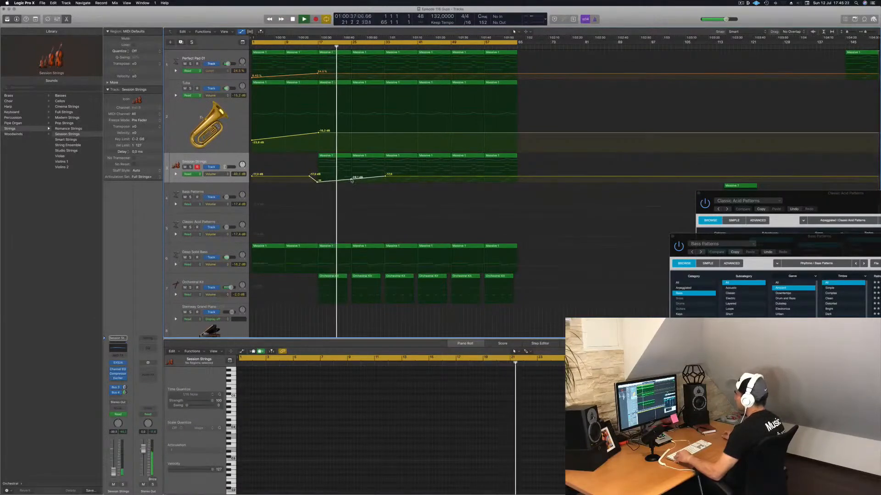
pyautogui.moveTo(351, 178); pyautogui.dragTo(355, 182)
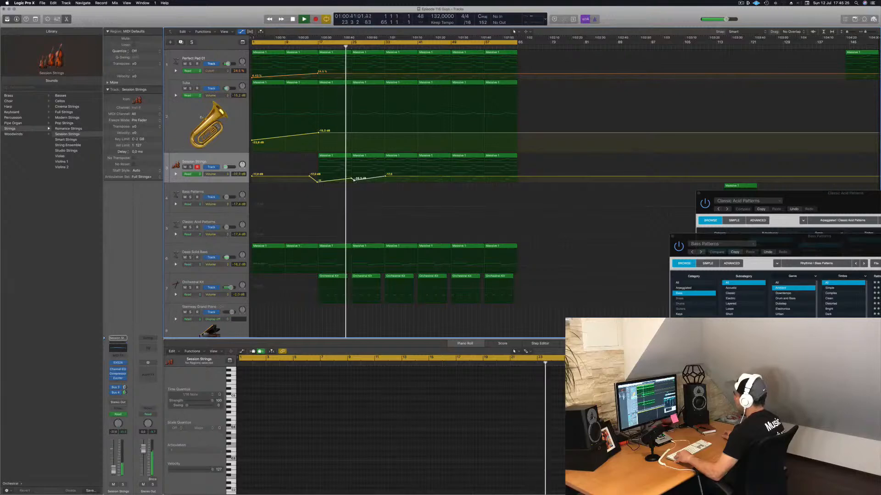
# Step: Add Perfect Pad 01 cutoff automation points that create a short rise leading up to bar 25
pyautogui.click(343, 73)
pyautogui.click(350, 74)
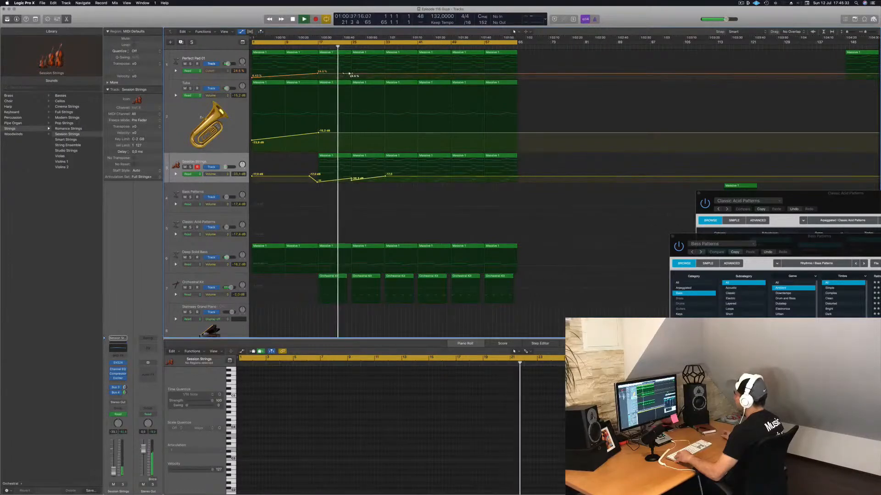
pyautogui.moveTo(349, 71); pyautogui.dragTo(350, 72)
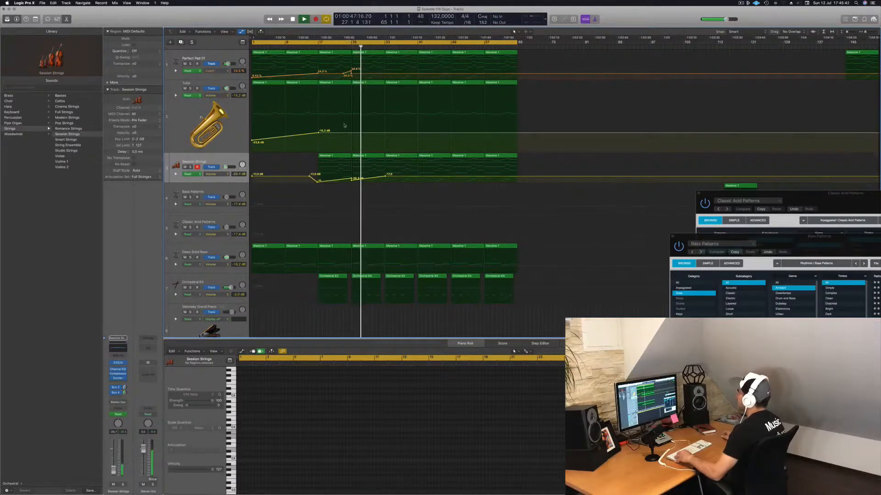
# Step: Draw Tuba volume automation rising from bar 25 to about -15 dB at bar 33, dropping there, and climbing again to bar 41
pyautogui.click(337, 46)
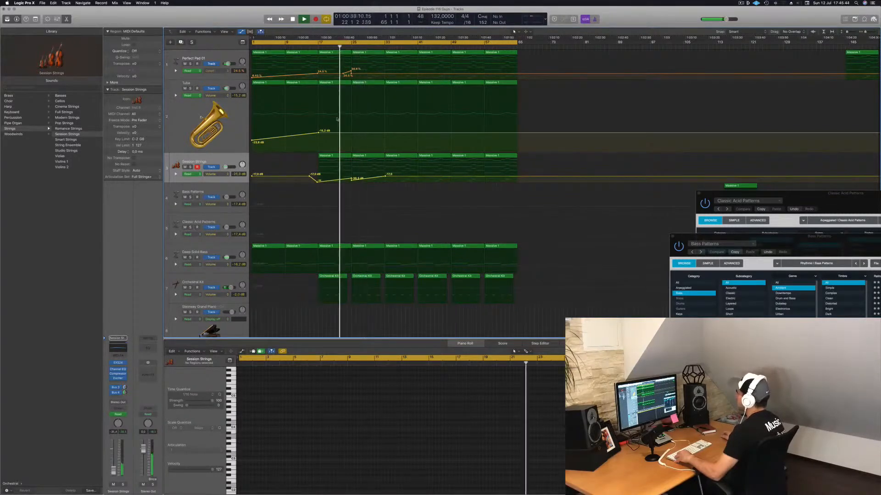
pyautogui.moveTo(351, 133); pyautogui.dragTo(384, 133)
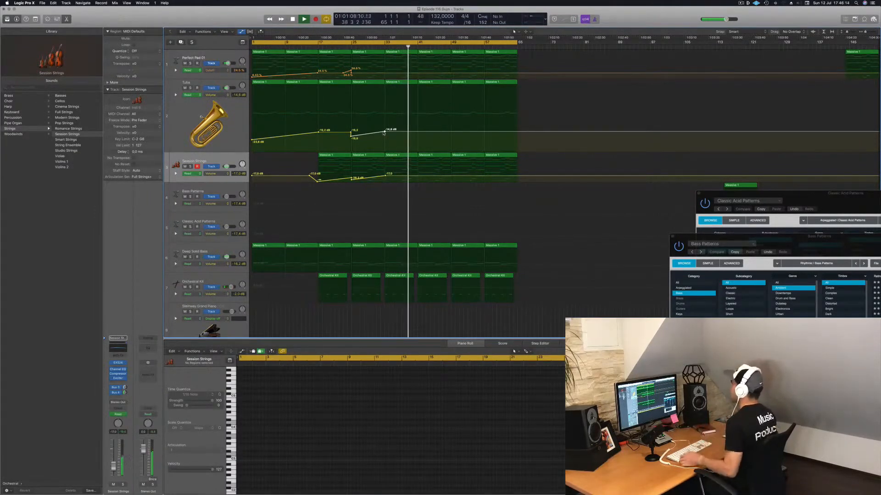
pyautogui.click(234, 114)
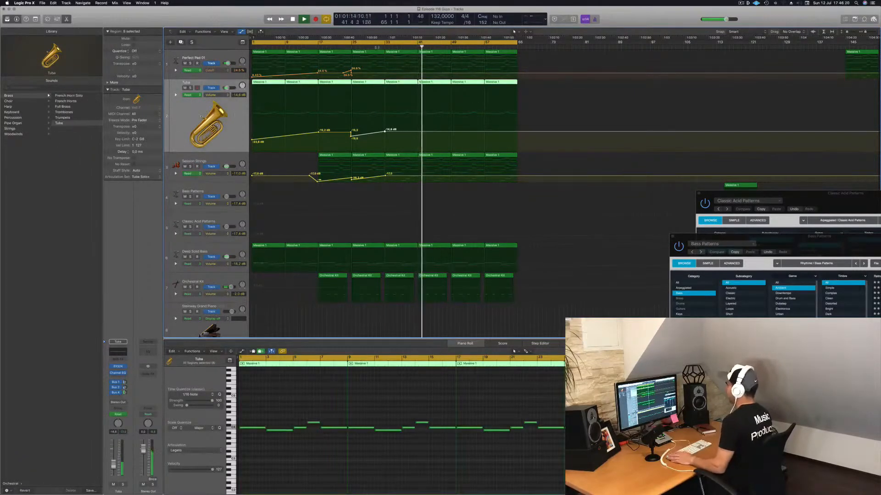
pyautogui.click(372, 47)
pyautogui.click(389, 134)
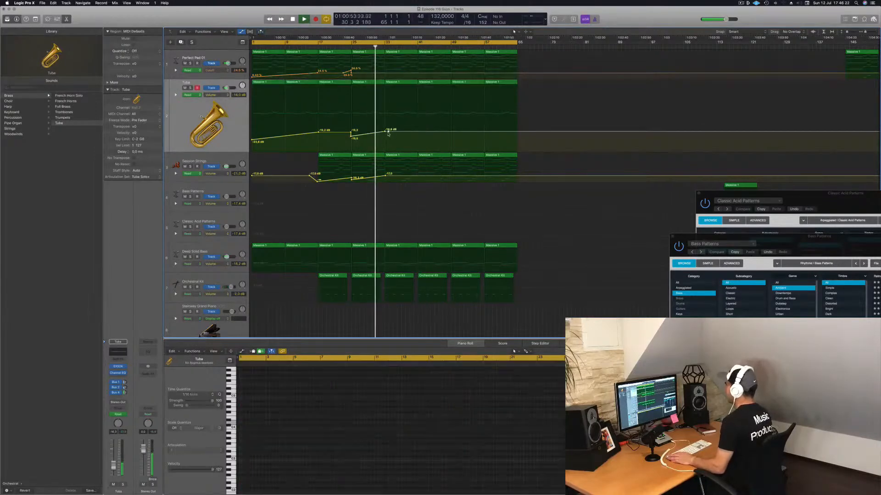
pyautogui.moveTo(389, 132); pyautogui.dragTo(392, 137)
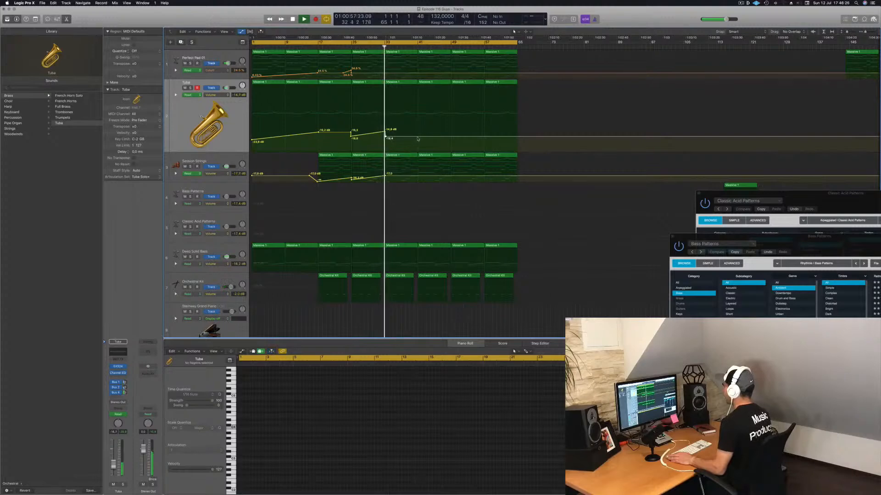
pyautogui.moveTo(417, 137); pyautogui.dragTo(416, 130)
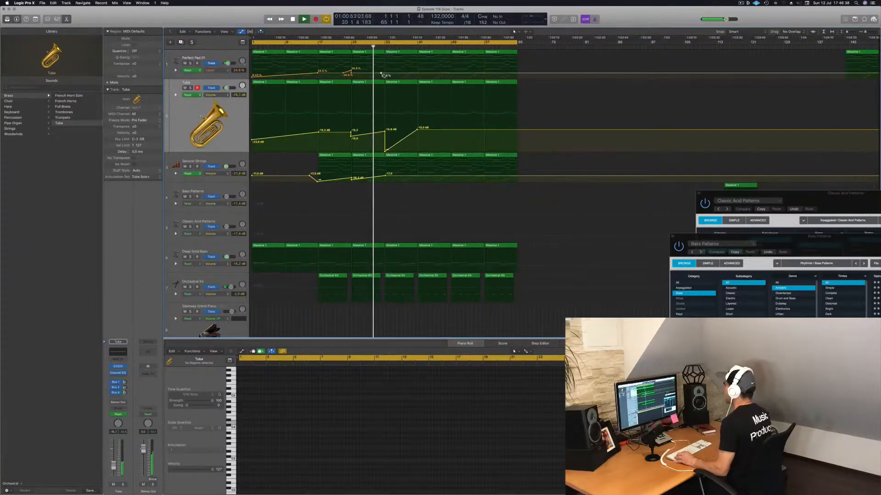
# Step: Drop Perfect Pad 01's cutoff and Session Strings' volume at bar 33 and ramp both up to bar 41, the strings to about -13 dB
pyautogui.moveTo(383, 73)
pyautogui.mouseDown()
pyautogui.moveTo(419, 74)
pyautogui.moveTo(382, 72)
pyautogui.mouseUp()
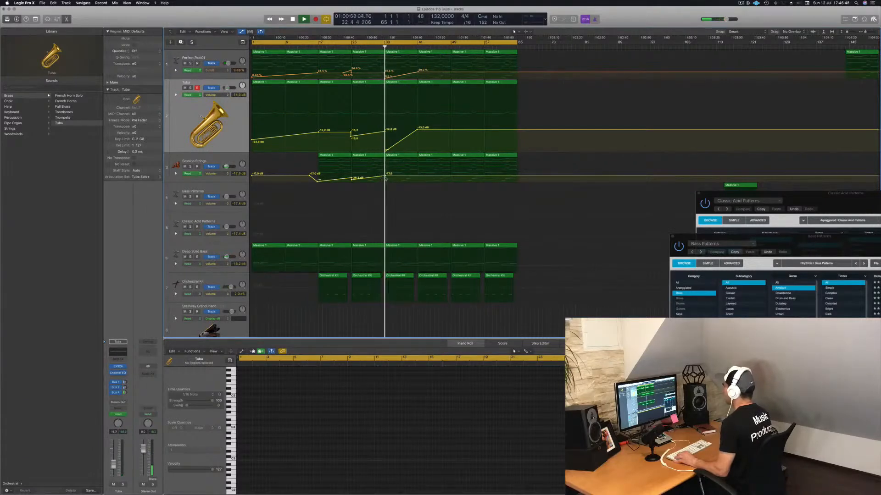
pyautogui.moveTo(386, 175); pyautogui.dragTo(387, 183)
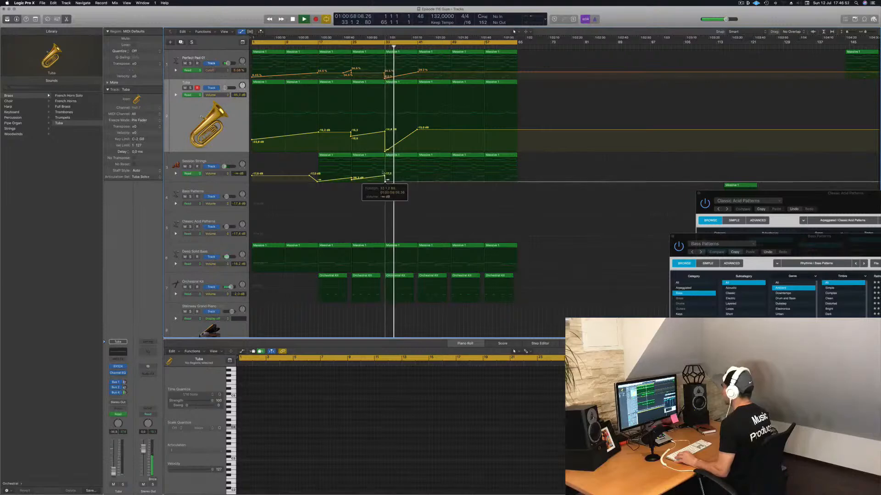
pyautogui.click(346, 47)
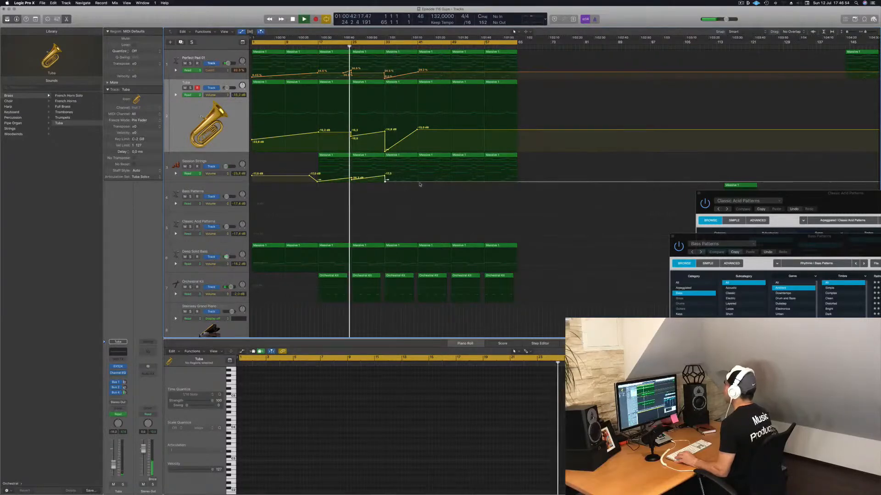
pyautogui.click(417, 182)
pyautogui.moveTo(417, 183); pyautogui.dragTo(417, 173)
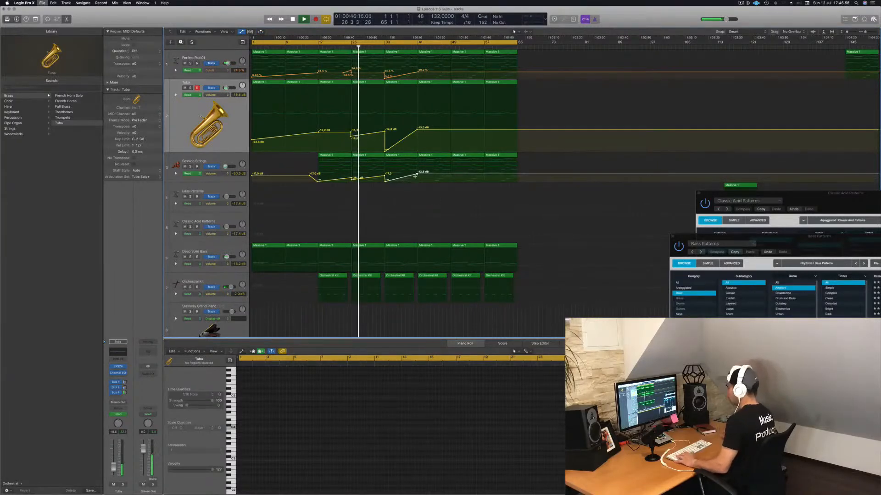
pyautogui.press('super+Right')
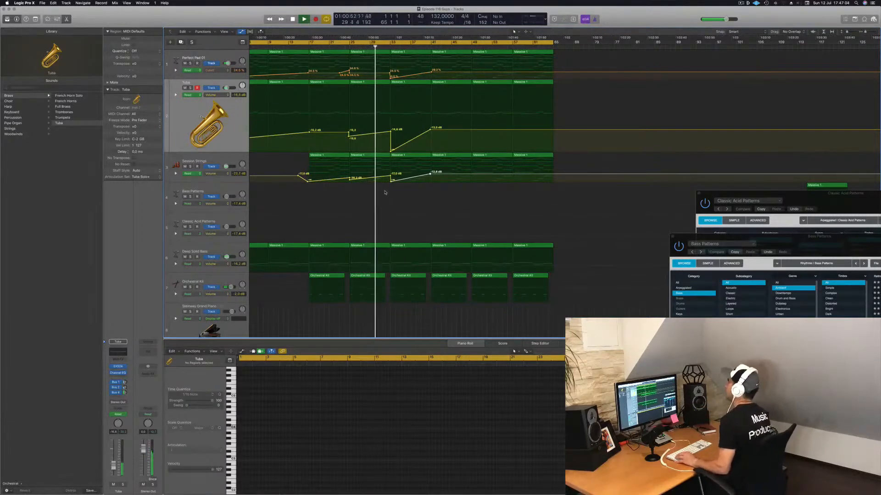
pyautogui.press('super+Left')
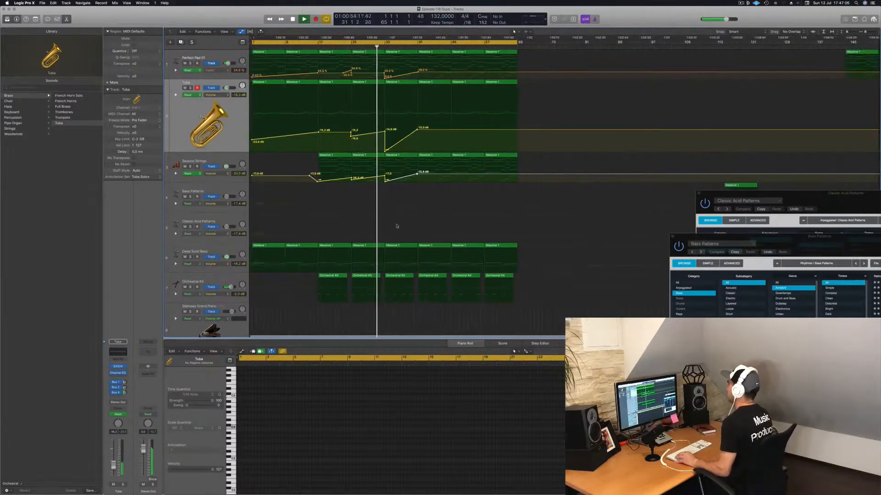
# Step: Uncover the Massive 1 region on the Bass Patterns track and move it to about bar 33
pyautogui.moveTo(735, 193); pyautogui.dragTo(831, 279)
pyautogui.moveTo(745, 186); pyautogui.dragTo(406, 198)
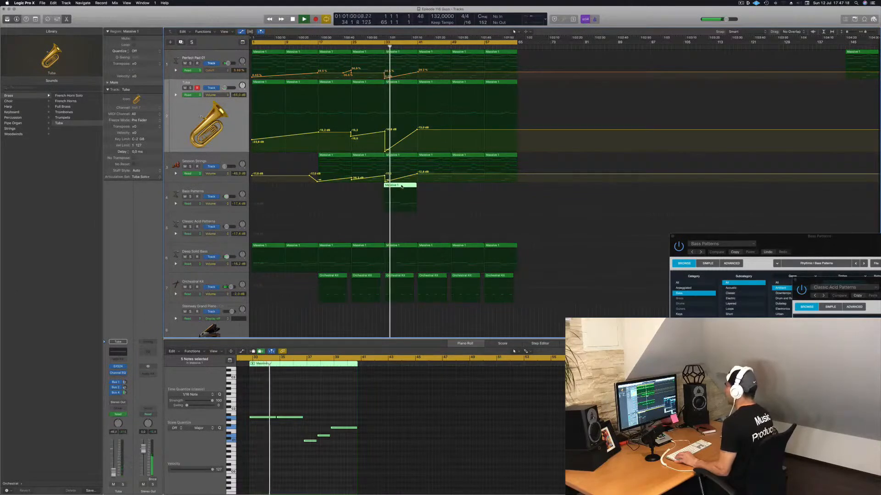
# Step: Move the Massive 1 region to the Classic Acid Patterns track, align it to bar 33, and raise that track's volume to about -14 dB
pyautogui.click(381, 46)
pyautogui.moveTo(396, 185); pyautogui.dragTo(400, 216)
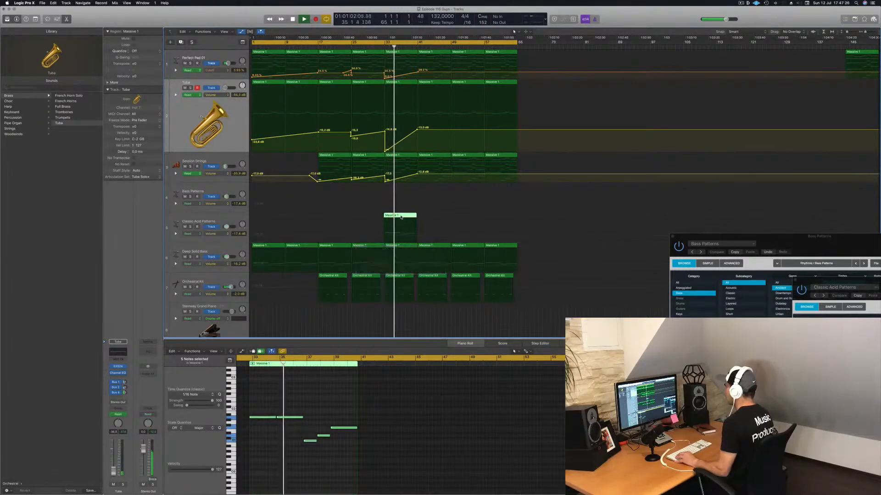
pyautogui.scroll(5, 401, 217)
pyautogui.click(463, 46)
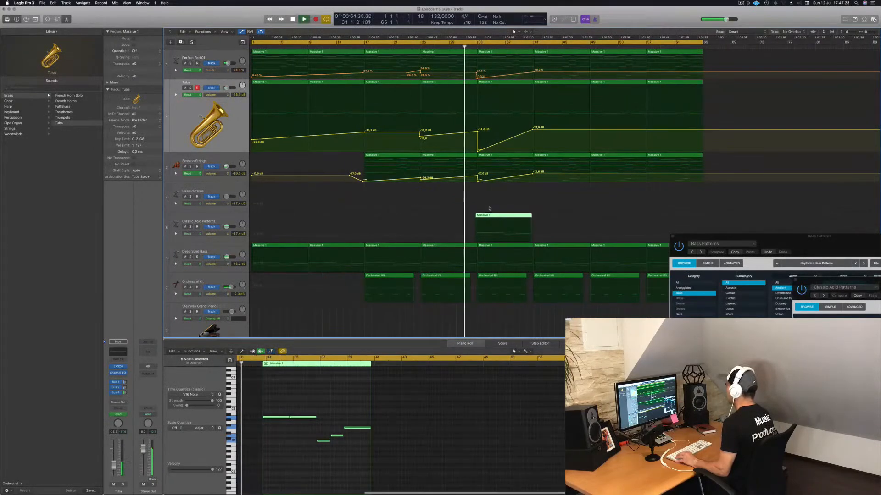
pyautogui.scroll(3, 494, 210)
pyautogui.moveTo(519, 215); pyautogui.dragTo(521, 215)
pyautogui.scroll(-5, 495, 214)
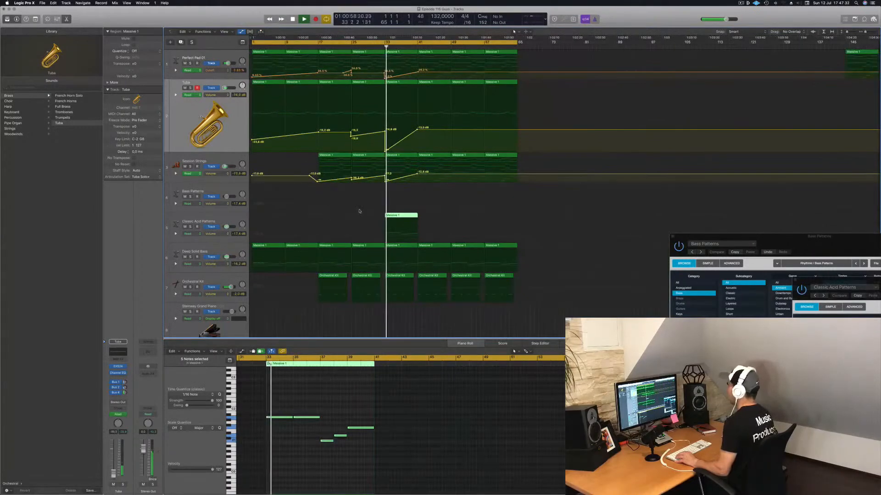
pyautogui.click(230, 223)
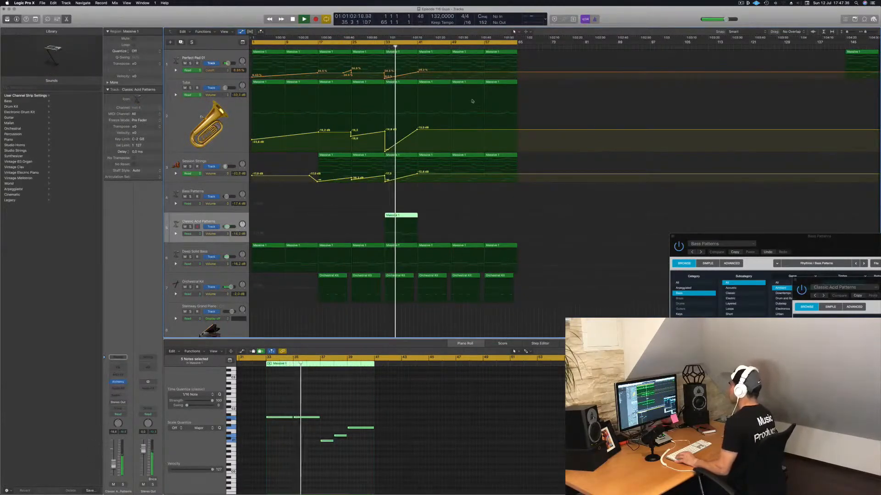
# Step: Move the Massive 1 region back to the Bass Patterns track at bar 33 and play from just before it
pyautogui.moveTo(404, 219); pyautogui.dragTo(404, 189)
pyautogui.click(380, 47)
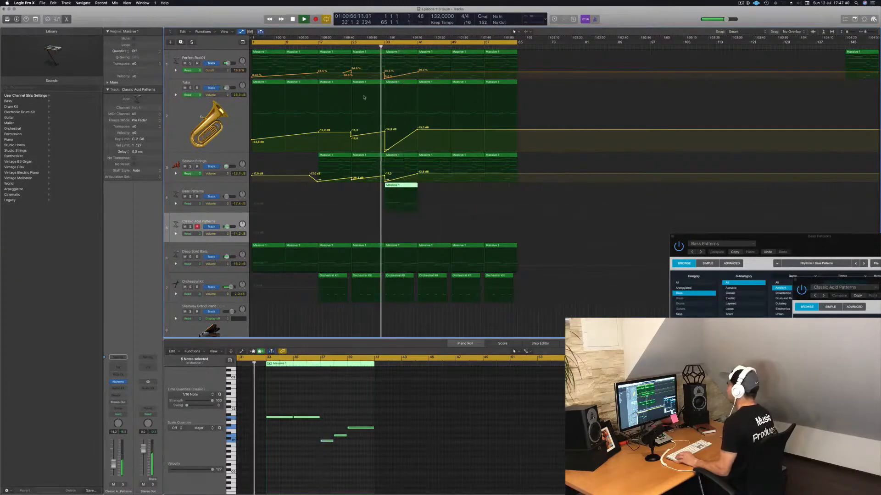
pyautogui.press('super+Right')
pyautogui.press('super+Right')
pyautogui.press('super+Right')
pyautogui.press('super+Right')
pyautogui.press('super+Right')
pyautogui.press('super+Left')
pyautogui.press('super+Left')
pyautogui.press('super+Left')
pyautogui.press('super+Left')
pyautogui.press('super+Left')
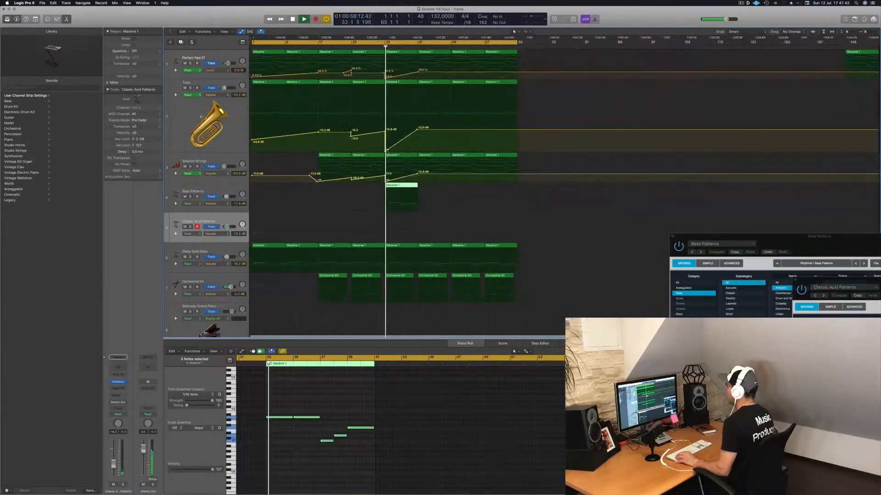
# Step: Select the Bass Patterns track and bring its Alchemy instrument window fully into view
pyautogui.click(202, 190)
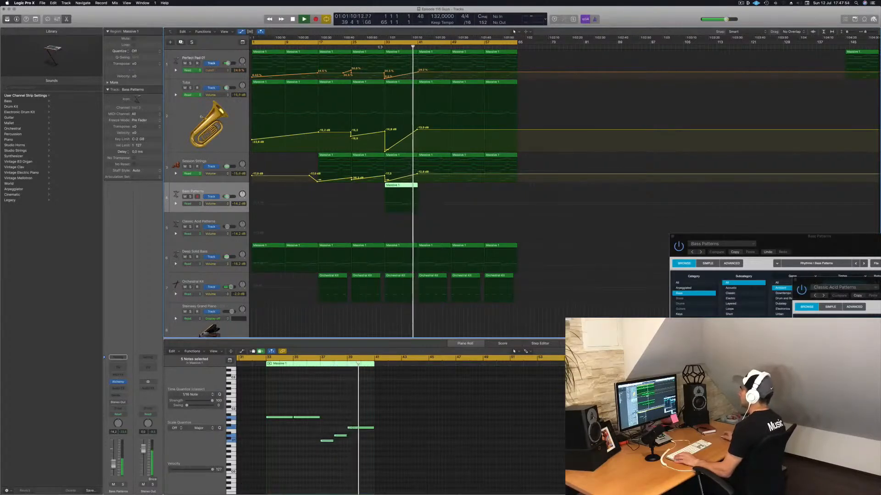
pyautogui.click(117, 383)
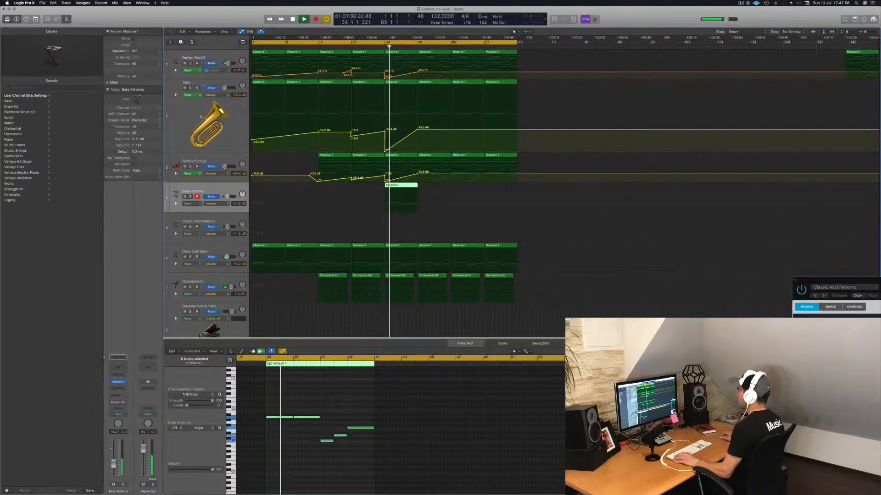
pyautogui.click(118, 381)
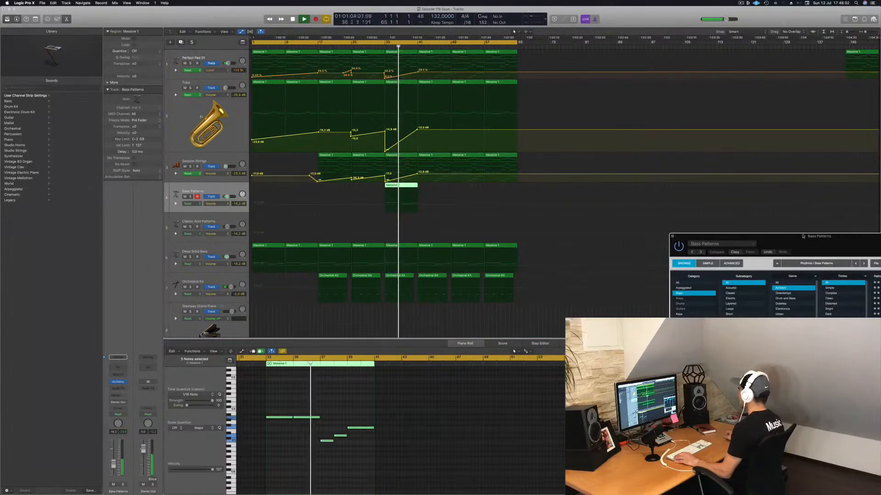
pyautogui.moveTo(803, 237); pyautogui.dragTo(566, 120)
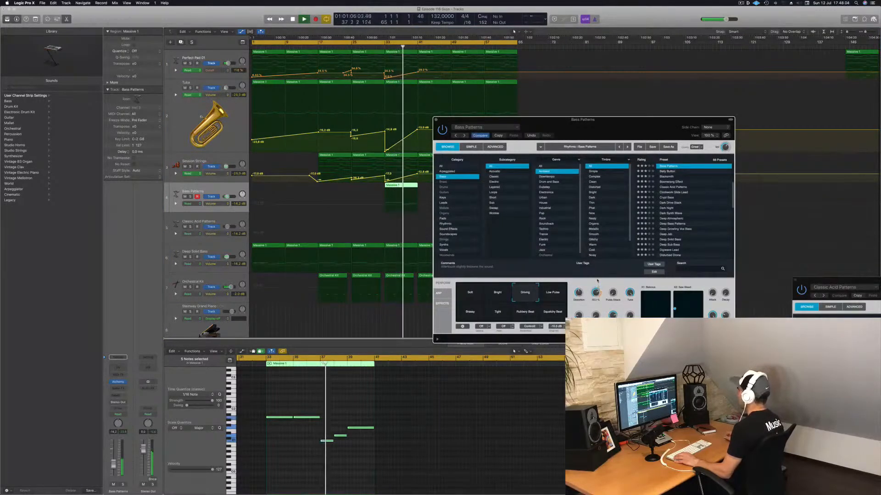
# Step: Adjust the Cutoff in the Bass Patterns Alchemy instrument and set the track's volume to about -12.4 dB during playback from bar 33
pyautogui.click(114, 460)
pyautogui.moveTo(595, 296); pyautogui.dragTo(596, 294)
pyautogui.click(381, 47)
pyautogui.moveTo(466, 119); pyautogui.dragTo(627, 112)
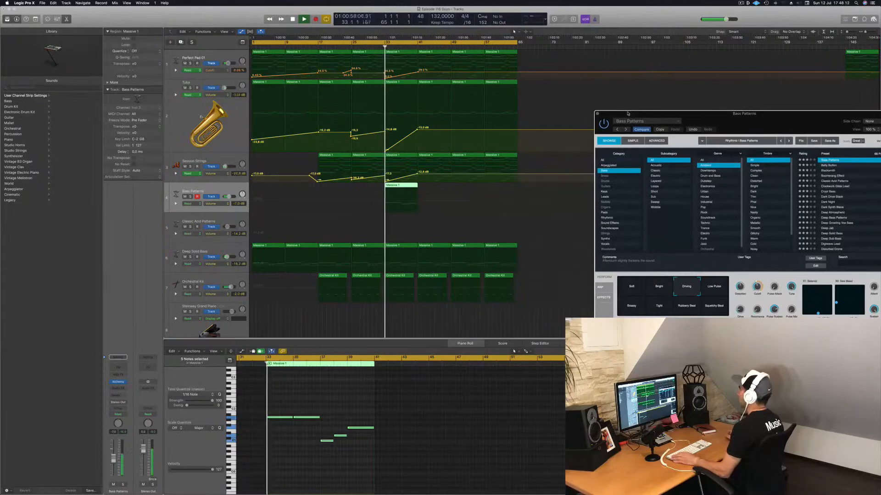
pyautogui.moveTo(113, 461); pyautogui.dragTo(112, 464)
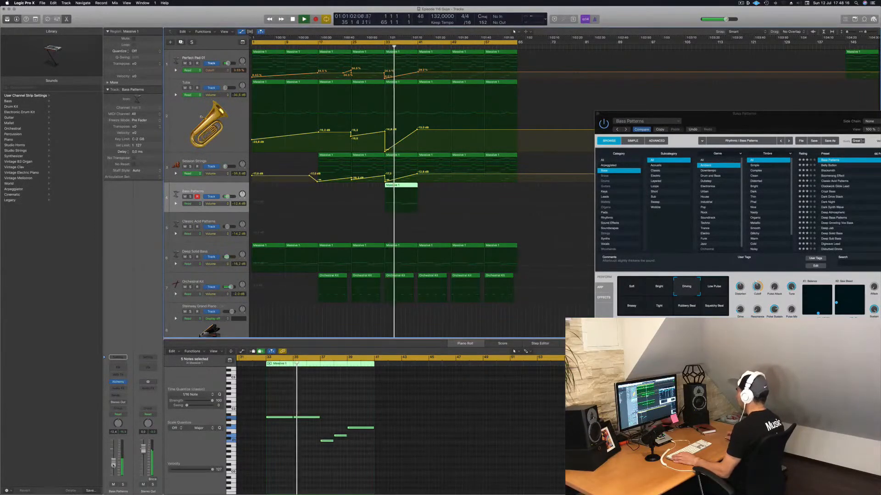
# Step: Audition the Low Pulse, Tight, Rubbery Beat and Squelchy Beat snapshots of the Bass Patterns Alchemy instrument during playback around bar 33
pyautogui.click(721, 286)
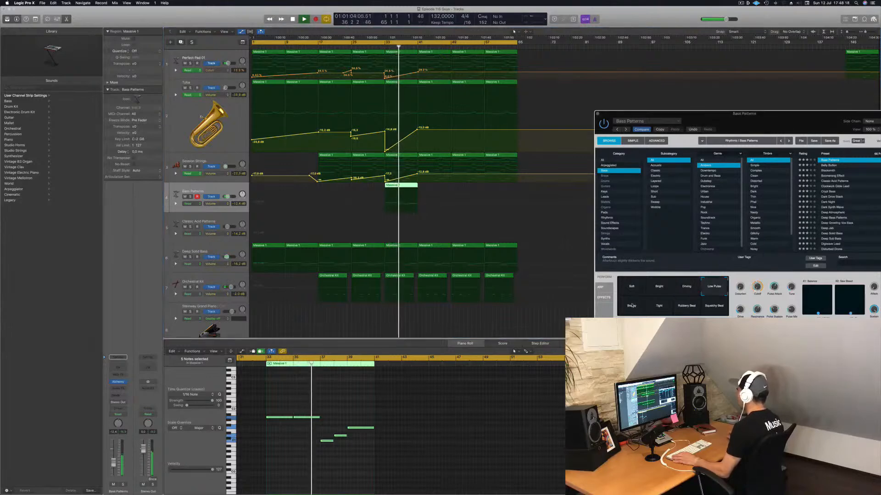
pyautogui.click(659, 306)
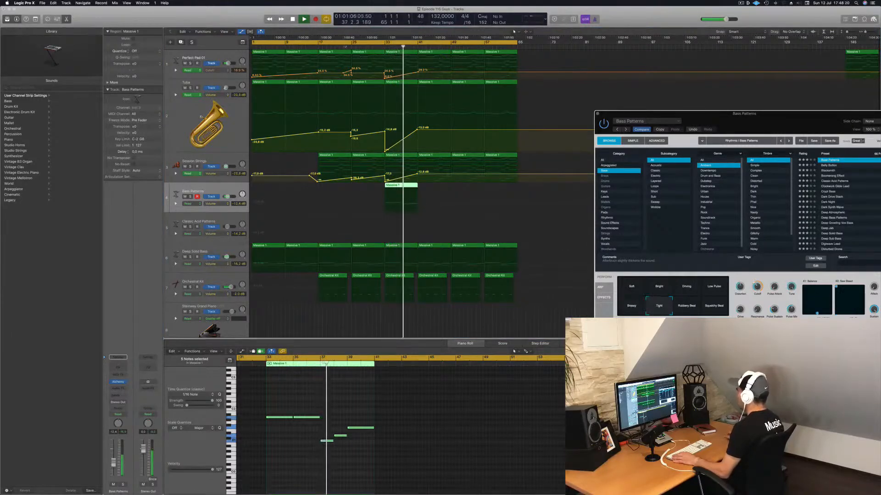
pyautogui.click(383, 46)
pyautogui.click(683, 306)
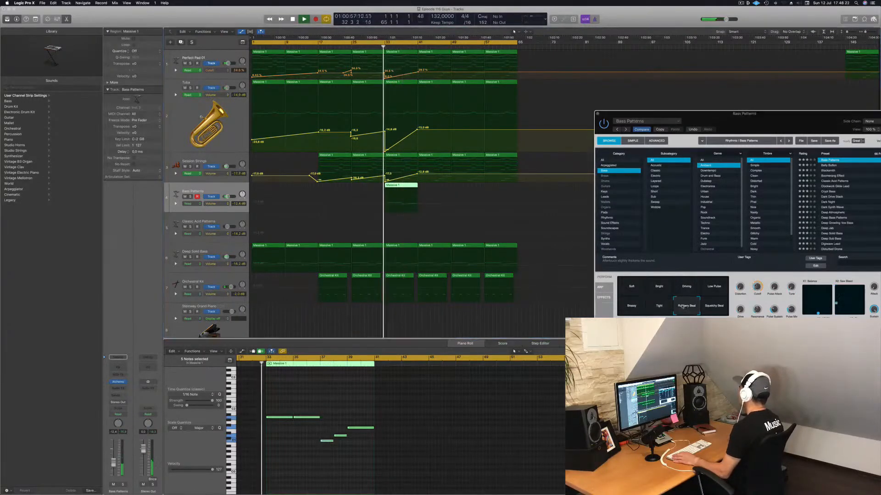
pyautogui.click(714, 304)
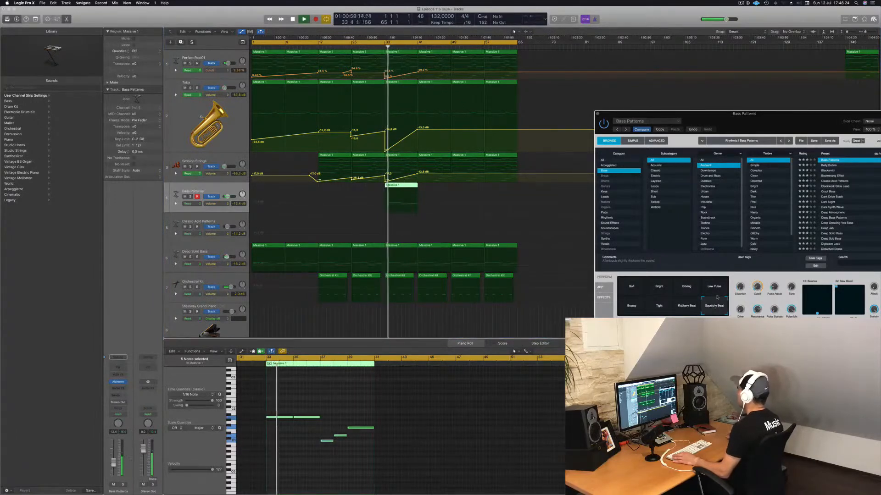
# Step: Compare the Soft and Bright snapshots, bring the Alchemy window fully into view and choose Driving while playing from bar 33
pyautogui.click(630, 288)
pyautogui.click(658, 288)
pyautogui.click(689, 287)
pyautogui.click(385, 48)
pyautogui.moveTo(694, 124); pyautogui.dragTo(665, 77)
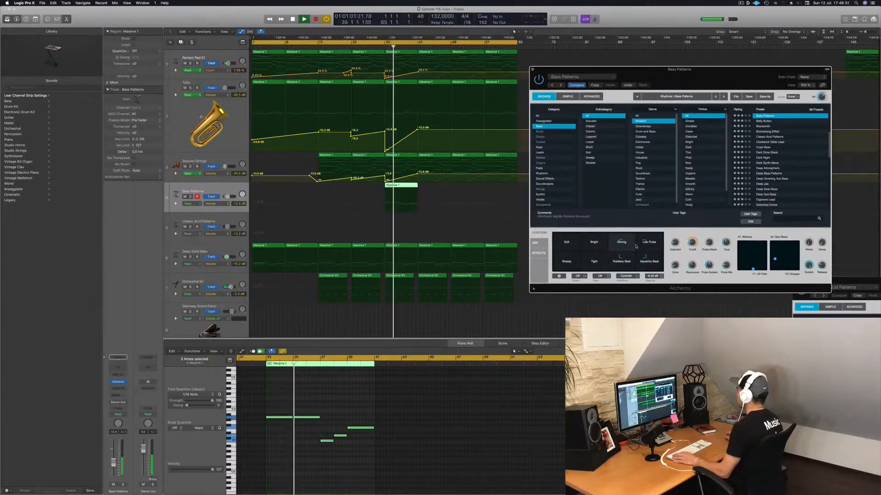
pyautogui.moveTo(618, 238)
pyautogui.mouseDown()
pyautogui.moveTo(570, 238)
pyautogui.moveTo(625, 237)
pyautogui.mouseUp()
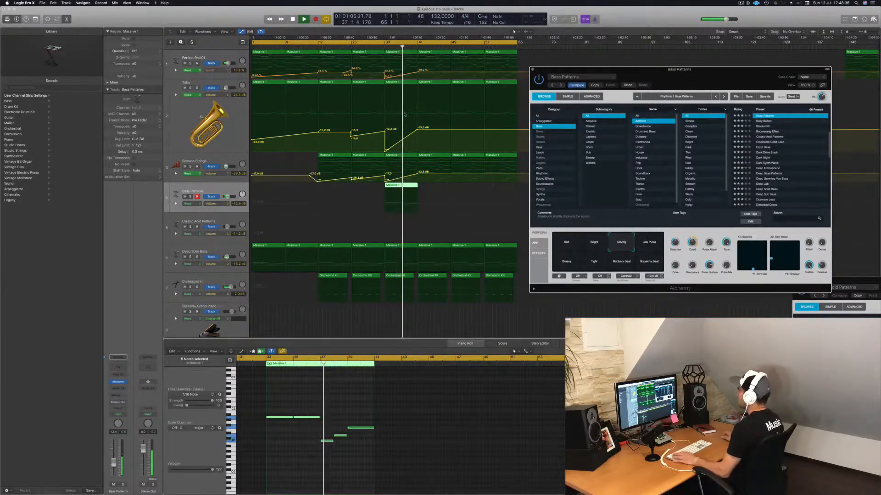
# Step: Transpose the last three notes of the Massive 1 region on Bass Patterns up one octave and replay from before bar 33
pyautogui.click(380, 48)
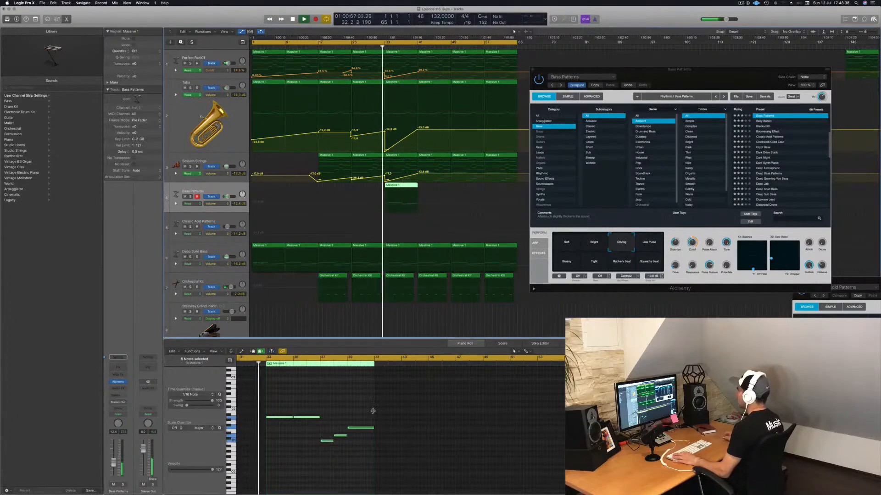
pyautogui.moveTo(326, 423); pyautogui.dragTo(363, 453)
pyautogui.hotkey('alt', 'shift', 'Up')
pyautogui.click(347, 449)
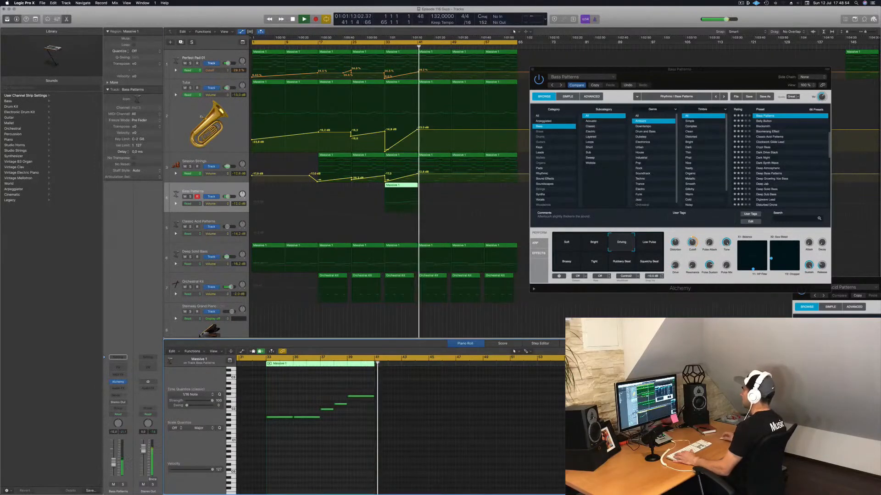
pyautogui.click(375, 47)
# Step: Lower the Session Strings and Tuba volume points at bar 41 and raise the Perfect Pad's Cutoff point there
pyautogui.moveTo(592, 70); pyautogui.dragTo(677, 61)
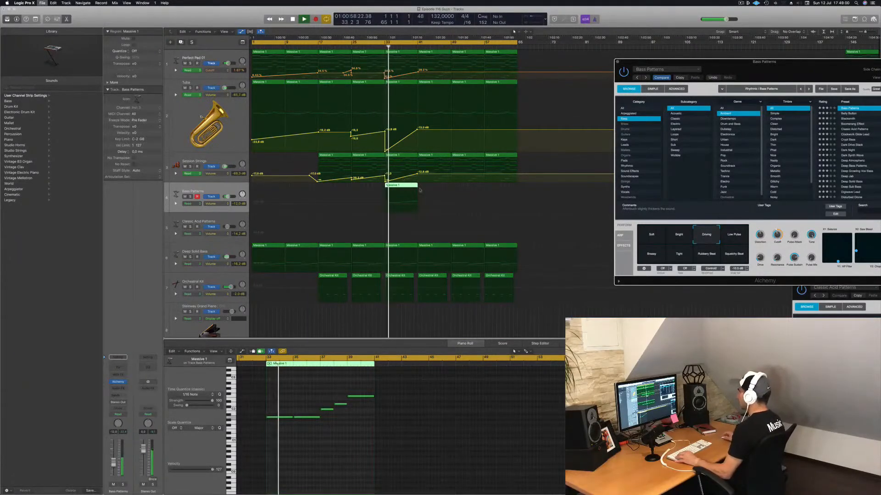
pyautogui.hscroll(2, 430, 190)
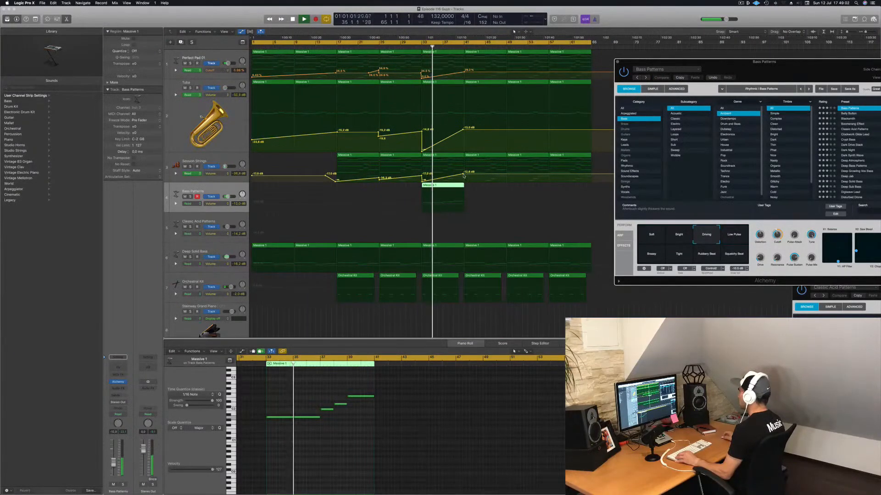
pyautogui.moveTo(463, 175); pyautogui.dragTo(463, 178)
pyautogui.moveTo(464, 132); pyautogui.dragTo(463, 136)
pyautogui.moveTo(465, 72); pyautogui.dragTo(464, 69)
# Step: Copy the Bass Patterns Massive 1 region to bar 41 and replay from just before bar 33
pyautogui.press(',')
pyautogui.press(',')
pyautogui.click(447, 187)
pyautogui.moveTo(448, 187); pyautogui.dragTo(486, 186)
pyautogui.press('super+Left')
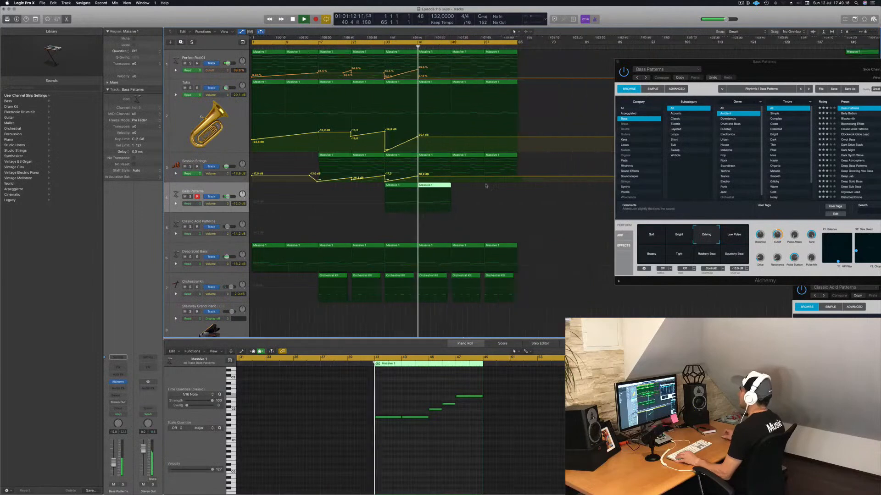
pyautogui.click(379, 47)
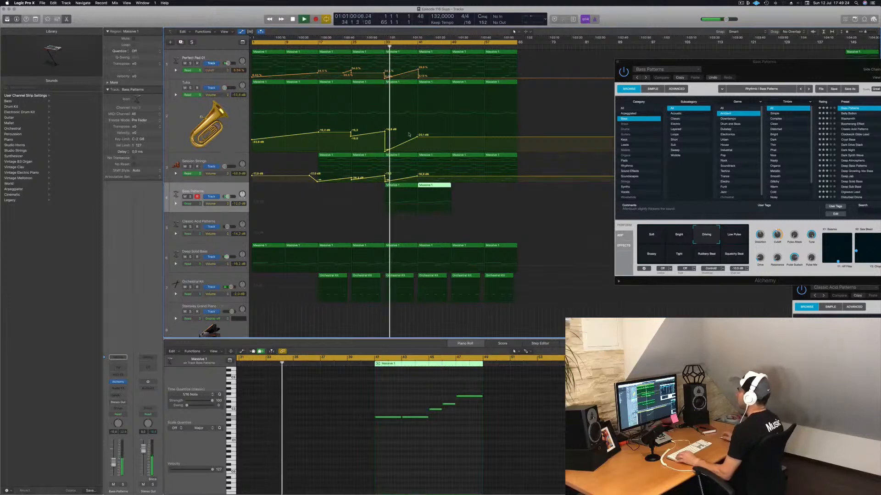
# Step: Drop the Session Strings volume after bar 41 and ramp the Tuba volume up to about -14.8 dB at bar 49
pyautogui.click(419, 177)
pyautogui.moveTo(419, 177); pyautogui.dragTo(419, 181)
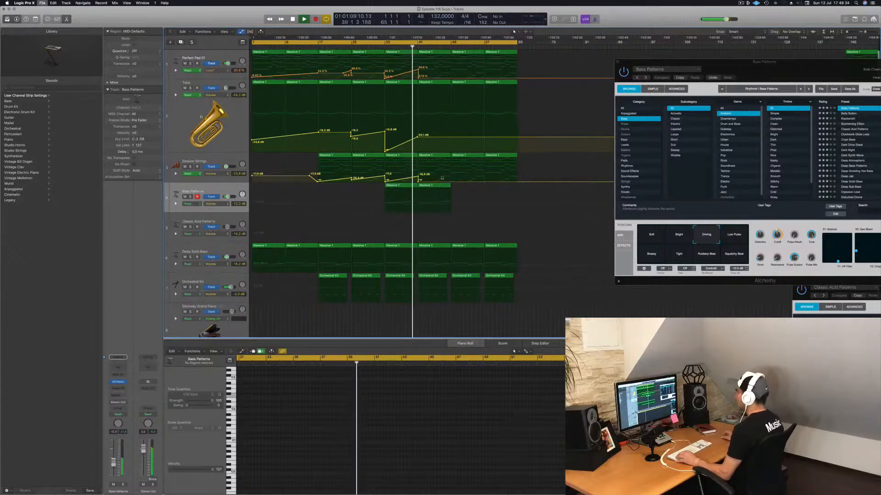
pyautogui.scroll(-2, 454, 147)
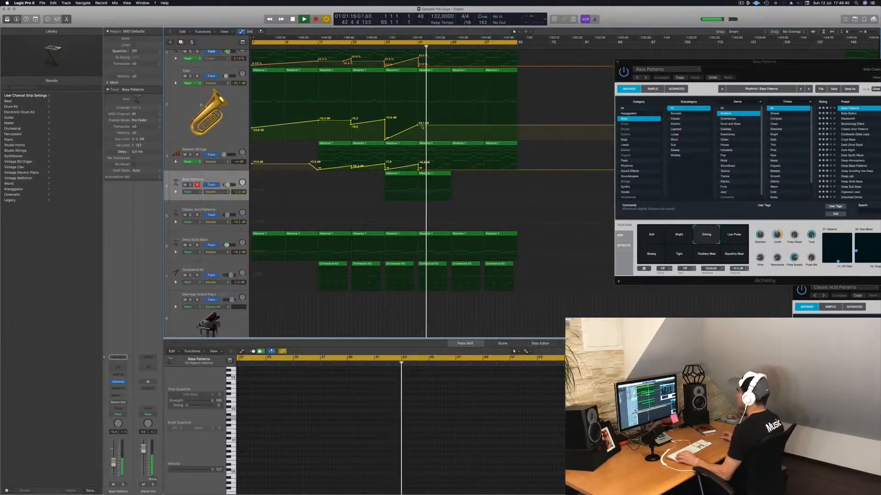
pyautogui.click(451, 124)
pyautogui.moveTo(450, 124); pyautogui.dragTo(443, 116)
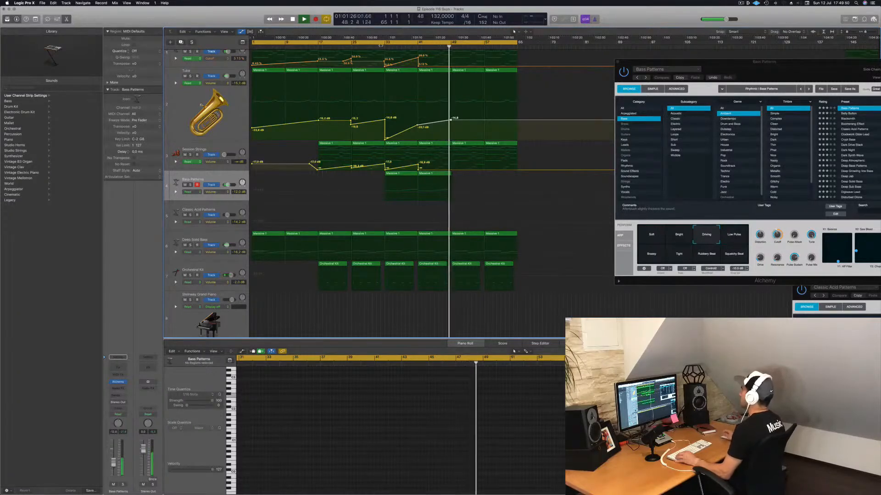
# Step: Copy the two Bass Patterns regions to bar 49 so they run to bar 65, and set the cycle range to bars 33–65
pyautogui.moveTo(467, 175)
pyautogui.mouseDown()
pyautogui.moveTo(410, 179)
pyautogui.moveTo(466, 176)
pyautogui.mouseUp()
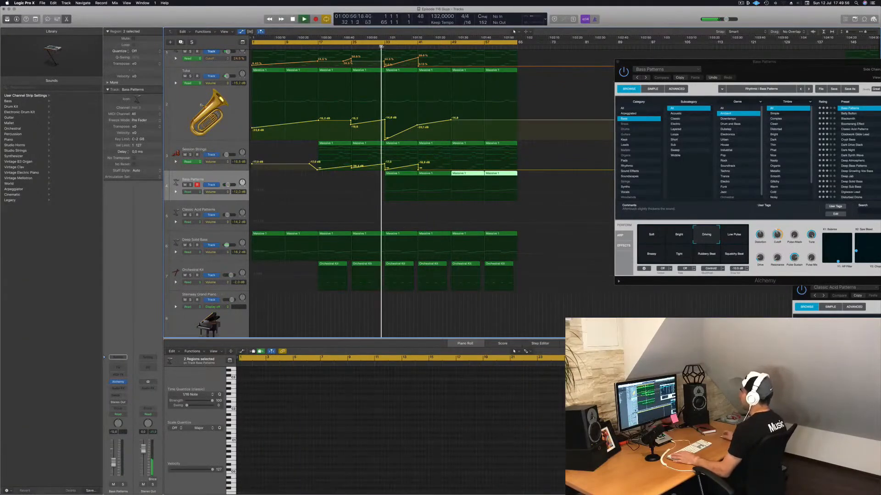
pyautogui.moveTo(386, 43); pyautogui.dragTo(517, 52)
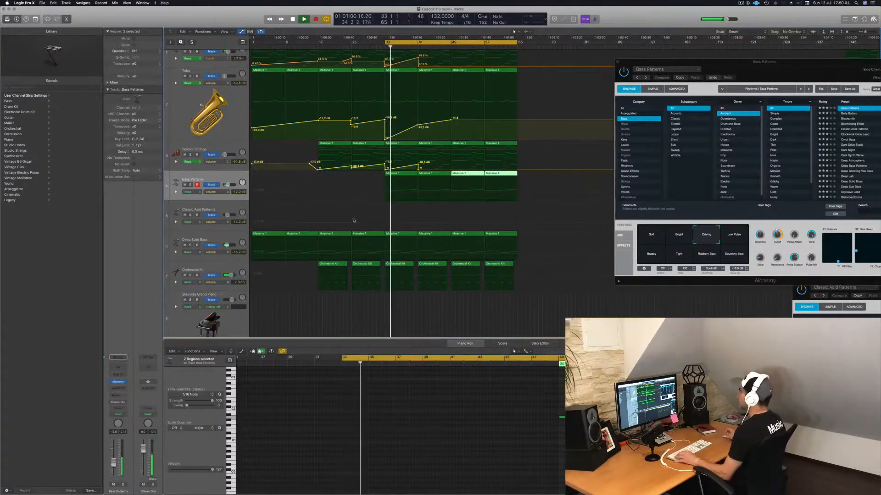
pyautogui.scroll(2, 406, 56)
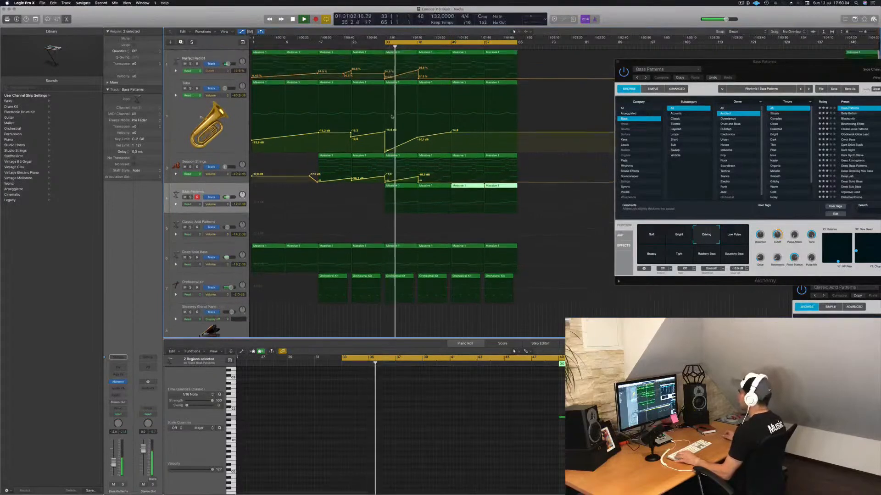
# Step: Duplicate the Bass Patterns track and copy the Perfect Pad's bar 33 Massive 1 region onto the new track at bar 49
pyautogui.click(406, 56)
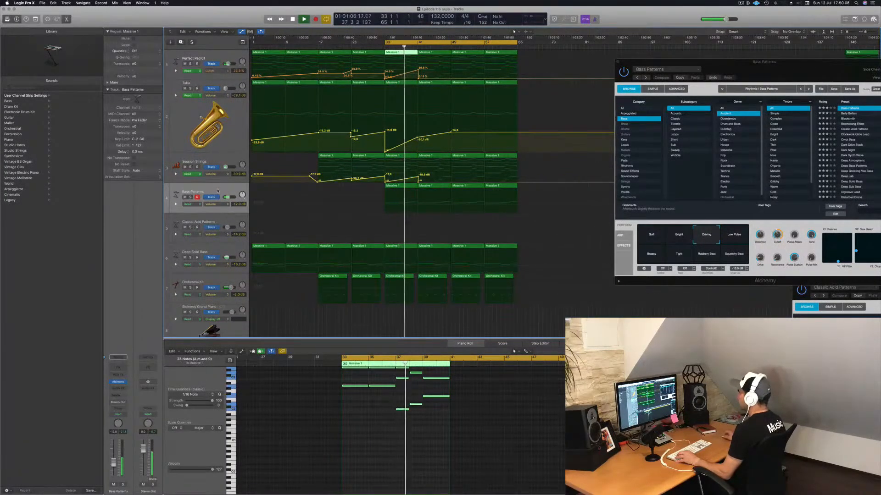
pyautogui.click(219, 194)
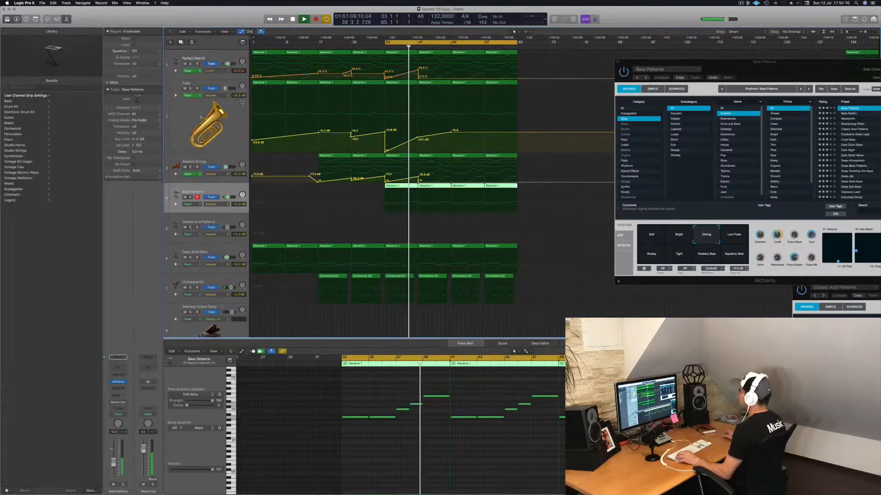
pyautogui.press('super+d')
pyautogui.click(404, 187)
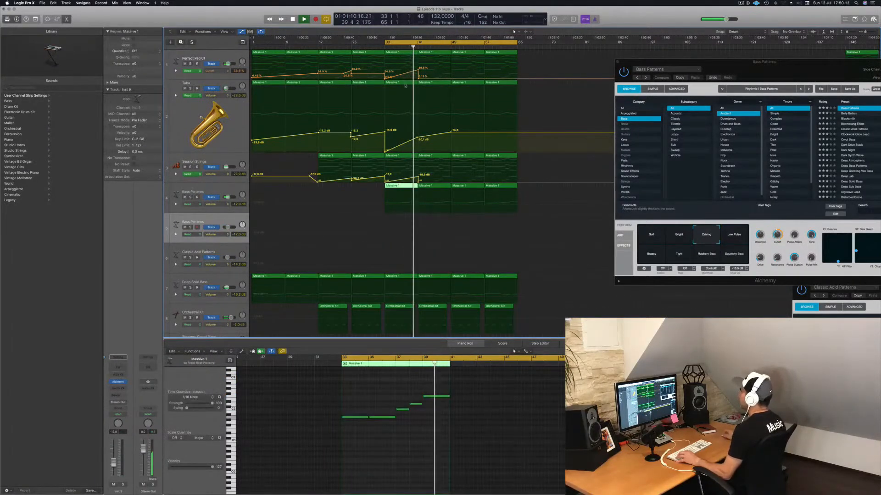
pyautogui.moveTo(406, 54); pyautogui.dragTo(473, 225)
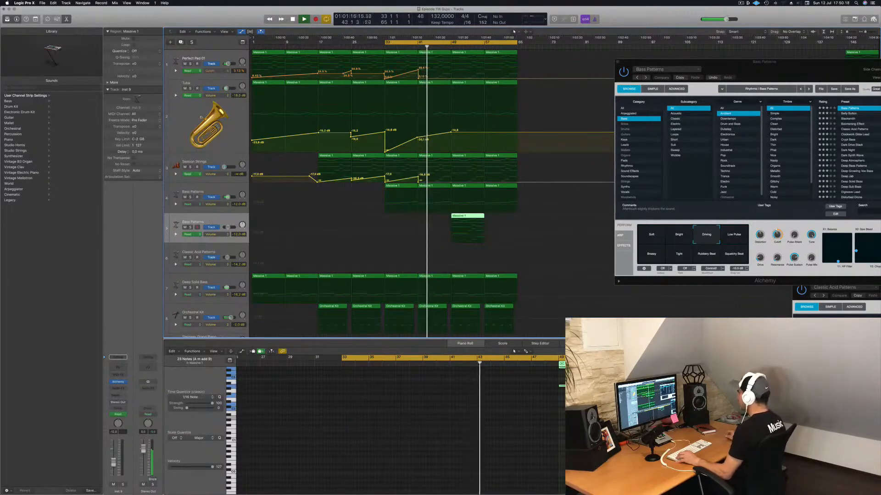
# Step: Select notes in the copied Massive 1 region, move the cycle start to bar 49 and play the section
pyautogui.press('Tab')
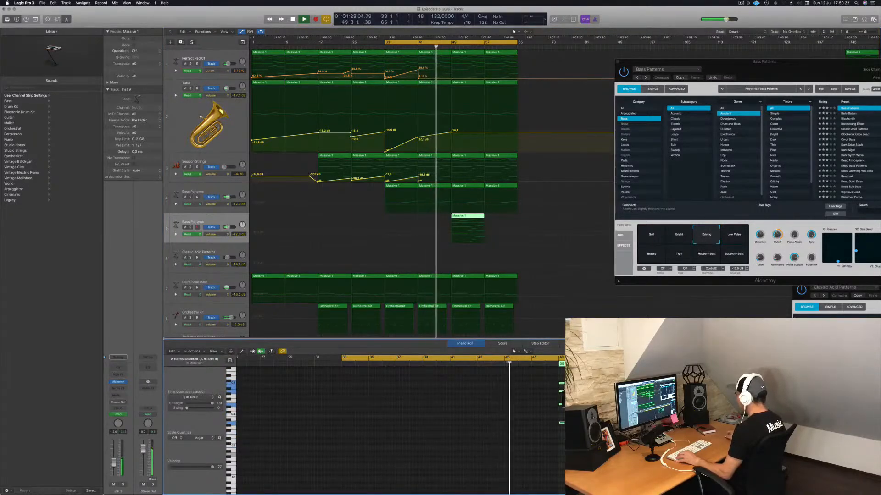
pyautogui.moveTo(583, 377); pyautogui.dragTo(612, 438)
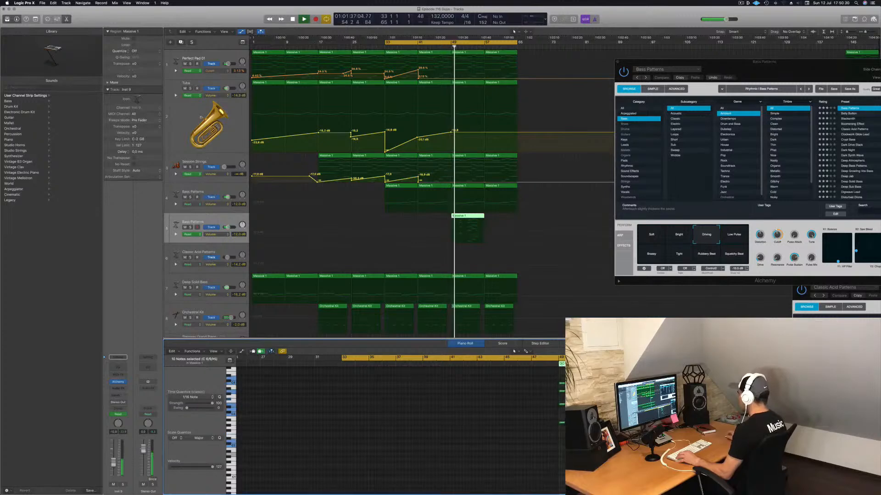
pyautogui.click(230, 225)
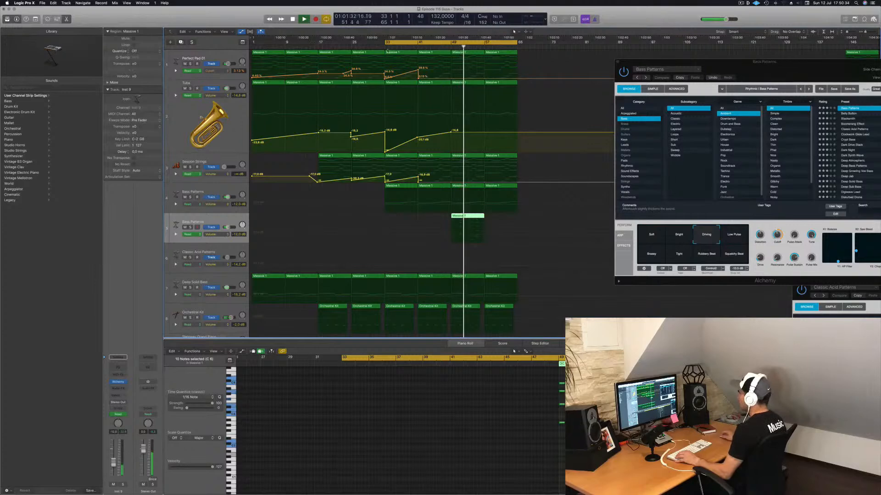
pyautogui.moveTo(383, 42); pyautogui.dragTo(447, 54)
pyautogui.press('space')
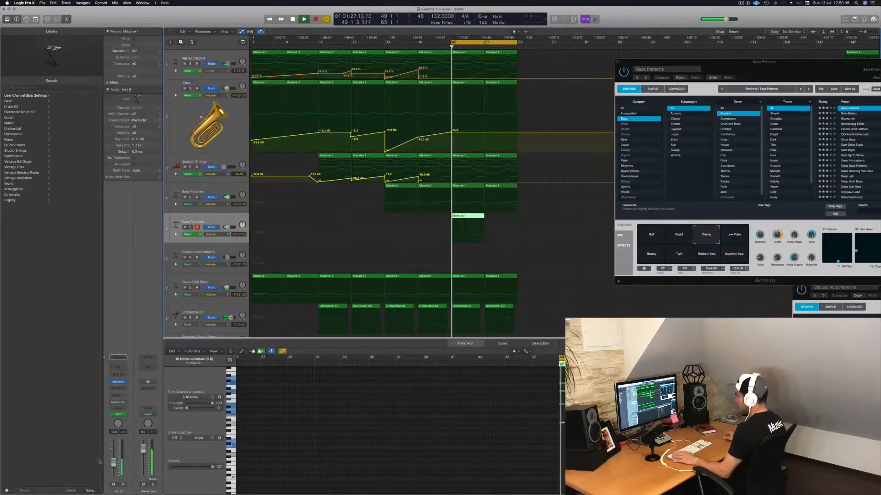
# Step: Open the duplicated track's Alchemy instrument, load the Bell Layers preset from the Keys category and move its window clear of the regions
pyautogui.click(121, 383)
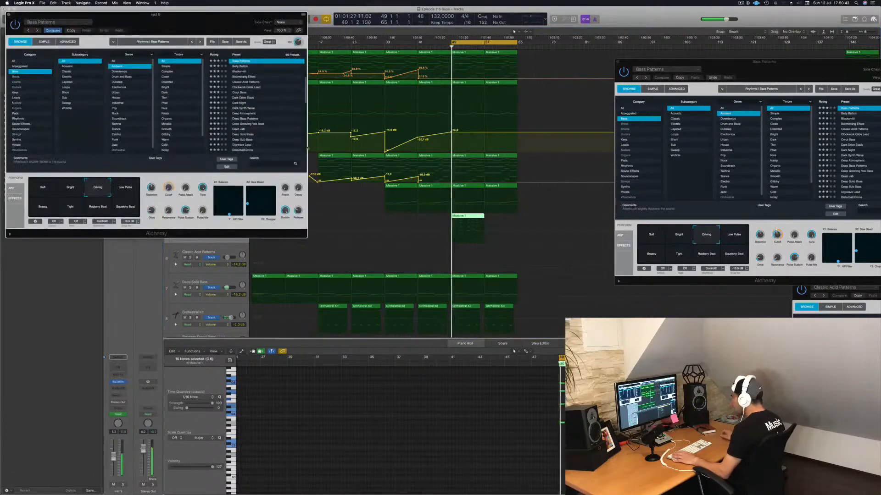
pyautogui.moveTo(182, 15); pyautogui.dragTo(458, 121)
pyautogui.press('space')
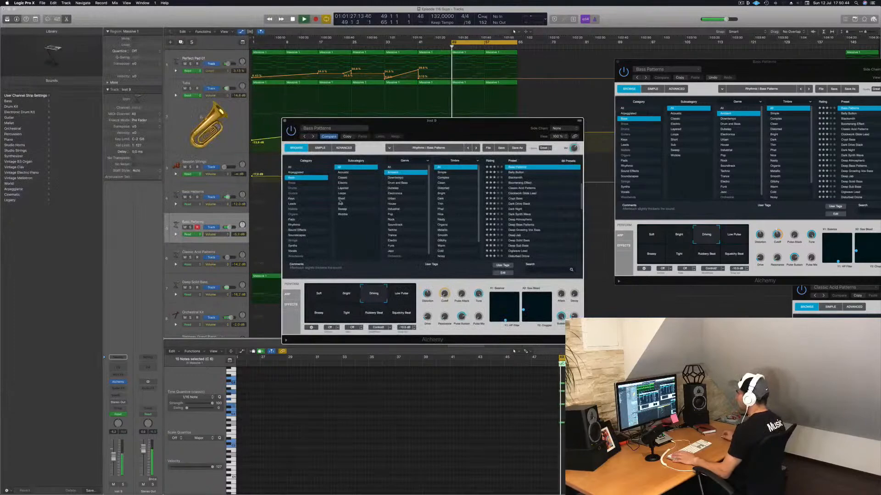
pyautogui.click(290, 199)
pyautogui.click(516, 178)
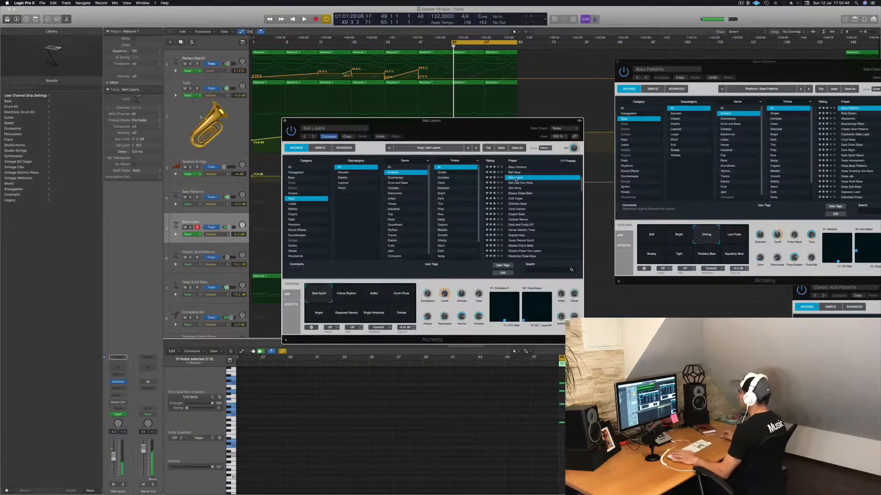
pyautogui.moveTo(498, 121); pyautogui.dragTo(730, 112)
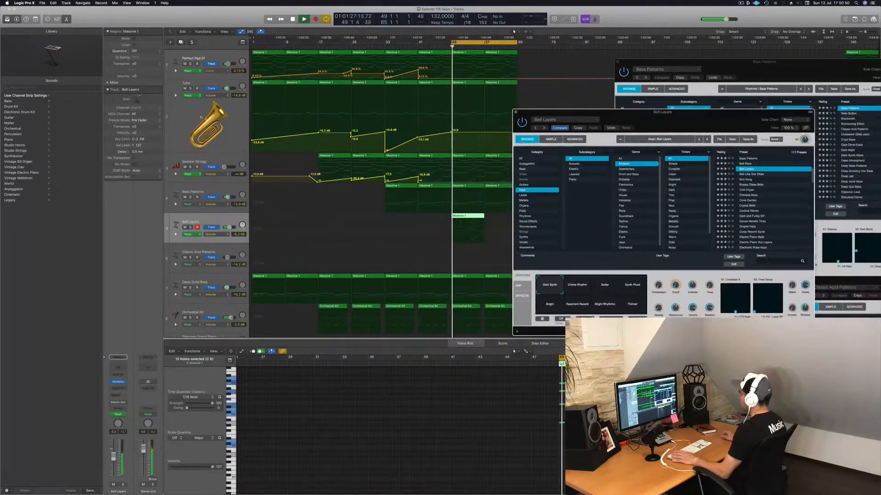
# Step: Transpose all notes of the copied Massive 1 region down one octave and add a send to Bus 4 on the Bell Layers track
pyautogui.click(688, 413)
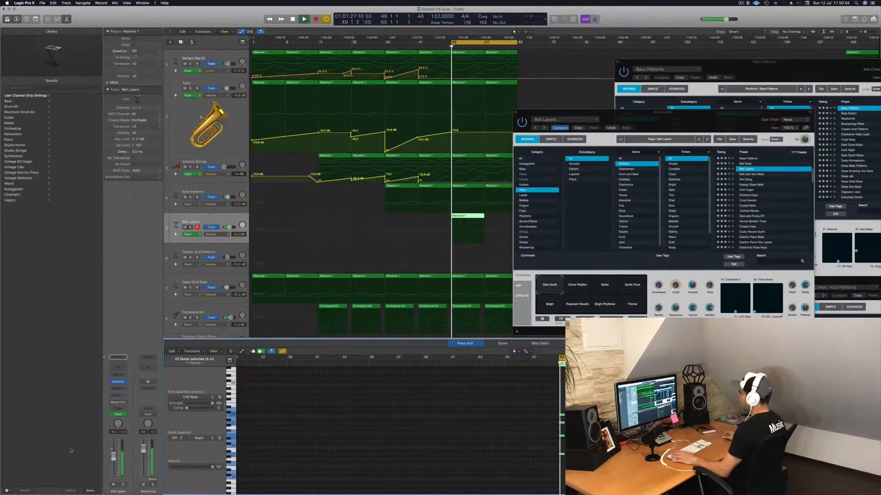
pyautogui.click(118, 395)
pyautogui.moveTo(129, 409)
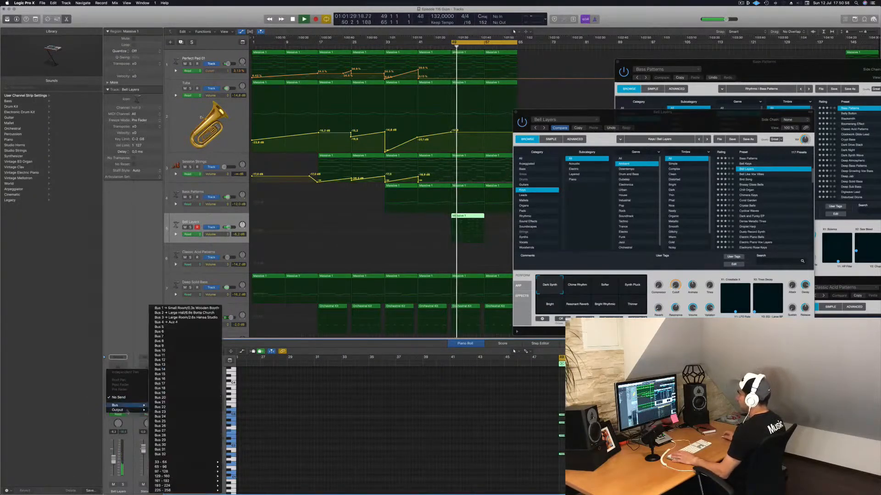
pyautogui.click(181, 323)
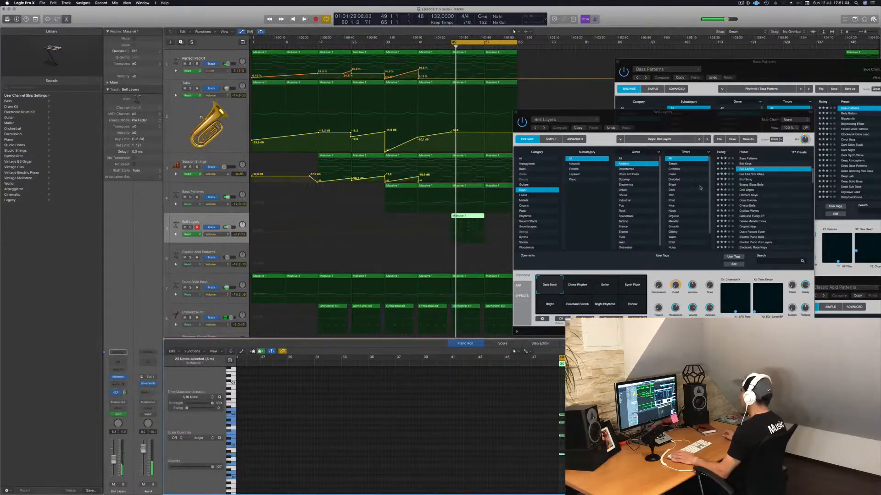
# Step: Audition Keys presets in the Bell Layers track's Alchemy, load Electronic Rose Keys and move the instrument window clear of the regions
pyautogui.click(749, 190)
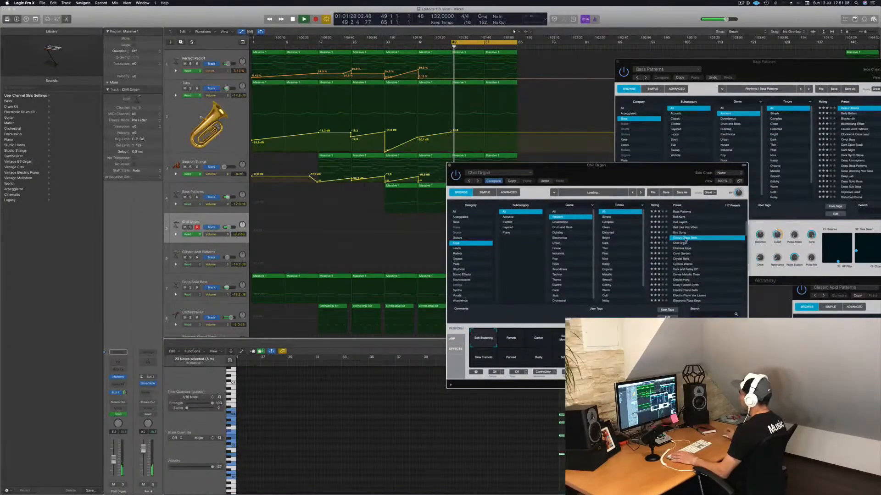
pyautogui.click(679, 270)
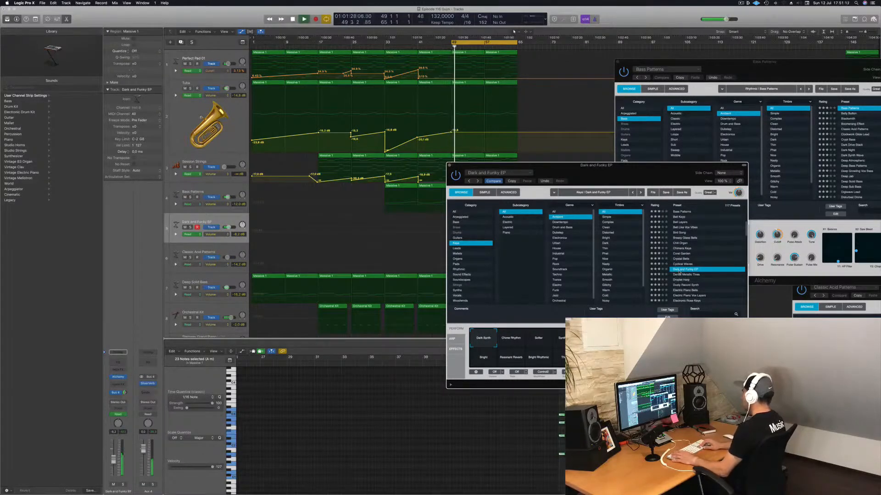
pyautogui.click(680, 273)
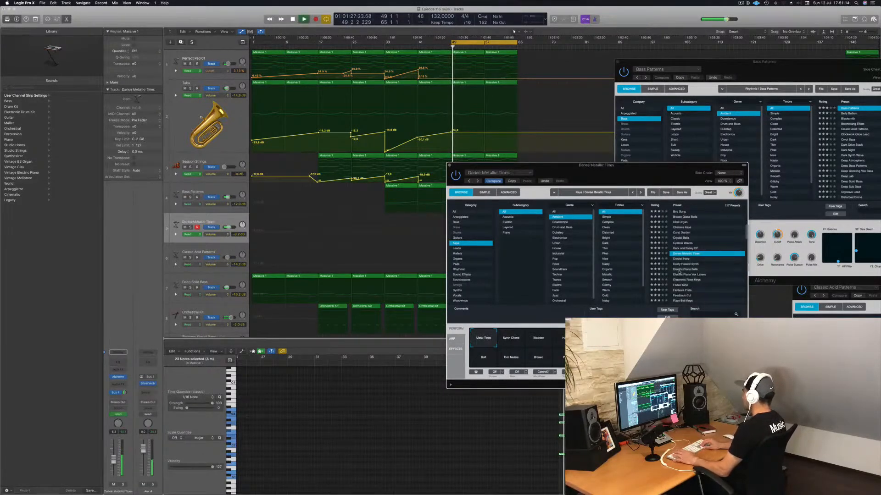
pyautogui.press('Down')
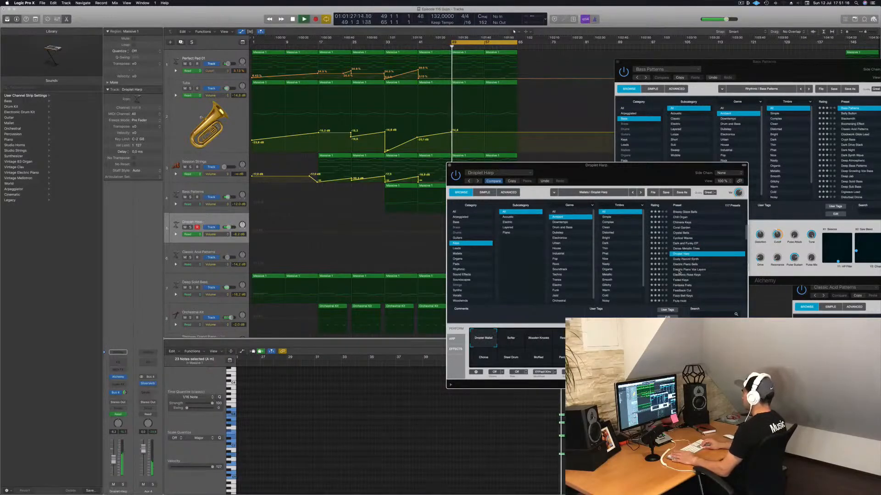
pyautogui.press('Down')
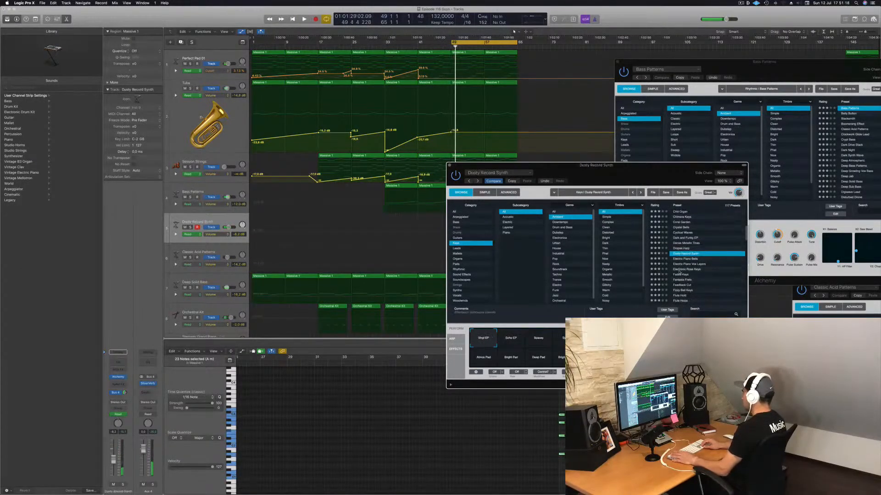
pyautogui.click(679, 270)
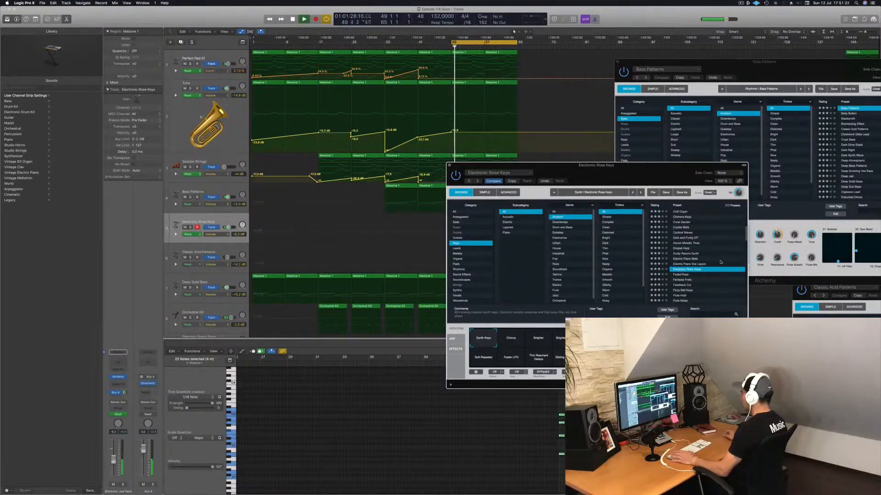
pyautogui.moveTo(656, 176); pyautogui.dragTo(779, 82)
# Step: Audition the performance snapshots of Electronic Rose Keys during playback and select Brighter Chorus
pyautogui.click(634, 247)
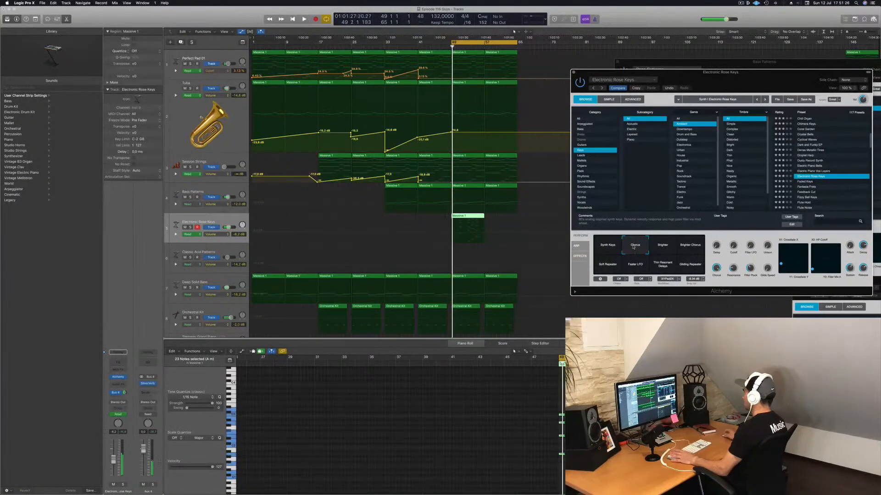
pyautogui.click(662, 248)
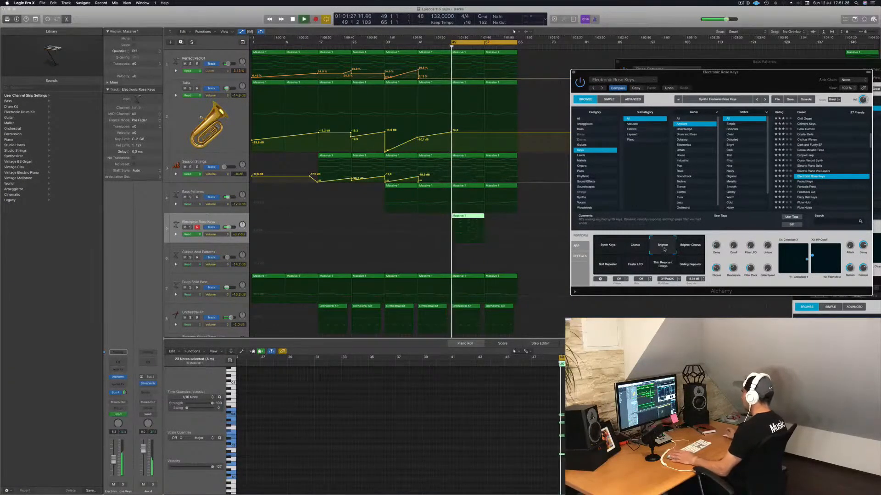
pyautogui.click(691, 248)
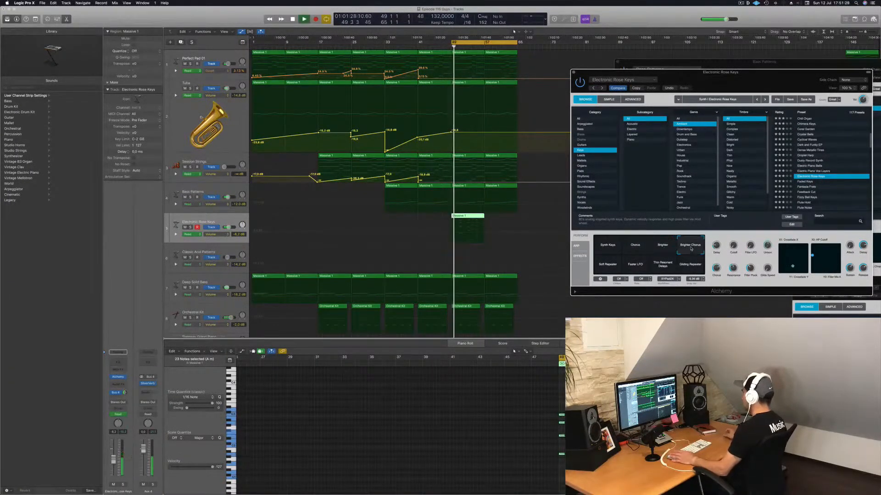
pyautogui.click(607, 266)
pyautogui.press('space')
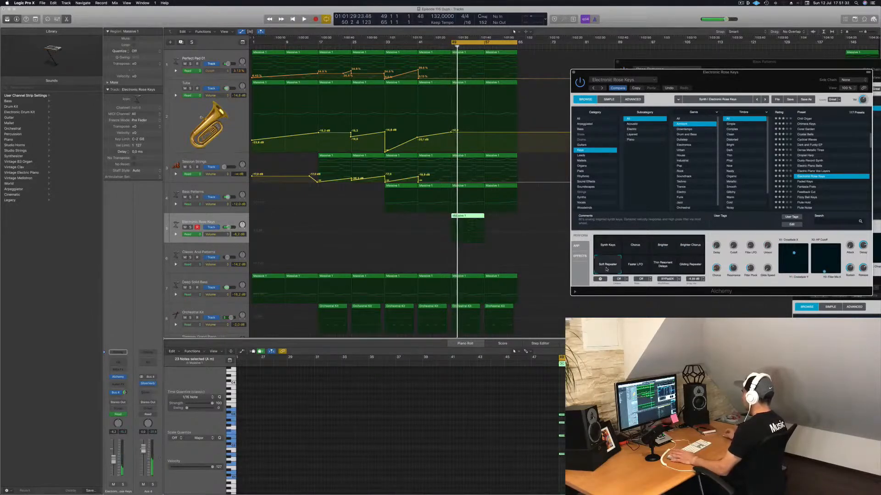
pyautogui.click(643, 268)
pyautogui.click(663, 266)
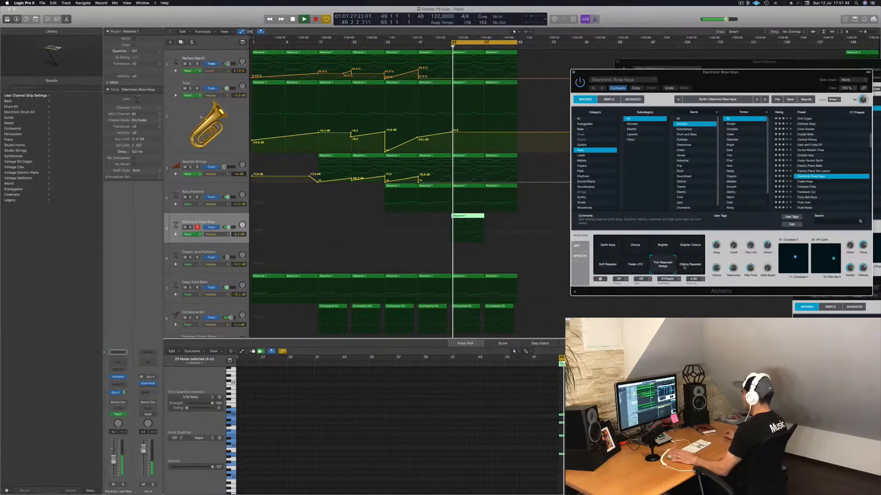
pyautogui.click(691, 269)
pyautogui.click(694, 245)
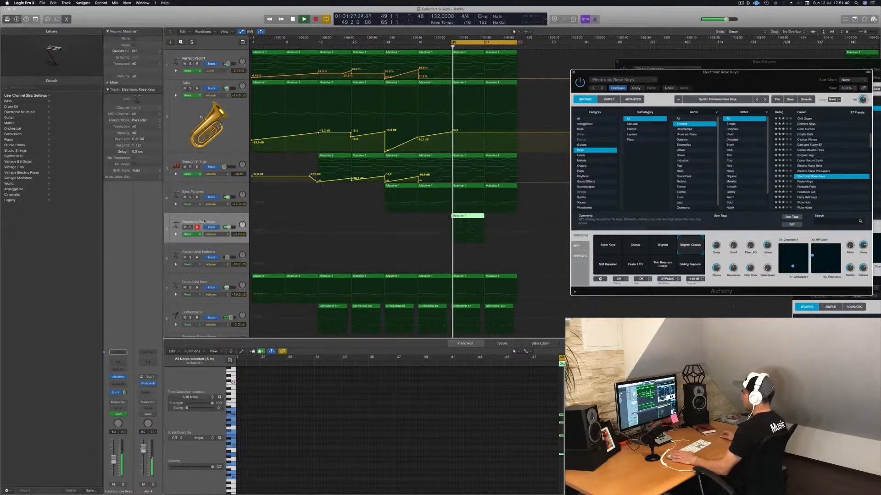
# Step: Lower the Electronic Rose Keys track volume to about -11.2 dB and try Alchemy's Cutoff control during playback
pyautogui.press('space')
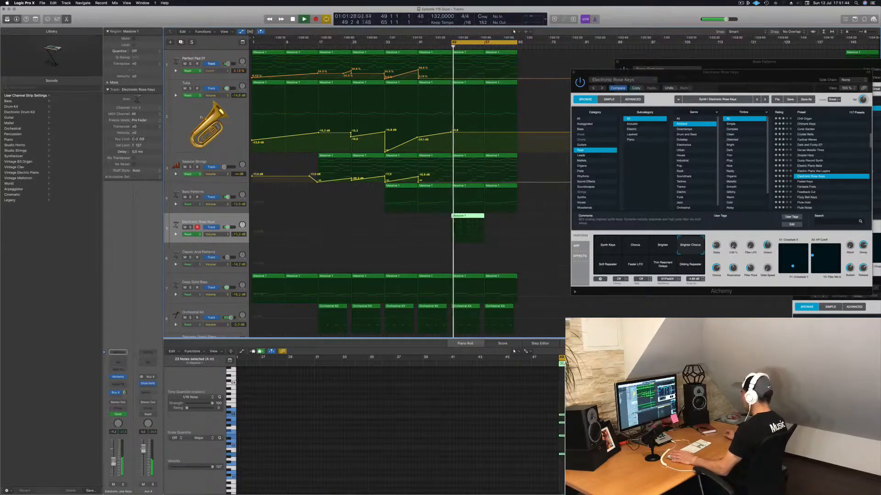
pyautogui.click(738, 225)
pyautogui.press('space')
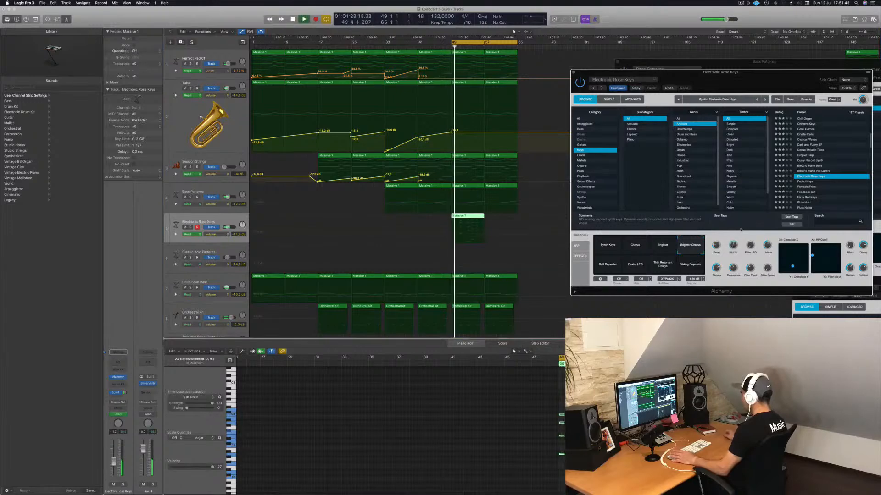
# Step: Switch the Electronic Rose Keys track's automation parameter to Alchemy Cutoff and try the Cutoff control again
pyautogui.click(238, 223)
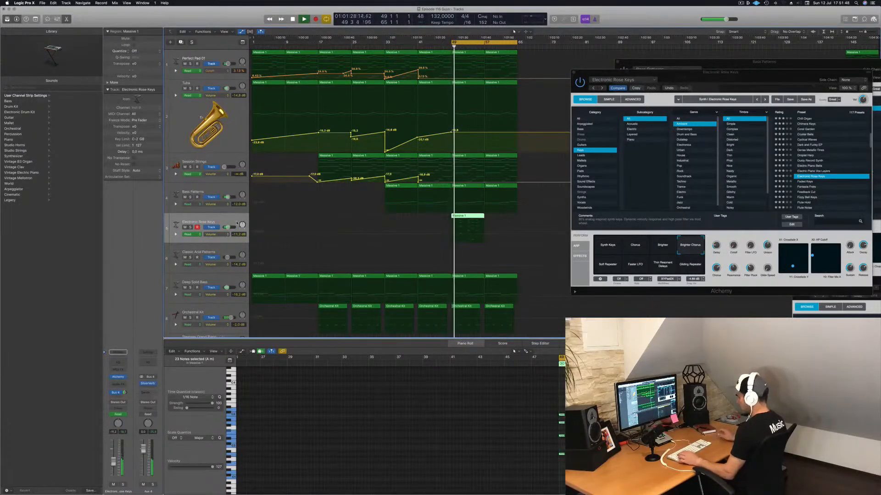
pyautogui.click(217, 235)
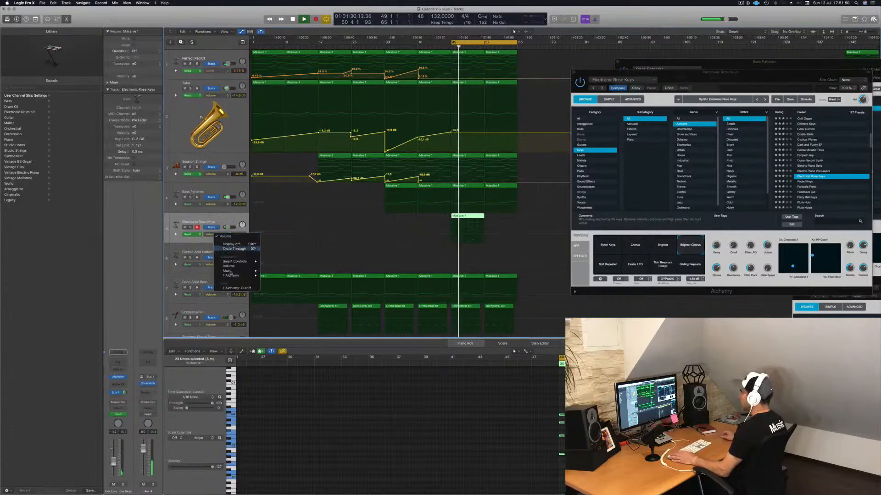
pyautogui.click(236, 289)
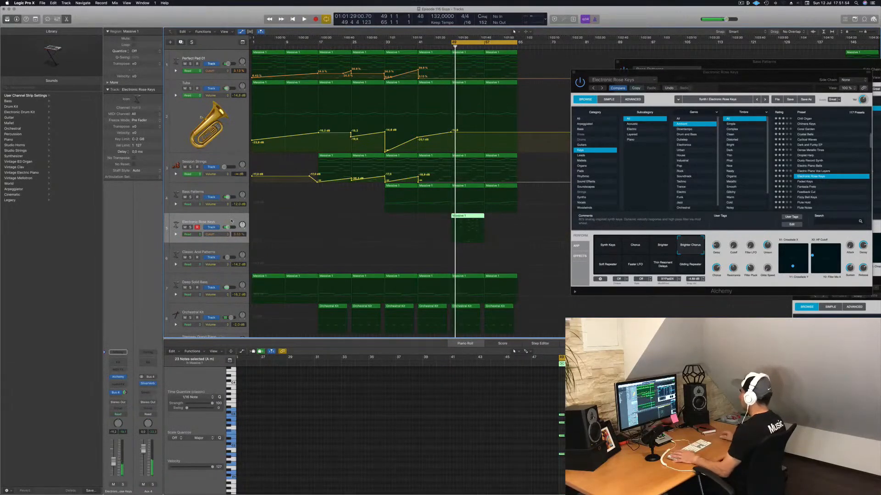
pyautogui.click(736, 228)
pyautogui.press('space')
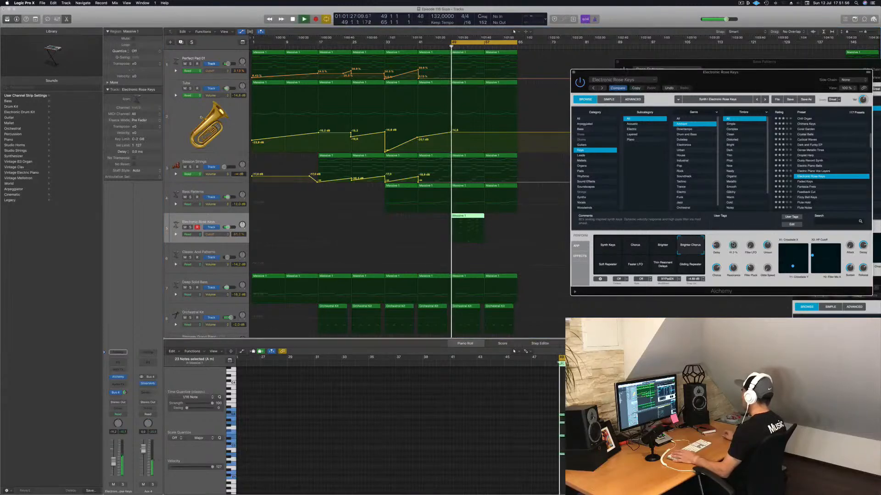
# Step: Compare the Synth Keys, Chorus and Brighter snapshots, return to Brighter Chorus and close the Electronic Rose Keys window
pyautogui.click(612, 247)
pyautogui.press('space')
pyautogui.click(638, 246)
pyautogui.click(663, 247)
pyautogui.click(694, 245)
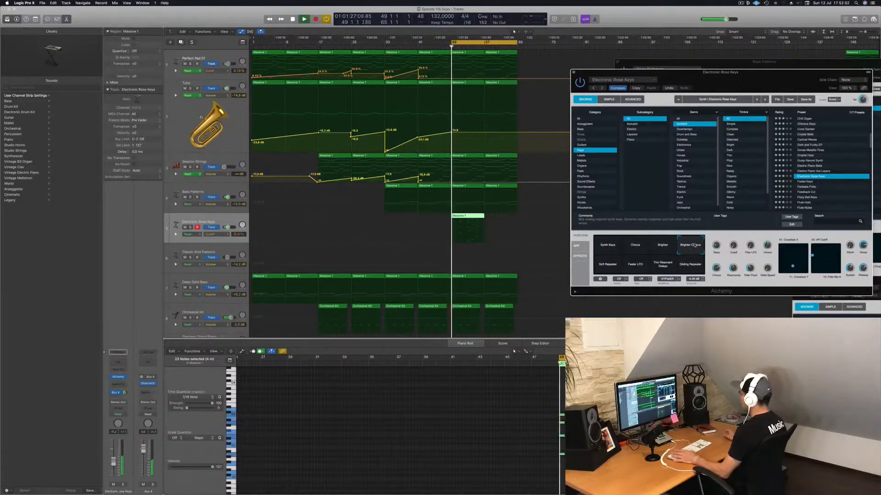
pyautogui.moveTo(785, 88); pyautogui.dragTo(754, 85)
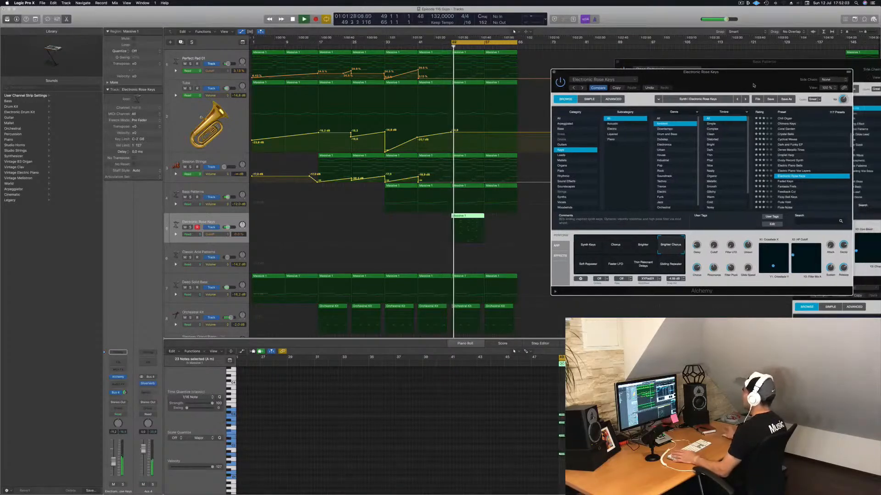
pyautogui.click(553, 72)
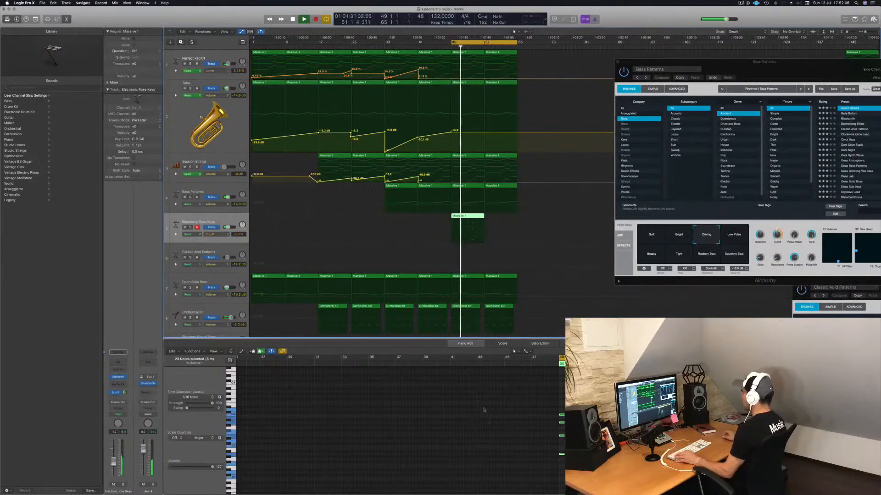
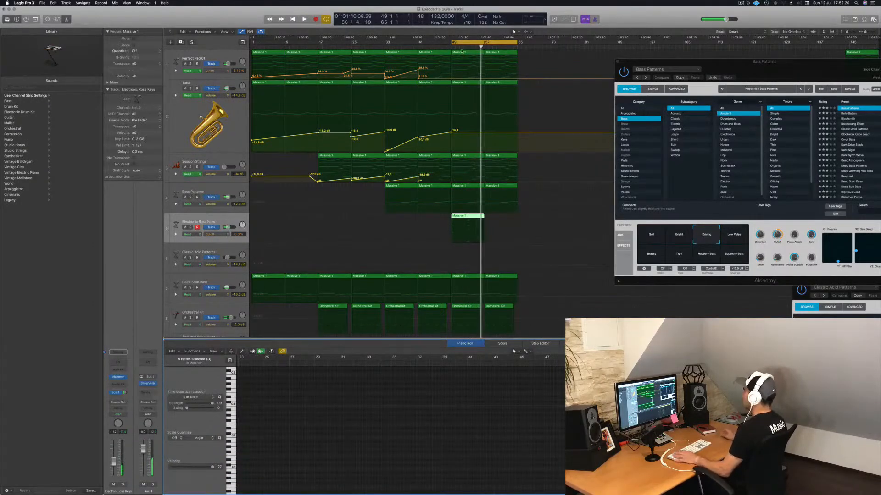
# Step: Copy the Electronic Rose Keys track's bar 49 Massive 1 region to bar 57 and play the section
pyautogui.moveTo(471, 218); pyautogui.dragTo(504, 219)
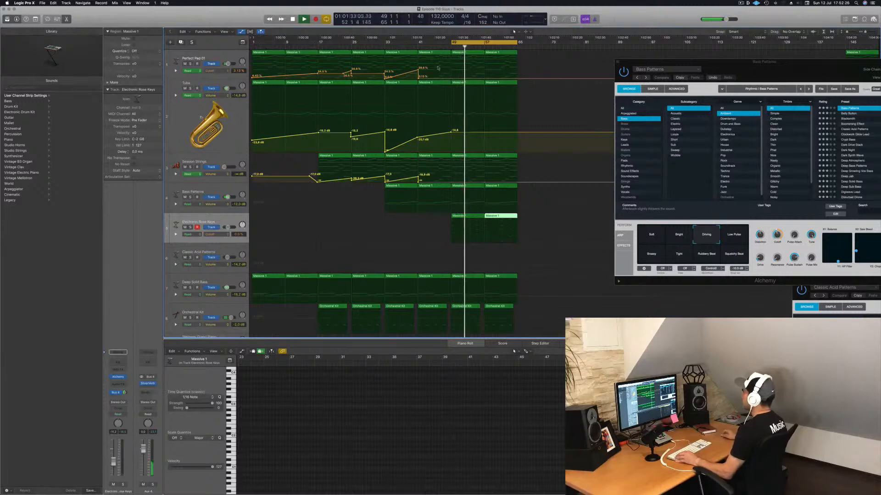
pyautogui.press('space')
pyautogui.press('space')
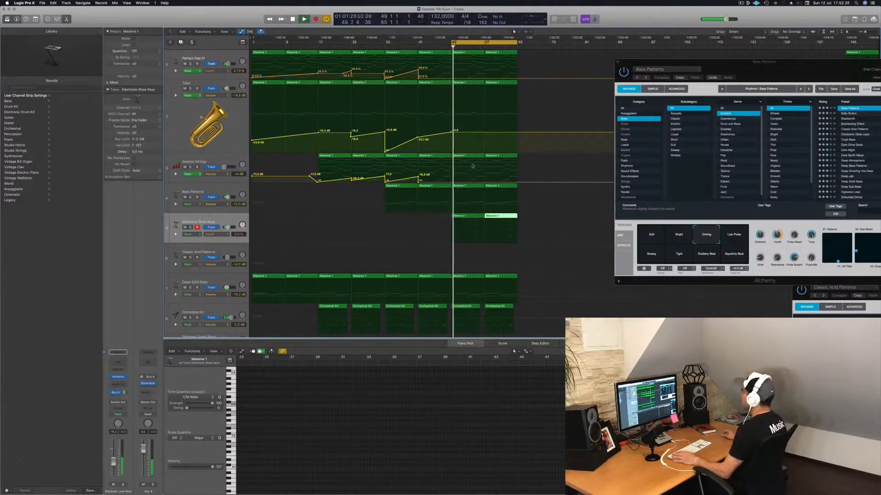
# Step: Extend the cycle start back to bar 33, play the arrangement from there and save the project
pyautogui.click(381, 44)
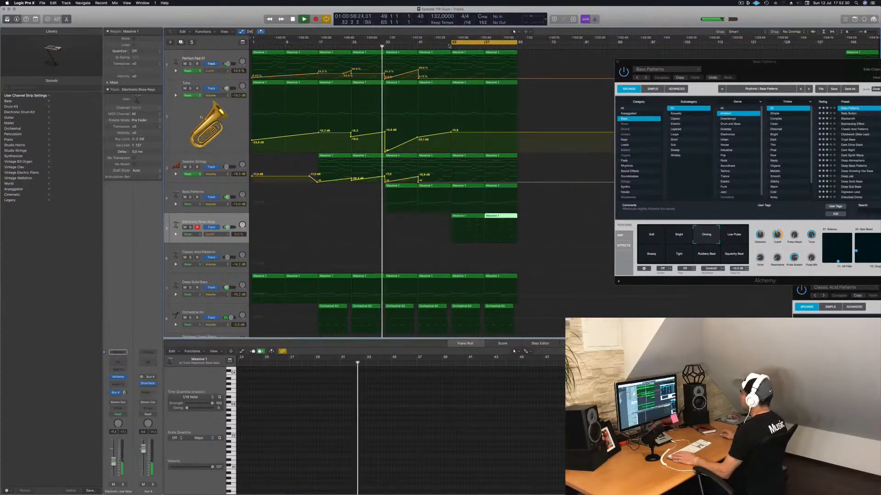
pyautogui.moveTo(452, 42); pyautogui.dragTo(385, 51)
pyautogui.press('space')
pyautogui.press('space')
pyautogui.press('super+s')
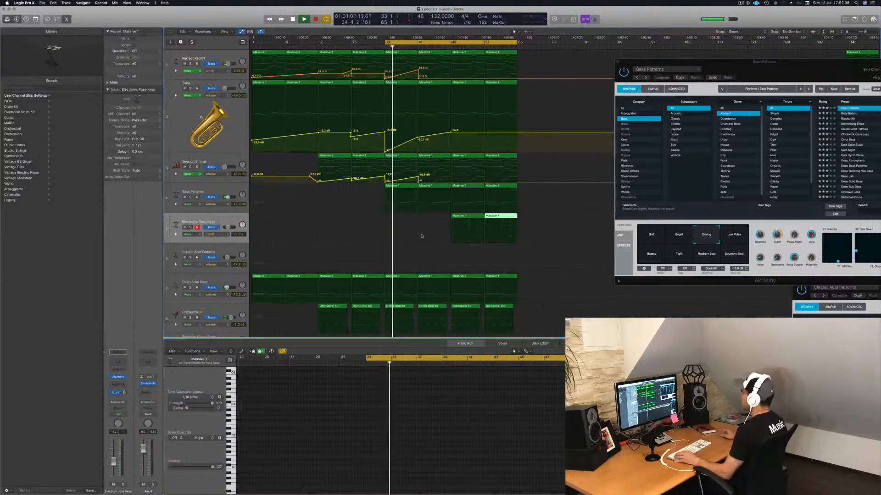
# Step: Ramp the Perfect Pad's cutoff automation up to bar 49 and drop it to 0% there, and drop the Tuba's volume to about -47 dB
pyautogui.scroll(-1, 427, 229)
pyautogui.scroll(-1, 429, 219)
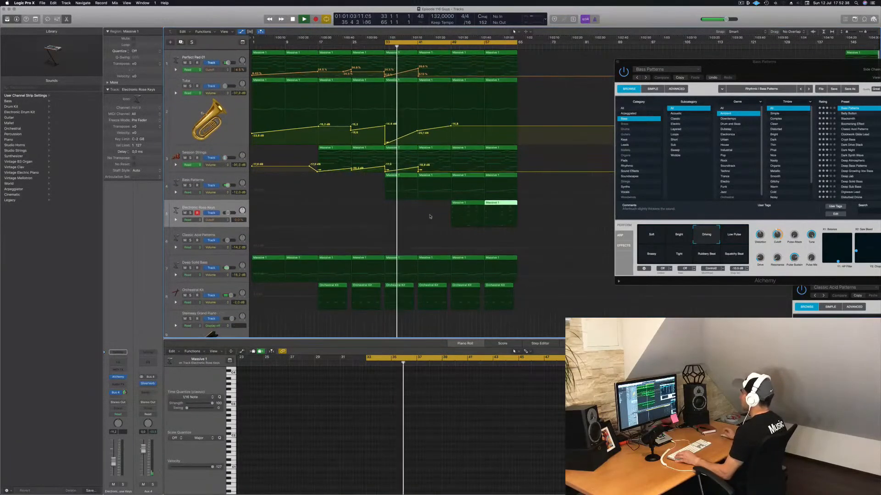
pyautogui.scroll(1, 429, 221)
pyautogui.scroll(-1, 429, 207)
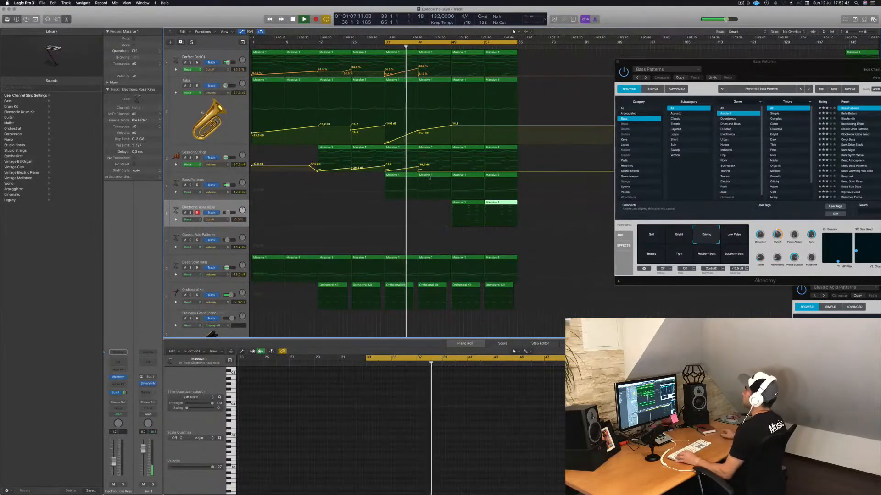
pyautogui.moveTo(451, 78); pyautogui.dragTo(450, 66)
pyautogui.click(452, 78)
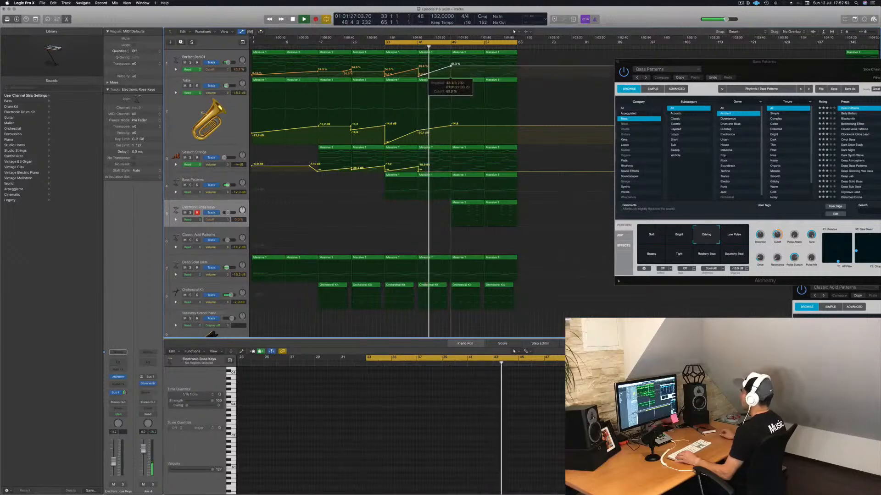
pyautogui.moveTo(450, 125); pyautogui.dragTo(451, 142)
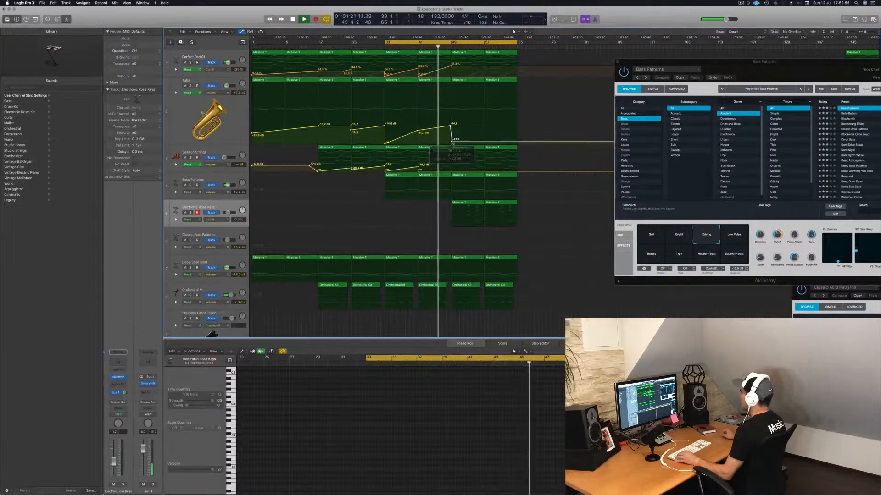
pyautogui.moveTo(450, 67); pyautogui.dragTo(451, 77)
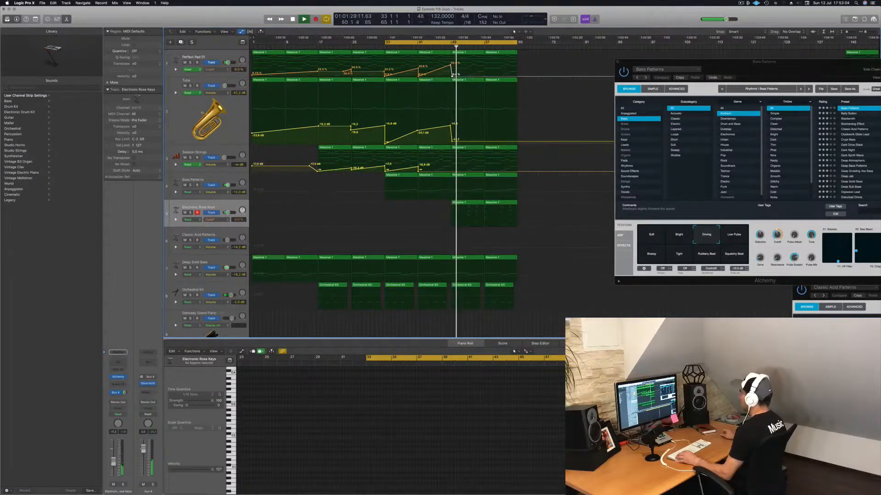
# Step: Save the project and add Session Strings volume build-ups across bars 49 to 57 and 57 to 65
pyautogui.click(446, 47)
pyautogui.press('super+s')
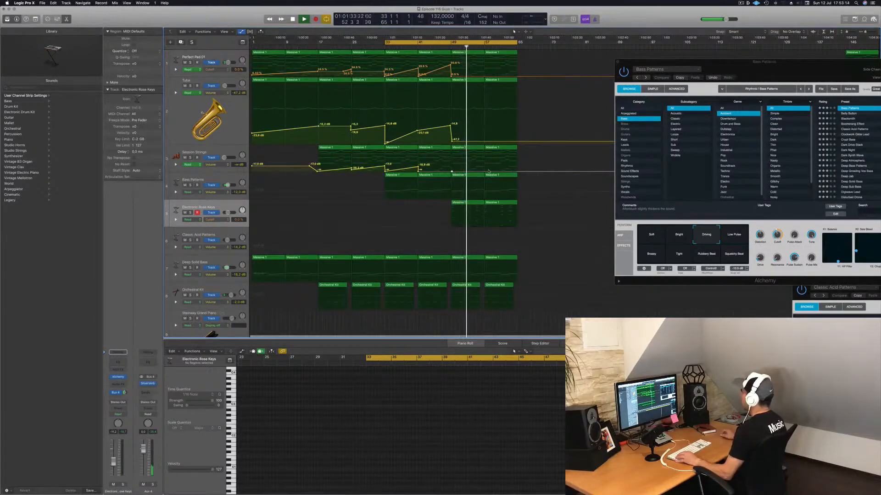
pyautogui.moveTo(484, 172); pyautogui.dragTo(516, 162)
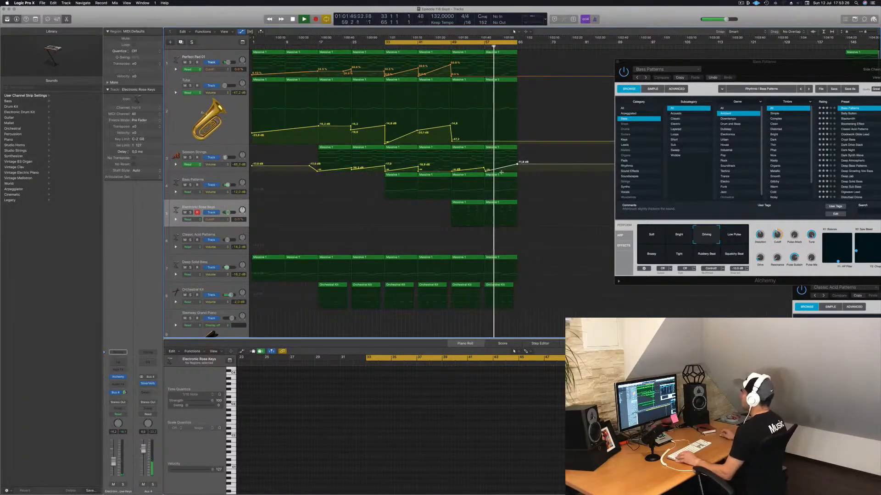
# Step: Remove the stray Massive region at the far end of the Perfect Pad track
pyautogui.moveTo(762, 65); pyautogui.dragTo(684, 165)
pyautogui.moveTo(864, 52); pyautogui.dragTo(596, 57)
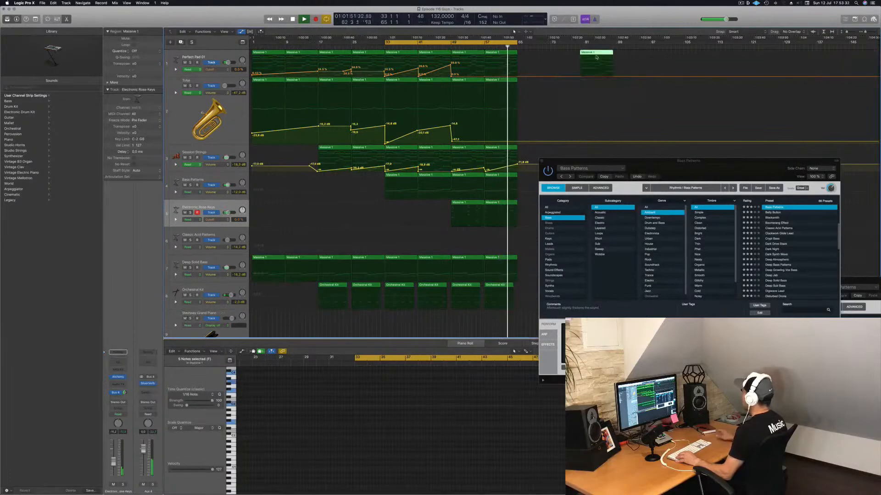
pyautogui.press('Delete')
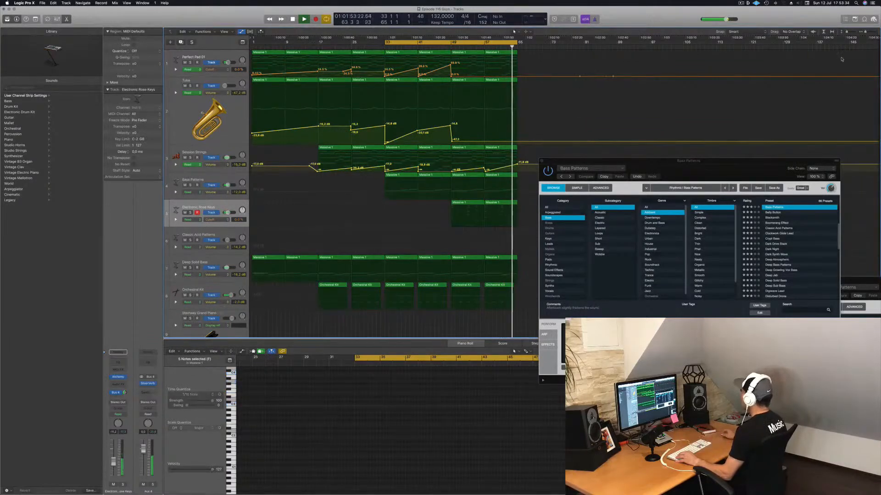
# Step: Bring the project end marker closer to the arrangement's last regions and close the Bass Patterns plug-in window
pyautogui.moveTo(798, 44); pyautogui.dragTo(487, 46)
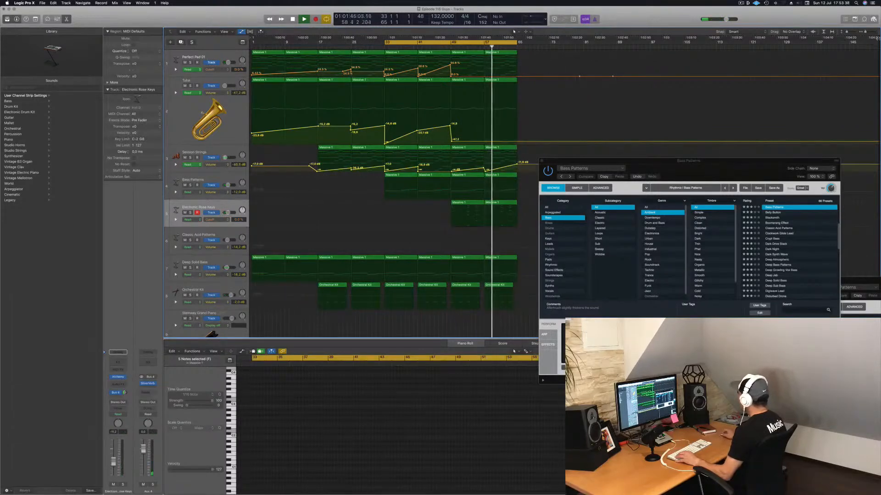
pyautogui.moveTo(874, 49); pyautogui.dragTo(683, 55)
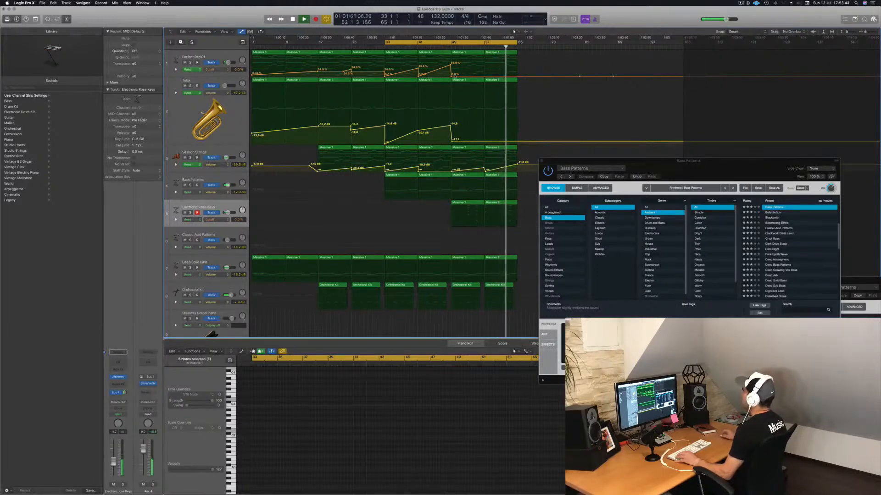
pyautogui.moveTo(627, 167); pyautogui.dragTo(613, 198)
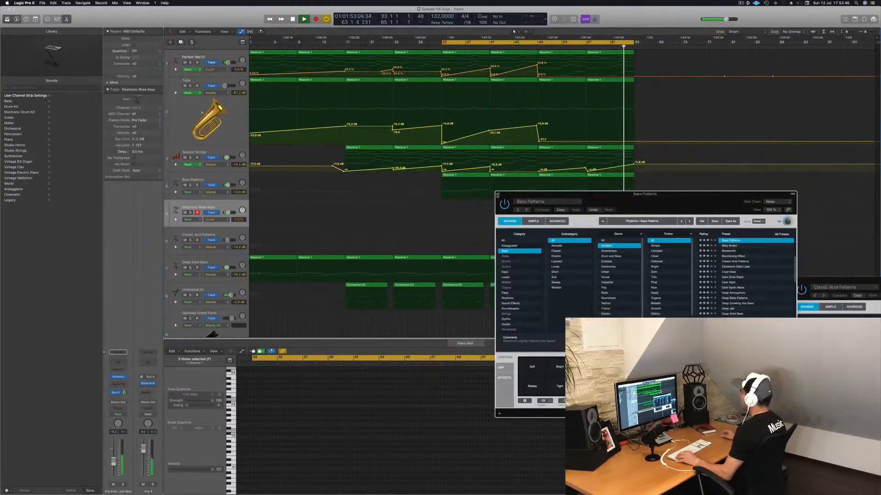
pyautogui.press('super+w')
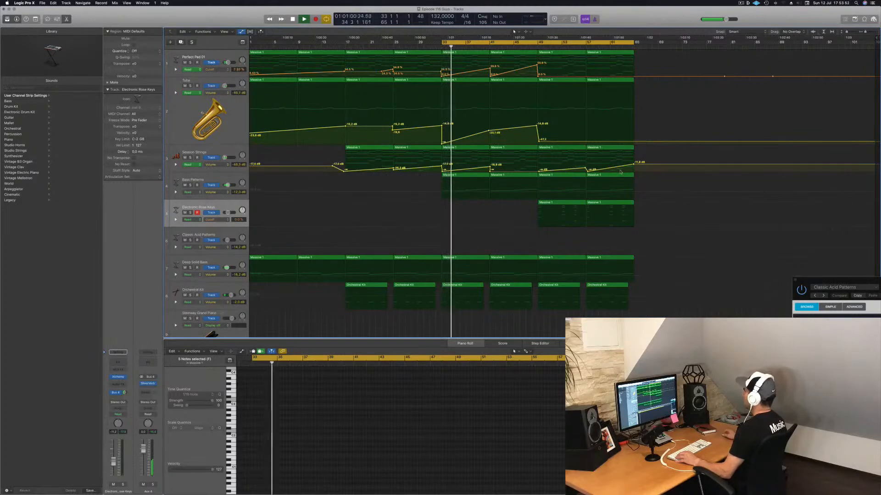
# Step: Copy the regions of all tracks between bars 49 and 65 to bar 65 and again to bar 81
pyautogui.moveTo(659, 54); pyautogui.dragTo(544, 307)
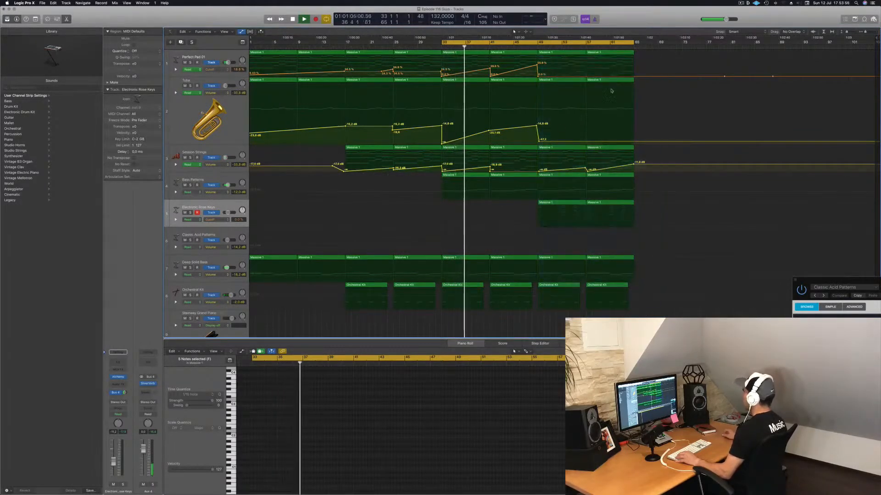
pyautogui.moveTo(659, 55); pyautogui.dragTo(544, 316)
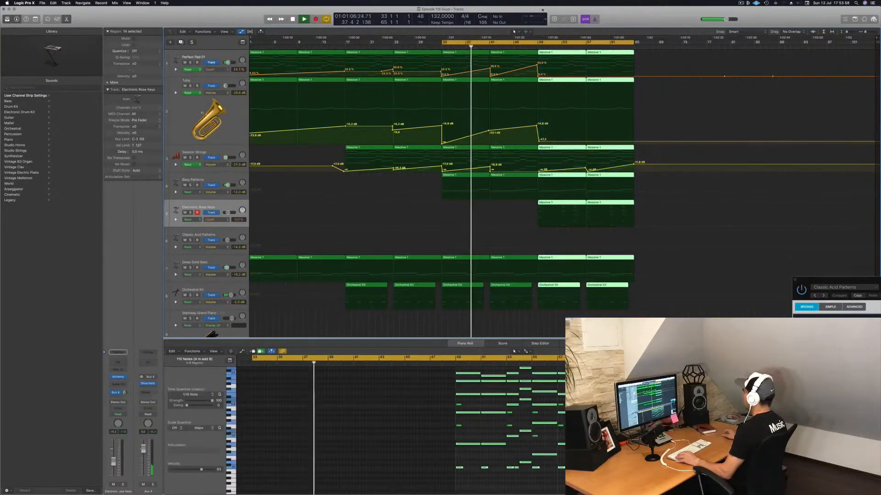
pyautogui.moveTo(557, 57); pyautogui.dragTo(646, 57)
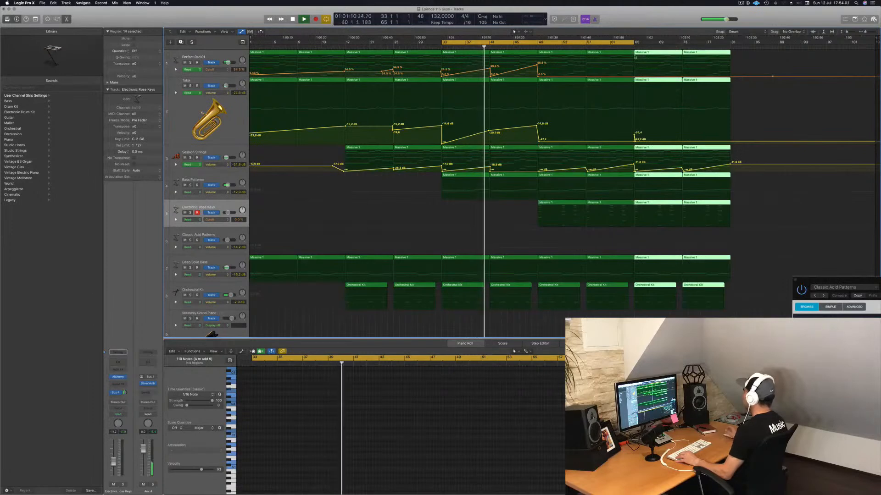
pyautogui.moveTo(637, 57); pyautogui.dragTo(750, 58)
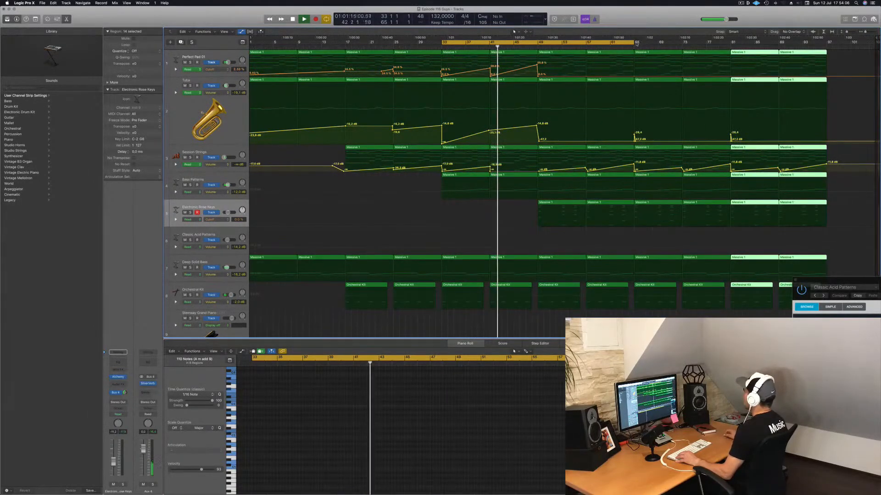
# Step: Extend the cycle range to bar 97 and audition the transition into bar 65 from about two bars before
pyautogui.moveTo(635, 42); pyautogui.dragTo(827, 43)
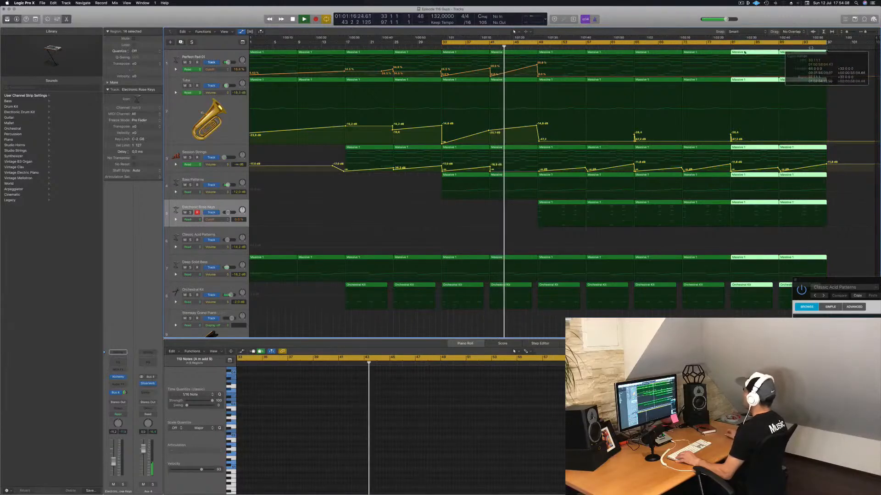
pyautogui.click(619, 47)
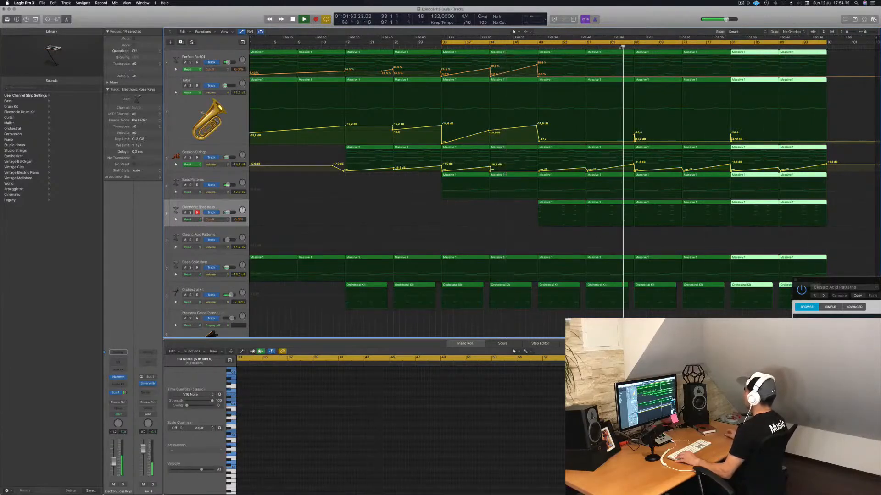
pyautogui.scroll(-3, 622, 274)
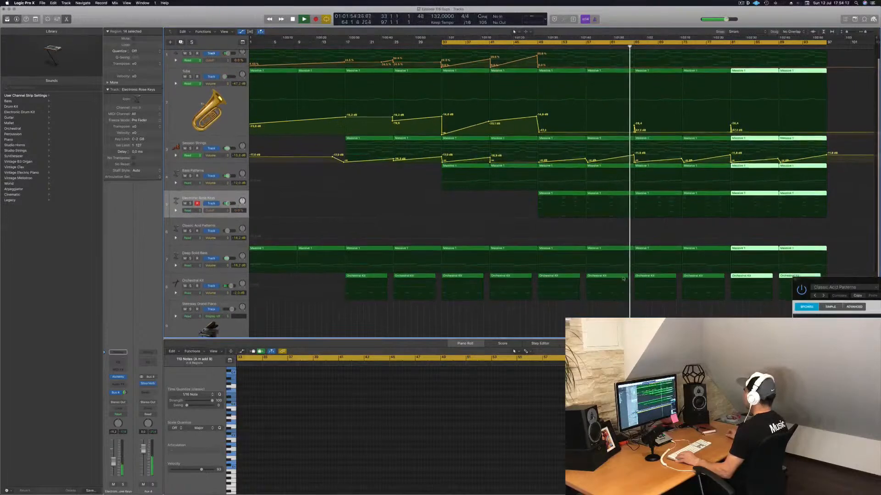
pyautogui.press('space')
# Step: Replace the Steinway Grand Piano track's instrument with Drum Machine Designer using the Big Room kit, and close its window
pyautogui.scroll(-3, 621, 274)
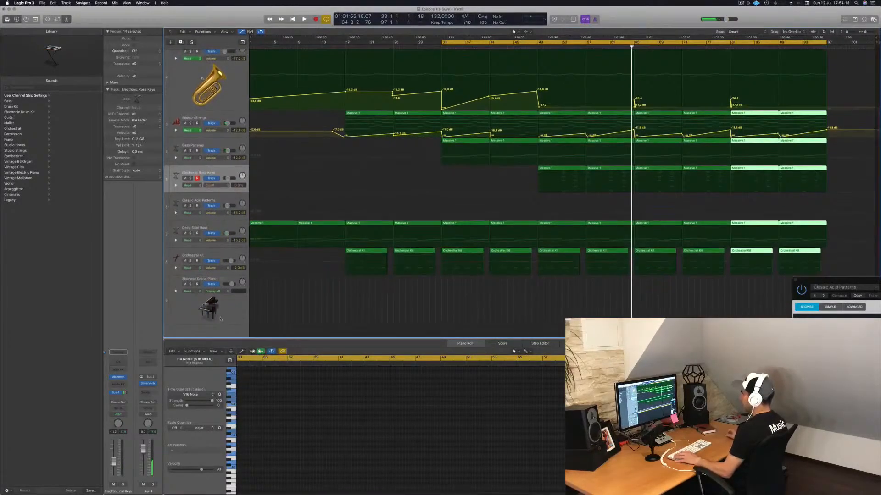
pyautogui.click(220, 320)
pyautogui.click(126, 372)
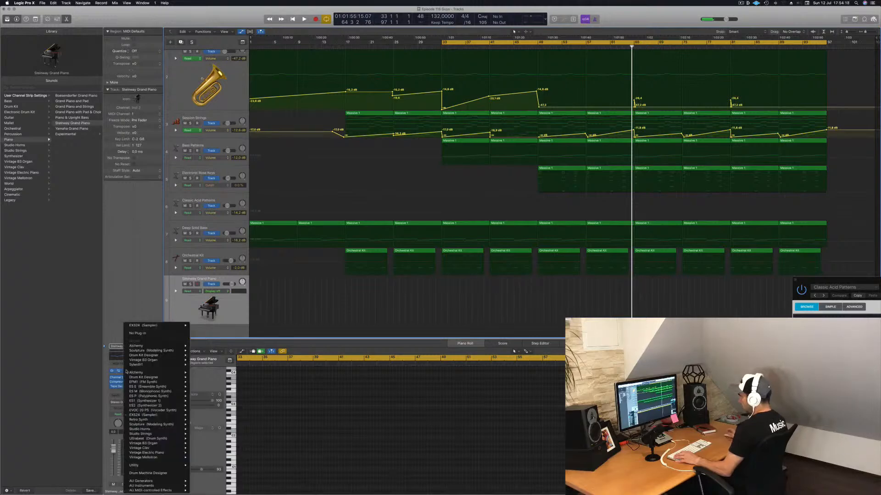
pyautogui.click(192, 417)
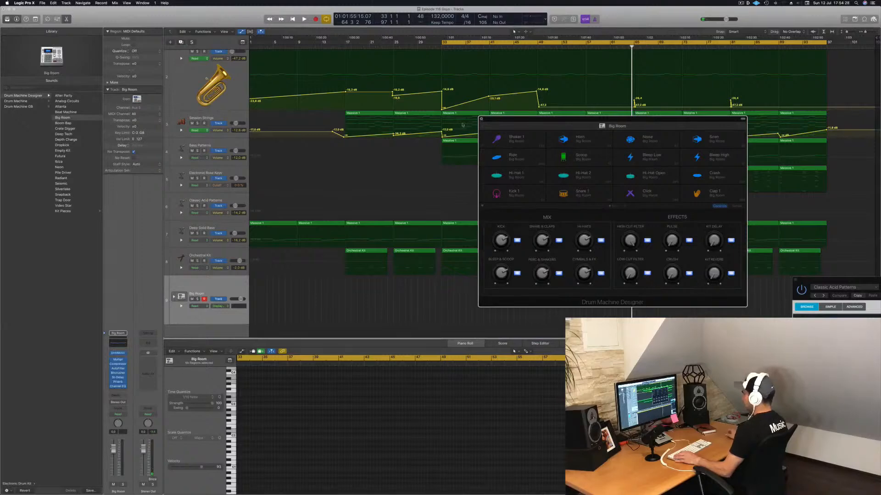
pyautogui.press('super+w')
# Step: Record four kick hits from bar 33 on the Big Room track with Musical Typing
pyautogui.press('super+k')
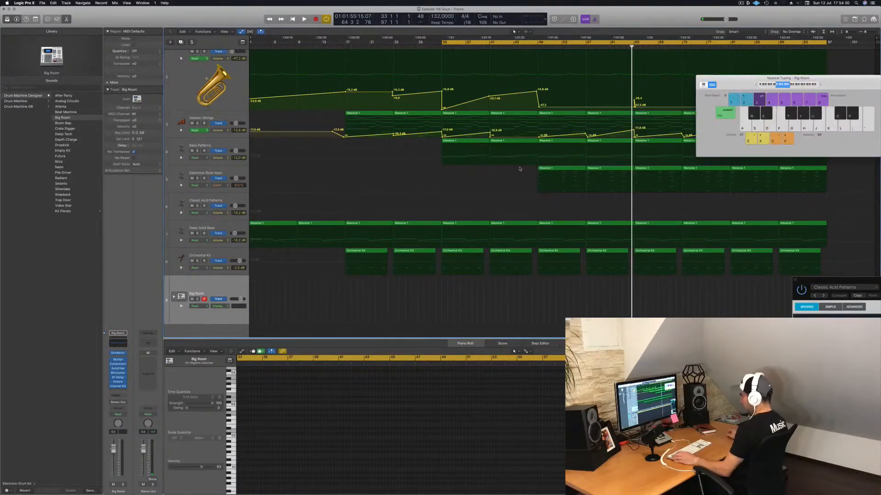
pyautogui.moveTo(725, 84); pyautogui.dragTo(697, 214)
pyautogui.press('space')
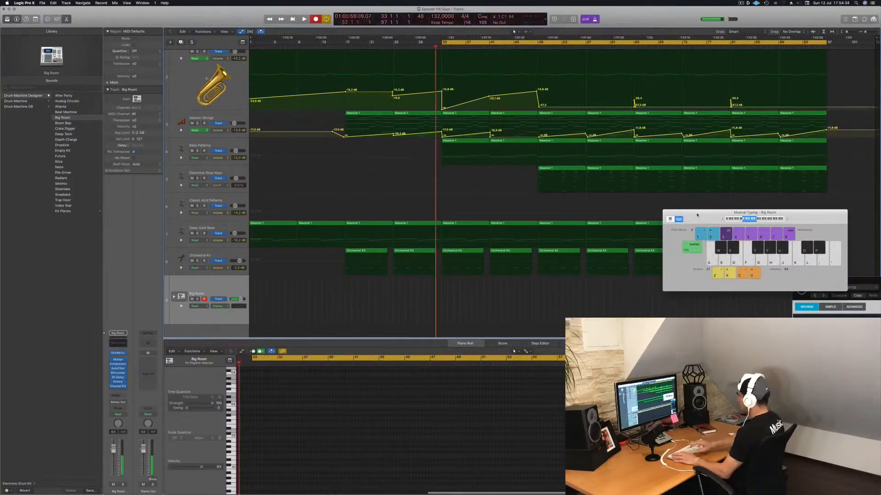
pyautogui.press('a')
pyautogui.press('a')
pyautogui.press('a')
pyautogui.press('a')
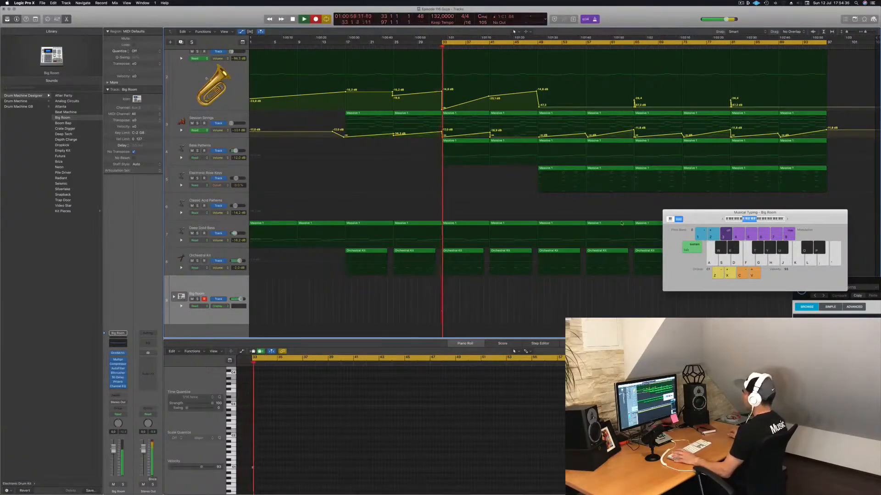
pyautogui.press('space')
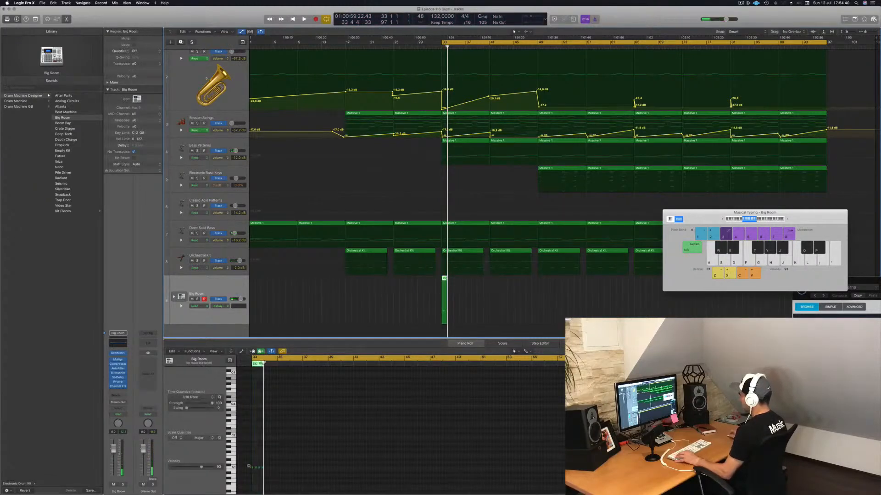
# Step: Quantize the four recorded kick notes to 1/16 and move the Big Room region to bar 65
pyautogui.hscroll(-5, 265, 469)
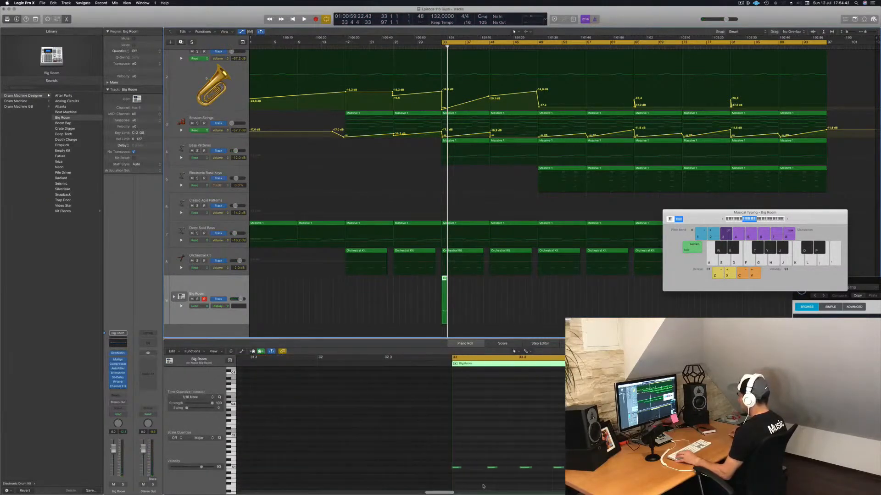
pyautogui.click(498, 481)
pyautogui.press('q')
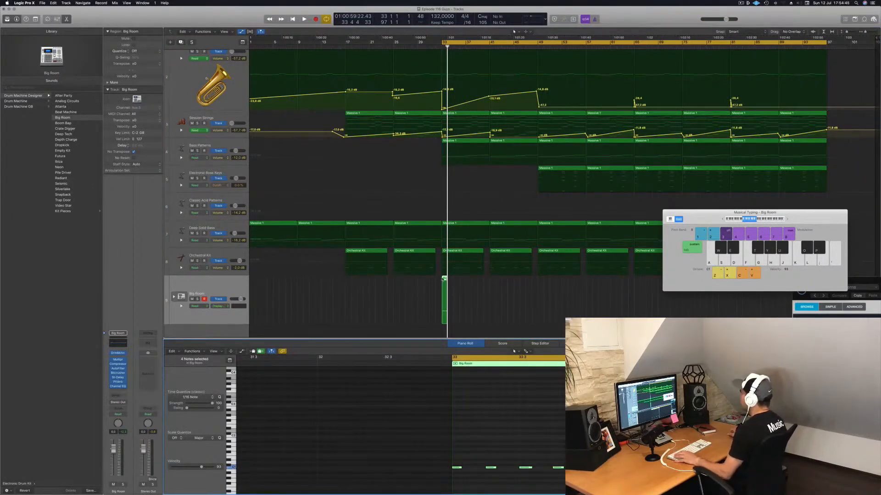
pyautogui.moveTo(444, 278); pyautogui.dragTo(636, 289)
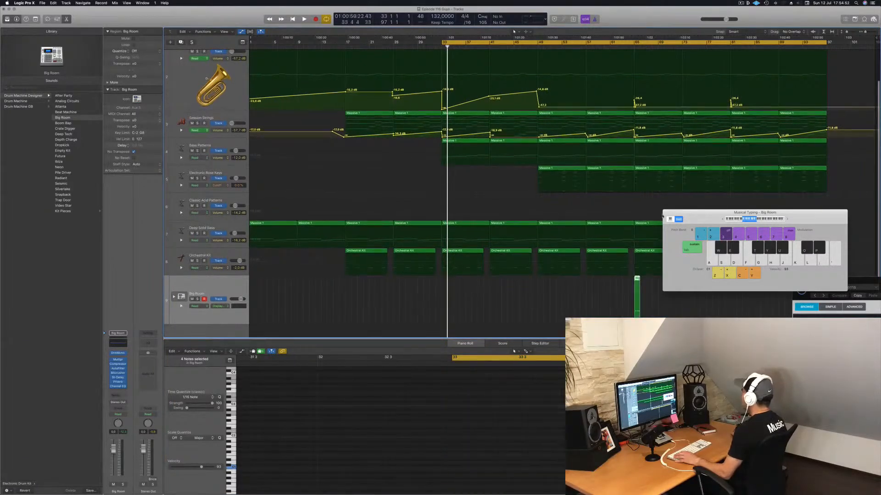
# Step: Bring the hidden Logic Pro X project back to the front and close the Musical Typing window
pyautogui.moveTo(701, 214); pyautogui.dragTo(423, 167)
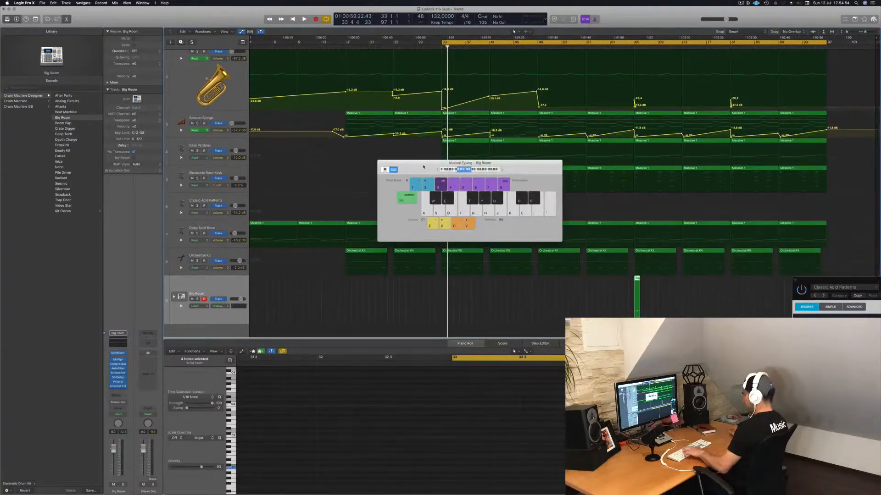
pyautogui.press('super+h')
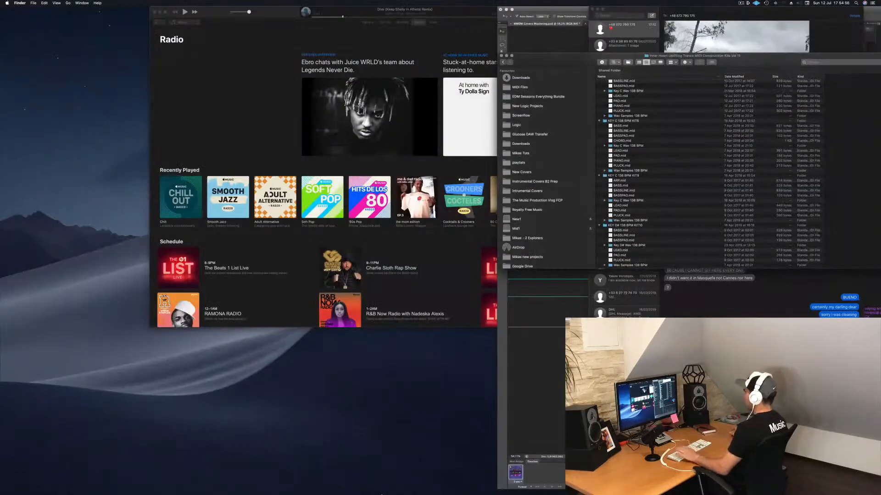
pyautogui.moveTo(381, 494)
pyautogui.click(431, 484)
pyautogui.moveTo(405, 171); pyautogui.dragTo(392, 175)
pyautogui.press('super+k')
# Step: Move the cycle range's start to bar 65 and play the song from there
pyautogui.press('space')
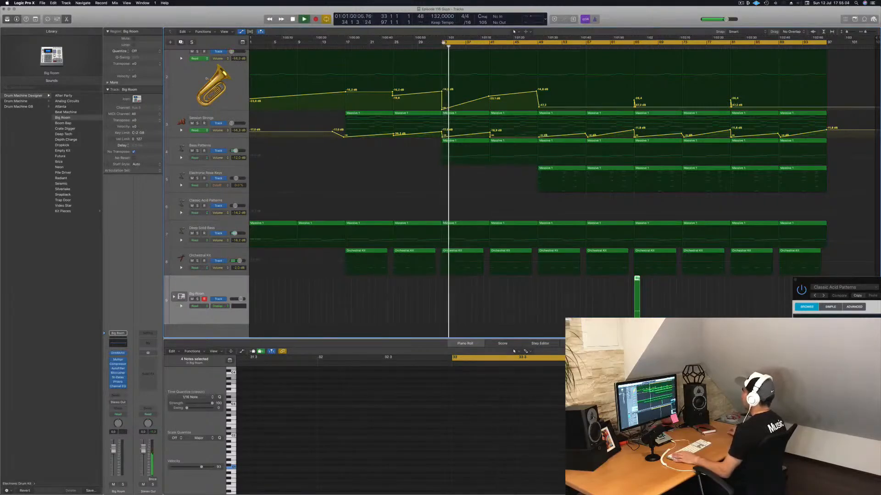
pyautogui.moveTo(443, 42); pyautogui.dragTo(612, 94)
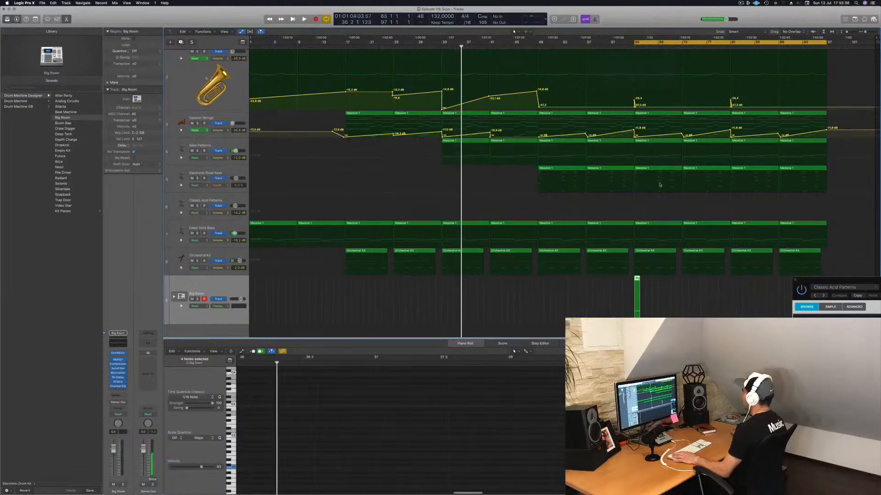
pyautogui.press('space')
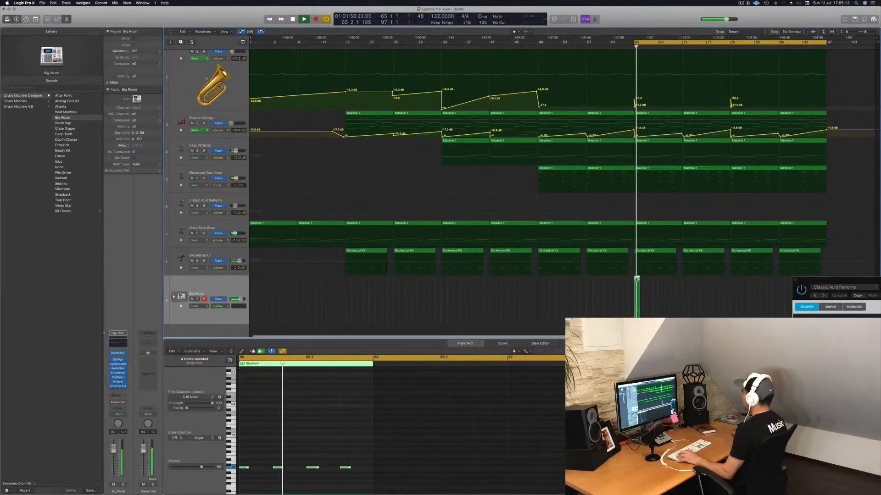
# Step: Duplicate the one-bar Big Room kick region repeatedly to fill bars 65 to 97
pyautogui.click(643, 281)
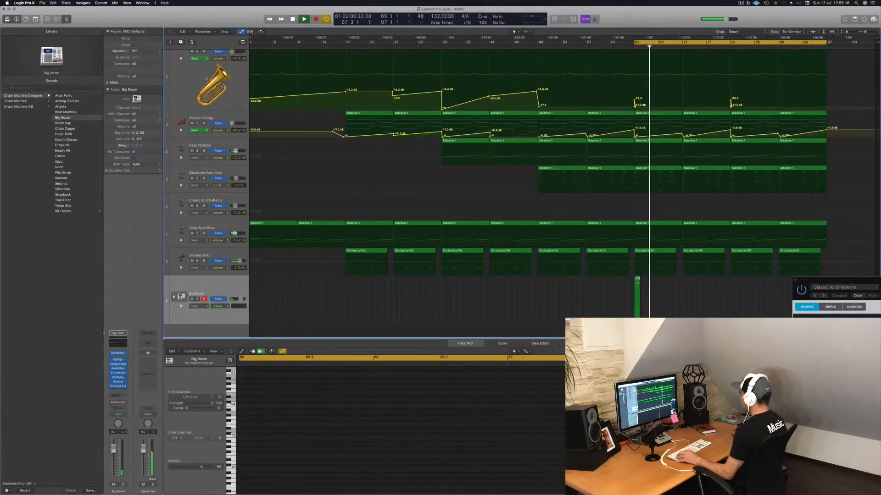
pyautogui.click(637, 287)
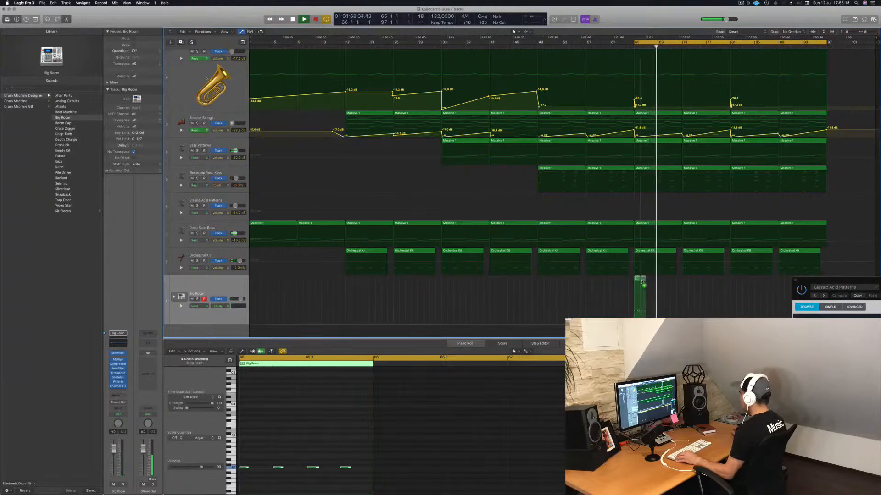
pyautogui.press('super+r')
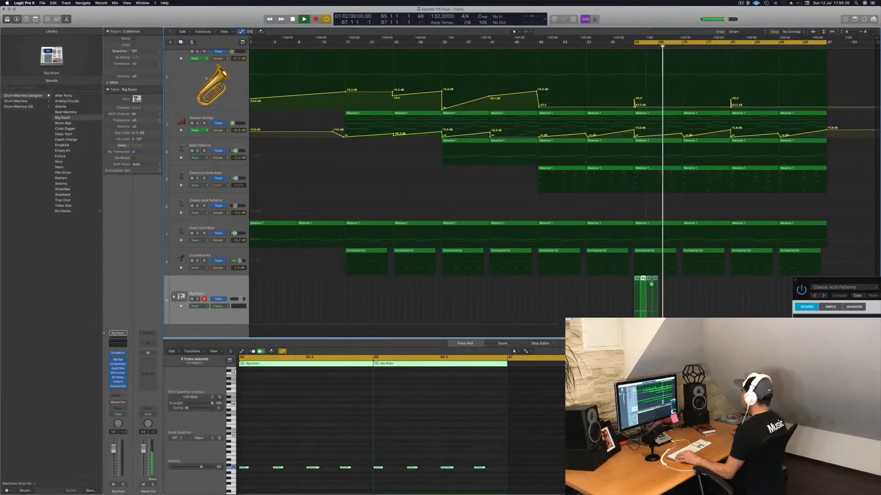
pyautogui.press('super+r')
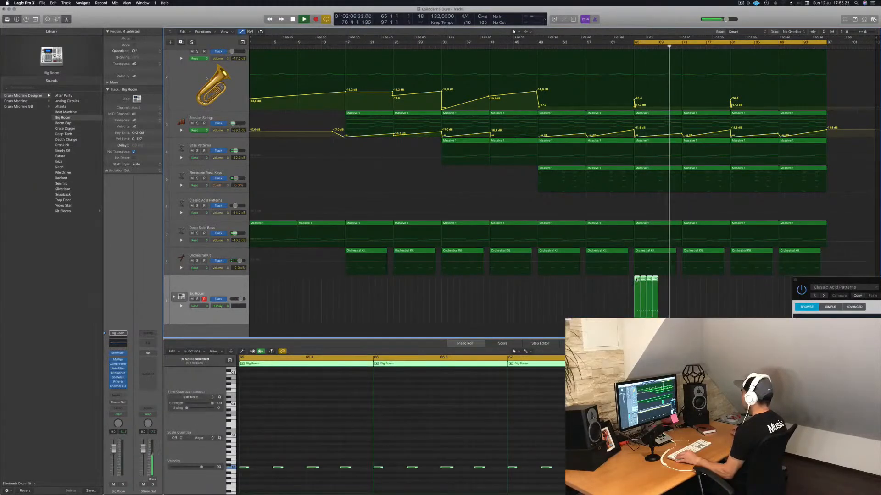
pyautogui.press('super+r')
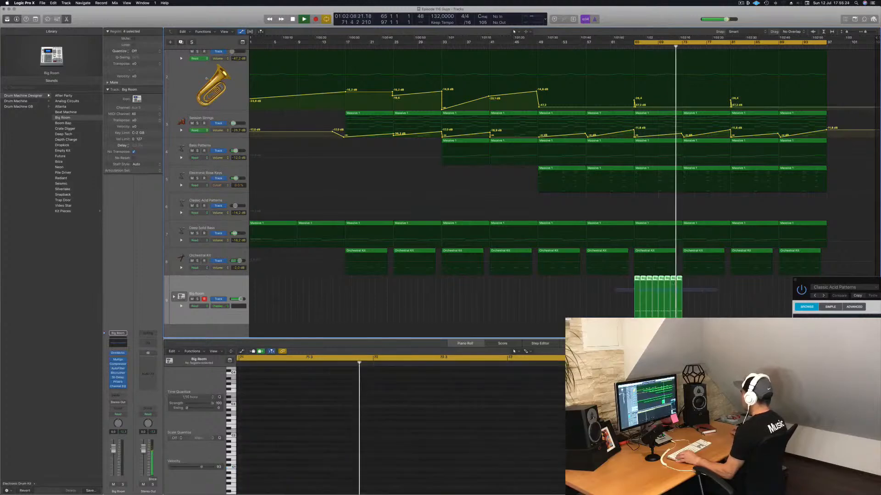
pyautogui.press('super+r')
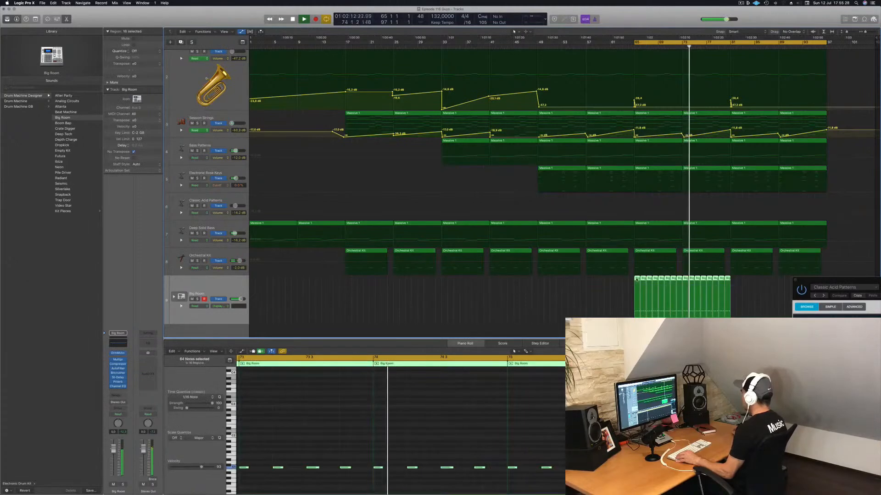
pyautogui.press('super+r')
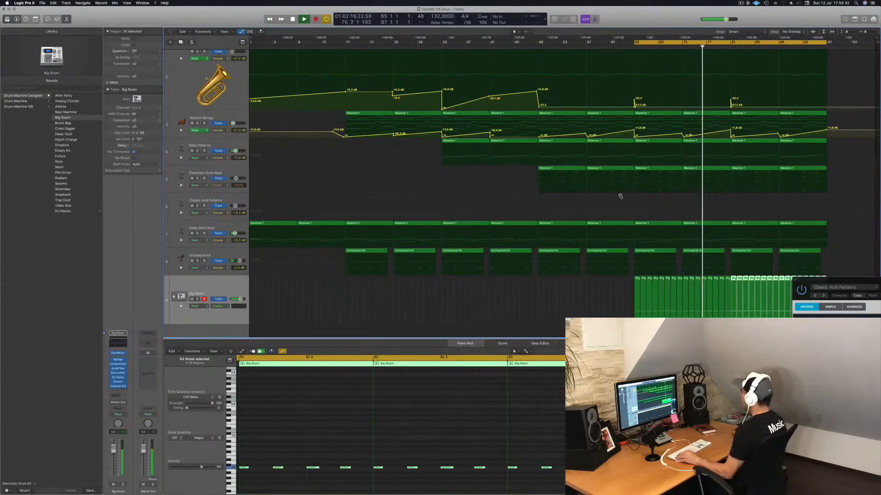
# Step: Copy the Tuba track's region from bar 73 onto the Classic Acid Patterns track at bar 81 and close the piano roll
pyautogui.scroll(-3, 615, 196)
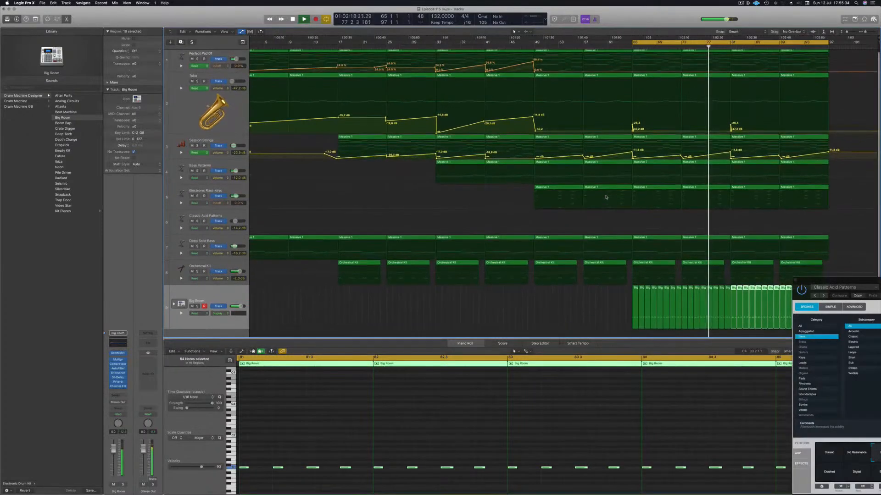
pyautogui.hscroll(-1, 390, 207)
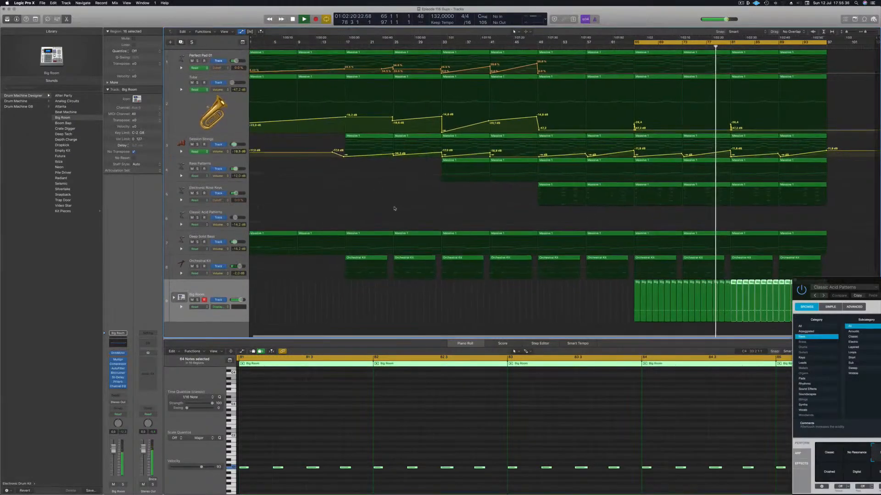
pyautogui.click(705, 79)
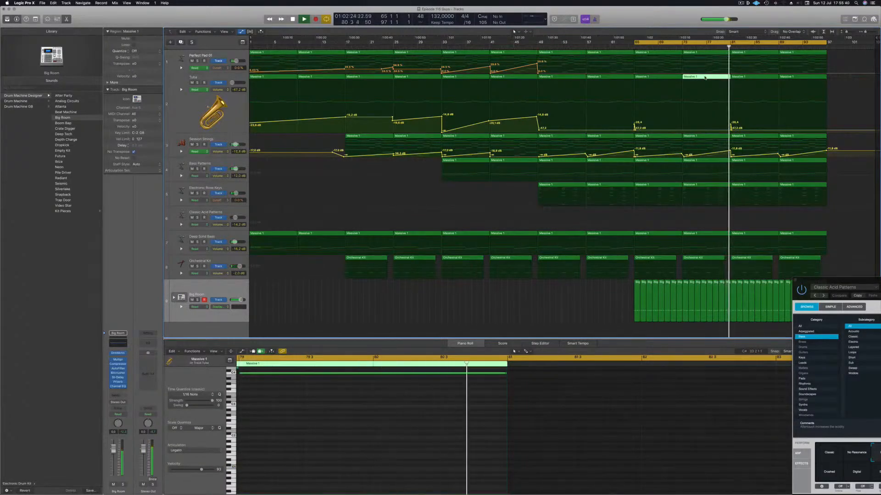
pyautogui.moveTo(704, 77); pyautogui.dragTo(754, 214)
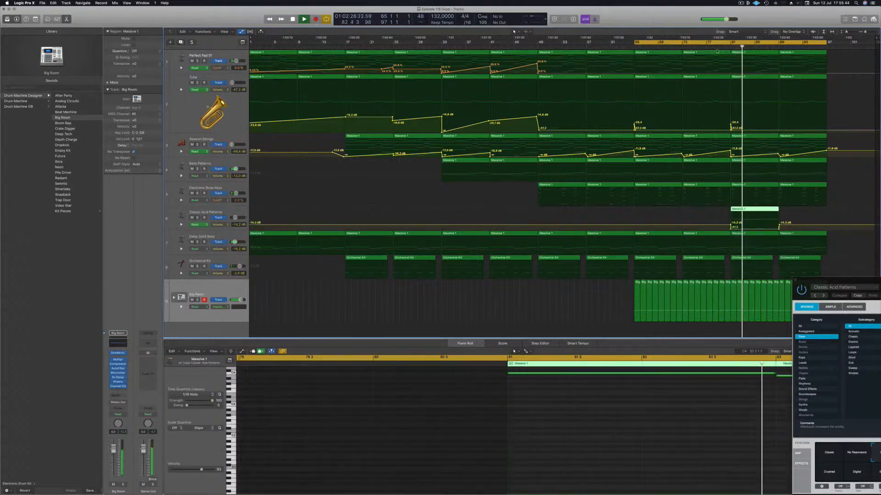
pyautogui.click(232, 213)
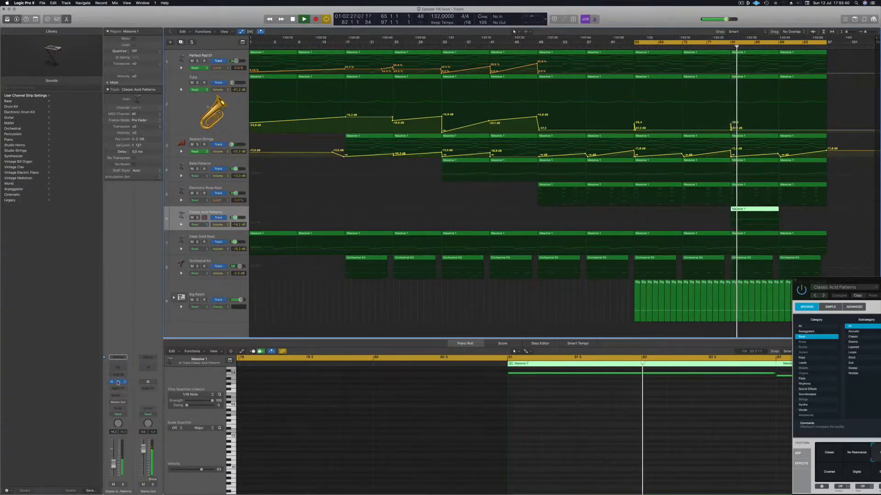
pyautogui.press('p')
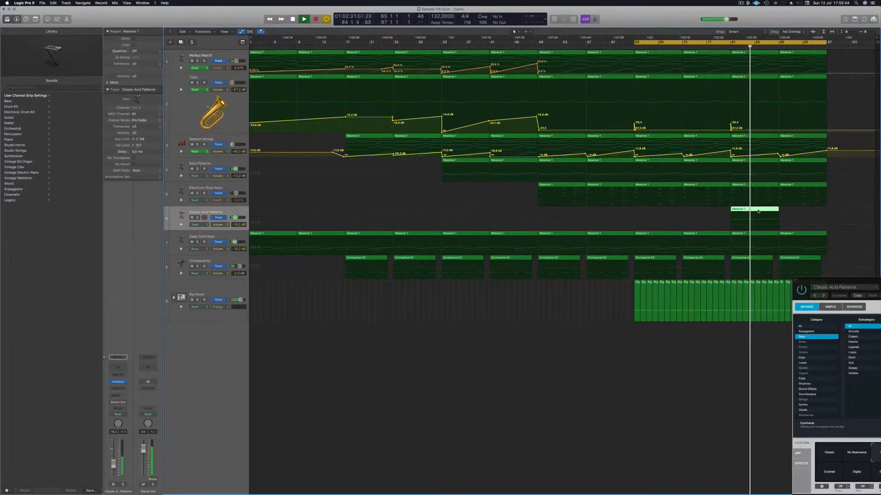
# Step: Fill bars 81 to 97 of the Classic Acid Patterns track with copies of the Deep Solid Bass region and save the project
pyautogui.moveTo(754, 235); pyautogui.dragTo(754, 224)
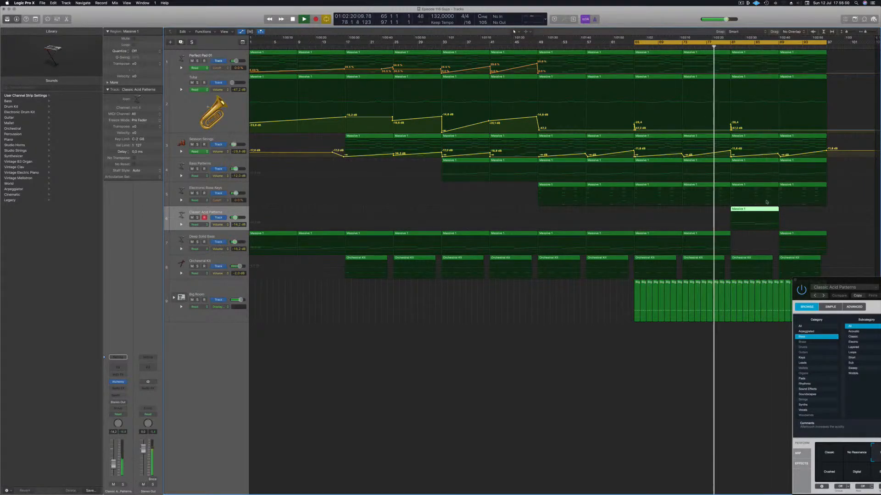
pyautogui.moveTo(761, 209); pyautogui.dragTo(760, 236)
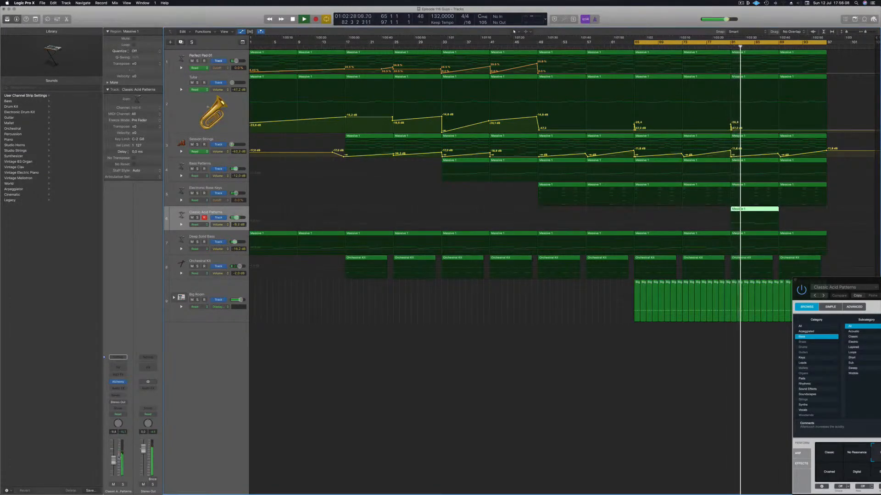
pyautogui.moveTo(755, 211); pyautogui.dragTo(800, 212)
pyautogui.press('super+s')
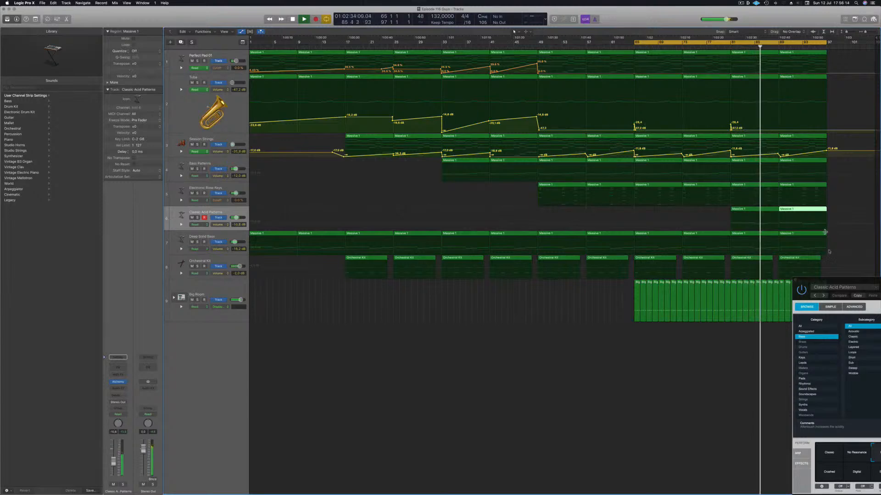
# Step: Open the Alchemy synth on Classic Acid Patterns, play from just before bar 81 and audition its performance sound variations
pyautogui.moveTo(842, 278); pyautogui.dragTo(442, 174)
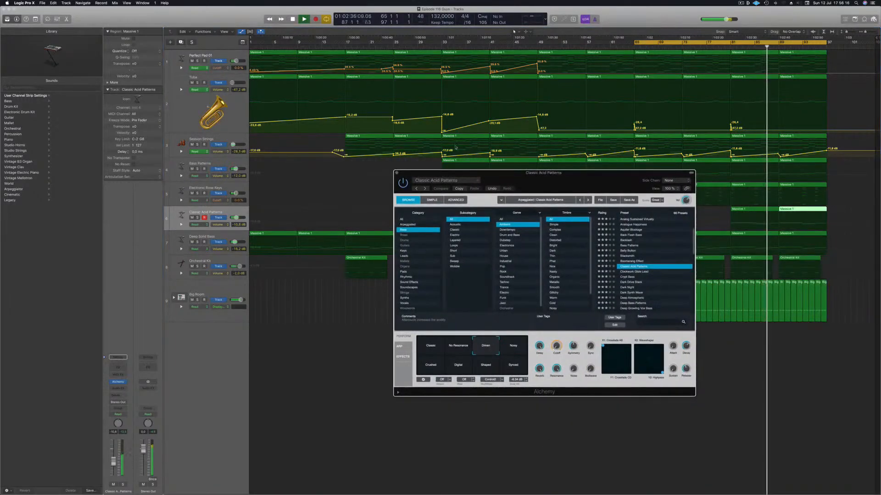
pyautogui.click(396, 173)
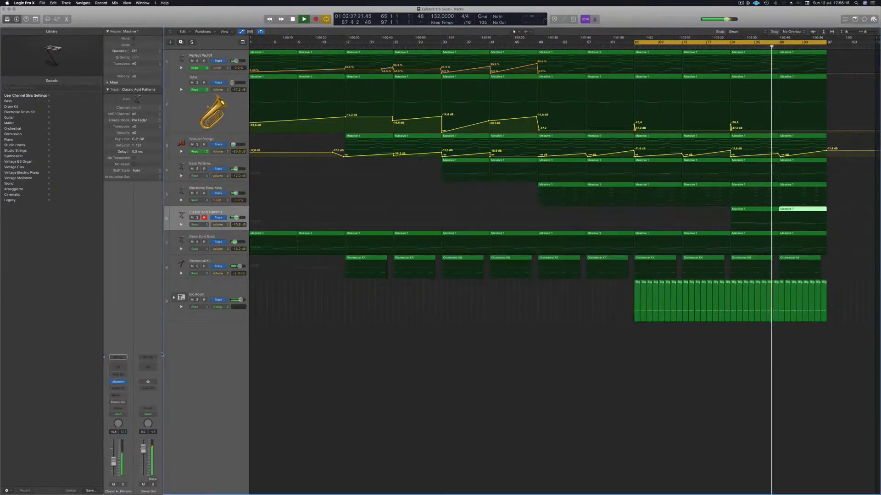
pyautogui.click(118, 383)
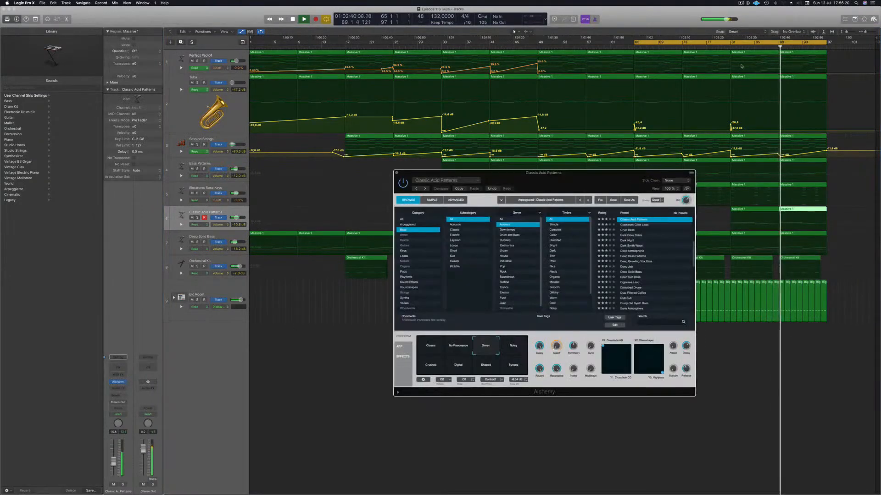
pyautogui.click(725, 47)
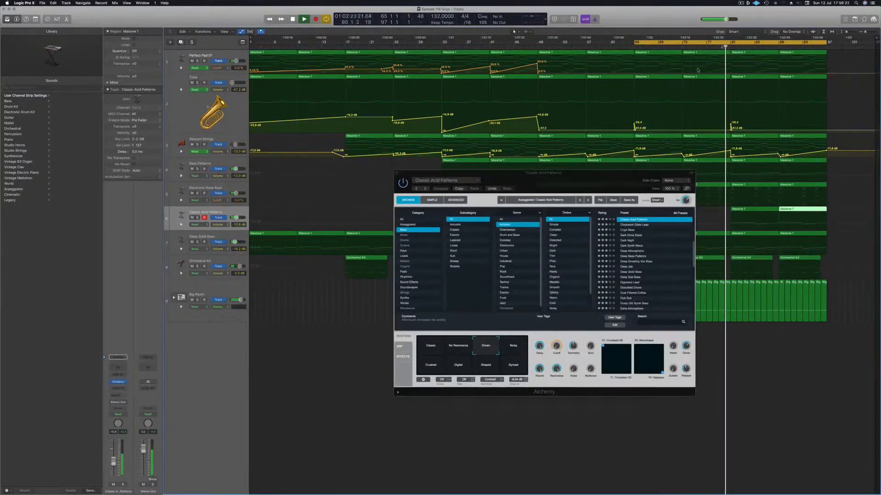
pyautogui.click(513, 347)
pyautogui.click(515, 363)
pyautogui.click(449, 370)
pyautogui.click(434, 370)
pyautogui.click(436, 352)
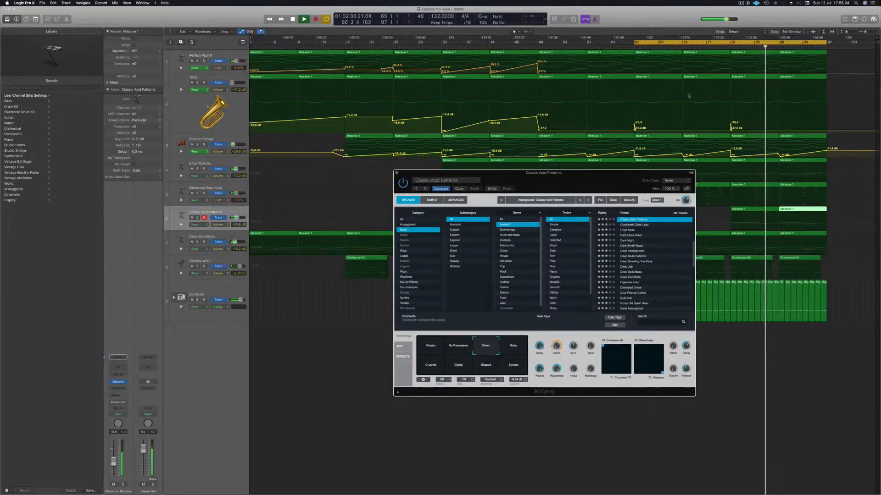
# Step: Set Classic Acid Patterns to Touch automation and ramp its Cutoff up from bar 81 to about 31 % at bar 97
pyautogui.click(330, 185)
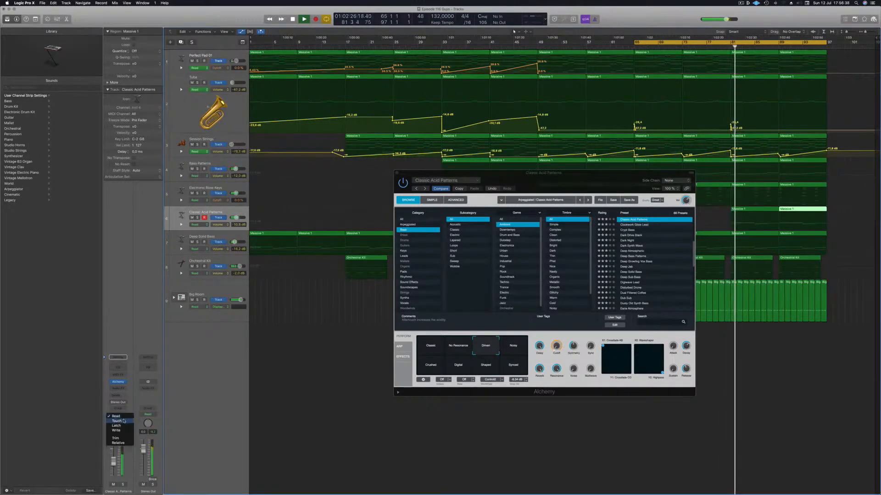
pyautogui.click(120, 421)
pyautogui.moveTo(555, 348); pyautogui.dragTo(556, 347)
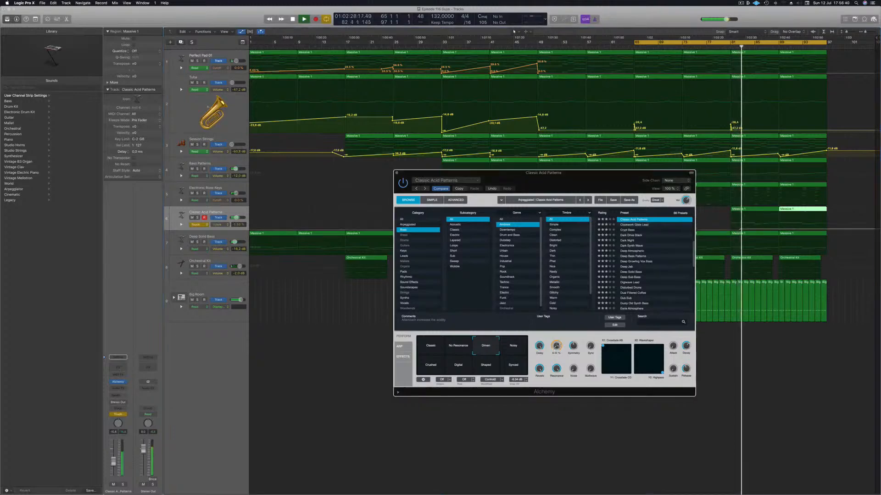
pyautogui.click(397, 173)
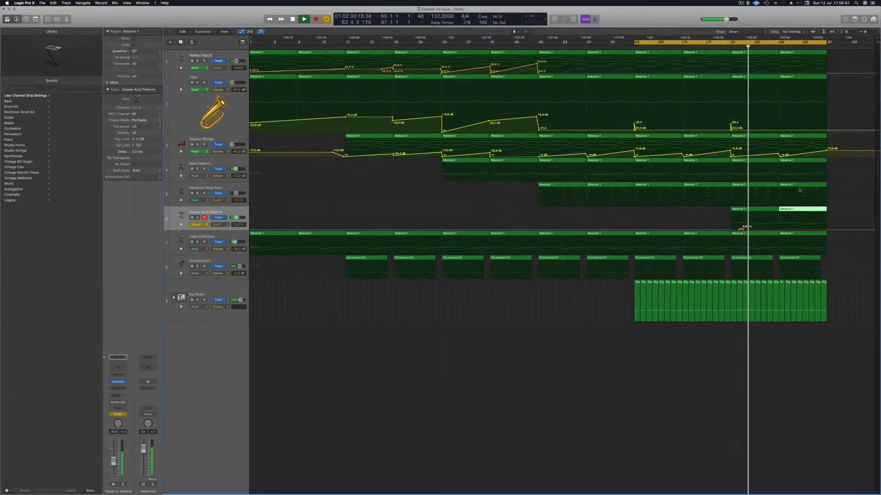
pyautogui.moveTo(748, 230); pyautogui.dragTo(826, 223)
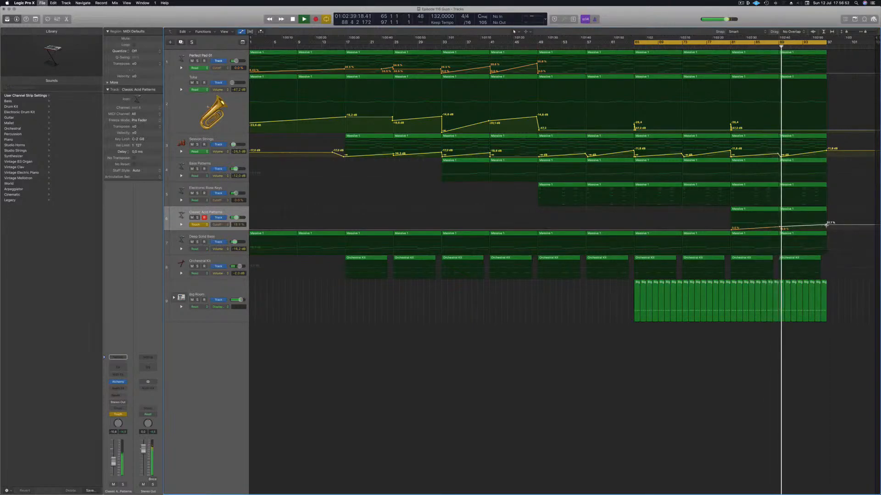
pyautogui.hscroll(-1, 755, 302)
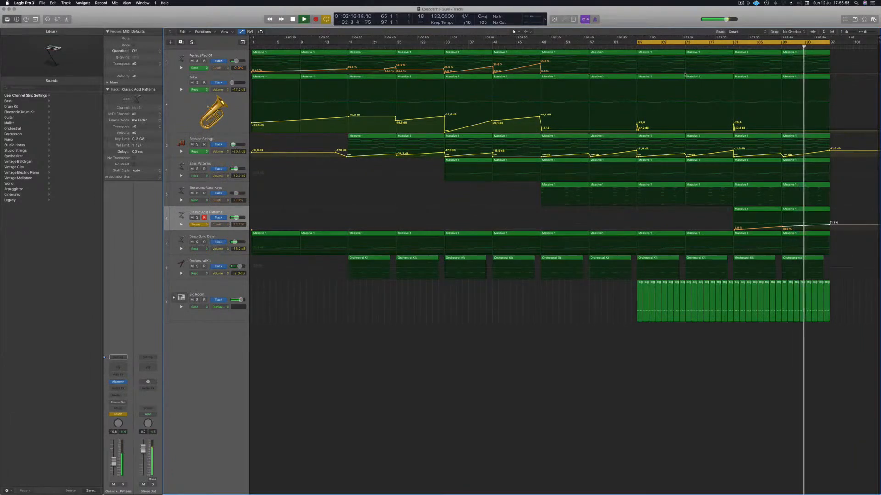
# Step: Stretch the cycle range to cover bars 1 to 101 and play the song from the beginning
pyautogui.moveTo(829, 43); pyautogui.dragTo(852, 44)
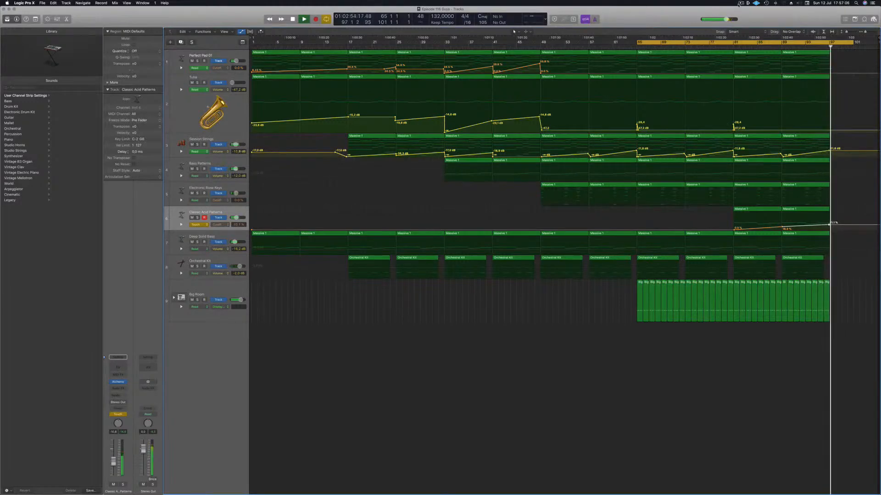
pyautogui.click(740, 3)
pyautogui.click(642, 23)
pyautogui.press('space')
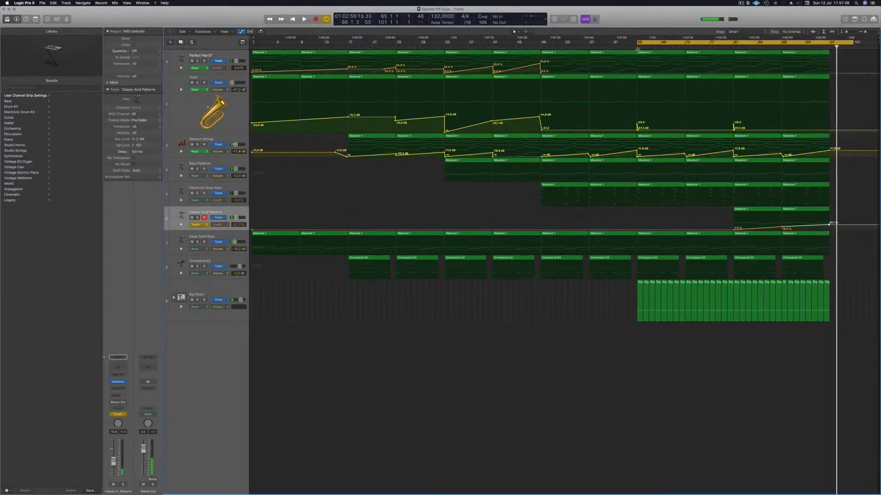
pyautogui.moveTo(637, 42); pyautogui.dragTo(212, 72)
pyautogui.press('space')
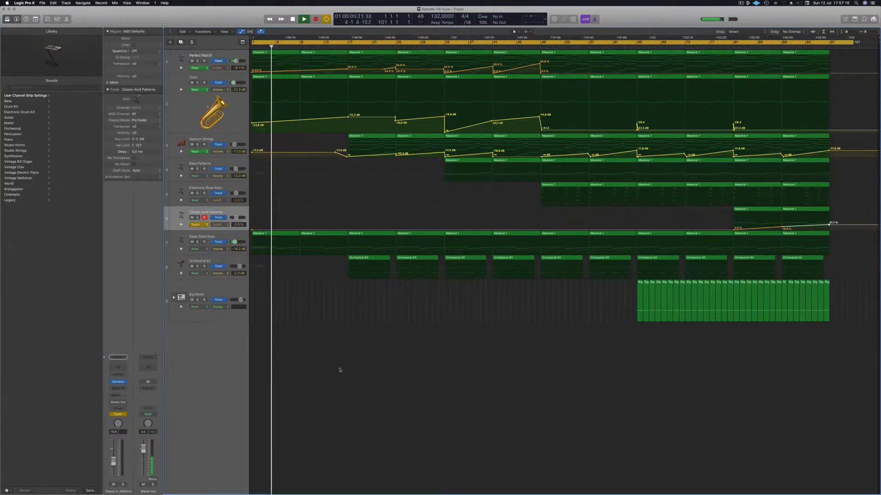
# Step: Adjust the track heights and expand the Big Room track to show its individual kit piece tracks
pyautogui.scroll(5, 333, 376)
pyautogui.scroll(5, 333, 376)
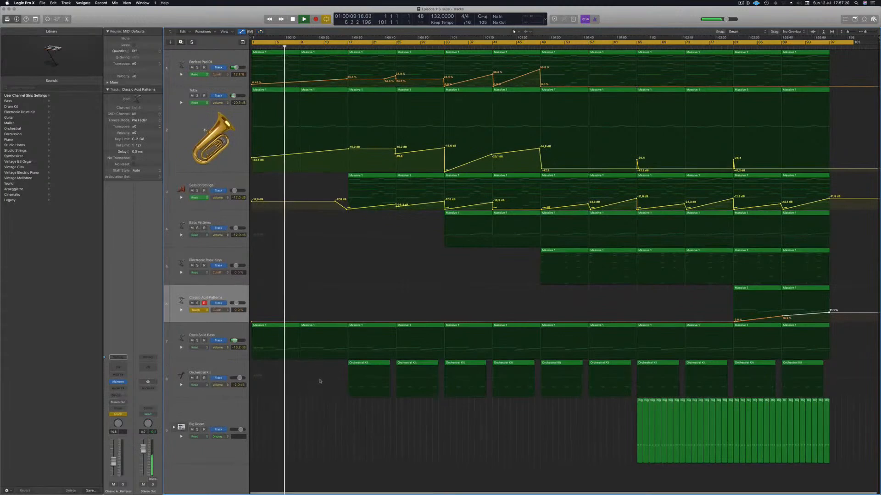
pyautogui.scroll(-3, 321, 380)
pyautogui.scroll(-4, 320, 378)
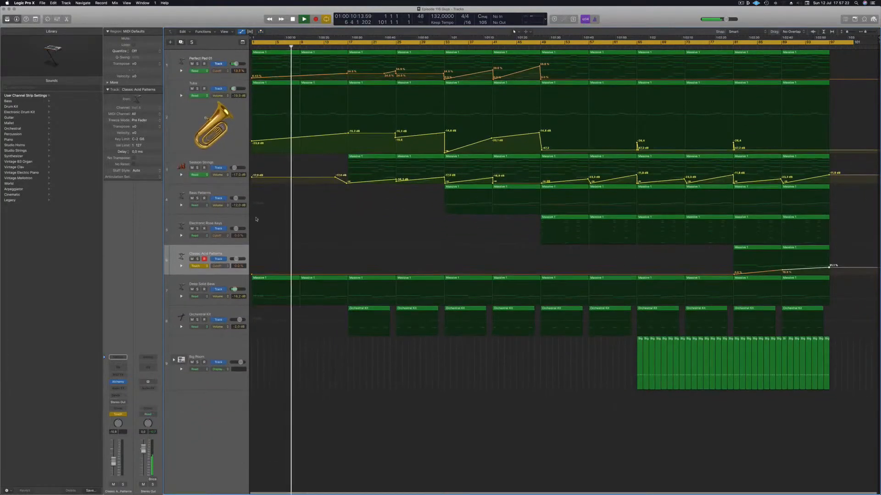
pyautogui.click(216, 248)
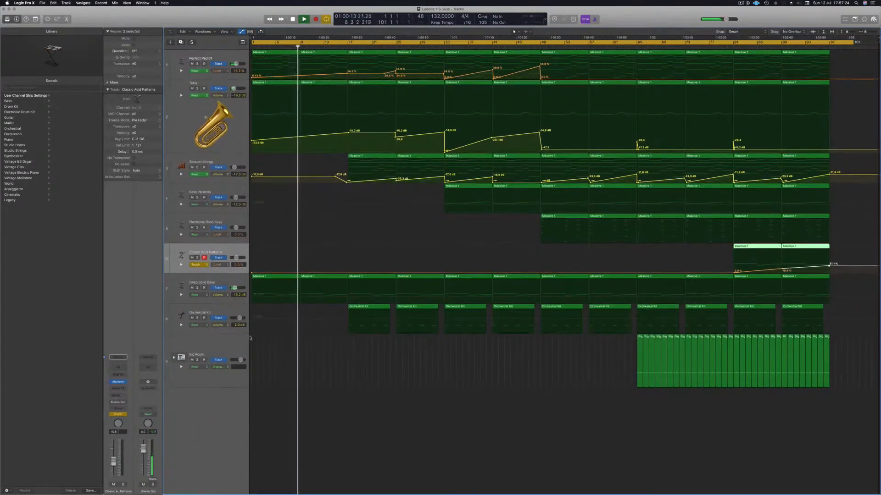
pyautogui.click(209, 345)
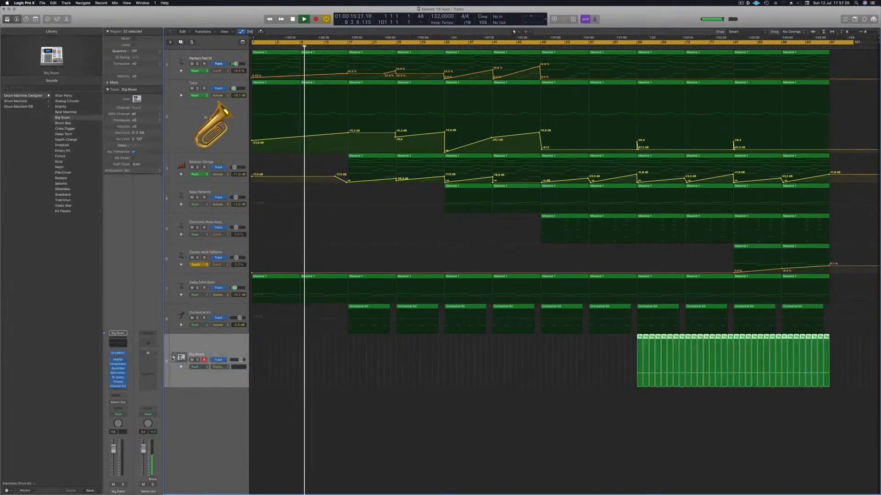
pyautogui.scroll(-2, 338, 368)
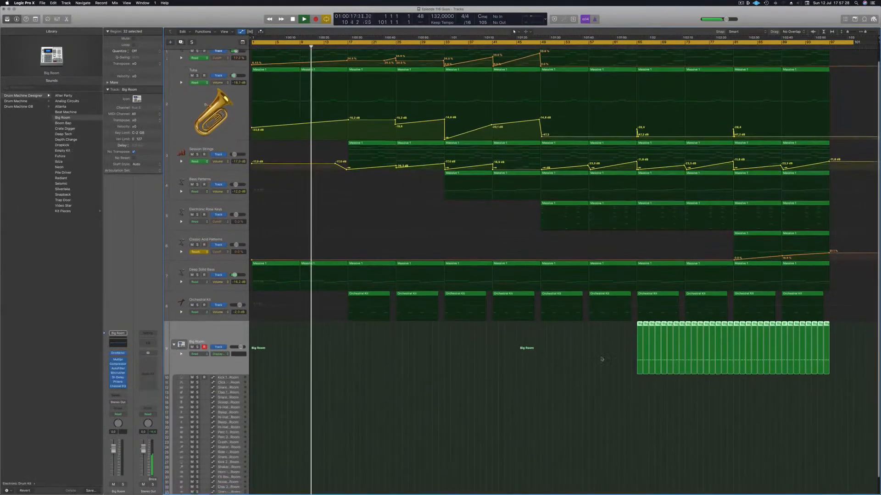
pyautogui.scroll(-2, 368, 409)
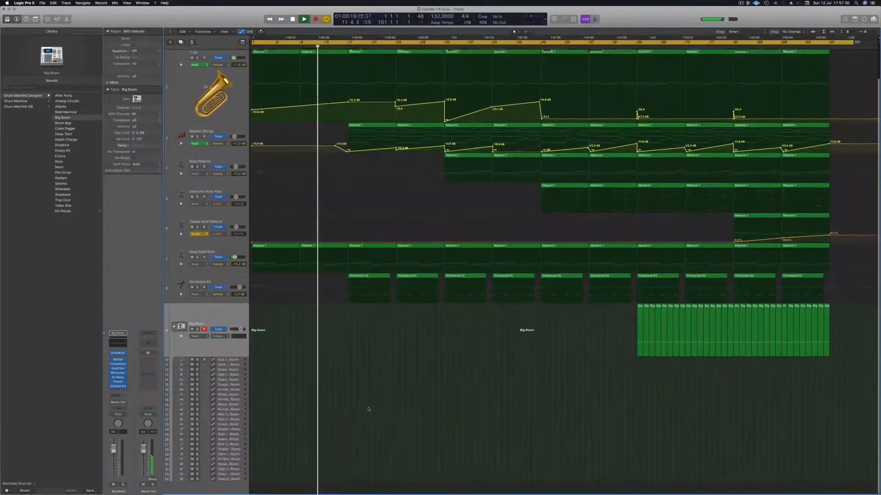
# Step: Copy a one-bar Big Room kick region onto the FX Reverse kit piece track at bar 17
pyautogui.click(291, 443)
pyautogui.click(641, 324)
pyautogui.moveTo(627, 345); pyautogui.dragTo(351, 459)
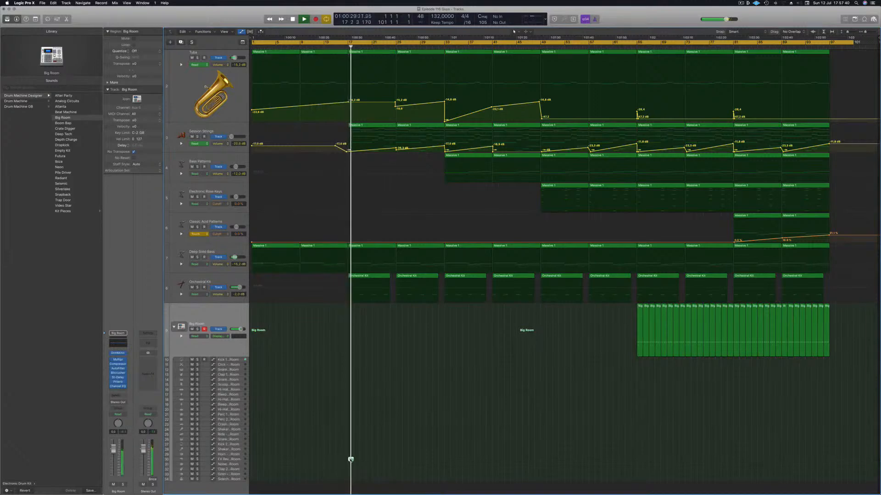
# Step: Open the copied region at bar 17 in the piano roll and delete every note except the first
pyautogui.doubleClick(351, 459)
pyautogui.moveTo(261, 414); pyautogui.dragTo(370, 463)
pyautogui.press('Delete')
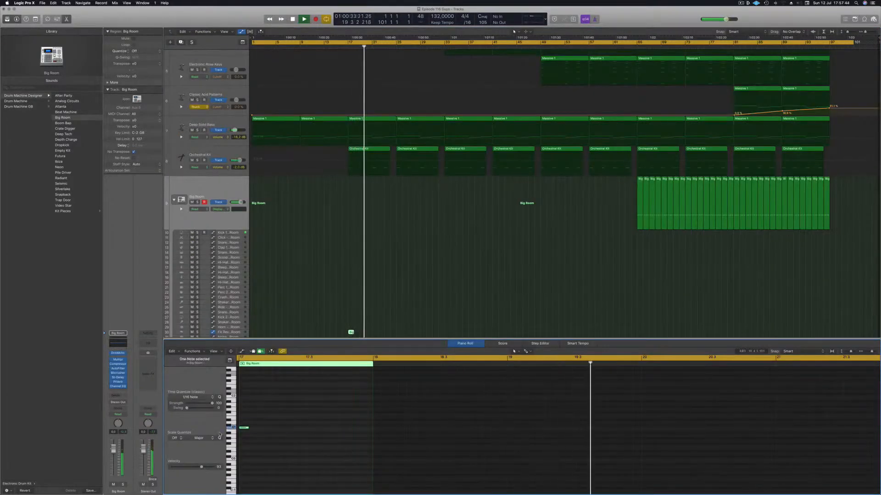
# Step: Transpose the remaining note at bar 17 upward to the FX Reverse sound and play from shortly before it
pyautogui.hotkey('alt', 'Up')
pyautogui.hotkey('alt', 'Up')
pyautogui.hotkey('alt', 'Up')
pyautogui.hotkey('alt', 'Up')
pyautogui.hotkey('alt', 'Up')
pyautogui.hotkey('alt', 'Up')
pyautogui.hotkey('alt', 'Up')
pyautogui.hotkey('alt', 'Up')
pyautogui.hotkey('alt', 'Up')
pyautogui.hotkey('alt', 'Up')
pyautogui.hotkey('alt', 'Up')
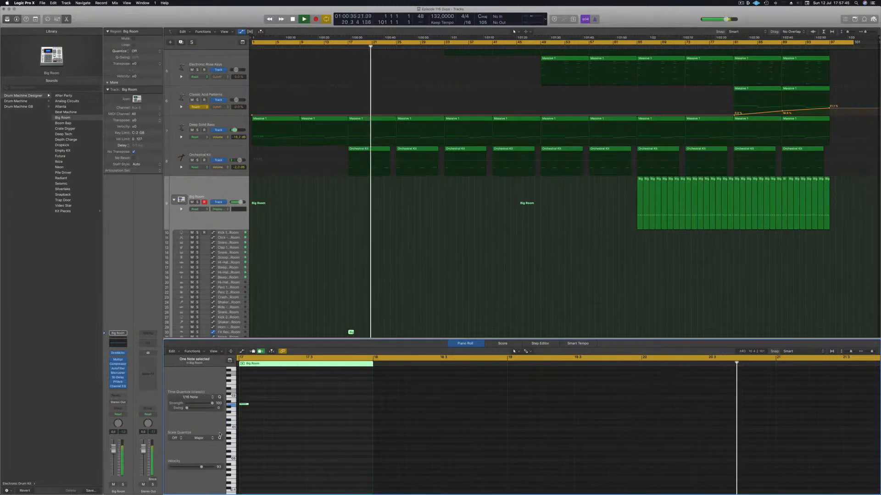
pyautogui.hotkey('alt', 'Up')
pyautogui.hotkey('alt', 'Up')
pyautogui.hotkey('alt', 'Up')
pyautogui.hotkey('alt', 'Up')
pyautogui.hotkey('alt', 'Up')
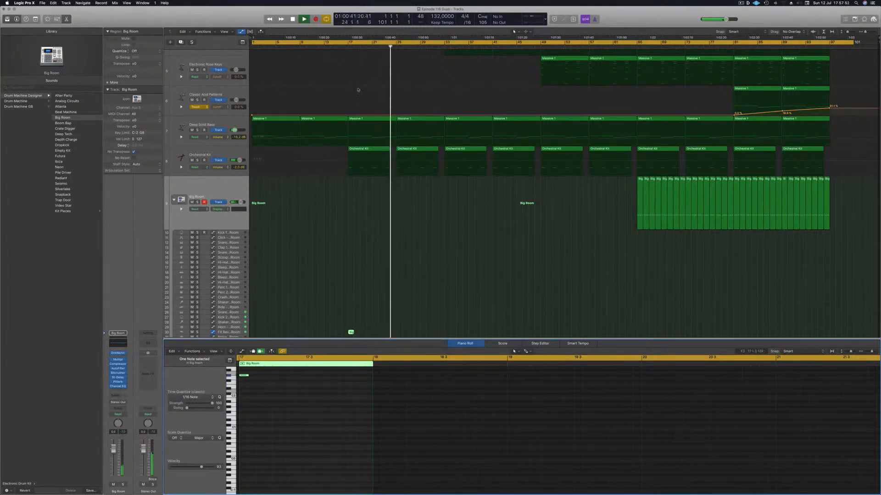
pyautogui.click(338, 47)
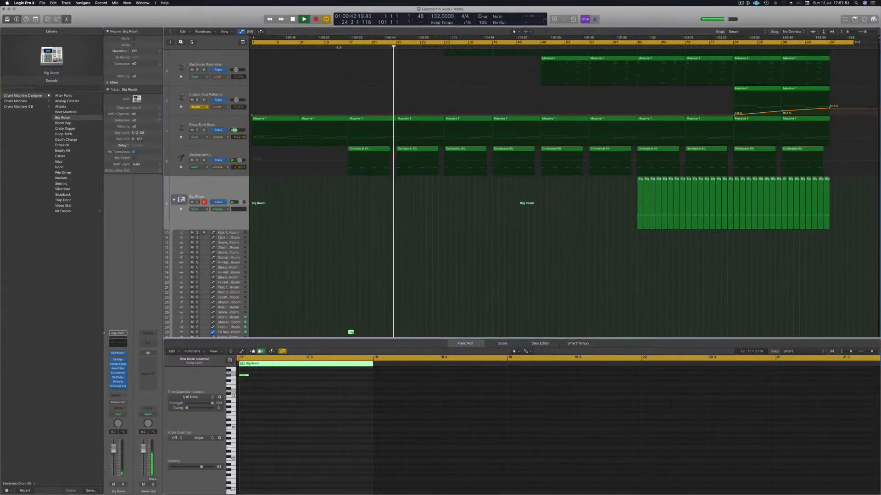
# Step: Select the FX Reverse kit piece track and add a send to Bus 4 (Aux 4) on its channel strip
pyautogui.click(233, 333)
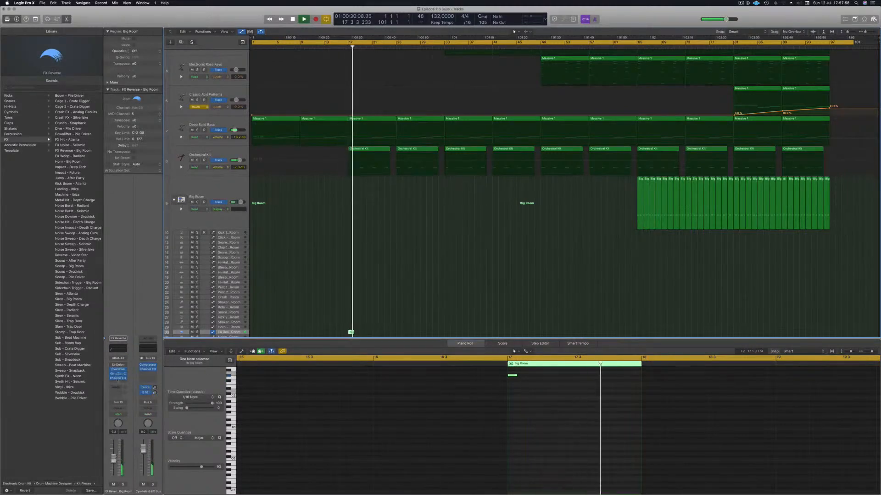
pyautogui.click(116, 388)
pyautogui.moveTo(128, 399)
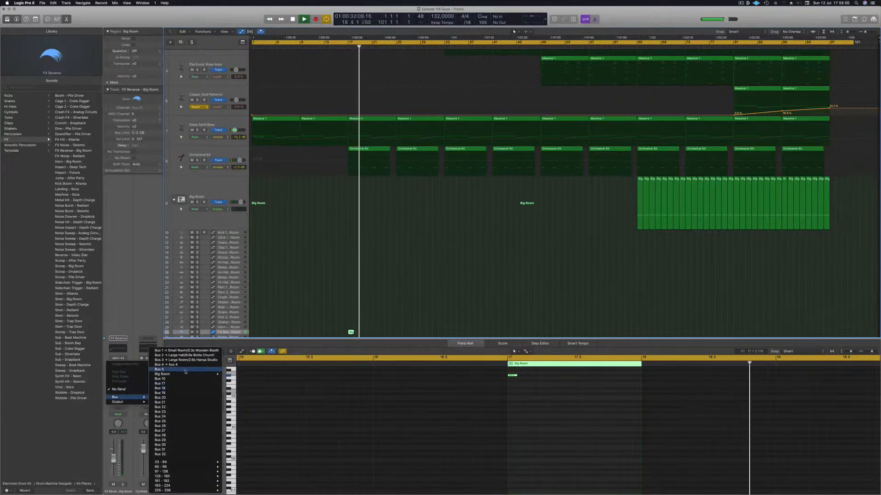
pyautogui.click(166, 365)
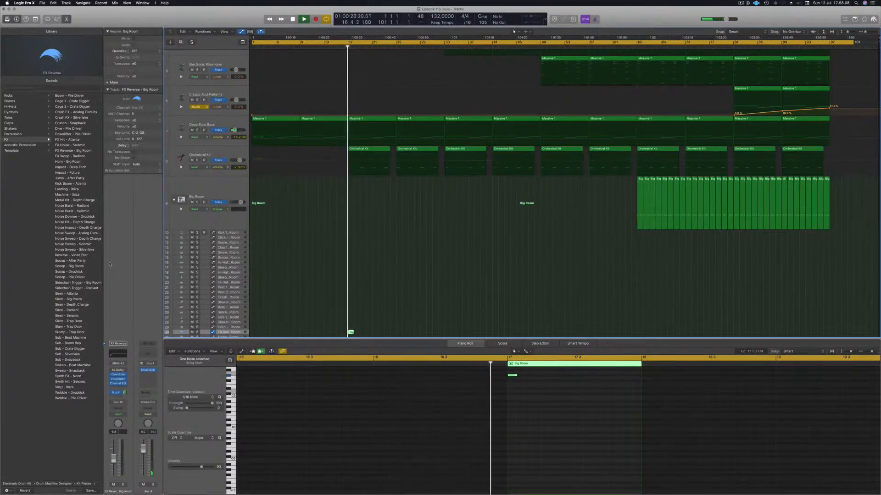
# Step: Try the Noise Sweep - Seismic sound on the kit piece track and play the arrangement from the beginning
pyautogui.click(67, 244)
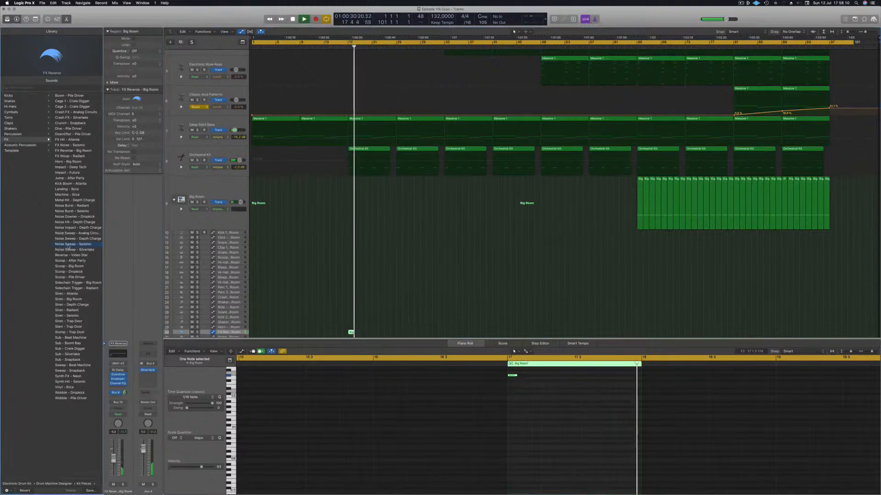
pyautogui.click(340, 47)
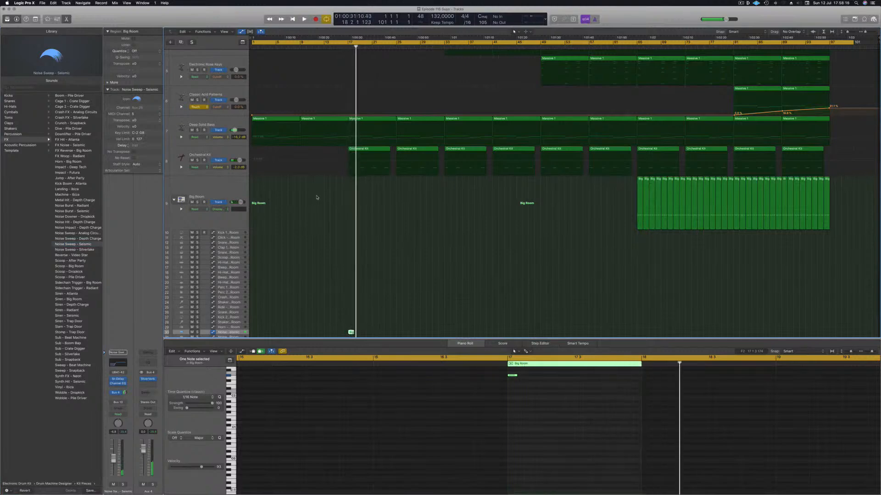
pyautogui.press('Return')
pyautogui.press('space')
pyautogui.scroll(-2, 323, 202)
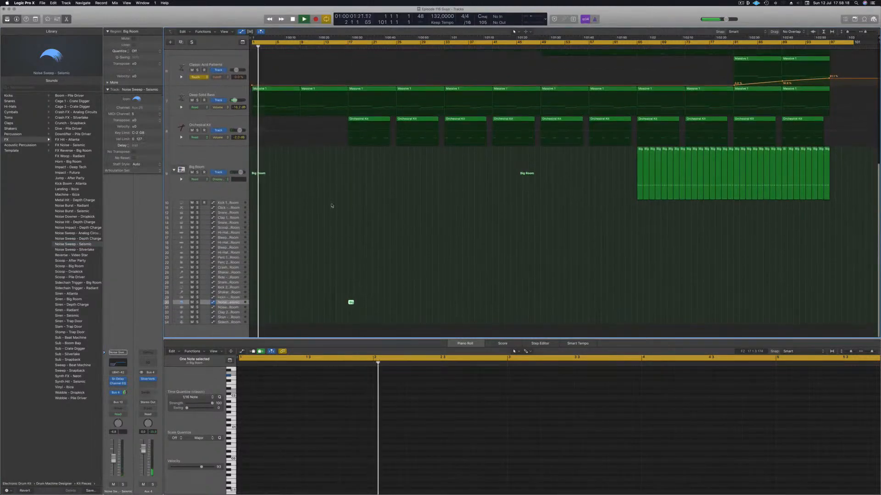
pyautogui.scroll(-1, 312, 209)
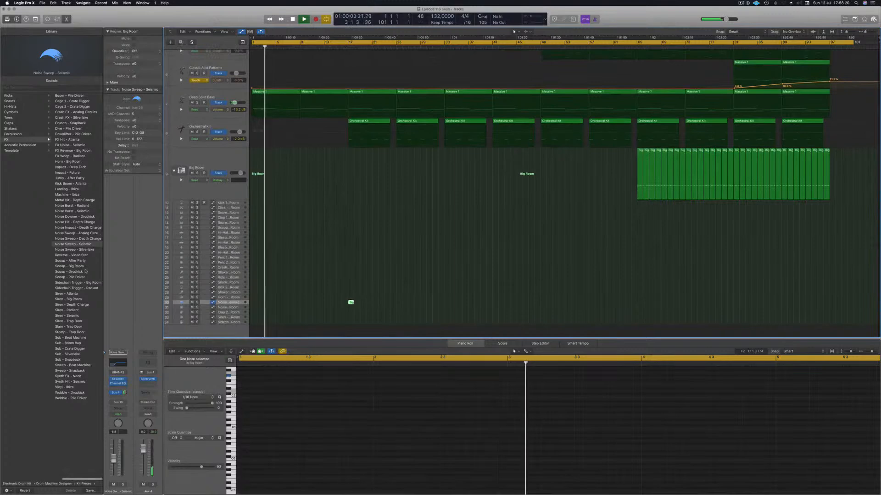
# Step: Load the Noise Hit - Depth Charge sound on the kit piece track, play from just before bar 17 and lower its volume
pyautogui.click(75, 222)
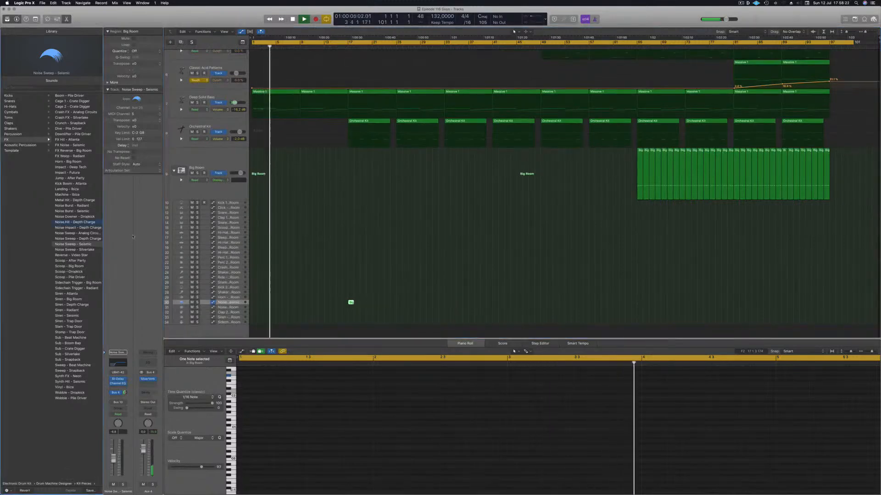
pyautogui.click(347, 46)
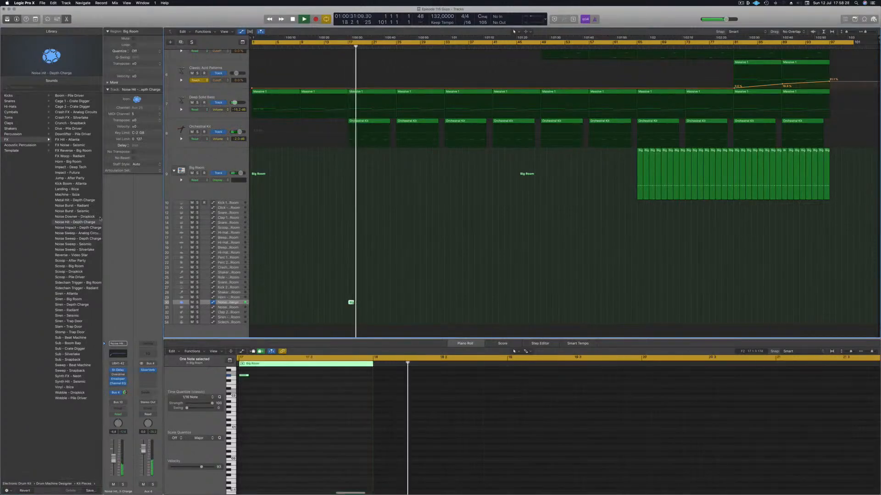
pyautogui.click(343, 46)
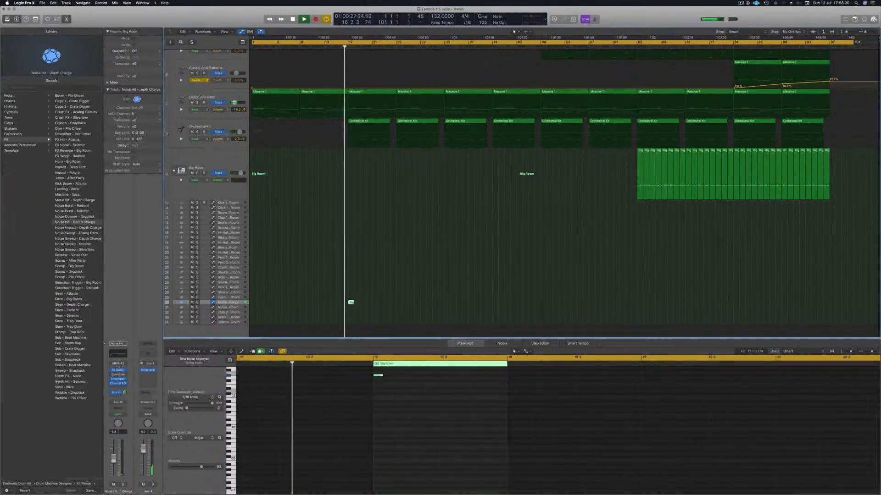
pyautogui.moveTo(113, 459); pyautogui.dragTo(114, 467)
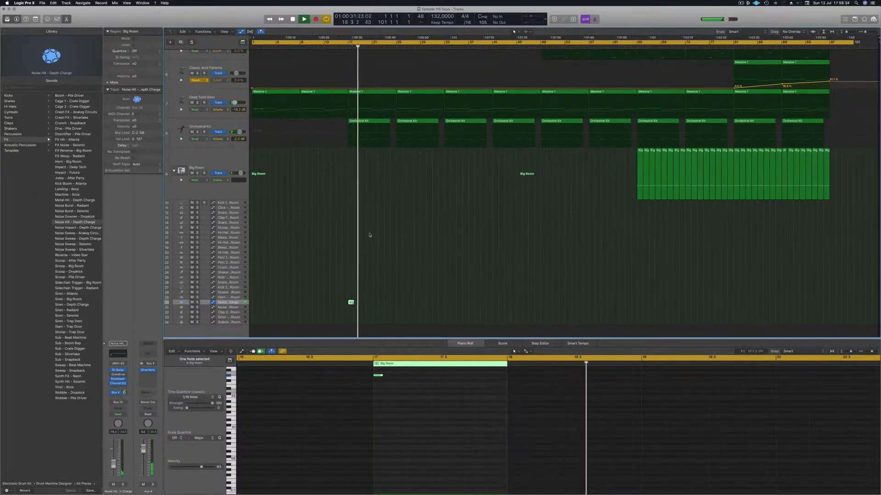
# Step: Insert a Channel EQ on the Deep Solid Bass track and enable a high cut at 94 Hz with a 48 dB/Oct slope
pyautogui.press('Return')
pyautogui.scroll(10, 362, 238)
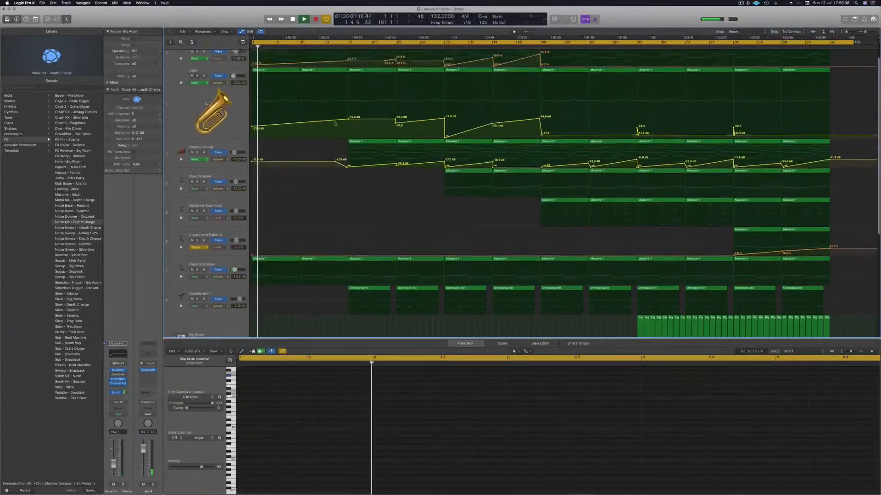
pyautogui.press('Return')
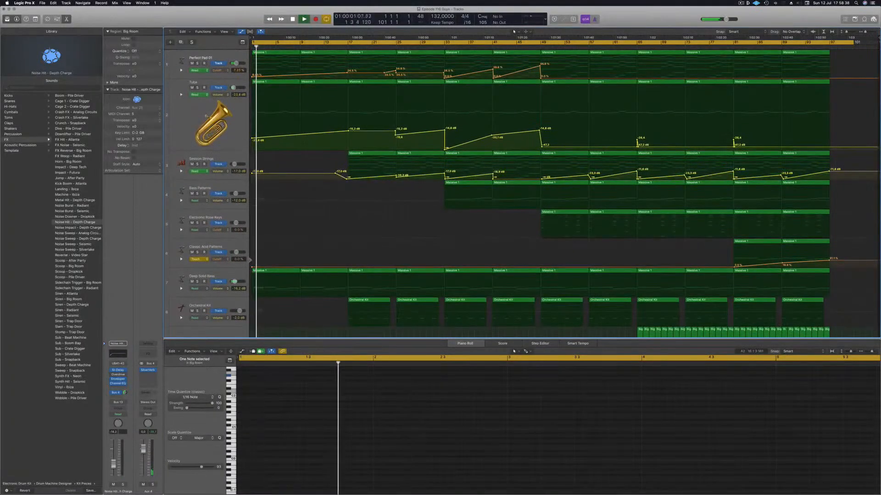
pyautogui.click(239, 270)
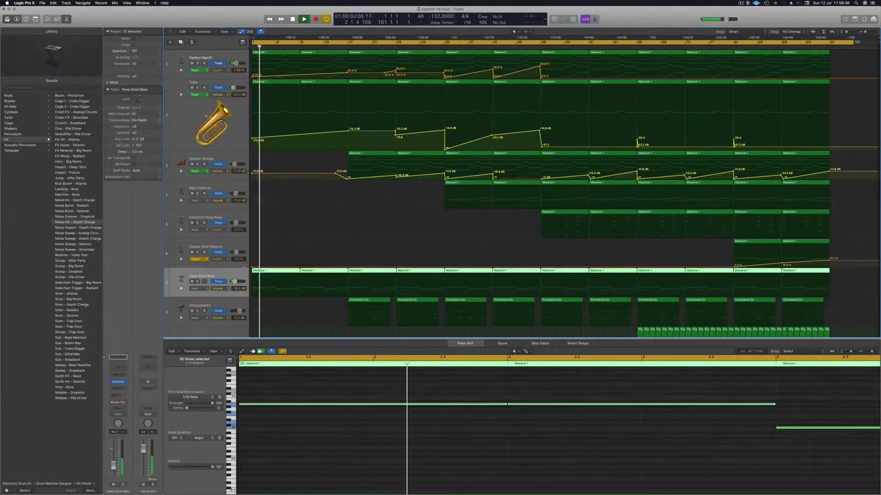
pyautogui.click(197, 281)
pyautogui.click(196, 282)
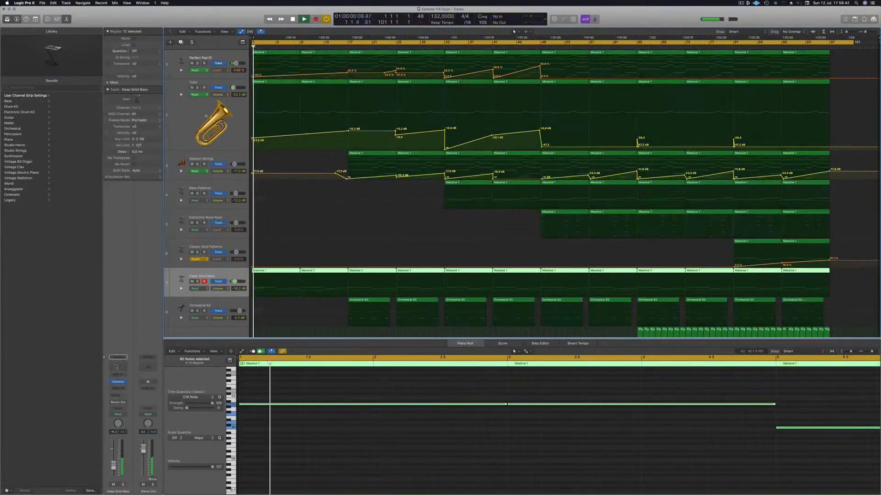
pyautogui.click(116, 367)
pyautogui.moveTo(373, 35); pyautogui.dragTo(652, 75)
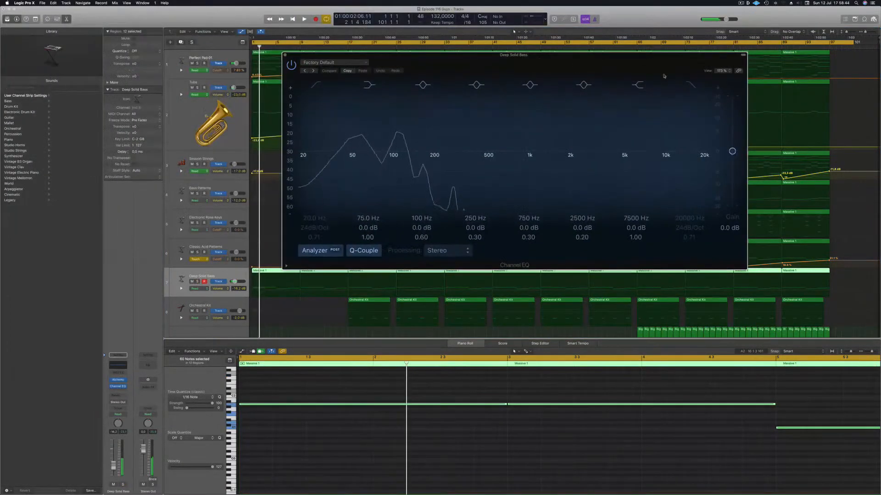
pyautogui.click(684, 97)
pyautogui.moveTo(686, 219); pyautogui.dragTo(687, 313)
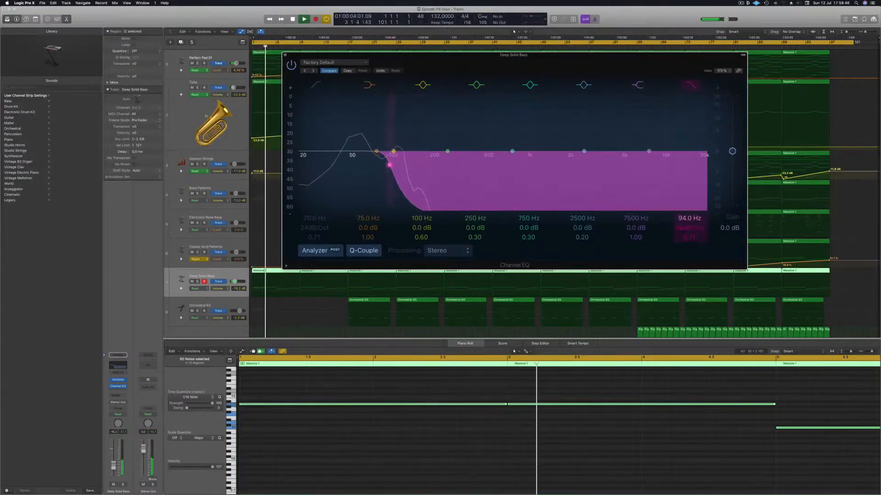
# Step: Raise the Deep Solid Bass volume while playing from the start, and close the Channel EQ window
pyautogui.press('Return')
pyautogui.click(115, 464)
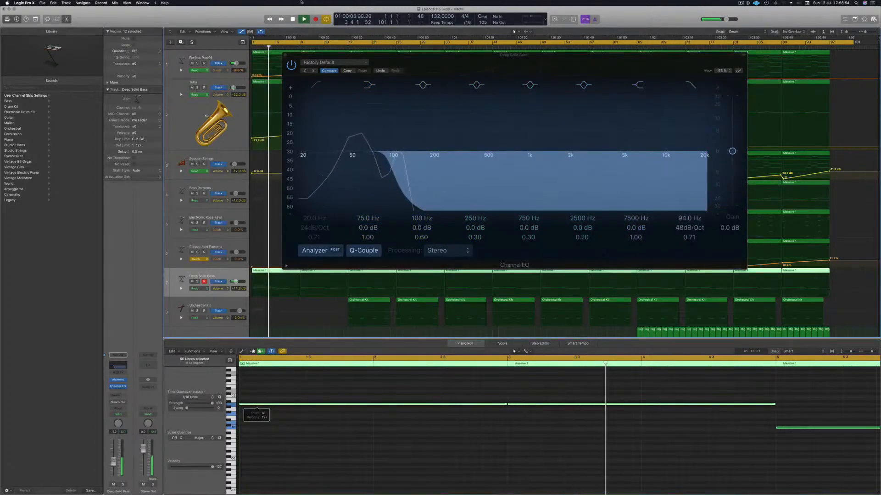
pyautogui.click(284, 55)
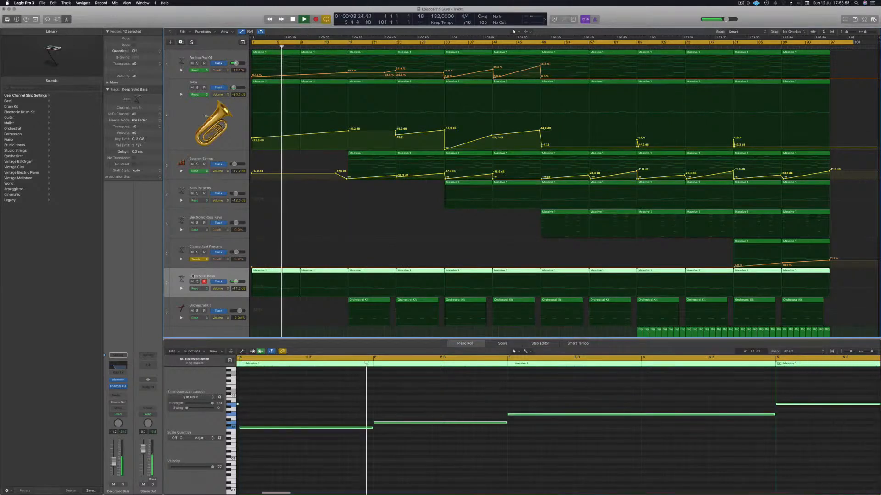
# Step: Insert a stereo Compressor after the EQ on Deep Solid Bass, choose the Vintage Opto model and close its window
pyautogui.press('Return')
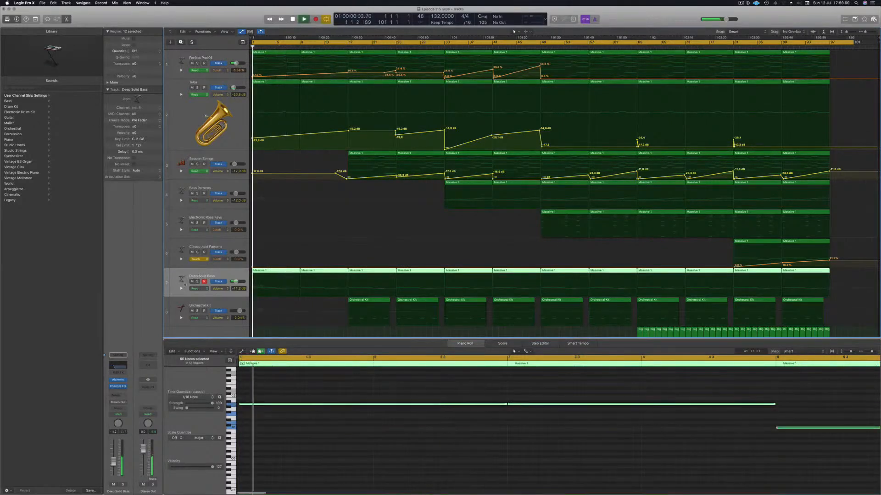
pyautogui.click(114, 393)
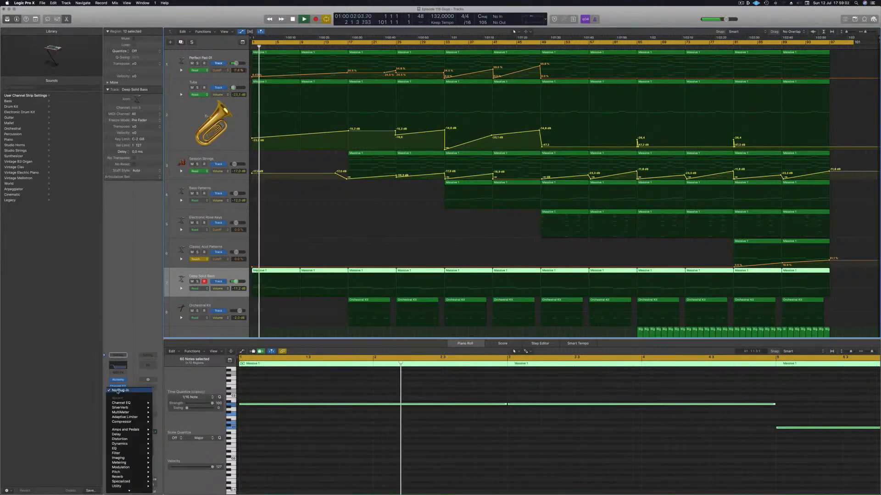
pyautogui.moveTo(122, 422)
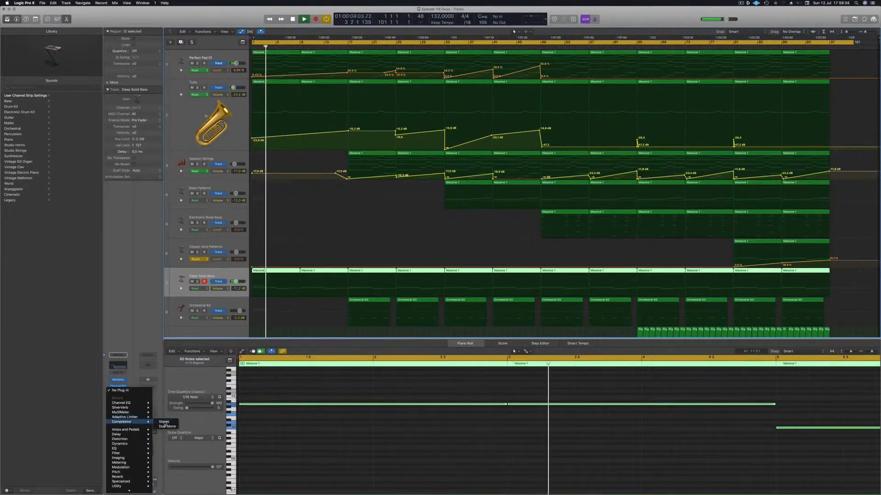
pyautogui.click(163, 423)
pyautogui.moveTo(198, 64); pyautogui.dragTo(411, 139)
pyautogui.click(400, 149)
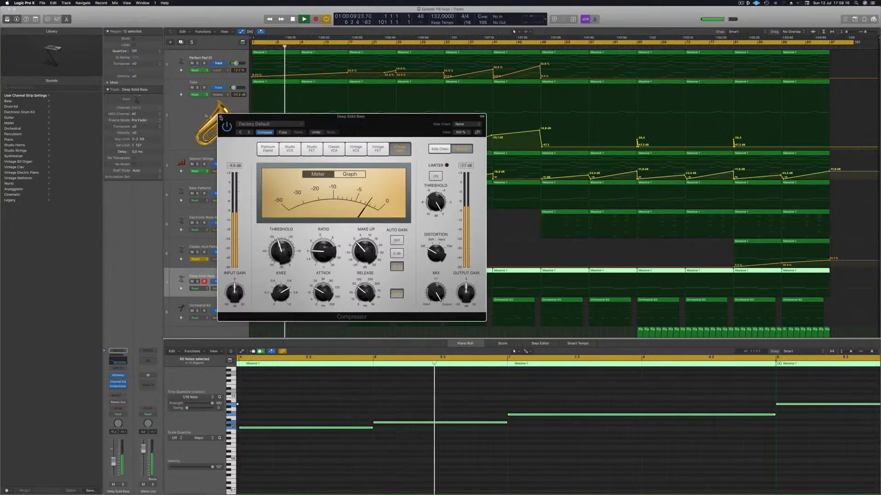
pyautogui.click(220, 118)
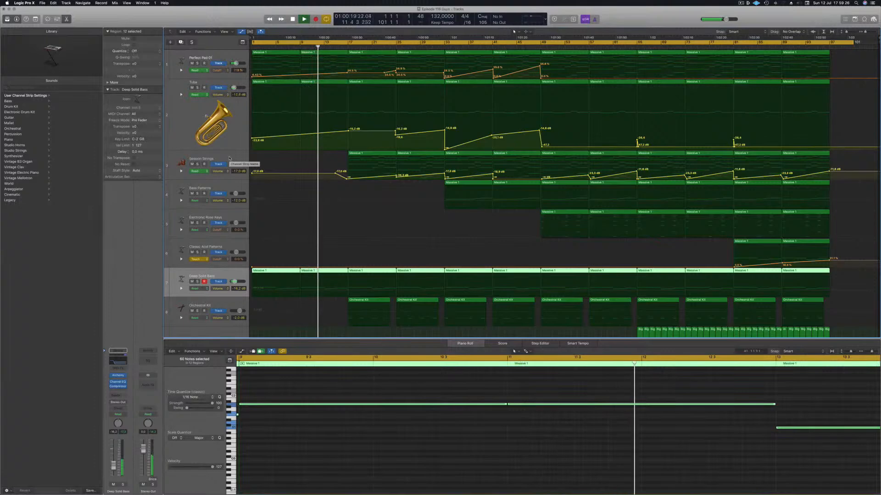
# Step: Adjust the Perfect Pad 01 cutoff automation point at bar 17 and replay the passage around it
pyautogui.click(175, 139)
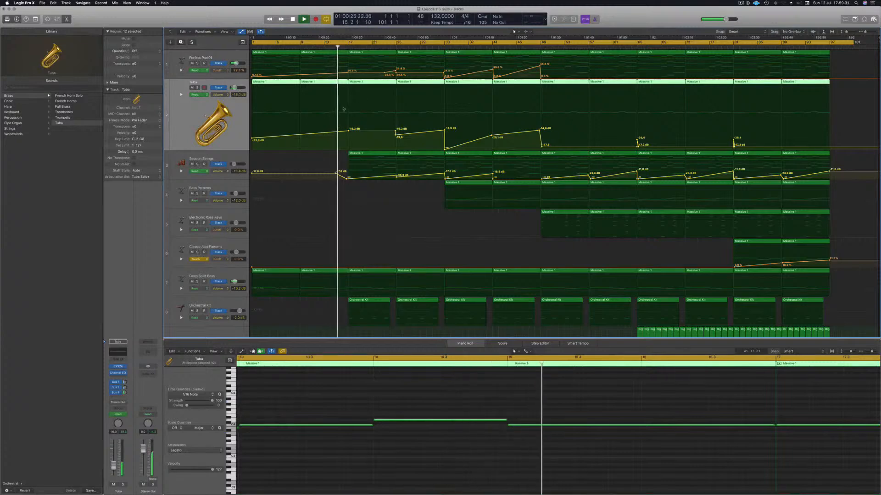
pyautogui.click(349, 74)
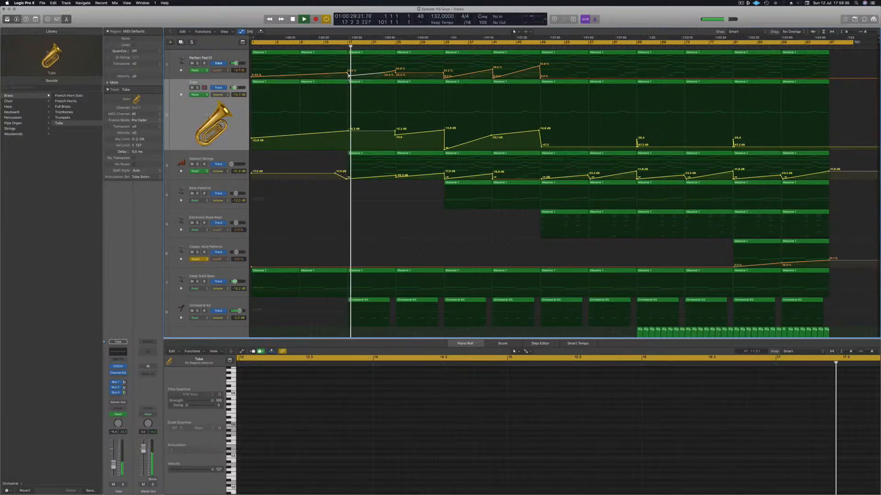
pyautogui.click(337, 47)
pyautogui.scroll(5, 346, 69)
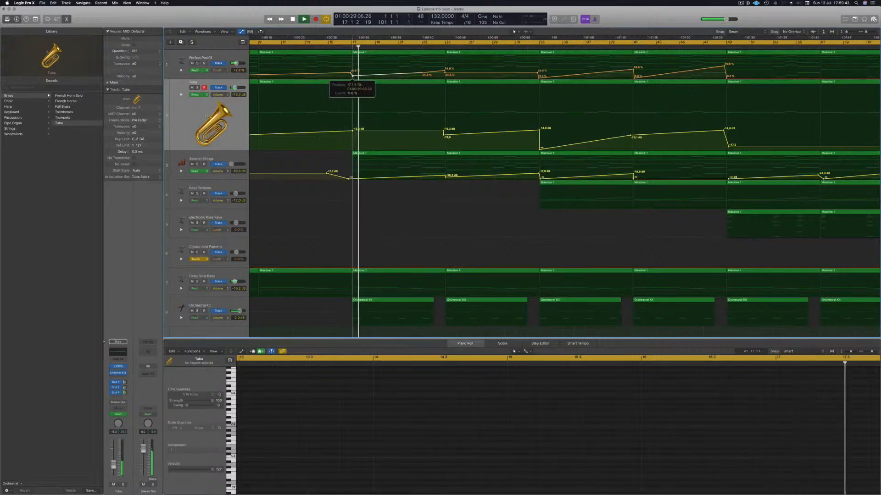
pyautogui.scroll(-5, 350, 77)
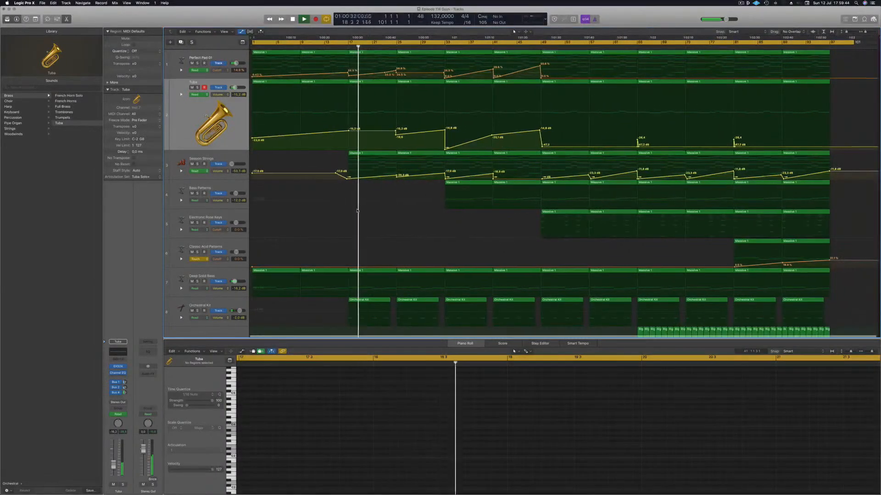
# Step: Drop the Tuba volume automation at bar 25 so that it ramps back up to bar 33
pyautogui.scroll(-2, 358, 209)
pyautogui.scroll(-3, 358, 210)
pyautogui.scroll(-1, 379, 233)
pyautogui.scroll(2, 379, 233)
pyautogui.click(201, 115)
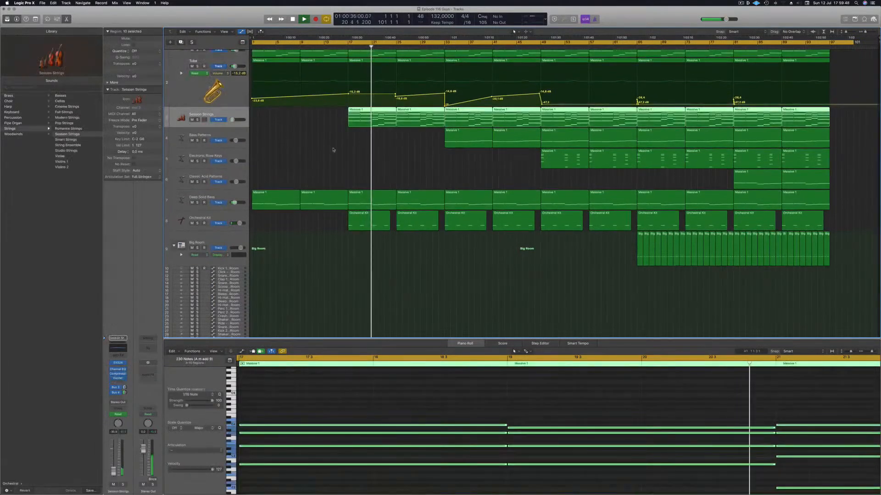
pyautogui.scroll(3, 348, 155)
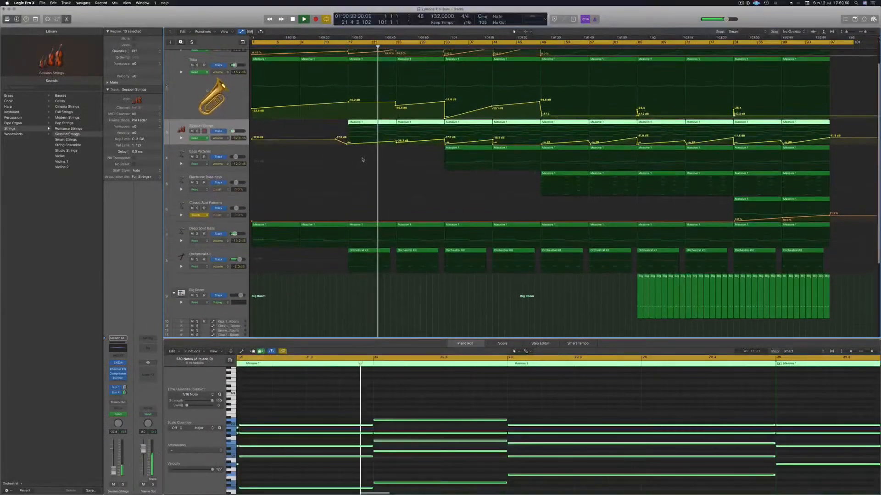
pyautogui.scroll(1, 361, 160)
pyautogui.scroll(2, 385, 153)
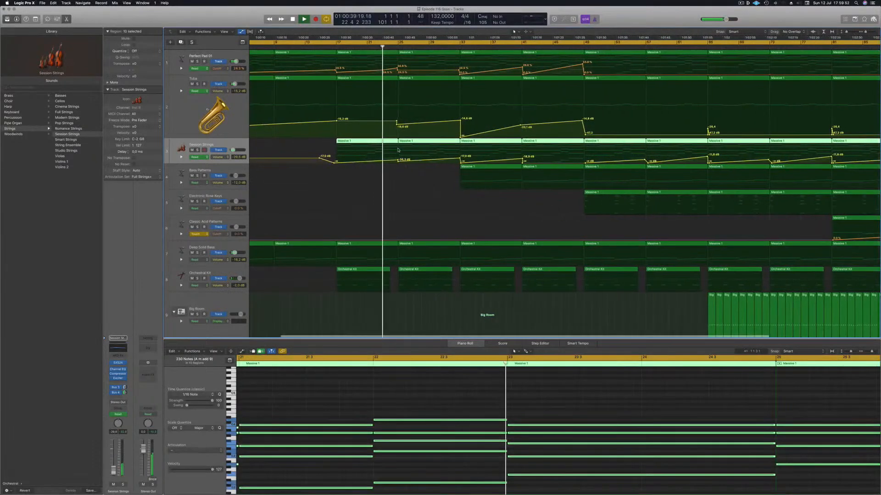
pyautogui.scroll(1, 398, 150)
pyautogui.moveTo(398, 125); pyautogui.dragTo(399, 137)
pyautogui.press('super+Left')
pyautogui.press('super+Left')
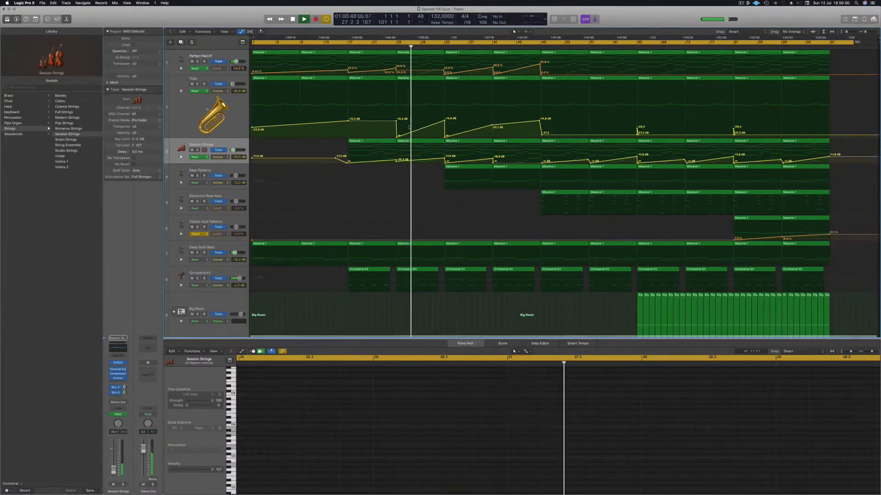
# Step: Select the Bass Patterns track and raise its volume
pyautogui.scroll(2, 410, 128)
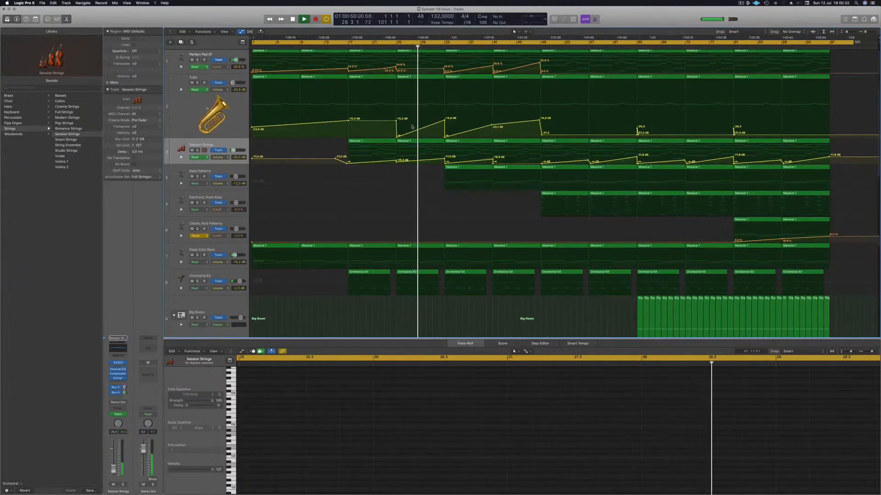
pyautogui.scroll(-2, 412, 127)
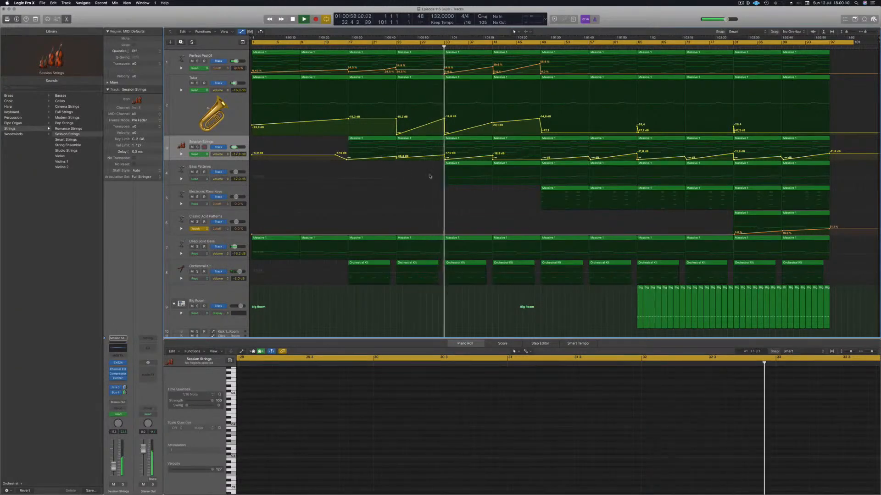
pyautogui.click(252, 171)
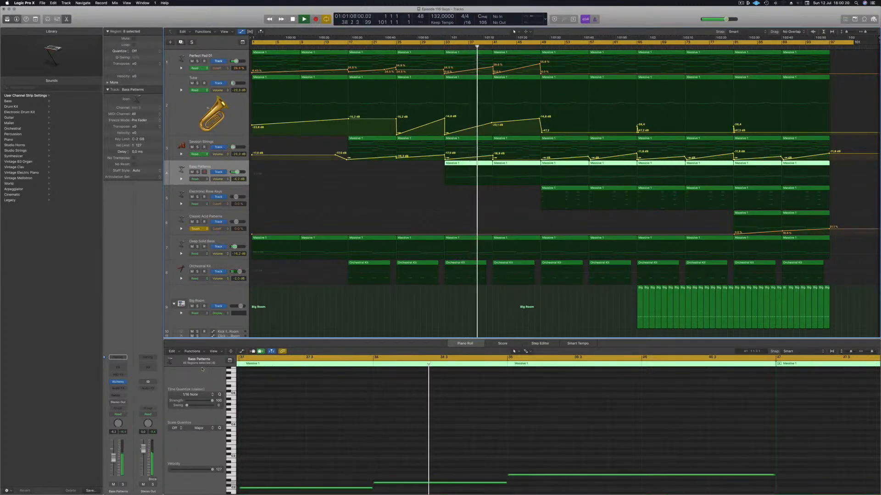
# Step: Select the Deep Solid Bass track, lower its volume to -16.8 dB and replay from about bar 38
pyautogui.click(193, 239)
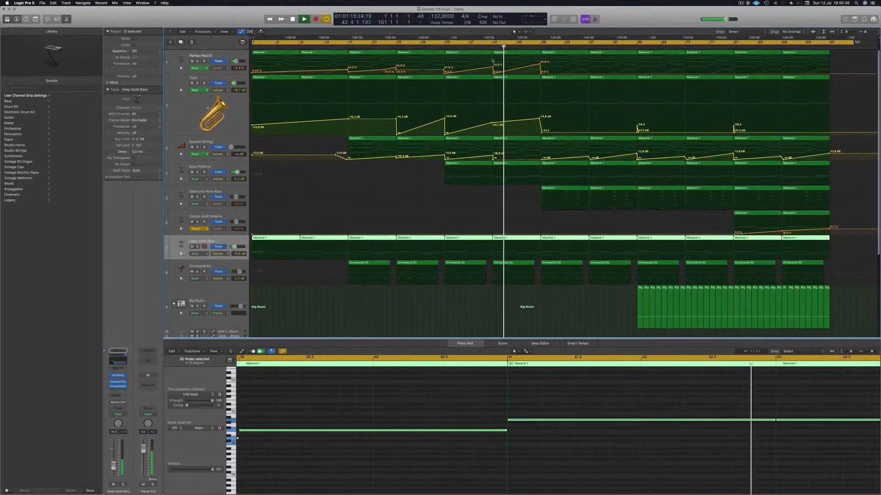
pyautogui.click(475, 47)
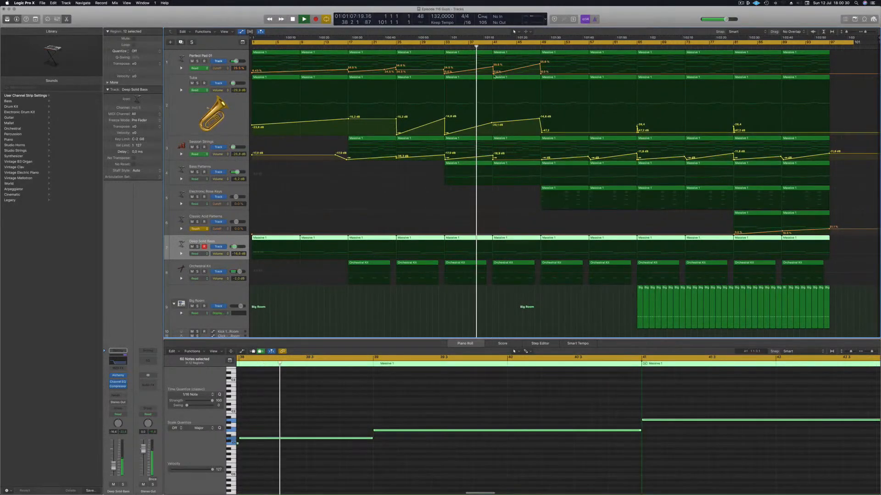
# Step: Reshape the Perfect Pad 01 cutoff automation after bar 41 with a shallow dip near bar 45, and align its drop with bar 49
pyautogui.click(494, 69)
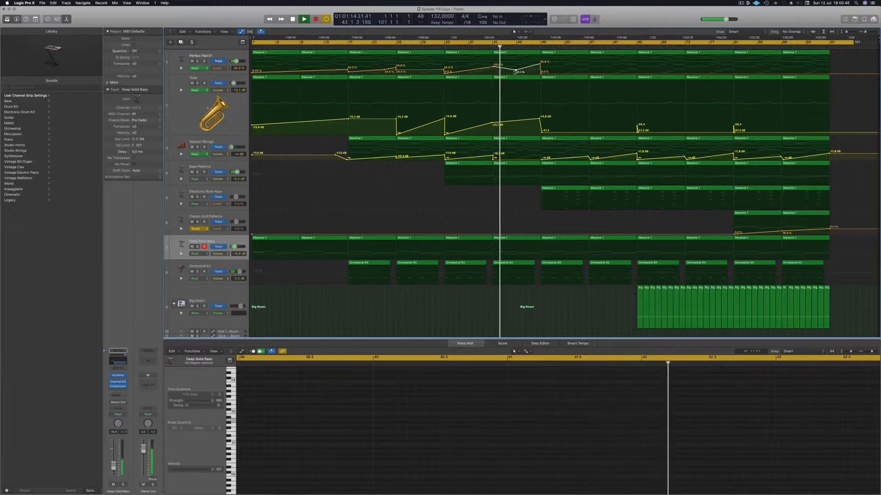
pyautogui.moveTo(540, 73); pyautogui.dragTo(541, 74)
pyautogui.scroll(10, 591, 68)
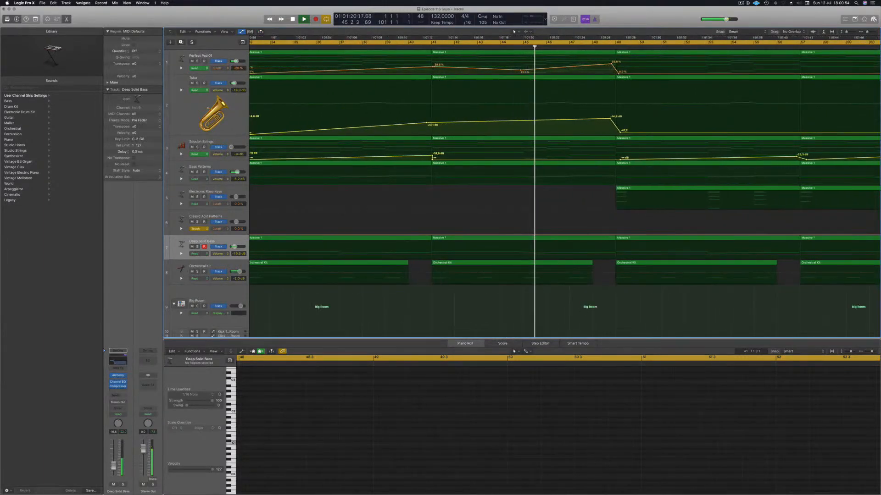
pyautogui.moveTo(619, 72); pyautogui.dragTo(616, 74)
# Step: Move the Tuba volume automation's low point onto bar 49 and replay the transition into that bar
pyautogui.click(610, 119)
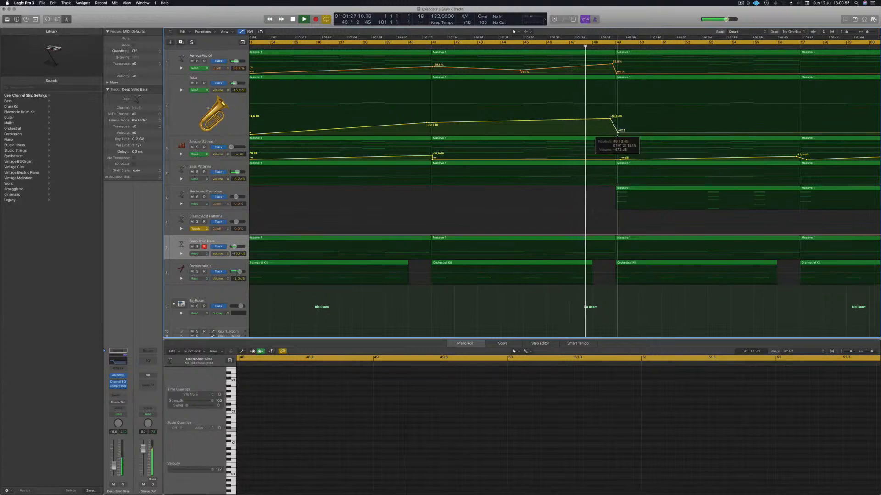
pyautogui.click(618, 132)
pyautogui.press('super+Left')
pyautogui.press('super+Left')
pyautogui.press('super+Left')
pyautogui.press('super+Left')
pyautogui.press('super+Left')
pyautogui.press('super+Left')
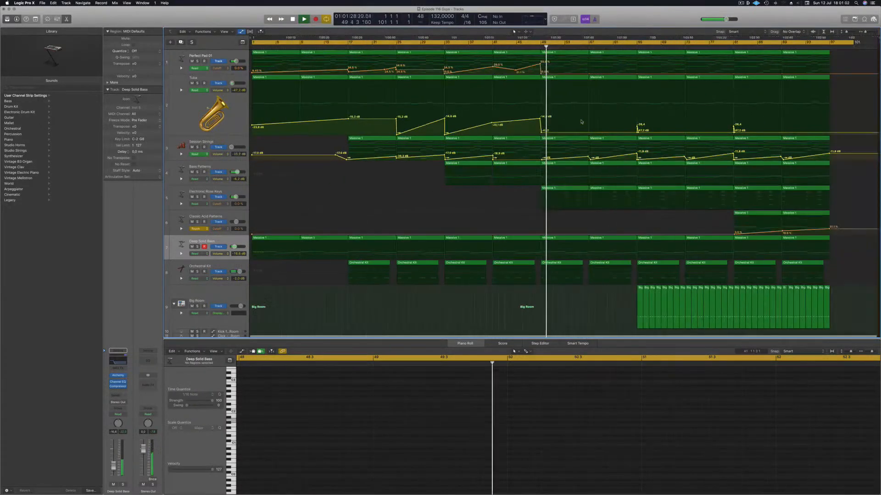
pyautogui.click(535, 46)
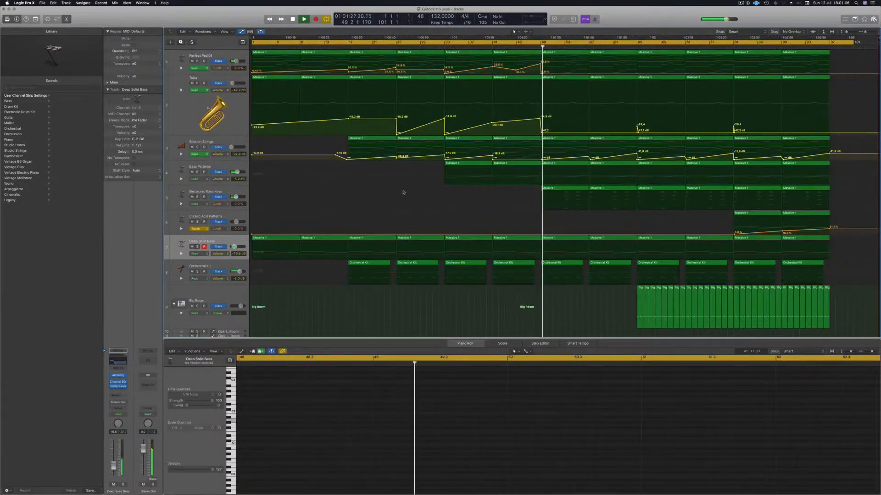
# Step: Copy the Big Room noise hit region from bar 17 to bar 49 and replay from just before it
pyautogui.scroll(-6, 417, 301)
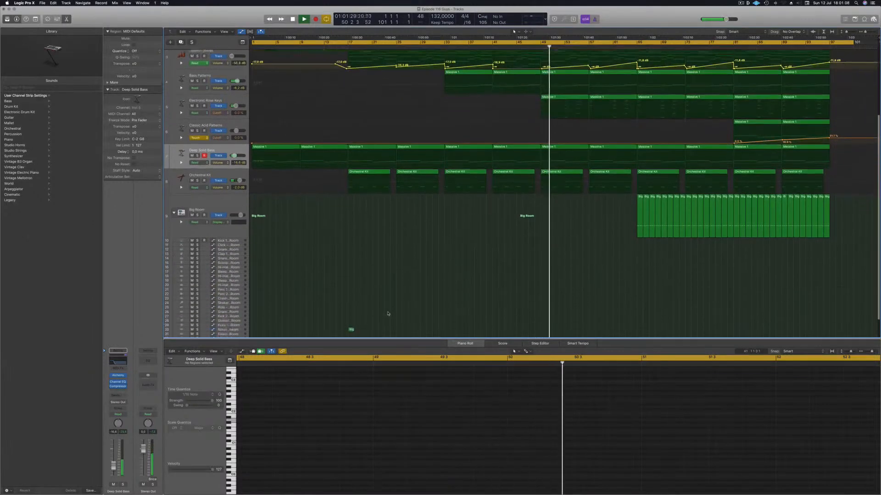
pyautogui.moveTo(351, 304); pyautogui.dragTo(544, 306)
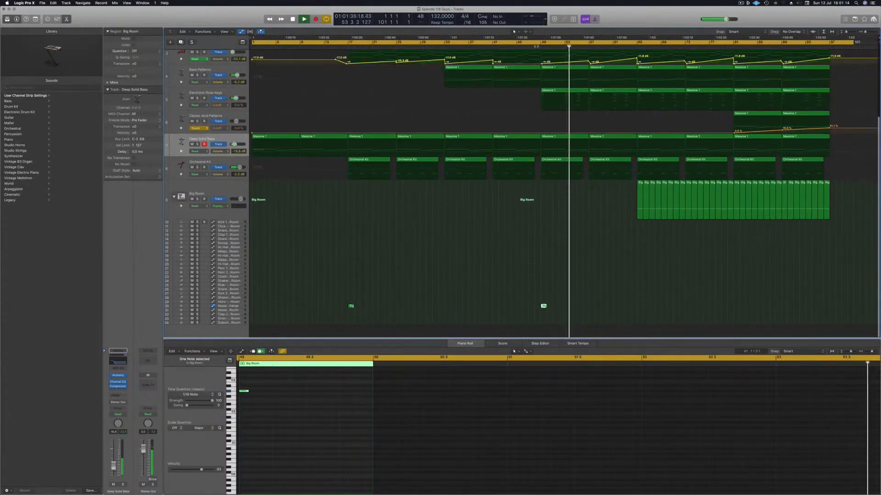
pyautogui.click(535, 47)
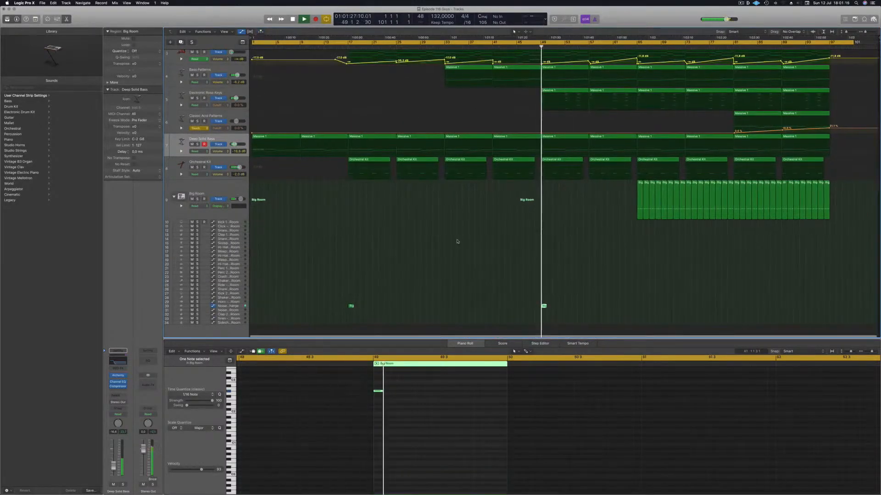
# Step: Duplicate the Classic Acid Patterns track
pyautogui.scroll(-3, 543, 205)
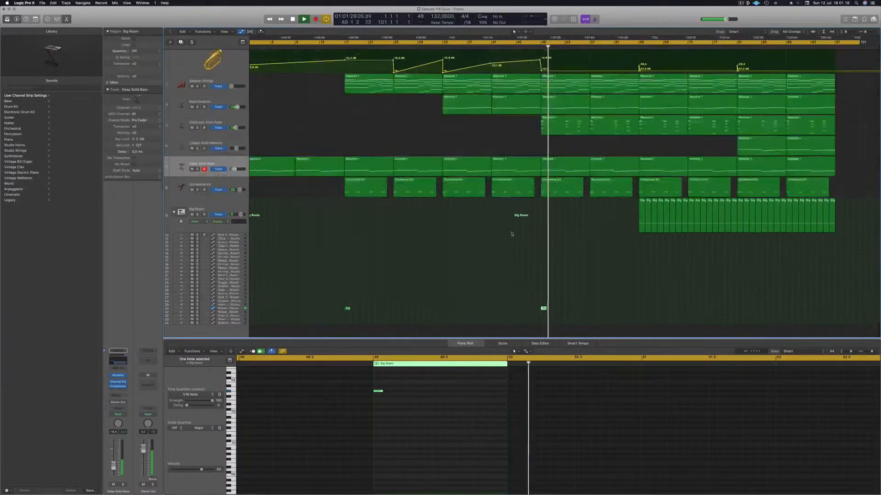
pyautogui.hscroll(-2, 505, 250)
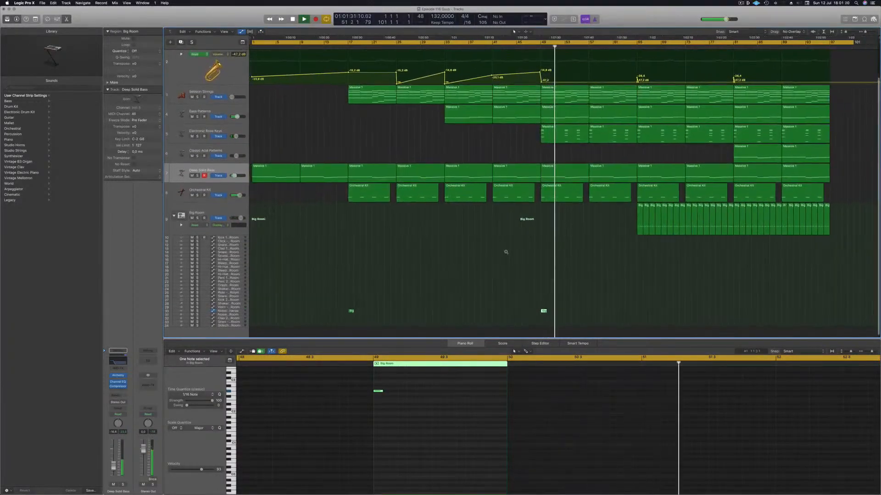
pyautogui.scroll(2, 442, 174)
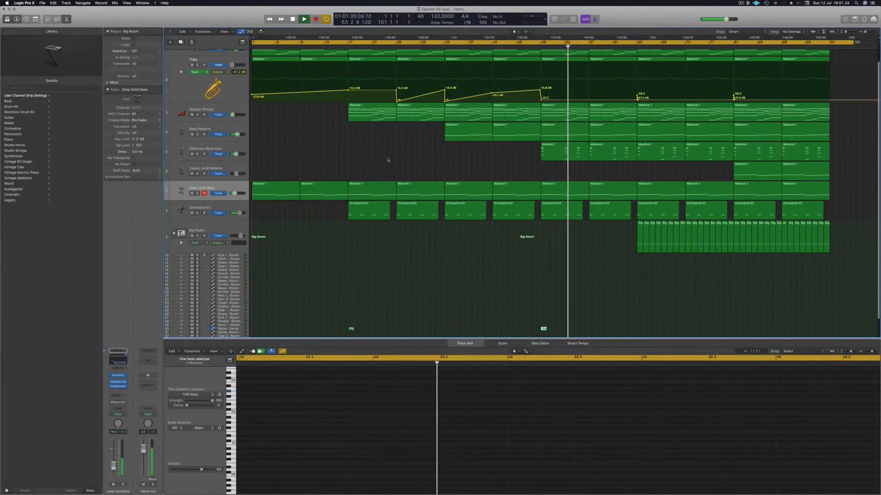
pyautogui.scroll(1, 515, 164)
pyautogui.scroll(1, 514, 165)
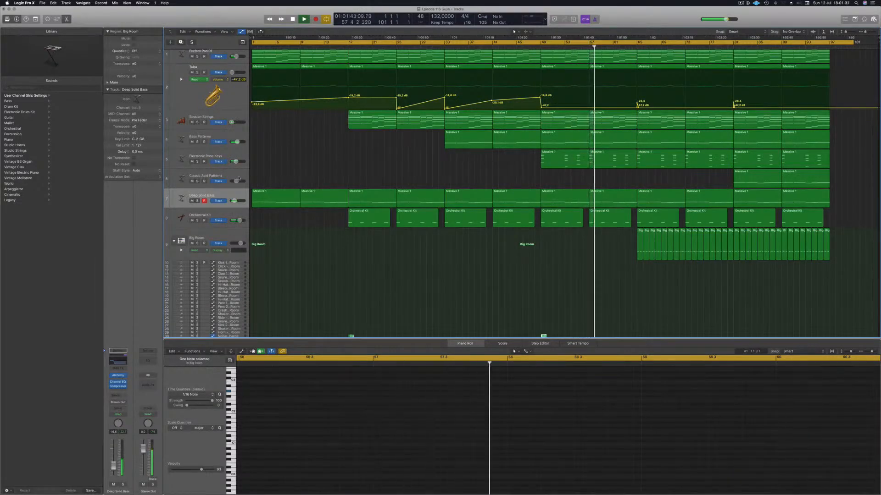
pyautogui.click(228, 112)
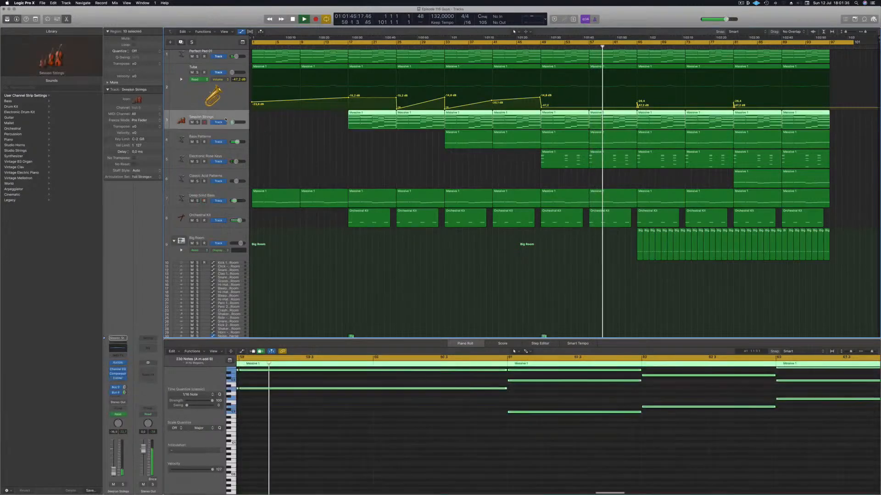
pyautogui.click(215, 177)
pyautogui.press('super+d')
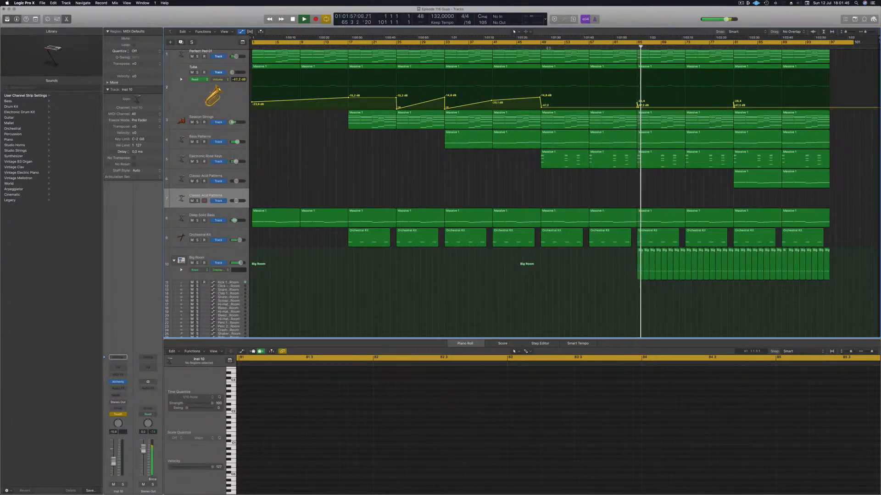
# Step: Copy the Session Strings region at bar 49 onto the duplicated Classic Acid Patterns track and replay from just before it
pyautogui.click(536, 46)
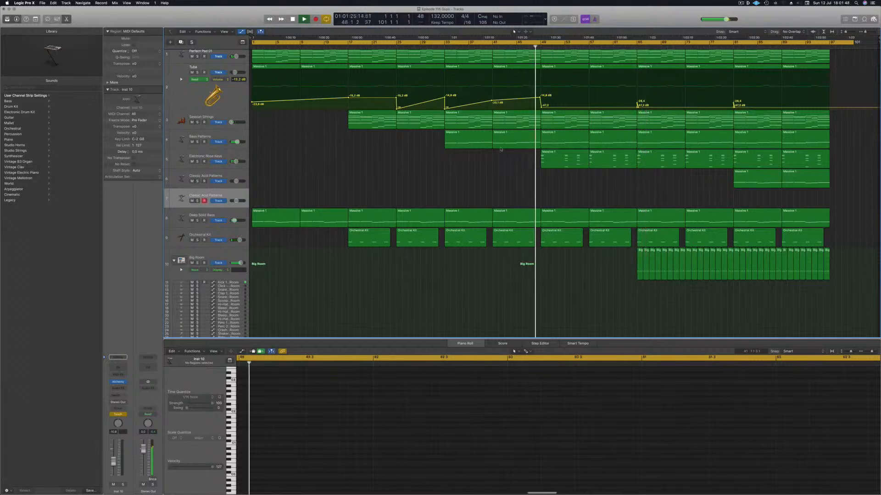
pyautogui.click(554, 122)
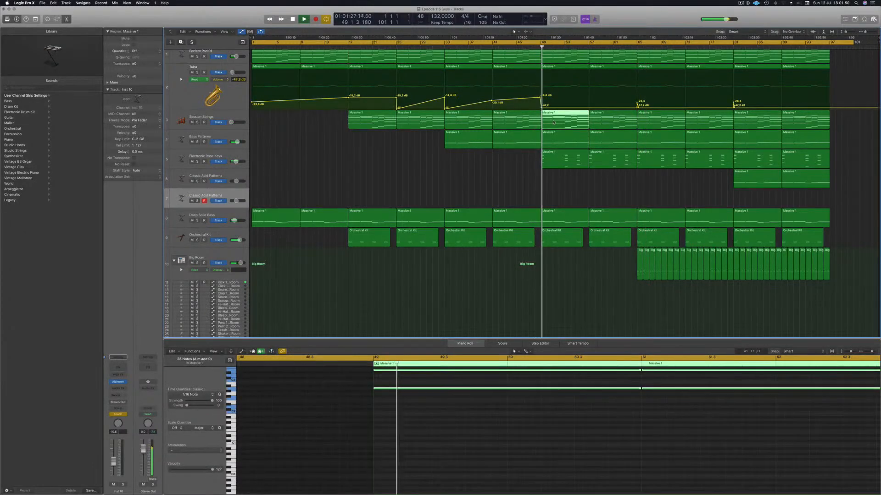
pyautogui.moveTo(554, 122); pyautogui.dragTo(555, 207)
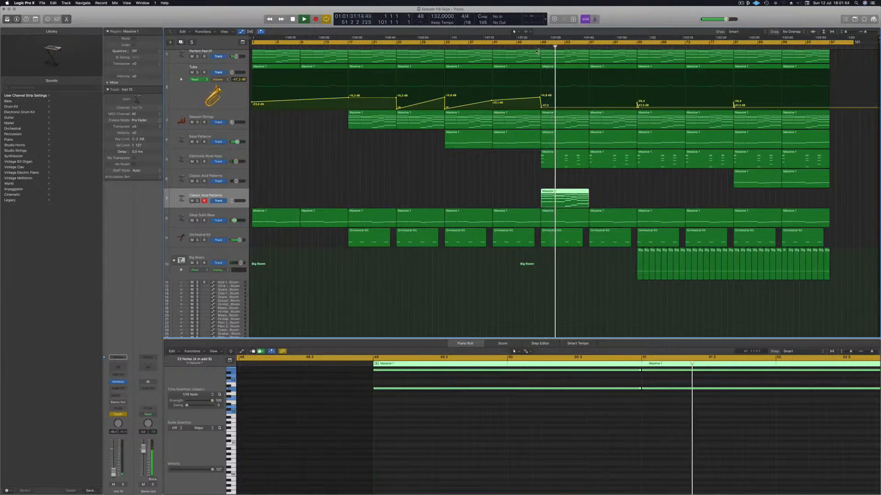
pyautogui.click(535, 46)
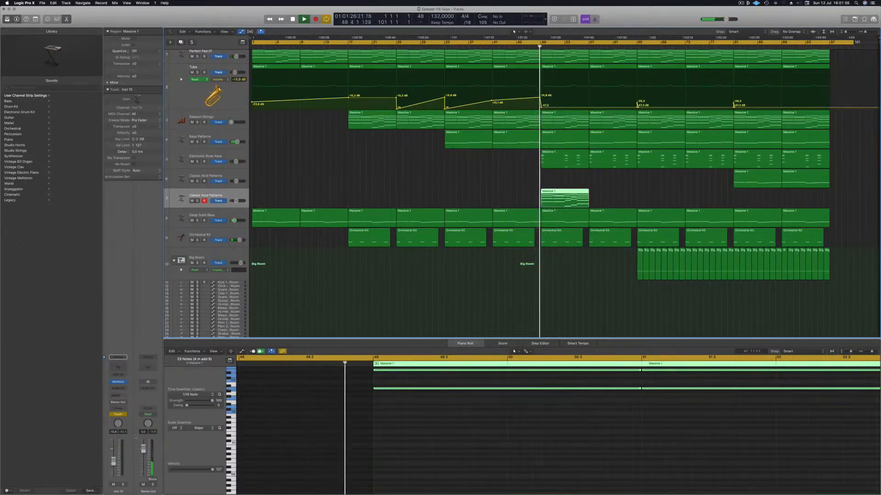
# Step: Set the duplicated Classic Acid Patterns track's automation mode to Read, adjust its volume and check its automation parameter
pyautogui.click(118, 414)
pyautogui.click(116, 412)
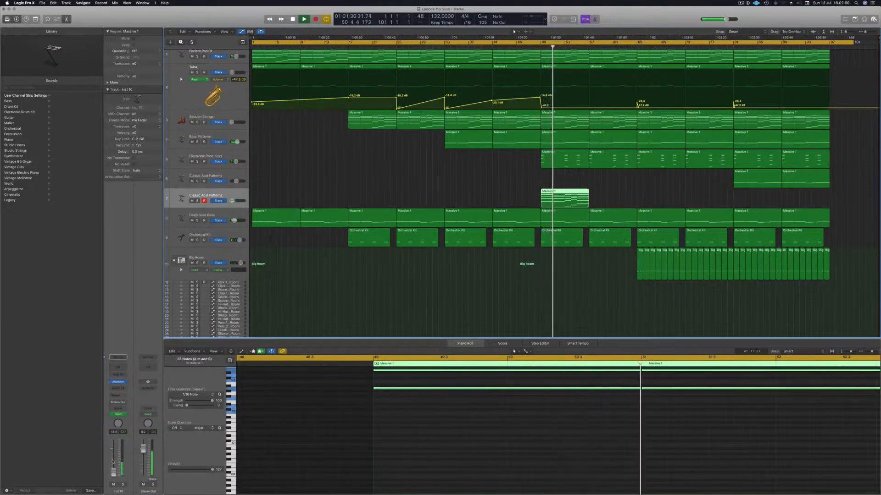
pyautogui.press('a')
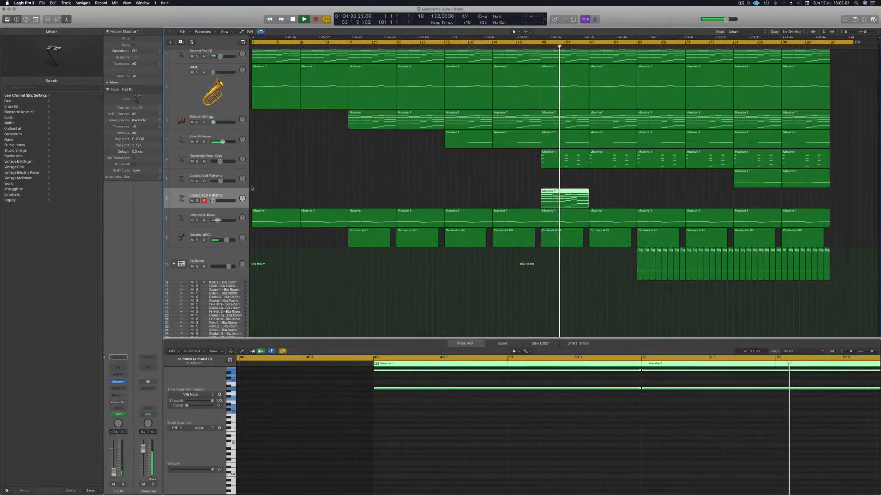
pyautogui.press('a')
pyautogui.scroll(5, 271, 187)
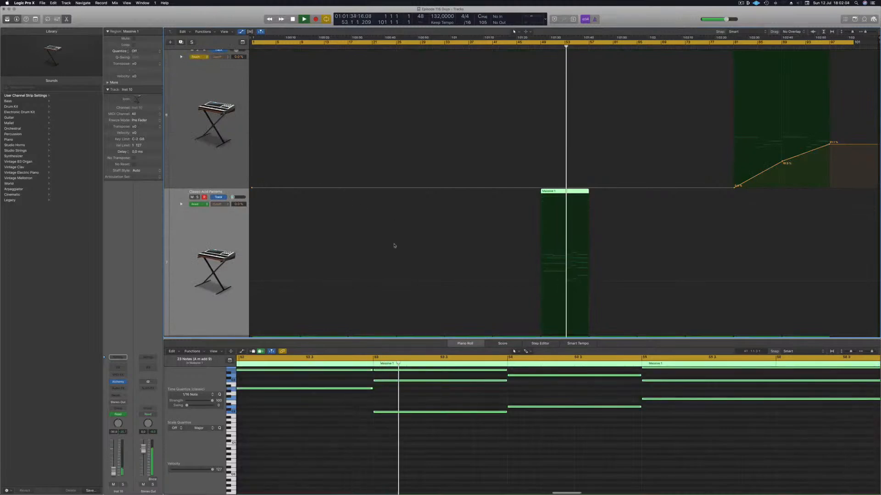
pyautogui.scroll(-1, 392, 241)
pyautogui.click(216, 204)
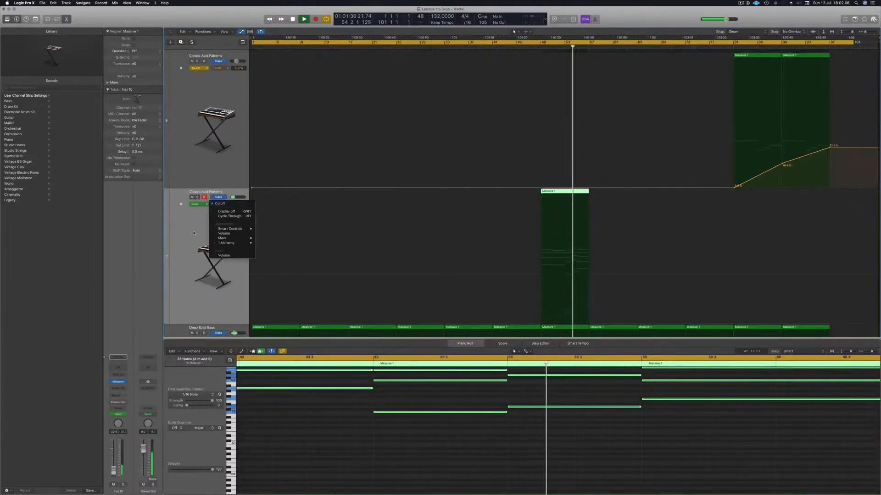
pyautogui.click(215, 203)
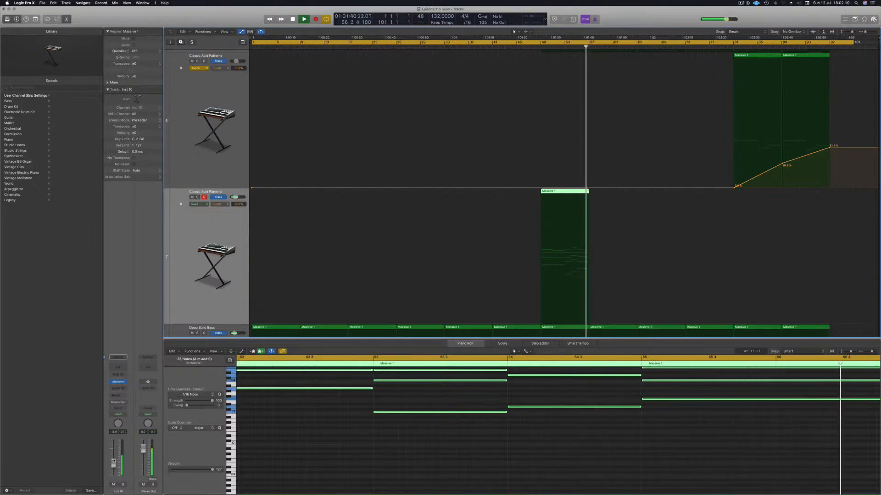
# Step: Set the original Classic Acid Patterns track's automation mode to Read
pyautogui.press('super+Up')
pyautogui.press('super+Up')
pyautogui.press('super+Up')
pyautogui.press('super+Up')
pyautogui.press('super+Up')
pyautogui.press('super+Up')
pyautogui.press('super+Up')
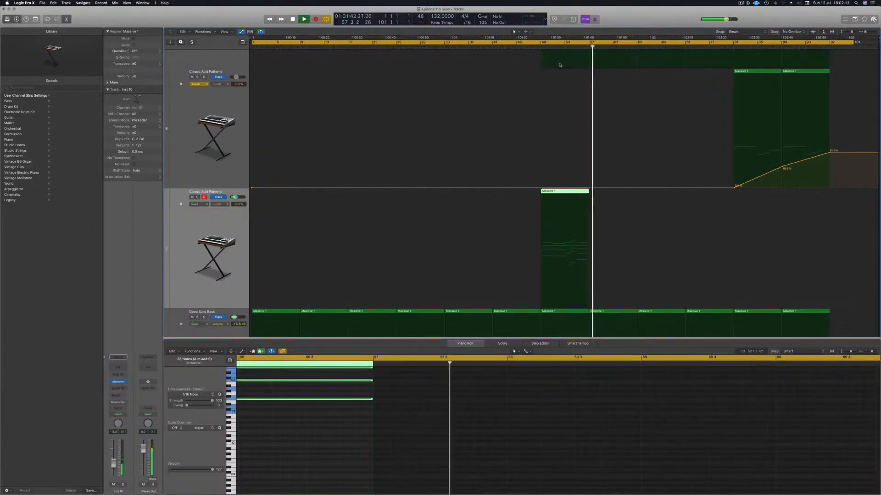
pyautogui.press('super+Up')
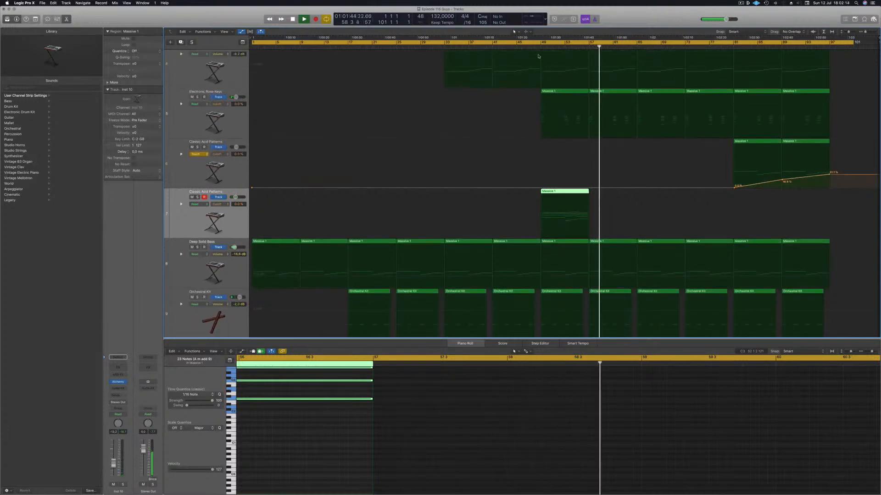
pyautogui.click(540, 46)
pyautogui.click(207, 155)
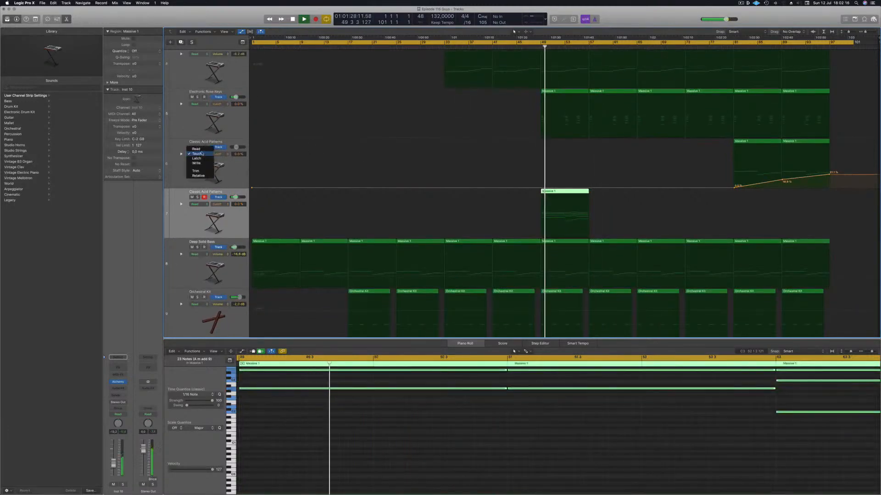
pyautogui.click(198, 149)
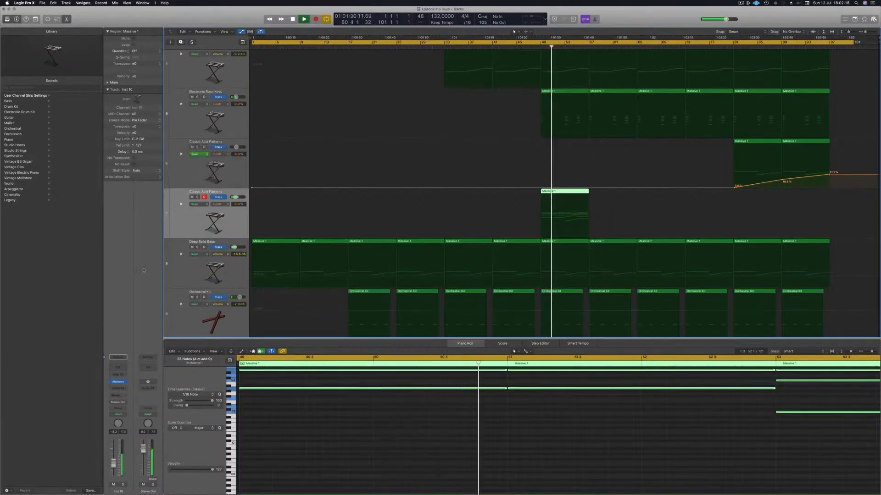
# Step: Shorten the chord notes of the copied region at bar 49 in the Piano Roll, selecting them group by group
pyautogui.scroll(1, 542, 212)
pyautogui.scroll(8, 542, 213)
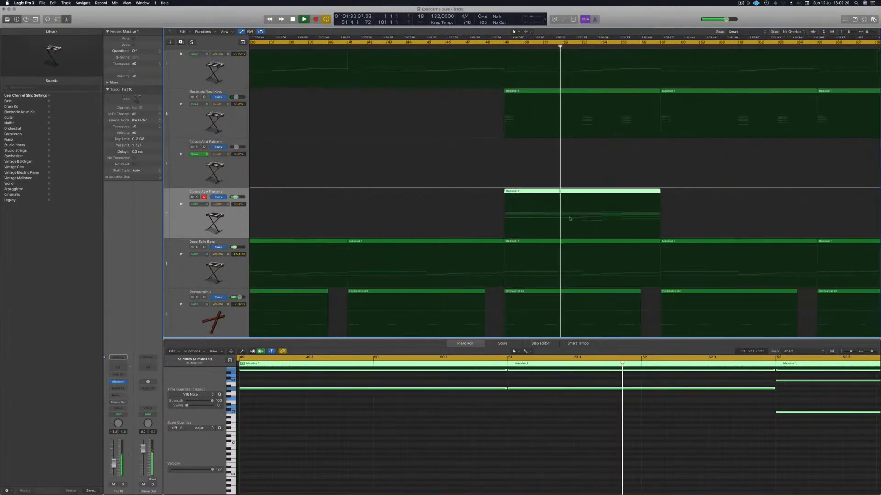
pyautogui.press('e')
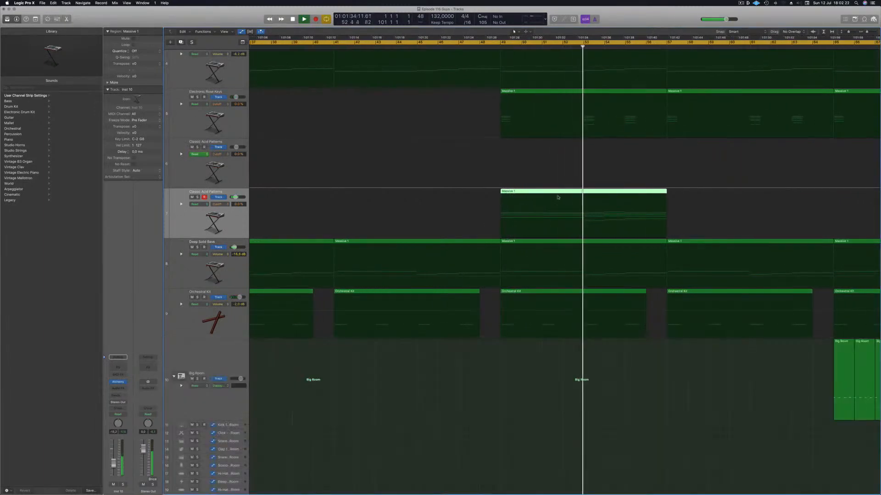
pyautogui.scroll(-2, 589, 196)
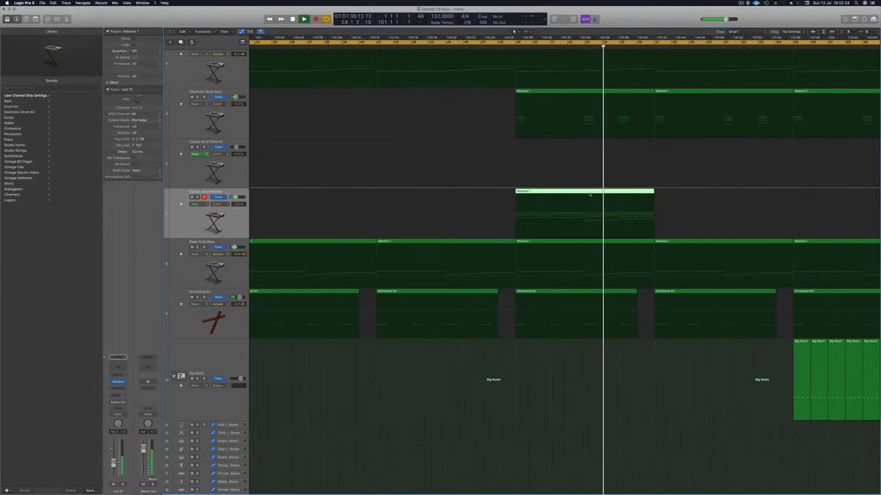
pyautogui.press('e')
pyautogui.scroll(-1, 344, 419)
pyautogui.hscroll(-6, 323, 406)
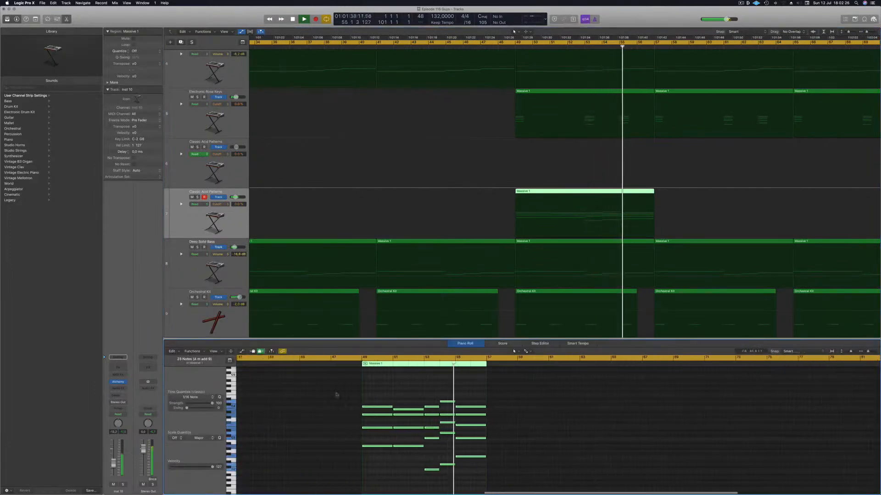
pyautogui.moveTo(406, 399); pyautogui.dragTo(398, 453)
pyautogui.scroll(-1, 403, 431)
pyautogui.moveTo(402, 390); pyautogui.dragTo(429, 454)
pyautogui.moveTo(443, 400); pyautogui.dragTo(419, 400)
pyautogui.moveTo(474, 382); pyautogui.dragTo(506, 473)
pyautogui.moveTo(505, 398); pyautogui.dragTo(467, 454)
# Step: Play the project from the beginning with the whole arrangement in view
pyautogui.press('Return')
pyautogui.press('space')
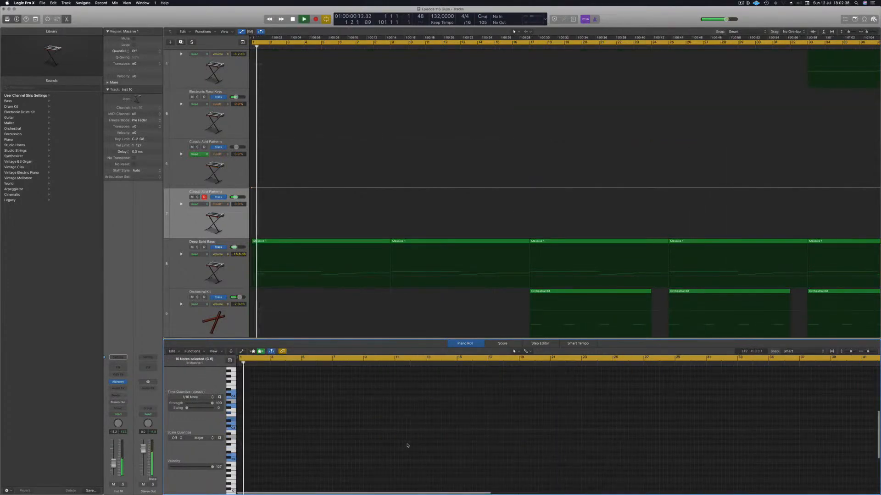
pyautogui.press('Return')
pyautogui.scroll(-5, 457, 214)
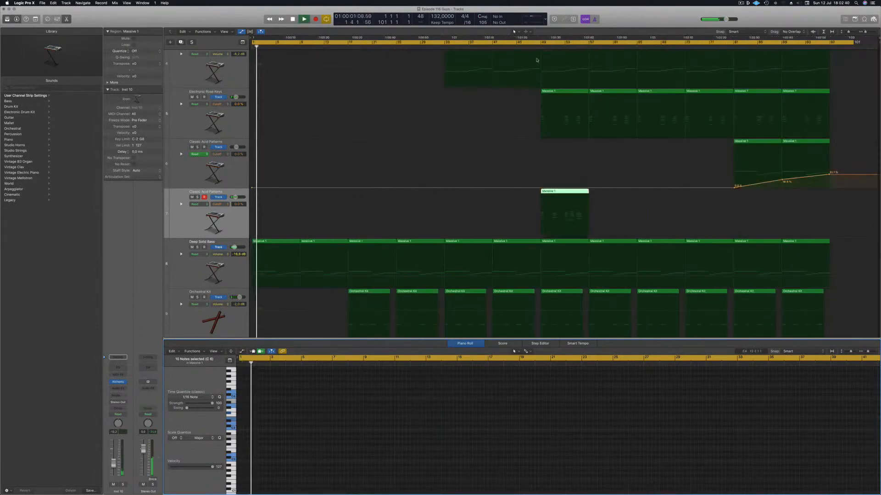
# Step: Loop playback over bars 49 to 65
pyautogui.moveTo(549, 45); pyautogui.dragTo(636, 44)
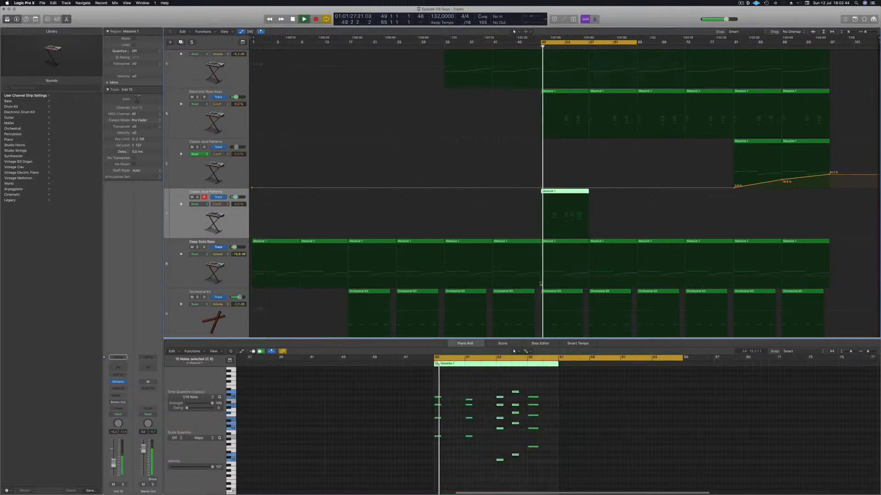
pyautogui.scroll(5, 450, 458)
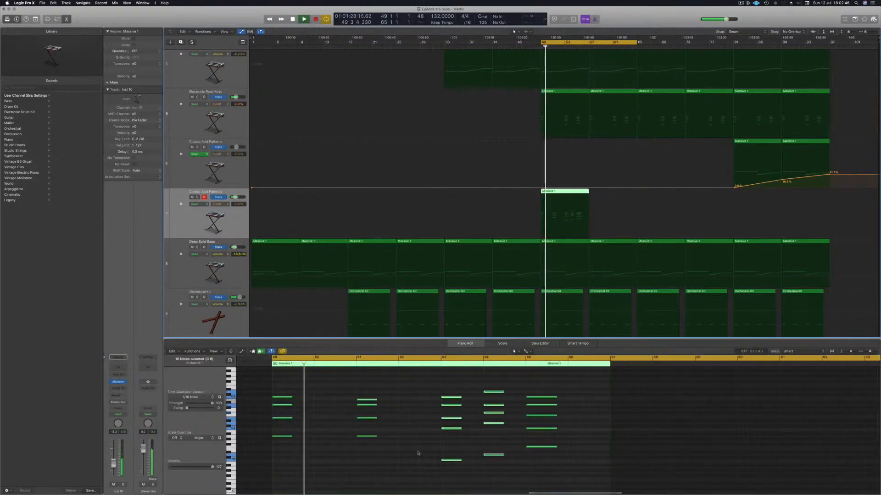
pyautogui.scroll(-2, 421, 452)
# Step: Shorten the copied region's first chord at bar 49 and copy it into four short repeated stabs
pyautogui.moveTo(264, 386); pyautogui.dragTo(262, 461)
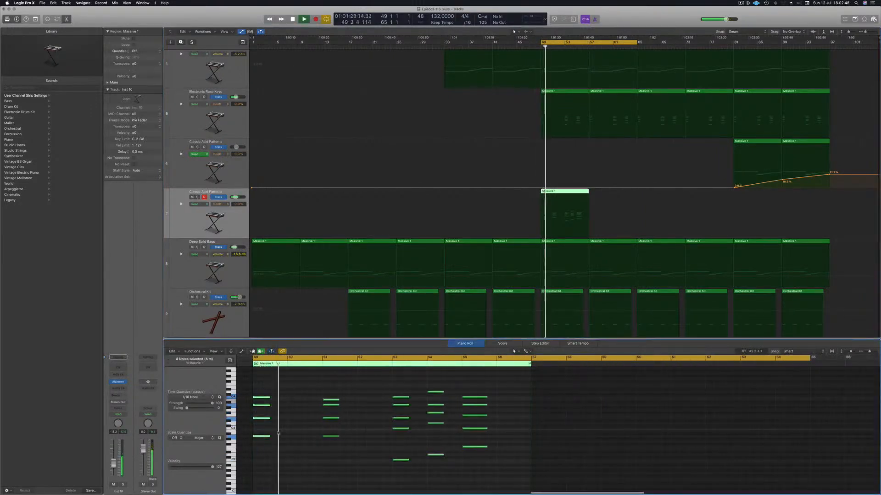
pyautogui.scroll(3, 288, 435)
pyautogui.press('space')
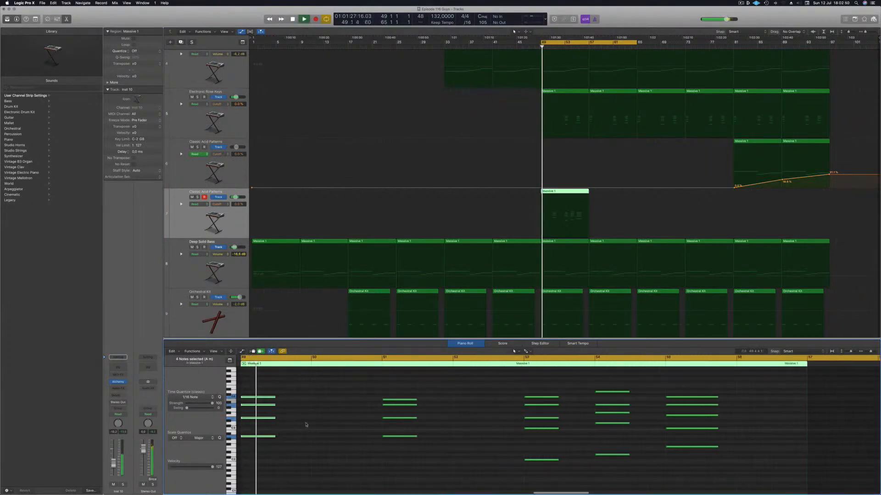
pyautogui.scroll(1, 308, 425)
pyautogui.hscroll(-5, 314, 417)
pyautogui.press('space')
pyautogui.press('space')
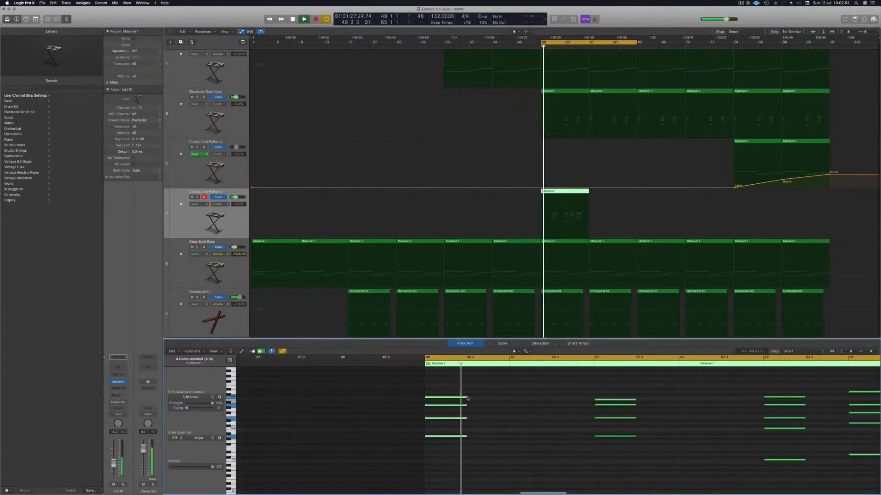
pyautogui.moveTo(466, 397); pyautogui.dragTo(424, 447)
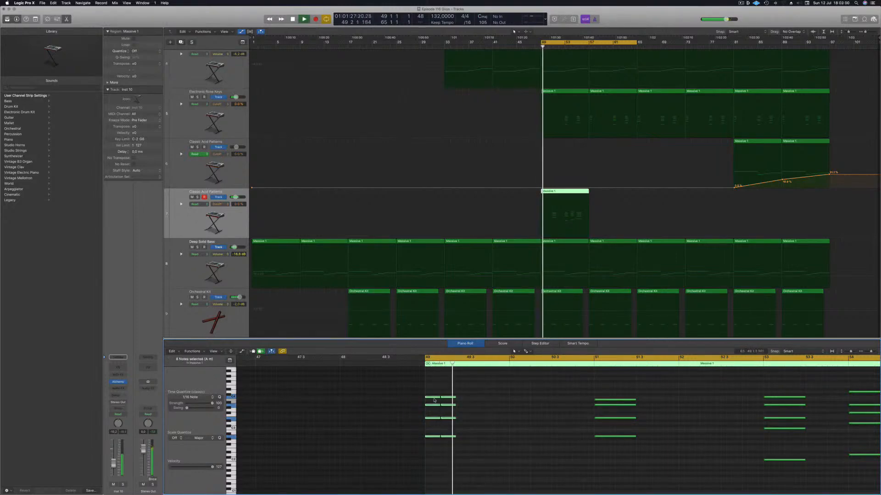
pyautogui.moveTo(435, 399); pyautogui.dragTo(464, 399)
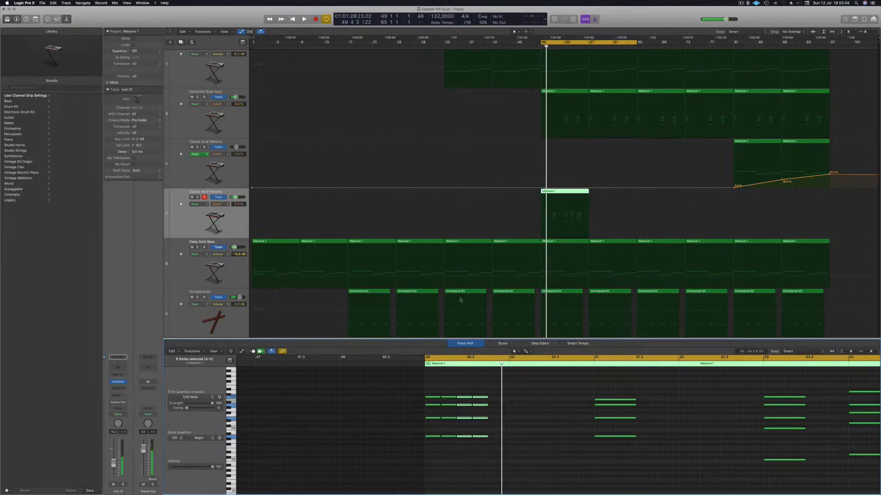
# Step: Load the Trance lead preset Burst Of Light in the duplicated track's Alchemy and raise the track's volume
pyautogui.click(179, 221)
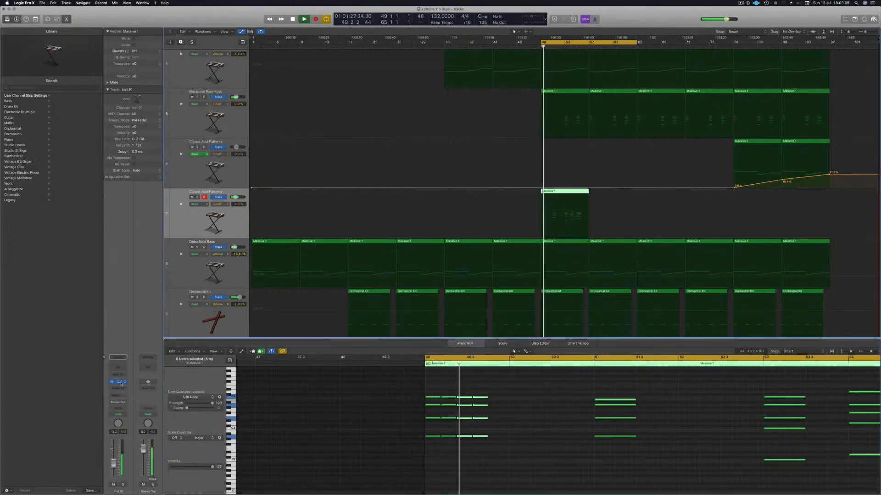
pyautogui.press('v')
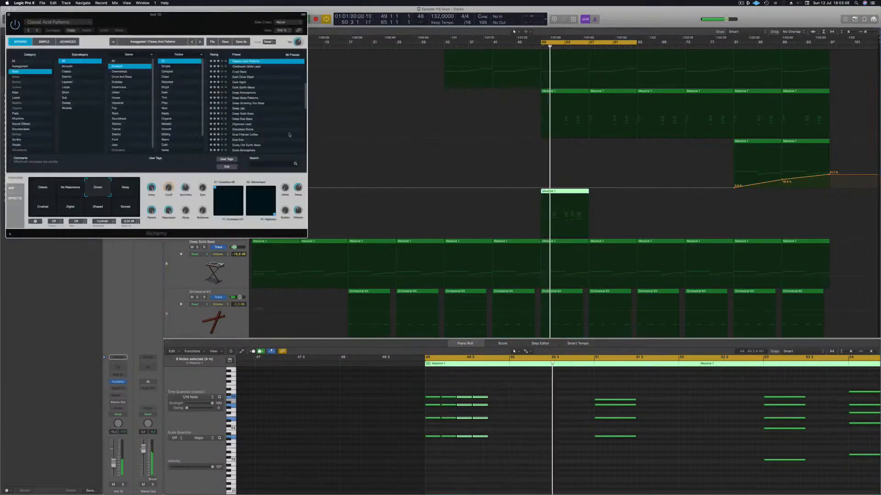
pyautogui.moveTo(212, 22); pyautogui.dragTo(595, 154)
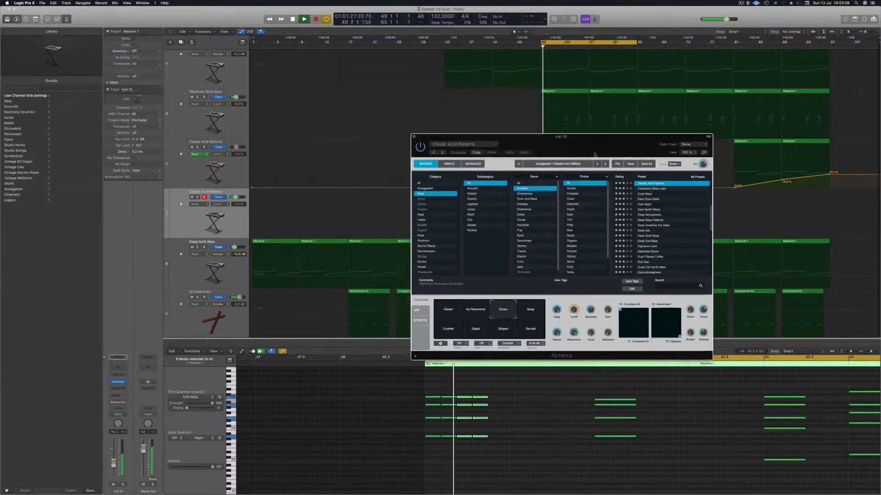
pyautogui.click(421, 220)
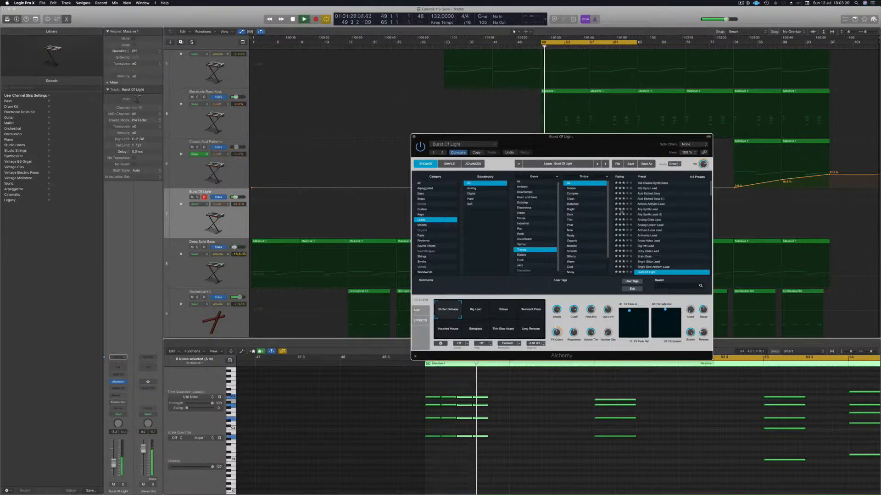
pyautogui.moveTo(623, 142); pyautogui.dragTo(641, 132)
pyautogui.press('space')
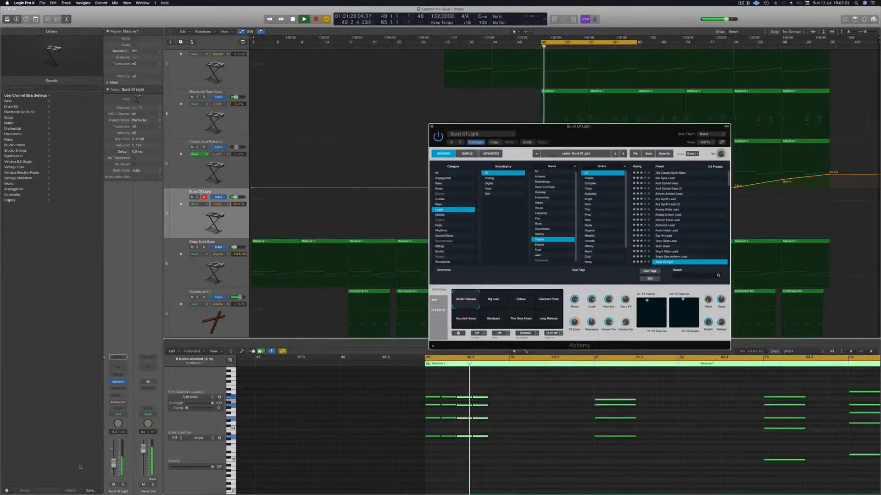
pyautogui.moveTo(114, 466); pyautogui.dragTo(114, 456)
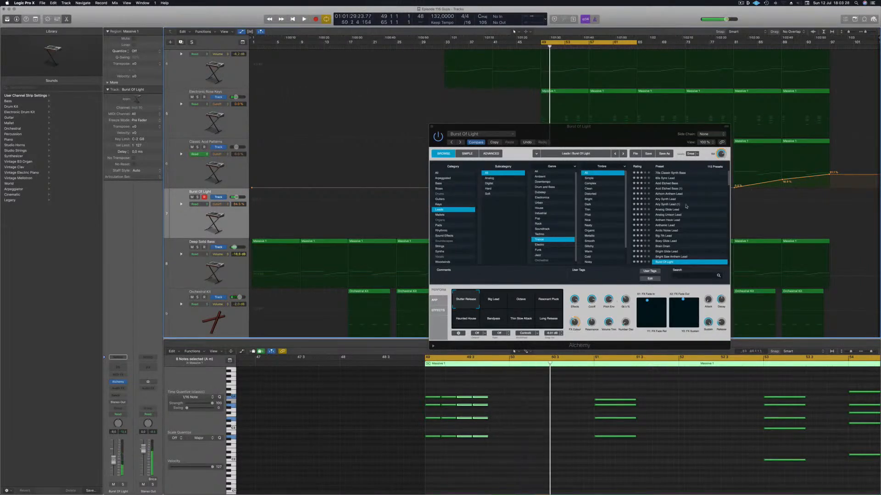
# Step: Audition the Big Lead, Octave, Resonant Pluck and Haunted House snapshots, ending back on the first snapshot
pyautogui.click(493, 303)
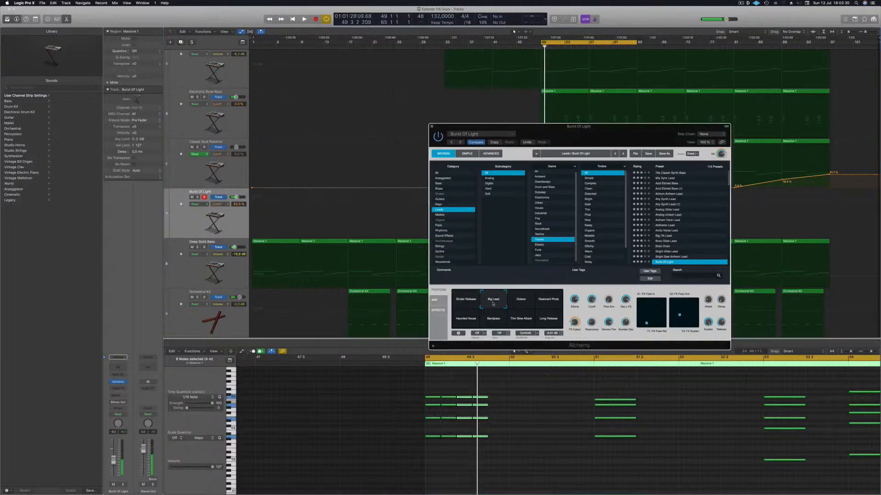
pyautogui.click(515, 303)
pyautogui.click(545, 303)
pyautogui.click(468, 317)
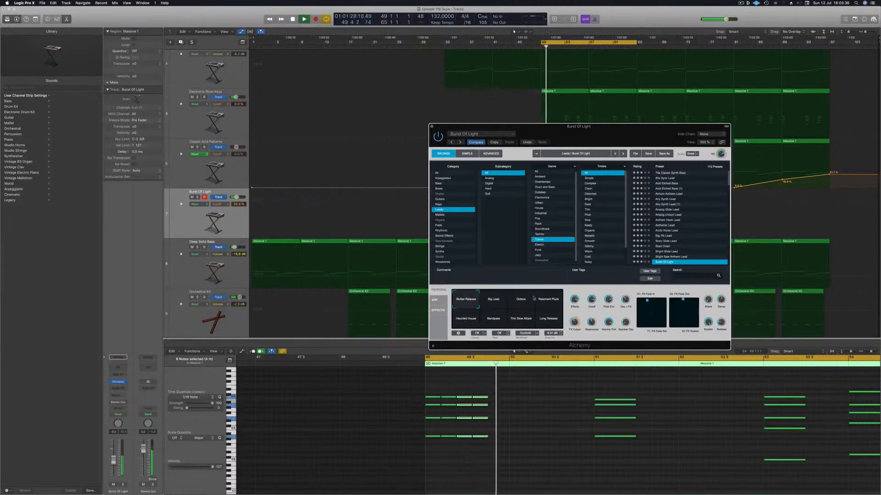
# Step: Shorten the chord at bar 51 and copy it into four short stabs, snapped to the same rhythm as bar 49
pyautogui.moveTo(608, 129); pyautogui.dragTo(428, 89)
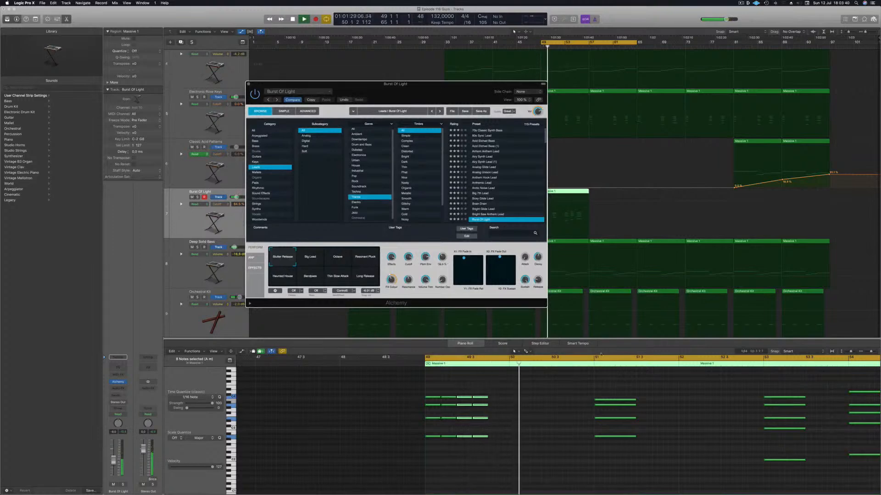
pyautogui.moveTo(589, 388); pyautogui.dragTo(661, 481)
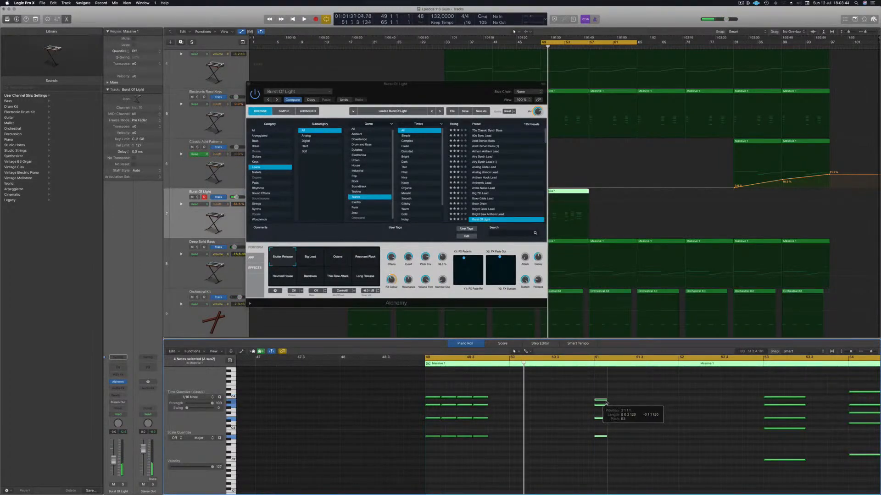
pyautogui.moveTo(601, 401); pyautogui.dragTo(615, 404)
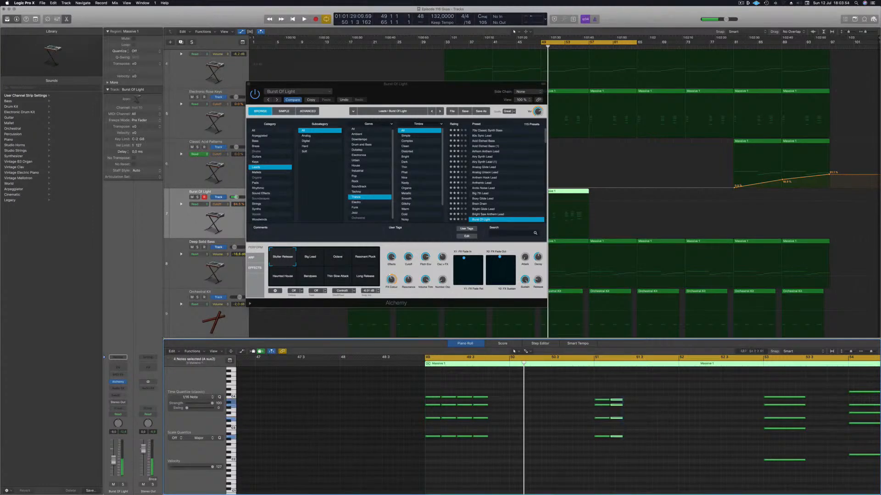
pyautogui.moveTo(593, 394); pyautogui.dragTo(641, 456)
pyautogui.moveTo(601, 401); pyautogui.dragTo(628, 404)
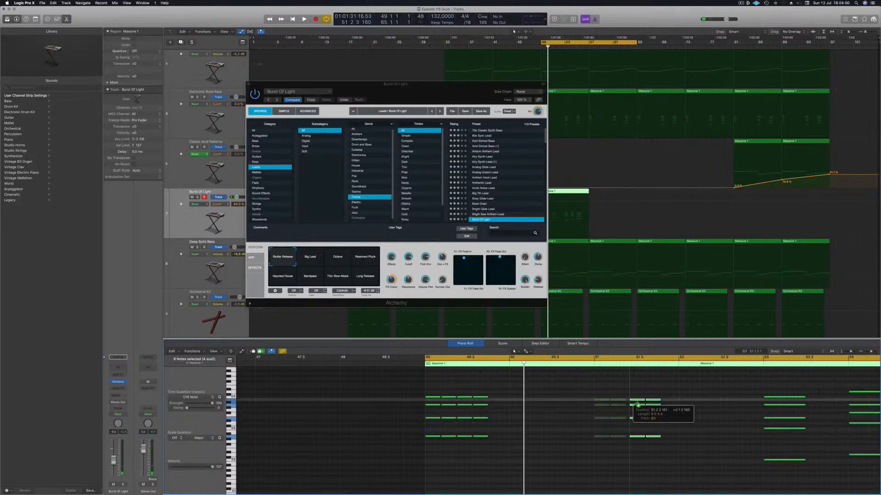
pyautogui.moveTo(633, 404); pyautogui.dragTo(635, 401)
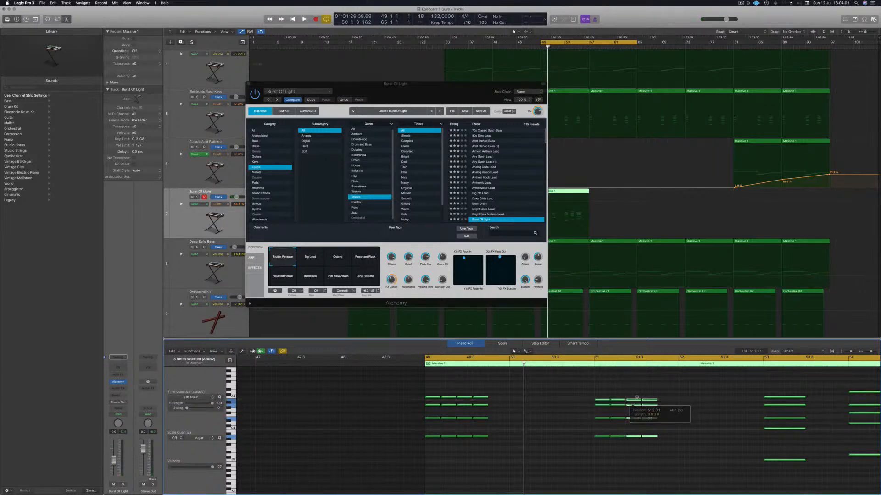
pyautogui.press('space')
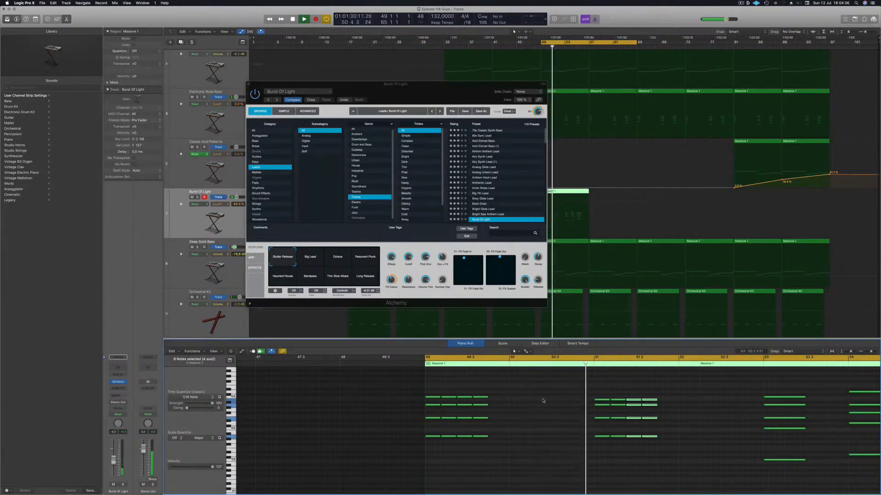
# Step: Shorten the chords at bars 53 and 54 and copy each one into four short stabs
pyautogui.scroll(-2, 543, 401)
pyautogui.scroll(-3, 543, 401)
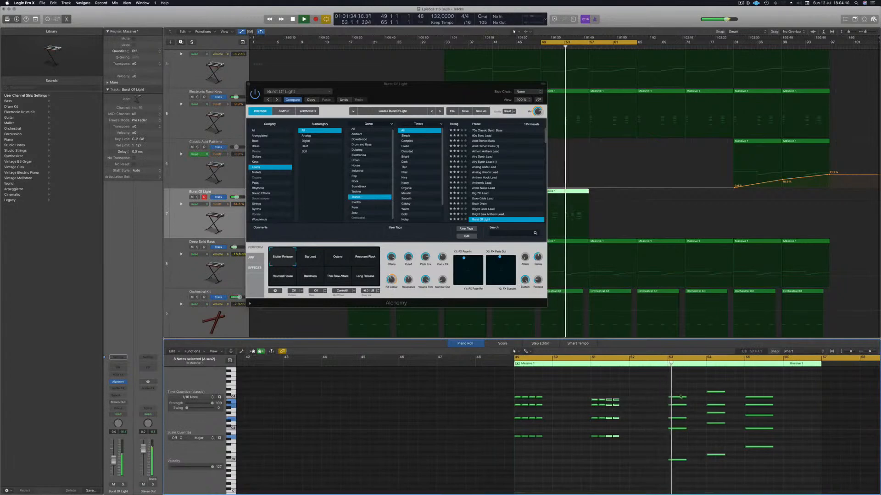
pyautogui.scroll(3, 689, 393)
pyautogui.moveTo(676, 393); pyautogui.dragTo(650, 494)
pyautogui.press('space')
pyautogui.press('space')
pyautogui.moveTo(674, 381); pyautogui.dragTo(657, 381)
pyautogui.press('super+Right')
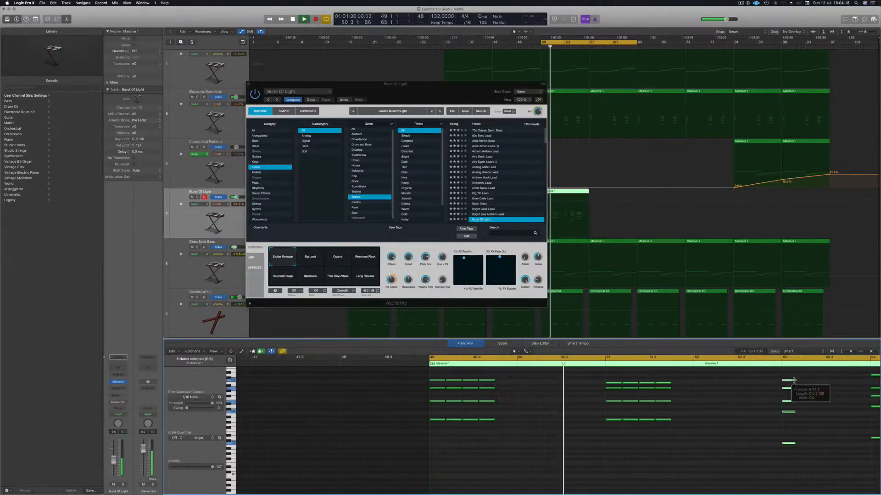
pyautogui.moveTo(795, 380); pyautogui.dragTo(823, 445)
pyautogui.press('super+Left')
pyautogui.press('super+Left')
pyautogui.scroll(3, 806, 413)
pyautogui.moveTo(805, 382); pyautogui.dragTo(819, 457)
pyautogui.press('super+Right')
pyautogui.moveTo(826, 459); pyautogui.dragTo(850, 458)
# Step: Shorten the chord at bar 55 and copy it into four short stabs
pyautogui.scroll(-4, 852, 457)
pyautogui.hscroll(5, 854, 455)
pyautogui.hscroll(5, 854, 455)
pyautogui.moveTo(719, 390); pyautogui.dragTo(681, 464)
pyautogui.moveTo(699, 396); pyautogui.dragTo(676, 400)
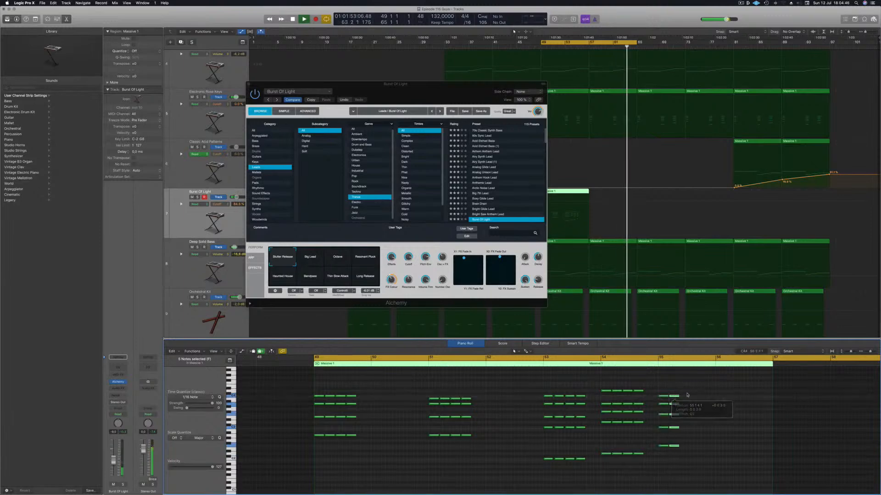
pyautogui.moveTo(690, 453); pyautogui.dragTo(677, 400)
# Step: Audition Butter Cut Saw and Arctic Noise Lead, load Big 7th Lead and lower the track's volume
pyautogui.moveTo(473, 96); pyautogui.dragTo(614, 122)
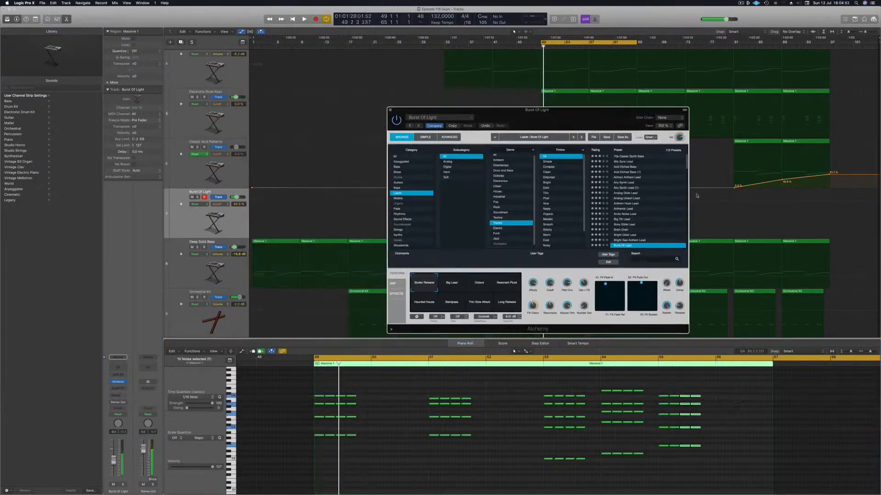
pyautogui.scroll(-2, 658, 203)
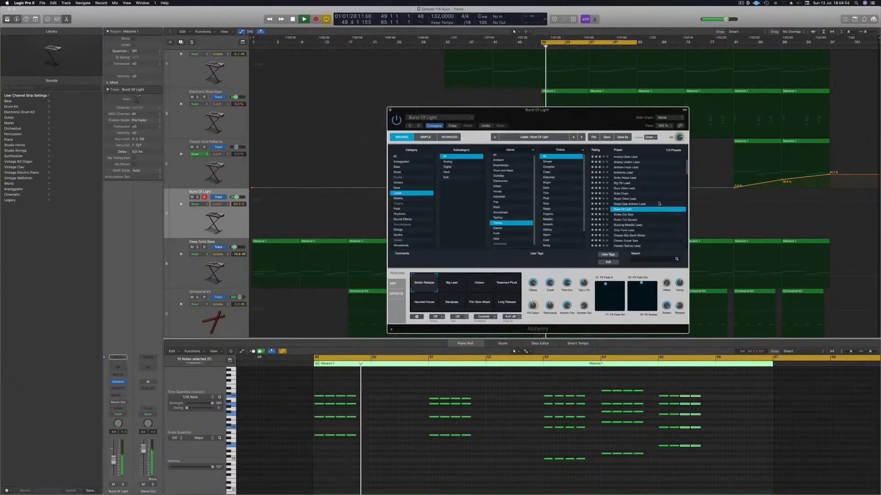
pyautogui.click(629, 214)
pyautogui.scroll(2, 642, 214)
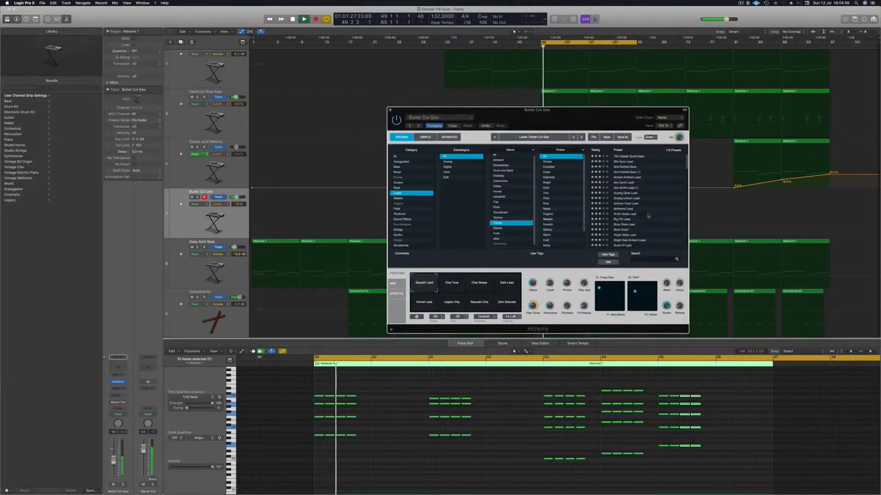
pyautogui.click(631, 215)
pyautogui.click(631, 218)
pyautogui.scroll(-1, 631, 215)
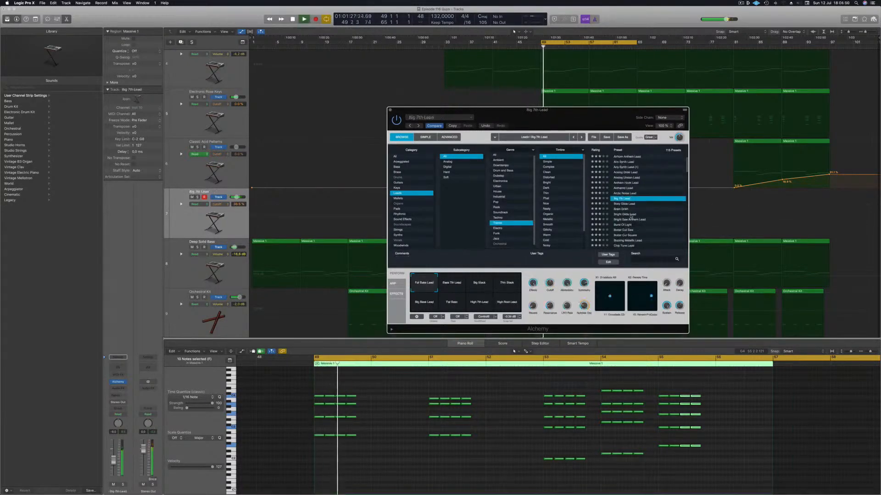
pyautogui.moveTo(113, 461); pyautogui.dragTo(114, 467)
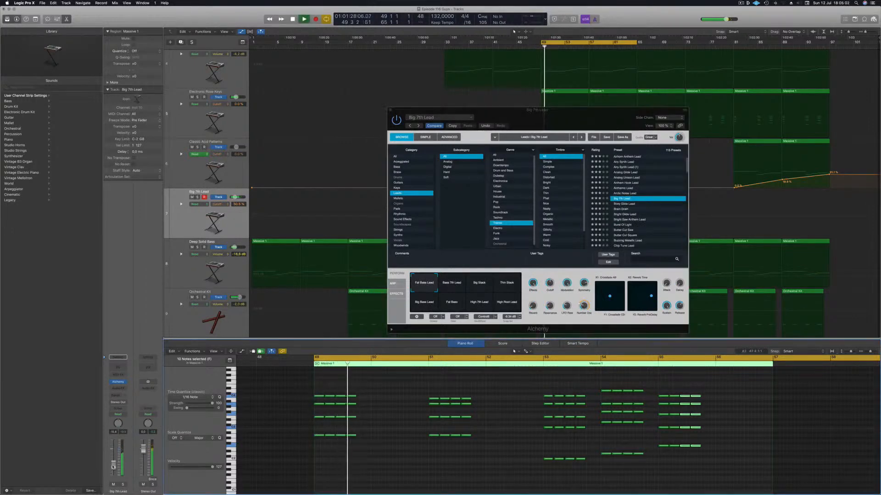
# Step: Audition the Bass 7th Lead, Big Stack and Thin Stack snapshots of the Big 7th Lead preset
pyautogui.click(443, 289)
pyautogui.click(483, 286)
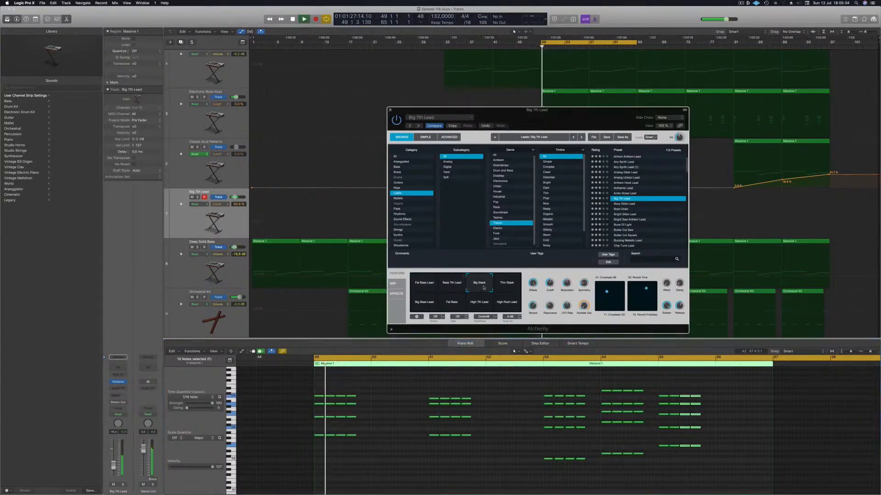
pyautogui.click(506, 285)
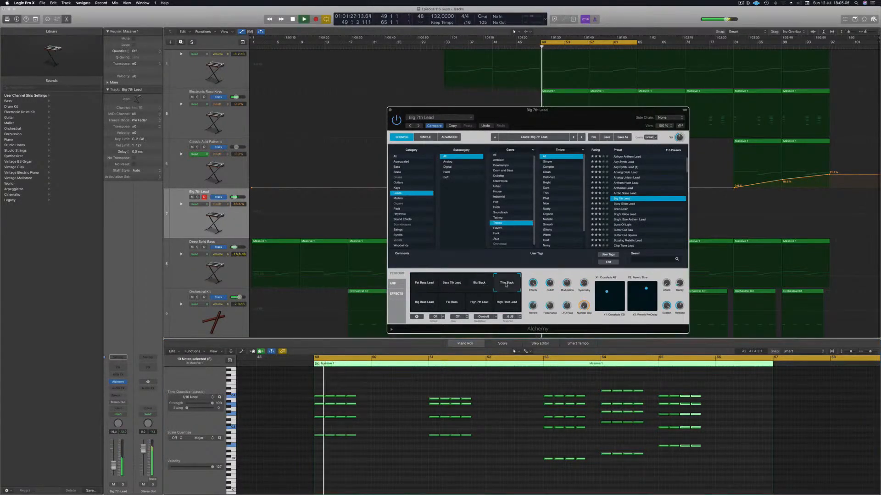
# Step: Audition the Butter Cut Saw, Butter Cut Square and Buzzing Metallic Lead presets among the trance leads
pyautogui.click(626, 204)
pyautogui.scroll(-3, 643, 206)
pyautogui.click(625, 202)
pyautogui.scroll(-2, 637, 202)
pyautogui.click(625, 194)
pyautogui.click(627, 198)
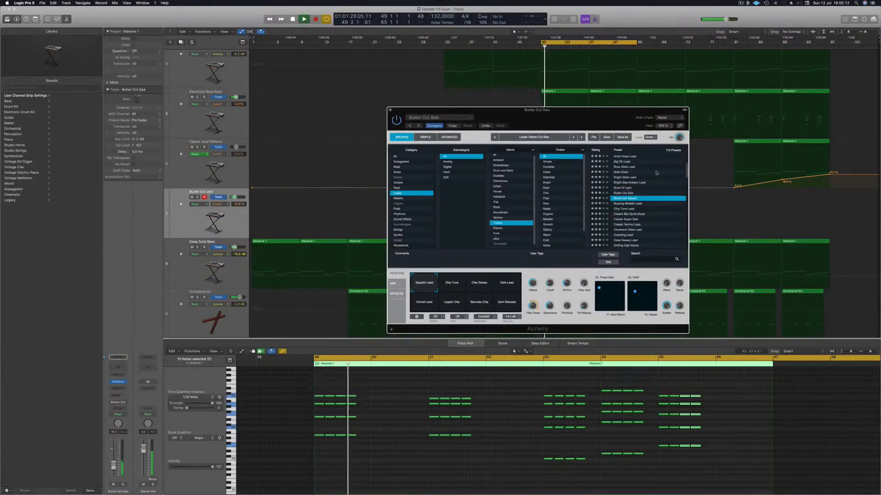
pyautogui.scroll(-1, 649, 189)
pyautogui.click(638, 198)
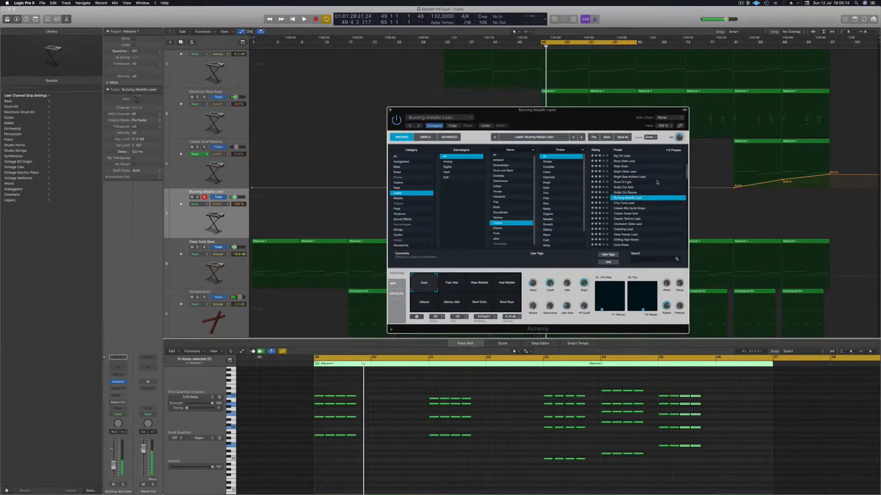
# Step: Audition the Classic 80s Synth Brass, Paper Thin Lead and Massive Festival Lead presets on the stab track
pyautogui.scroll(-2, 657, 188)
pyautogui.click(626, 193)
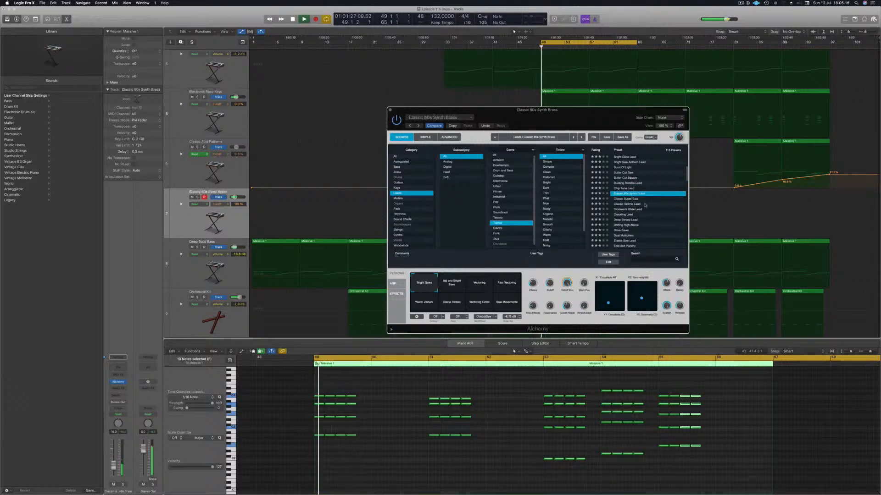
pyautogui.scroll(-14, 642, 204)
pyautogui.scroll(15, 645, 205)
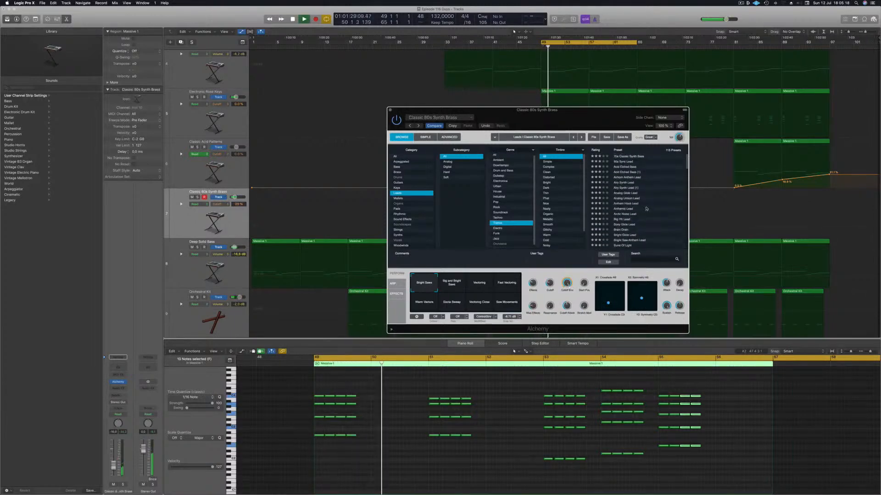
pyautogui.scroll(-15, 658, 190)
pyautogui.click(628, 213)
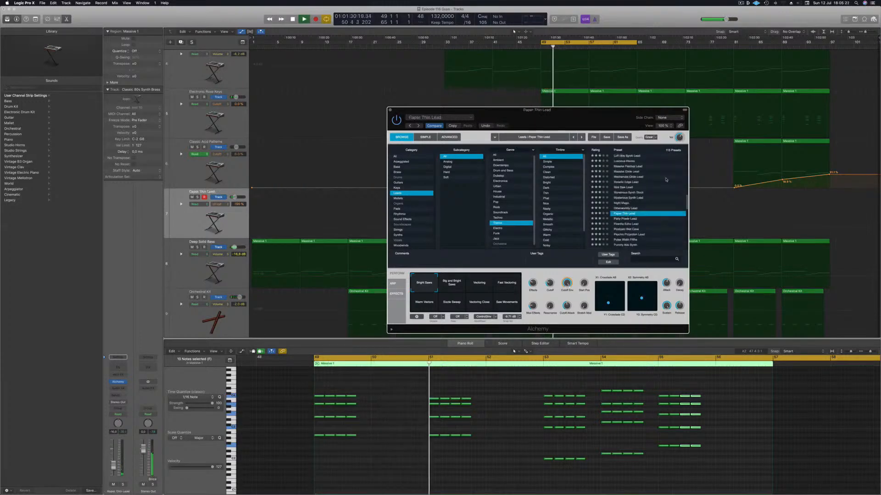
pyautogui.click(622, 187)
pyautogui.click(630, 167)
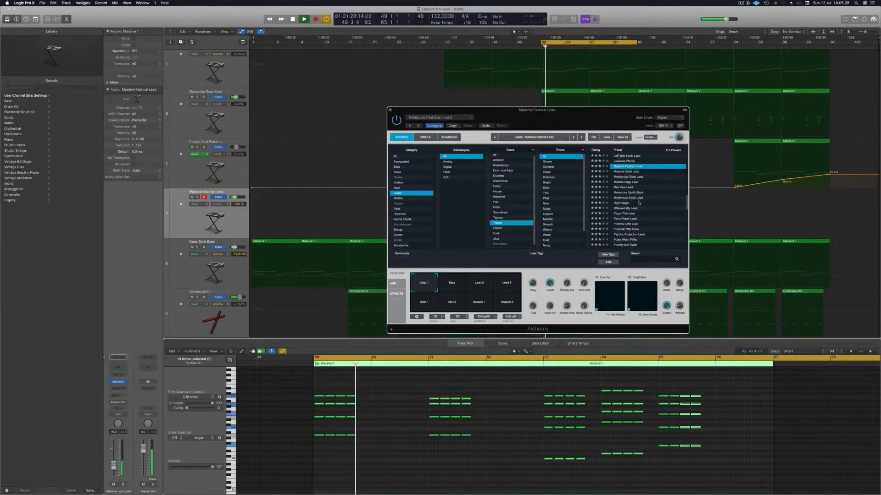
# Step: Audition the LoFi 80s Synth Lead, Journey To Pluto and Huge Echo Lead presets against the looped section
pyautogui.scroll(3, 638, 202)
pyautogui.click(627, 186)
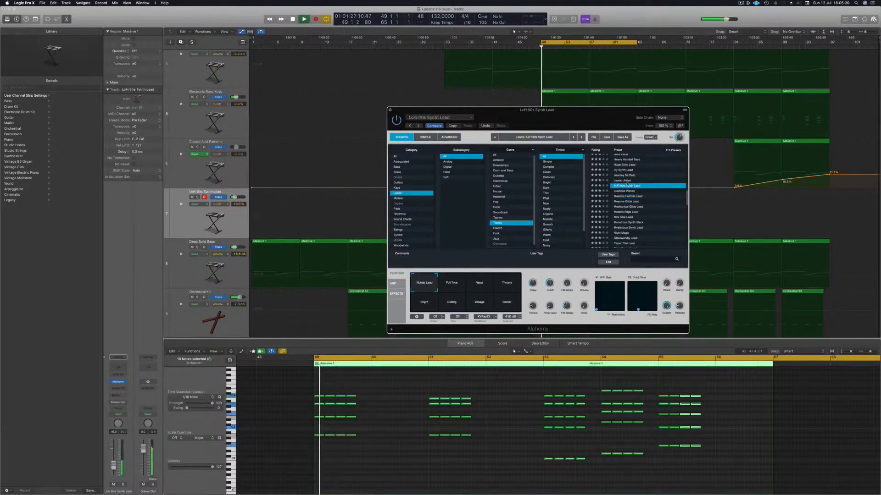
pyautogui.click(625, 176)
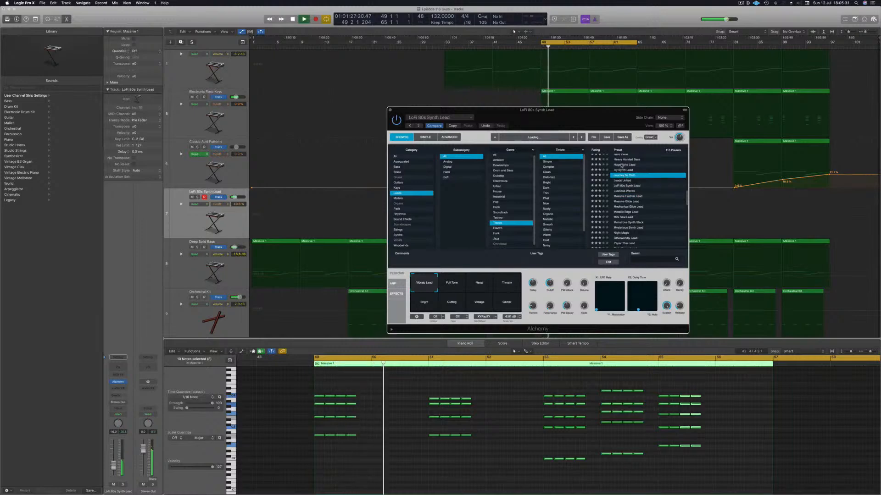
pyautogui.click(623, 166)
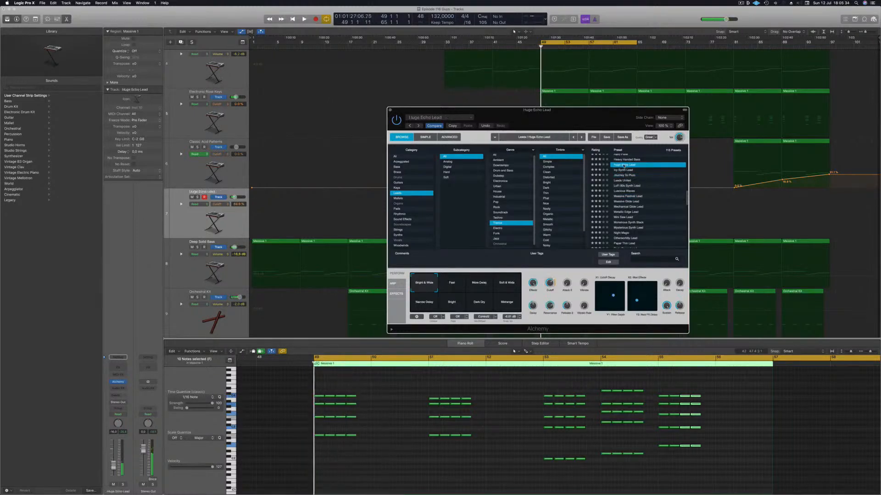
# Step: Audition the Flutter Lead, Festival Saw Lead and Elastic Saw Lead presets, shifting the synth window aside
pyautogui.scroll(5, 658, 179)
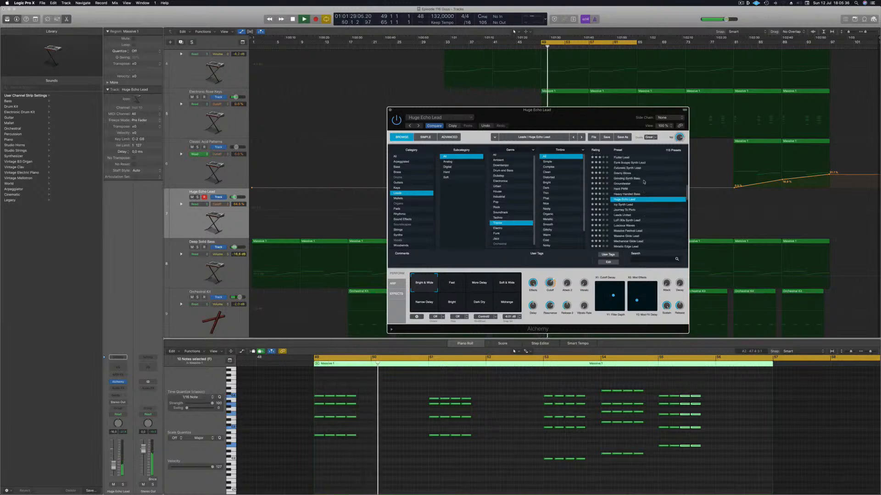
pyautogui.click(624, 181)
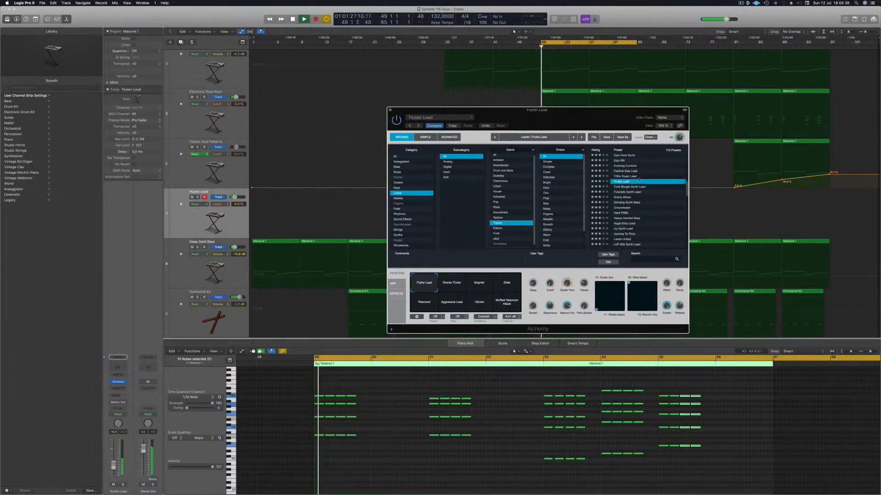
pyautogui.click(627, 171)
pyautogui.moveTo(615, 121); pyautogui.dragTo(645, 121)
pyautogui.scroll(3, 658, 184)
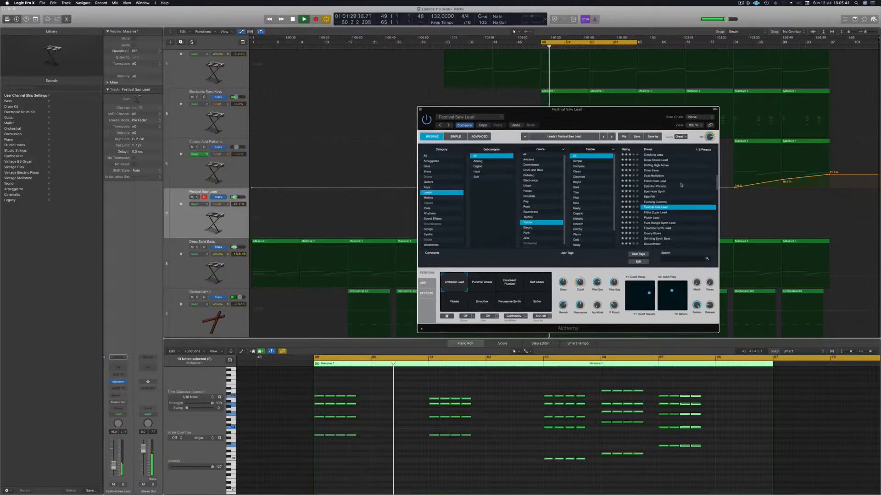
pyautogui.click(657, 181)
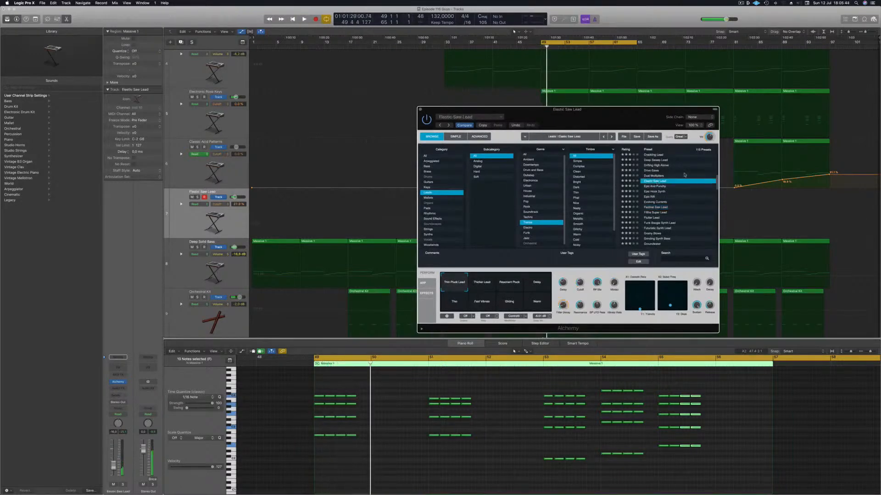
pyautogui.press('space')
pyautogui.press('space')
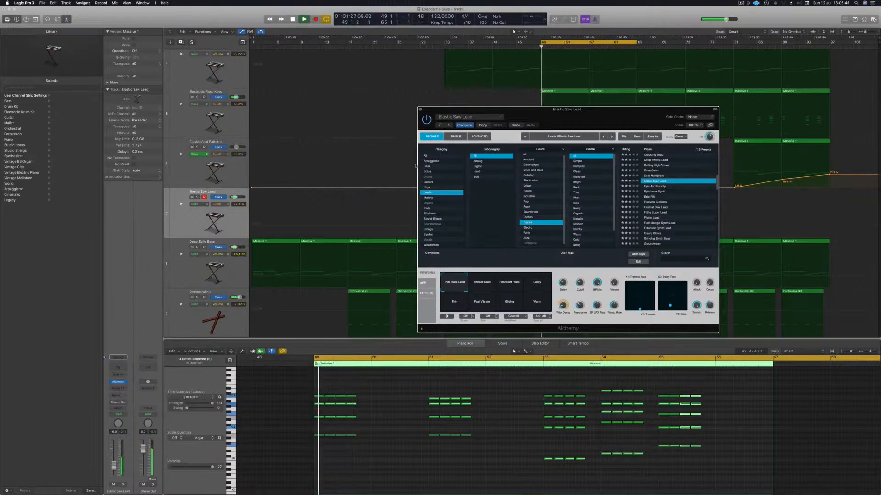
# Step: Widen the preset browser to all trance categories and audition Europa Bass, Good Boy and 1970s Modular Synth Bass
pyautogui.click(425, 157)
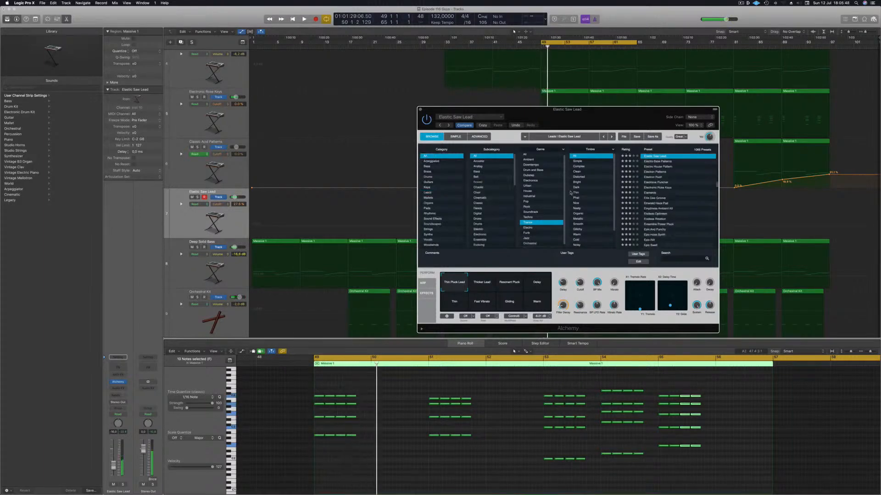
pyautogui.scroll(20, 661, 183)
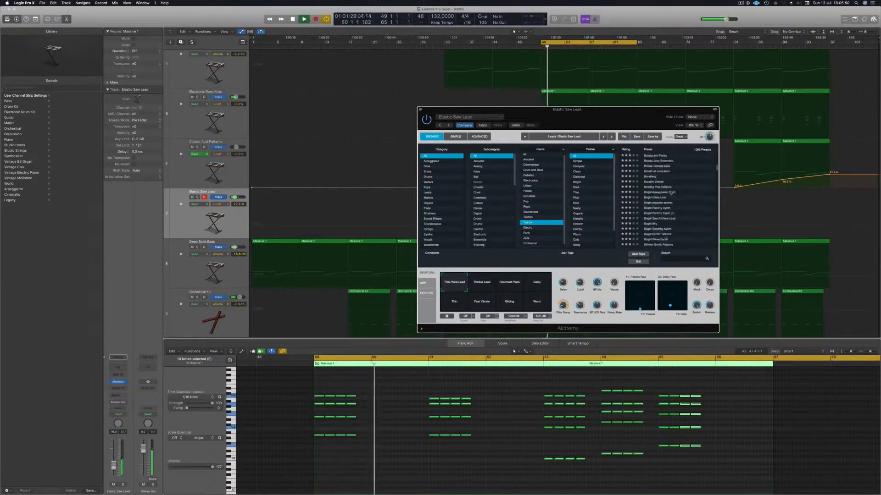
pyautogui.scroll(5, 671, 196)
pyautogui.click(652, 157)
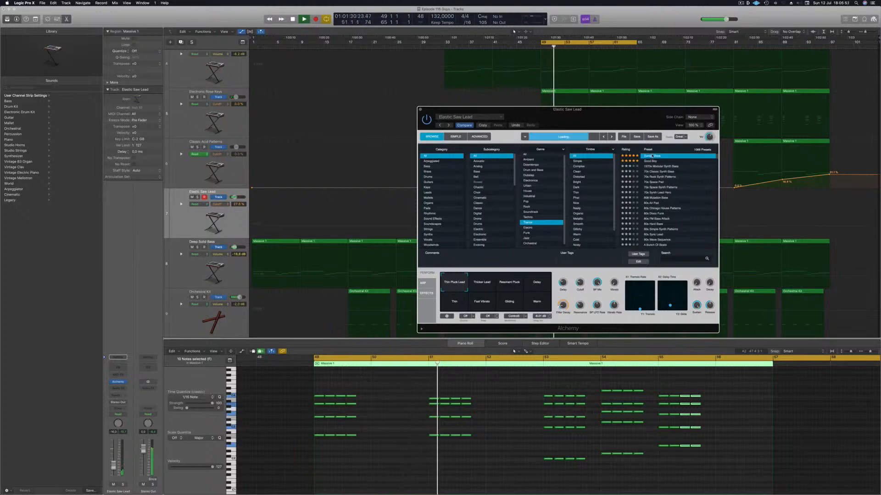
pyautogui.press('space')
pyautogui.click(651, 161)
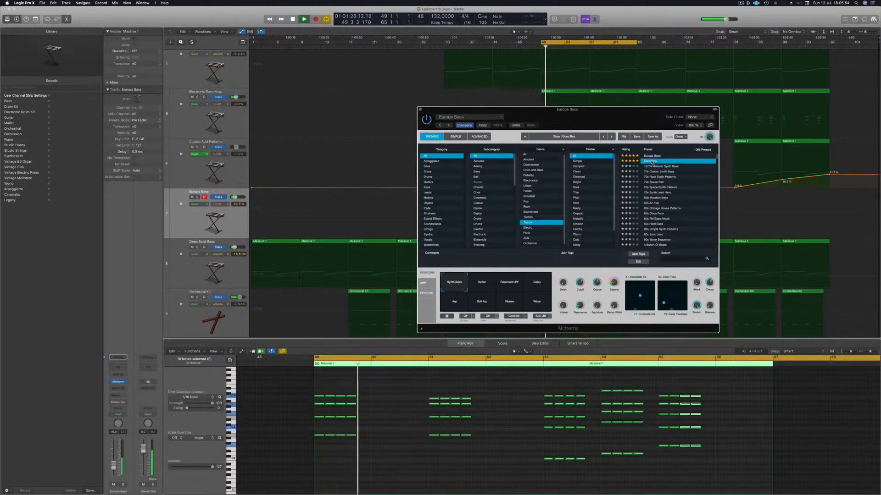
pyautogui.click(659, 166)
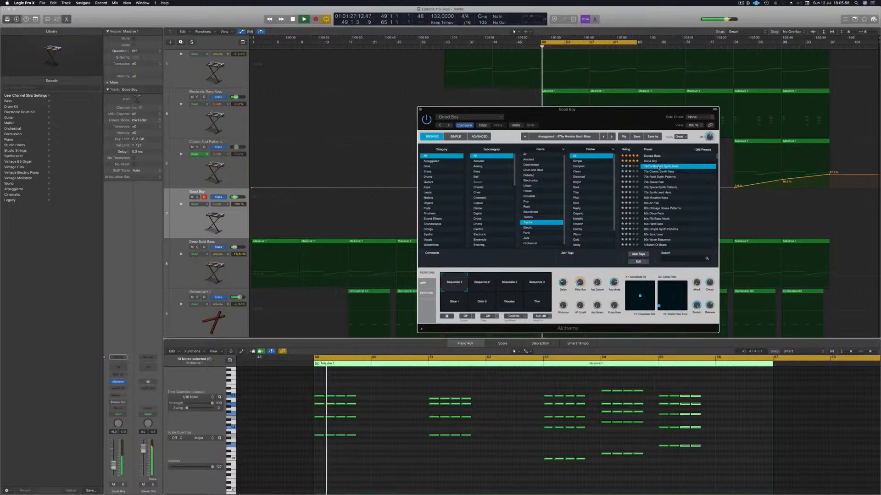
# Step: Audition the 80s Simple Synth Patterns and Acid Trance Pattern presets on the stab track
pyautogui.scroll(-2, 666, 200)
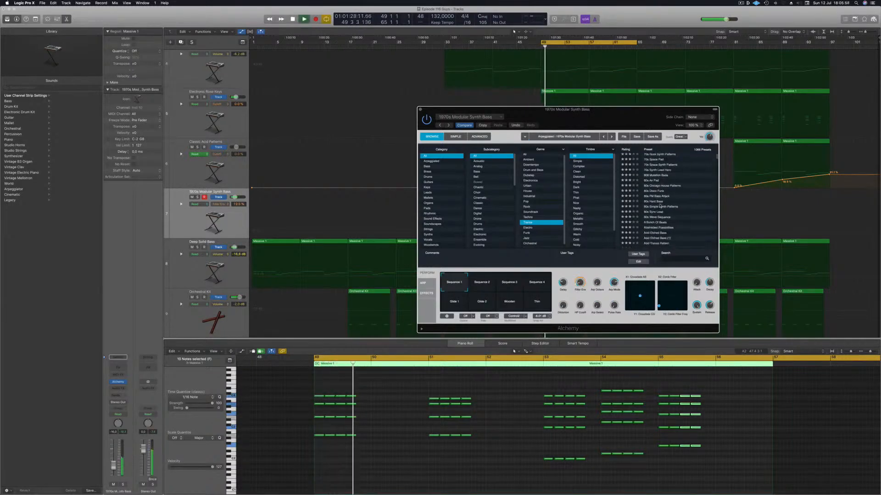
pyautogui.click(659, 207)
pyautogui.scroll(-3, 658, 211)
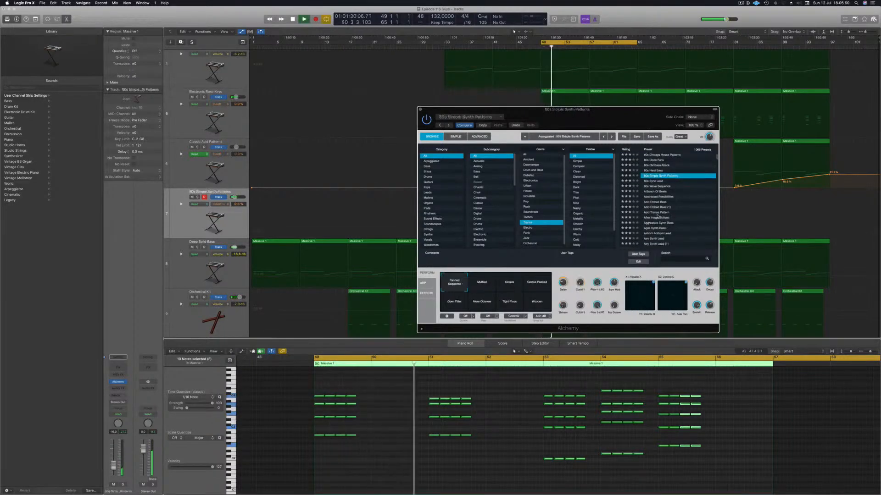
pyautogui.click(657, 213)
pyautogui.scroll(-3, 696, 204)
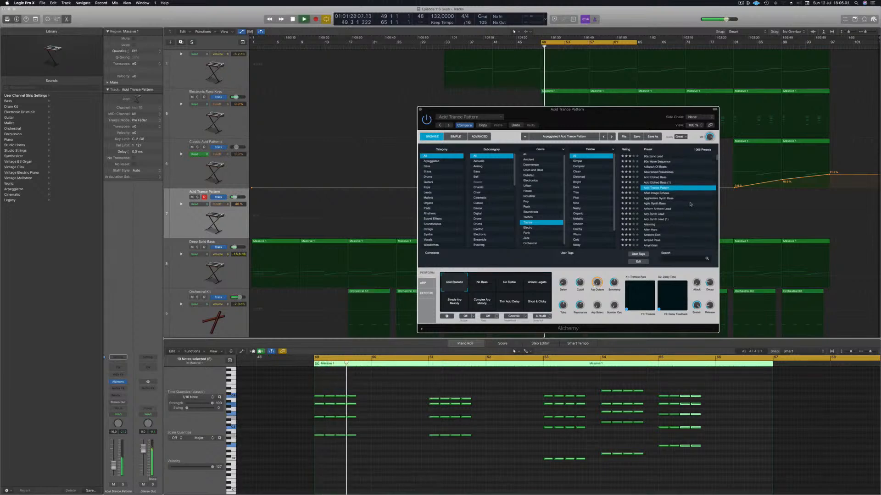
# Step: Load Agile Synth Bass and audition its snapshots from Smaller, Rubbery and Brighter through Sustain Mod, Noisy, Zap and Heavy
pyautogui.click(695, 204)
pyautogui.scroll(-3, 671, 185)
pyautogui.press('space')
pyautogui.click(488, 283)
pyautogui.press('space')
pyautogui.press('space')
pyautogui.click(515, 284)
pyautogui.click(543, 286)
pyautogui.click(449, 302)
pyautogui.click(482, 302)
pyautogui.click(511, 305)
pyautogui.click(533, 307)
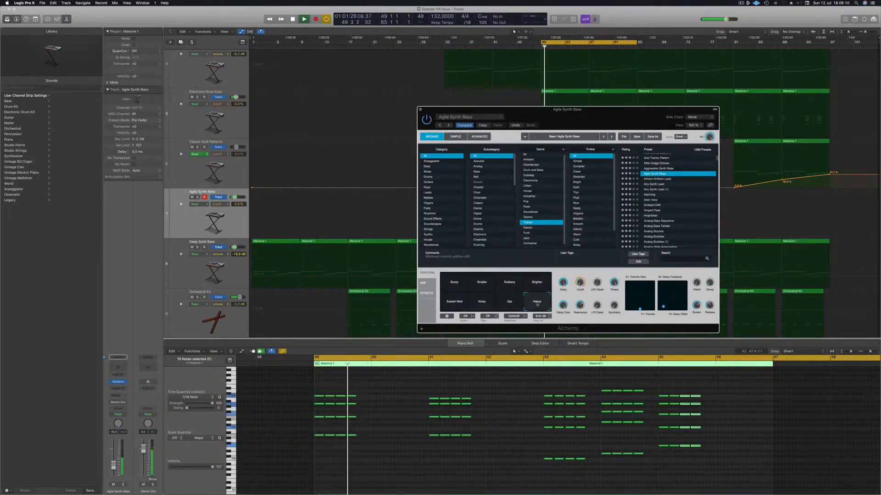
# Step: Audition the Alarming and Analog Bass Twister presets and raise the stab track's volume slightly
pyautogui.scroll(-1, 679, 197)
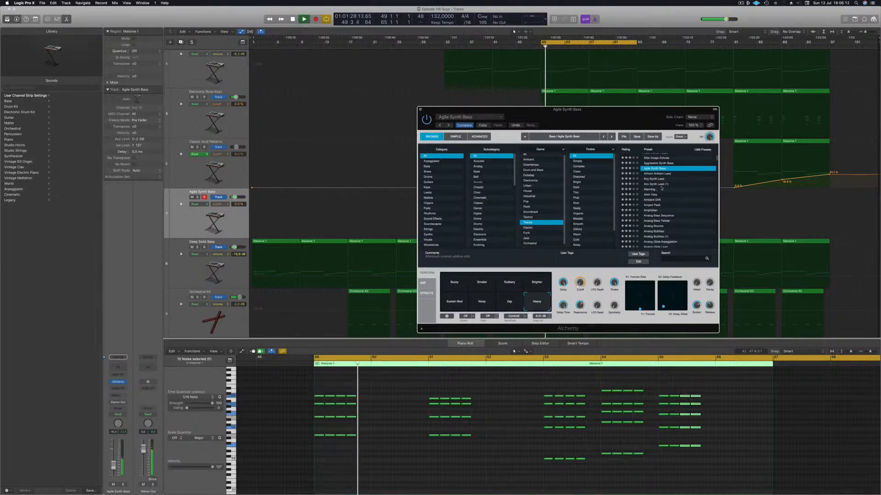
pyautogui.click(657, 189)
pyautogui.scroll(-3, 680, 189)
pyautogui.click(674, 196)
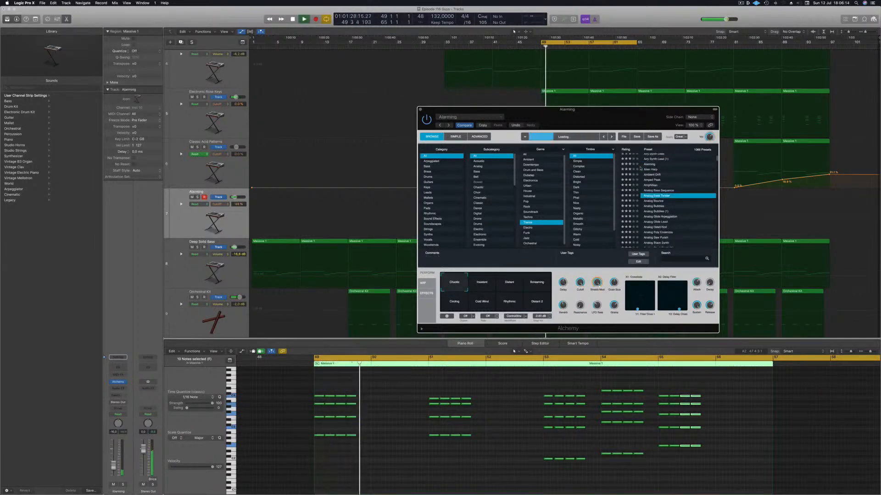
pyautogui.moveTo(113, 469); pyautogui.dragTo(113, 463)
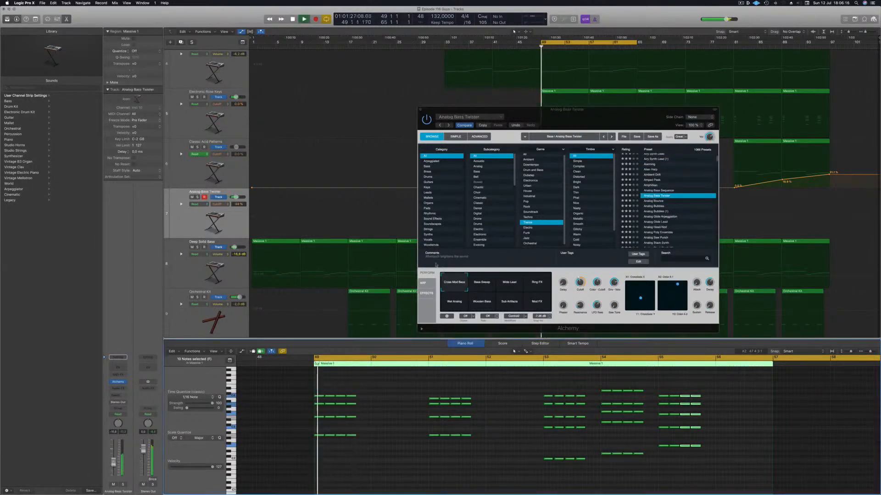
# Step: Audition the presets from Analog Glide Lead down to Analog Poly Ensemble
pyautogui.click(658, 222)
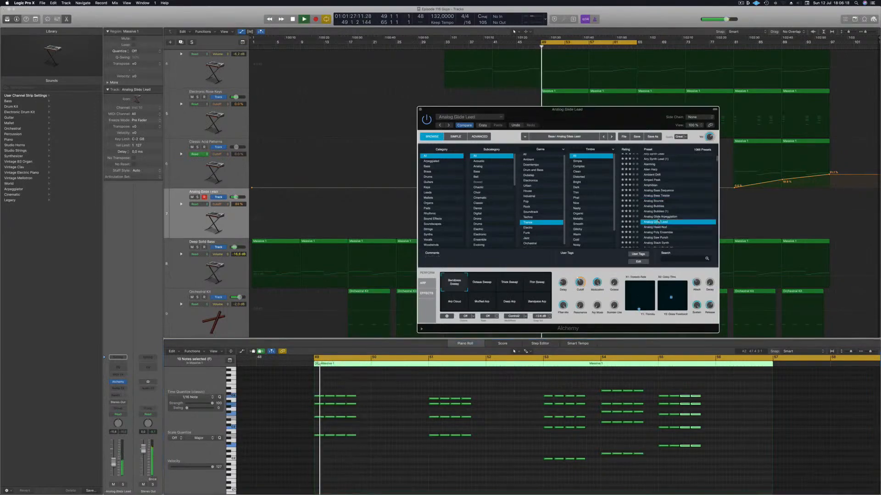
pyautogui.press('Down')
pyautogui.press('space')
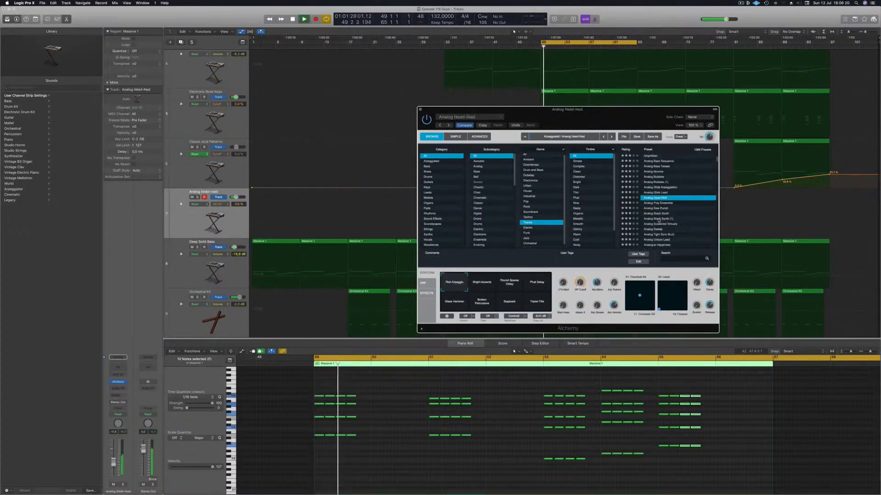
pyautogui.press('Down')
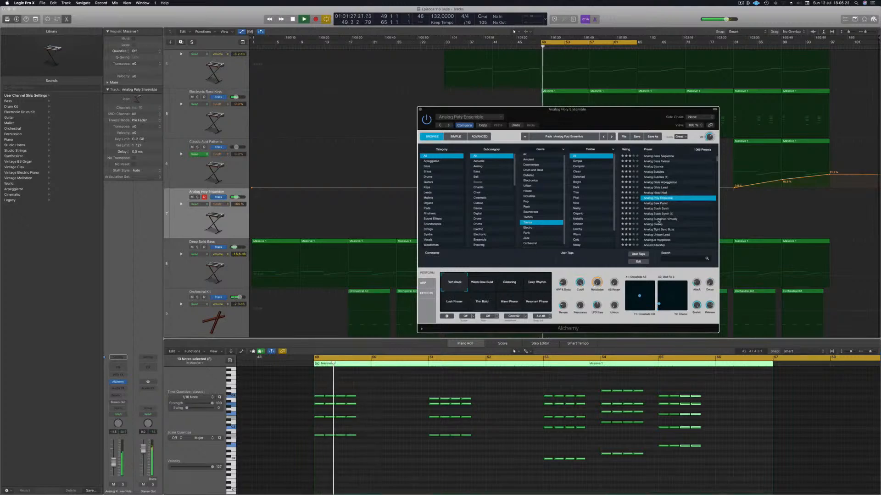
# Step: Load Analog Saw Punch and audition each of its other snapshots, starting with Saw Square and Filtered
pyautogui.press('Down')
pyautogui.press('space')
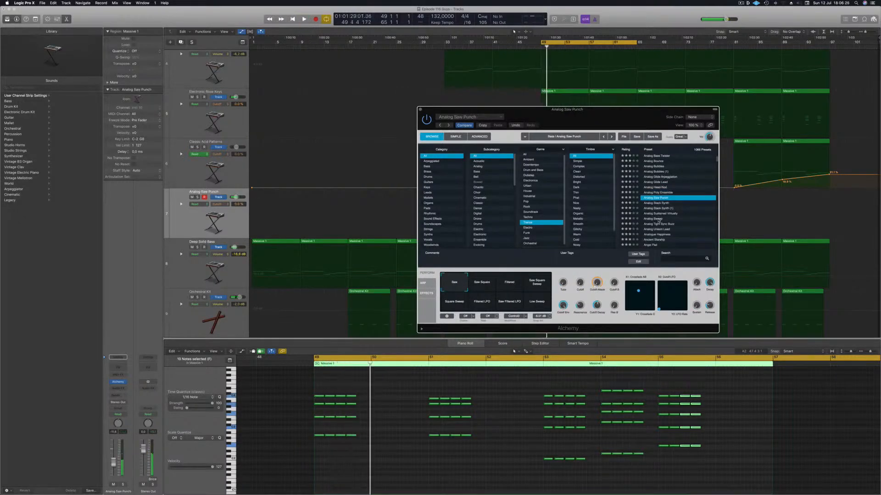
pyautogui.click(480, 287)
pyautogui.click(510, 285)
pyautogui.click(538, 285)
pyautogui.click(465, 306)
pyautogui.click(482, 302)
pyautogui.click(509, 303)
pyautogui.click(530, 303)
# Step: Audition Analog Sweep with several of its snapshots, including Warm, and load Analog Tight Sync Buzz
pyautogui.scroll(-2, 695, 205)
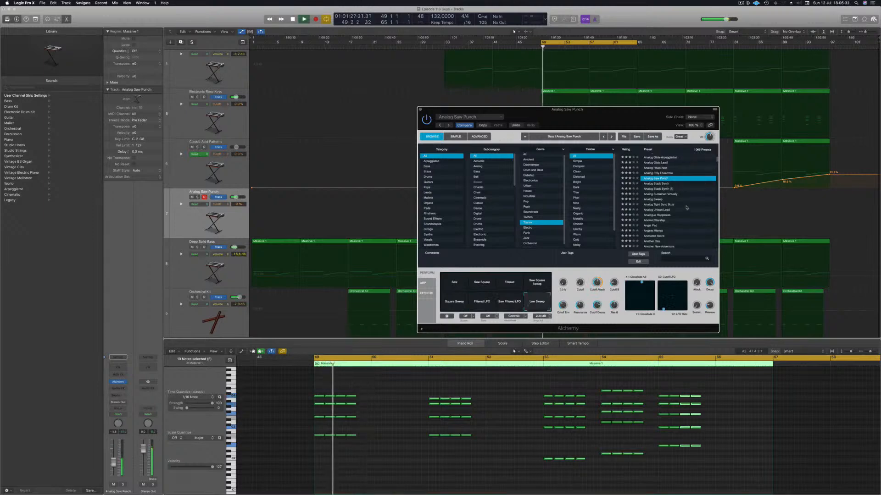
pyautogui.click(651, 200)
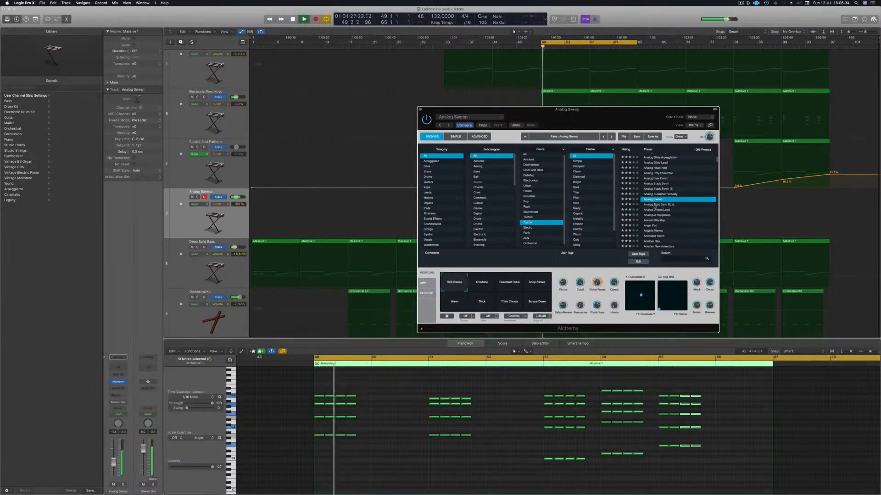
pyautogui.click(527, 288)
pyautogui.press('space')
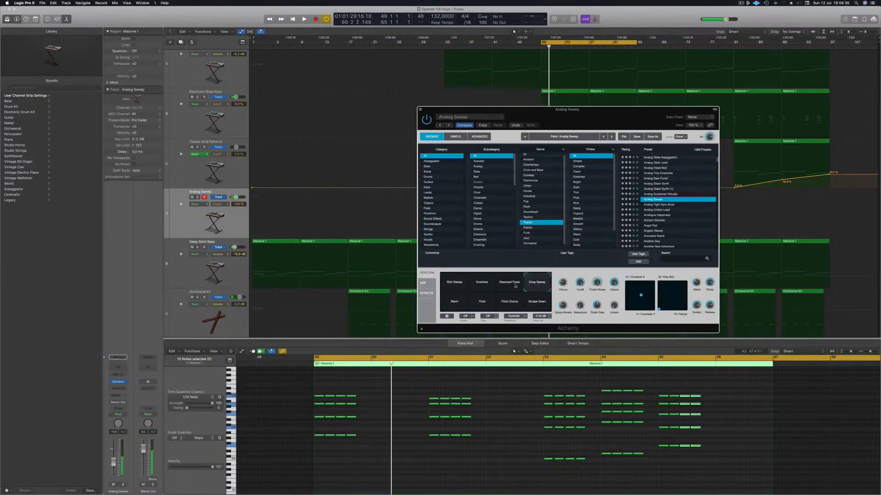
pyautogui.click(485, 290)
pyautogui.click(456, 309)
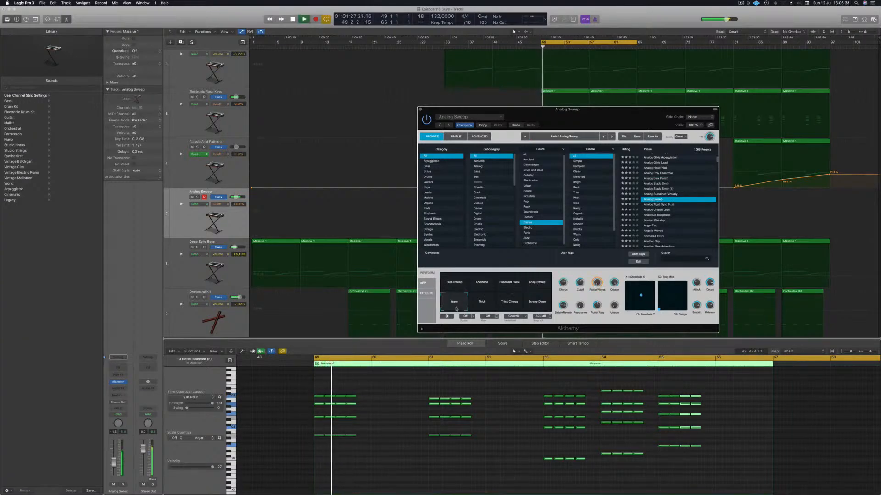
pyautogui.click(662, 205)
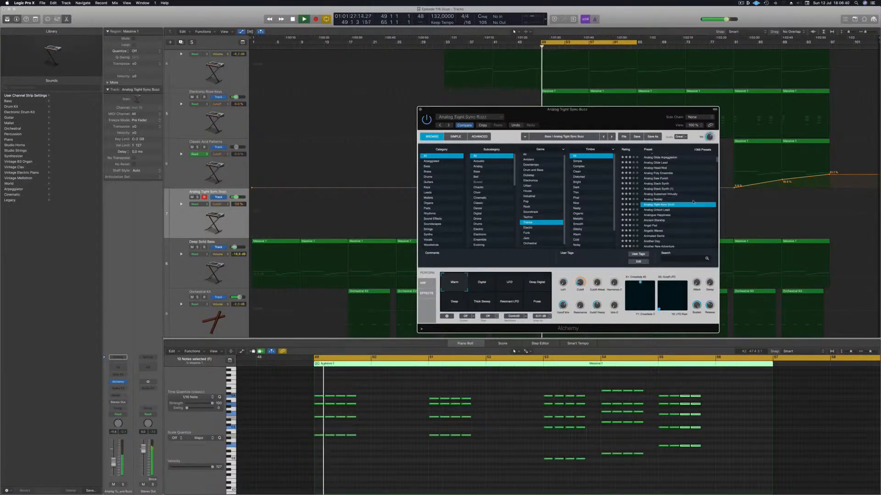
# Step: Audition the Analog Unison Lead, Analogue Happiness and Angel Pad presets against the looped stabs
pyautogui.scroll(-1, 677, 195)
pyautogui.press('Down')
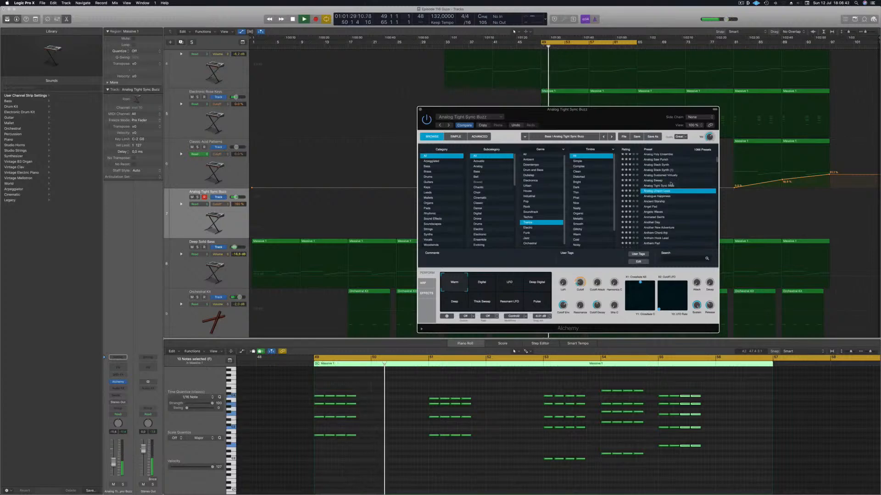
pyautogui.scroll(-1, 678, 202)
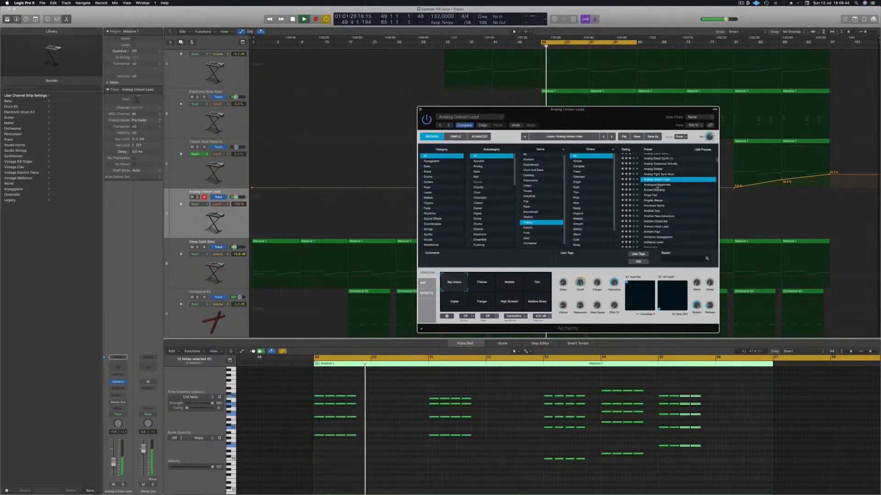
pyautogui.click(658, 185)
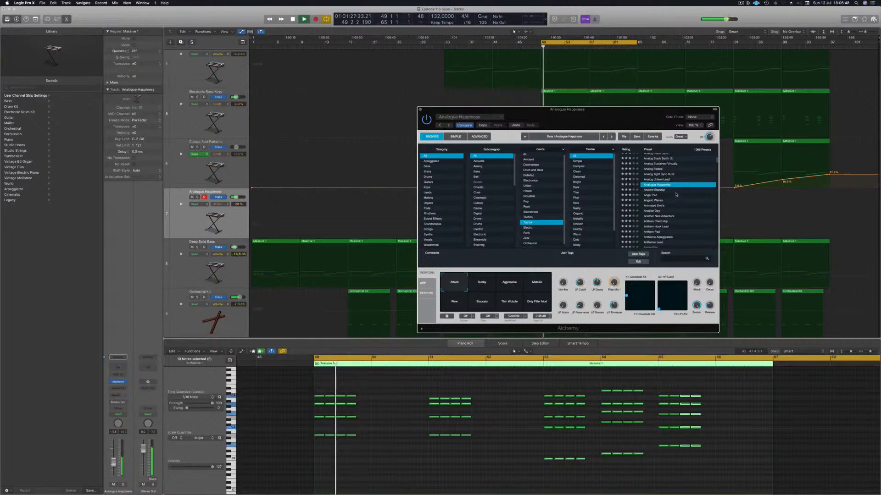
pyautogui.click(653, 196)
pyautogui.press('space')
# Step: Audition the Animated Swirls and Another Day presets, then load Anthem Hook Lead
pyautogui.scroll(-2, 676, 195)
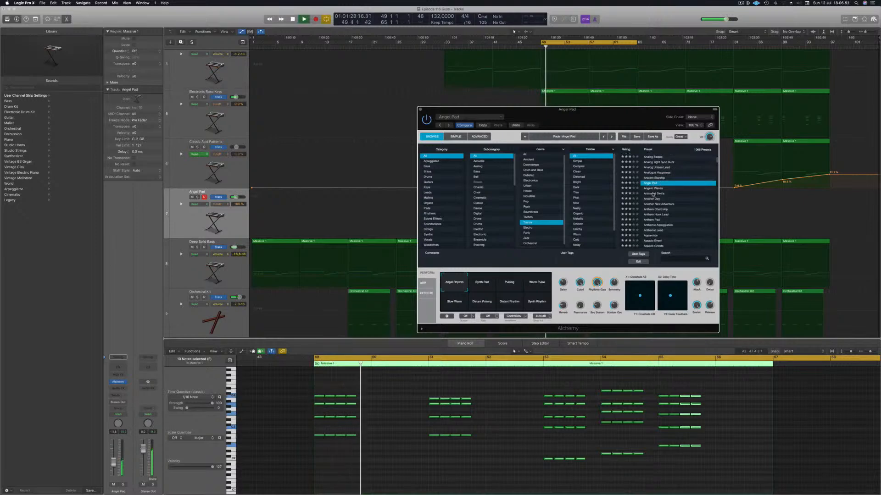
pyautogui.click(652, 194)
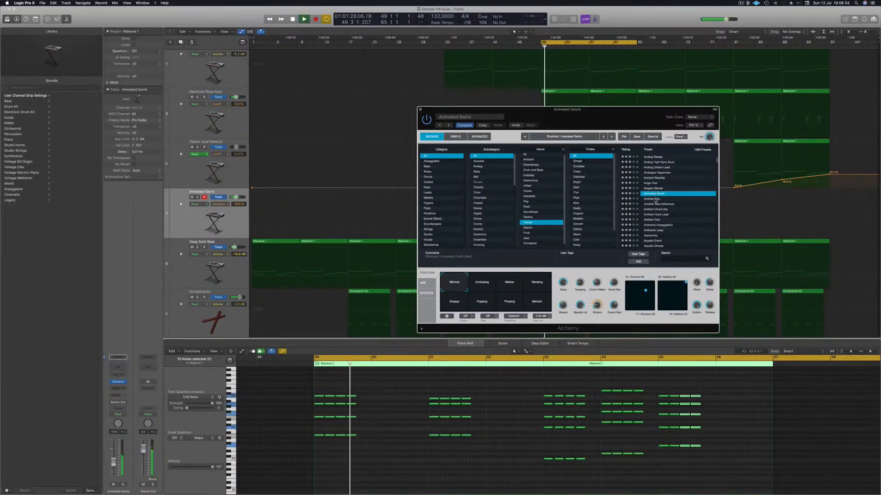
pyautogui.click(655, 200)
pyautogui.scroll(-2, 656, 201)
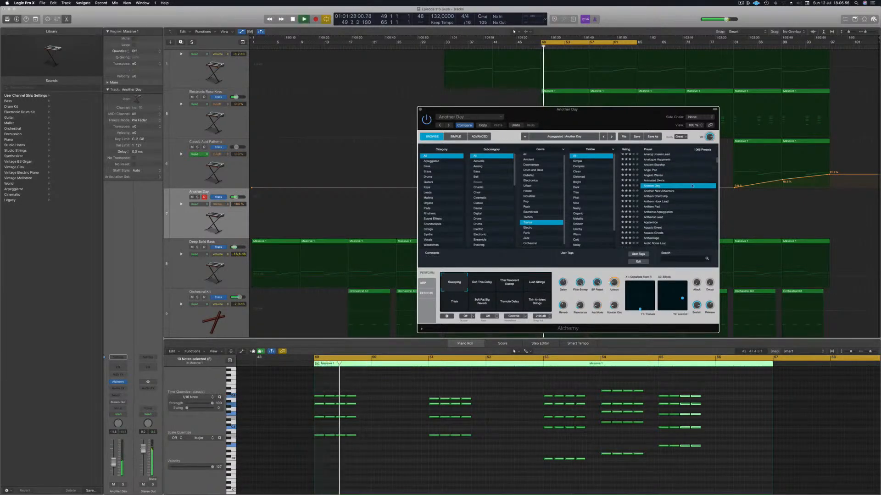
pyautogui.click(655, 201)
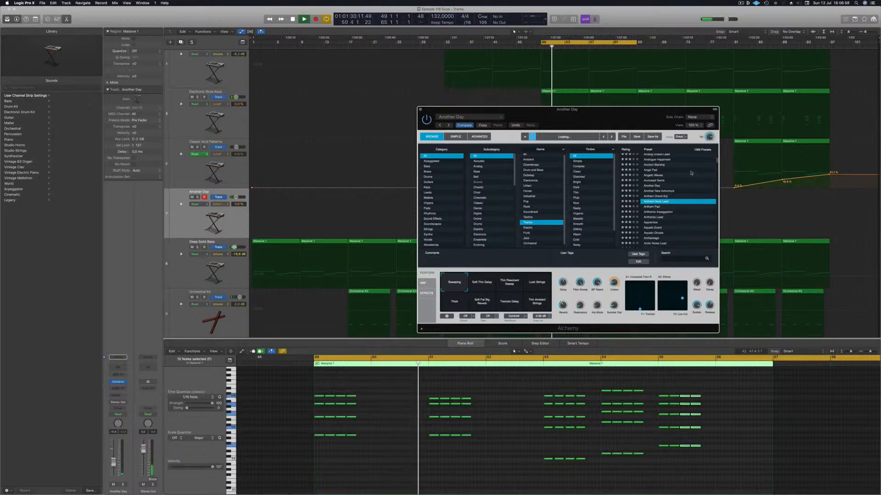
# Step: Audition Anthem Hook Lead's snapshots, select Buzz, and lower the stab track's volume slightly
pyautogui.scroll(-4, 674, 220)
pyautogui.press('space')
pyautogui.click(482, 289)
pyautogui.moveTo(114, 469); pyautogui.dragTo(112, 474)
pyautogui.click(538, 284)
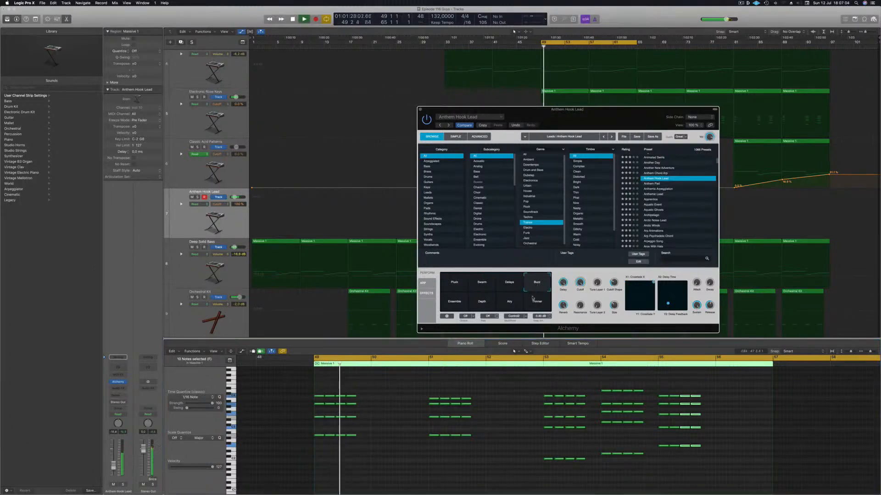
pyautogui.press('space')
pyautogui.press('space')
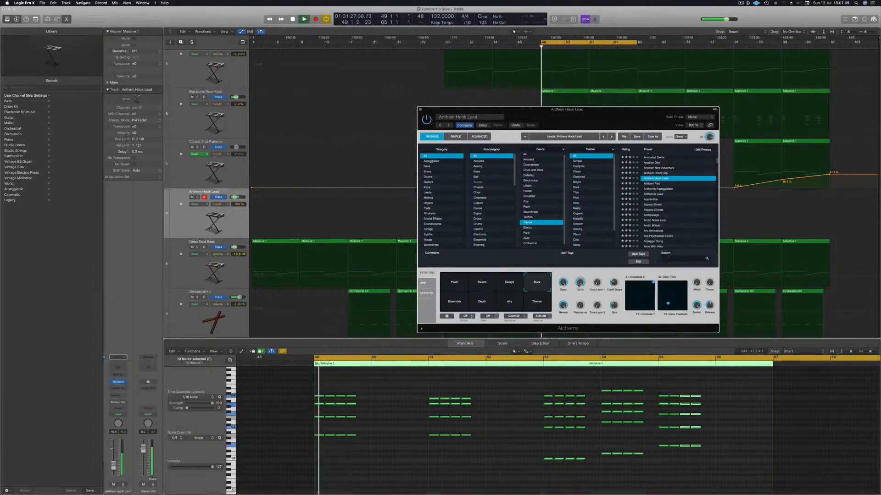
# Step: Lower the Cutoff of the Buzz snapshot to about 9% while replaying the loop
pyautogui.press('space')
pyautogui.press('space')
pyautogui.moveTo(580, 282); pyautogui.dragTo(579, 285)
pyautogui.press('space')
pyautogui.press('space')
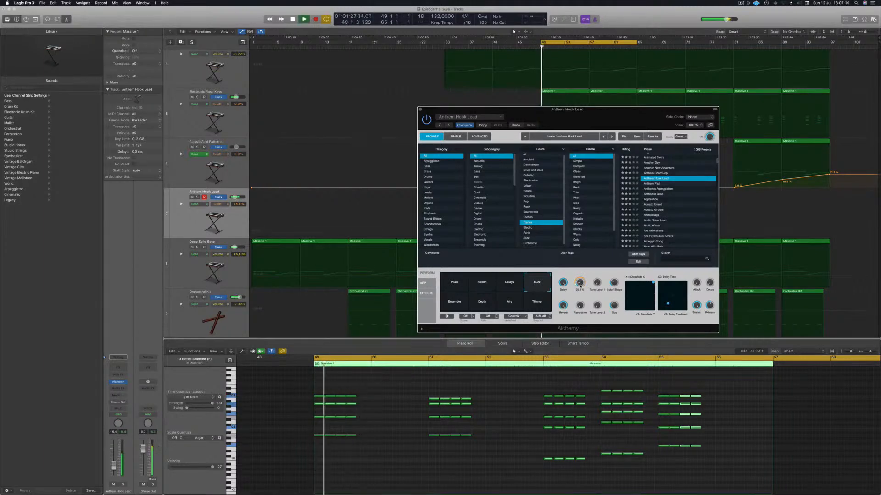
pyautogui.press('space')
pyautogui.press('space')
pyautogui.press('space')
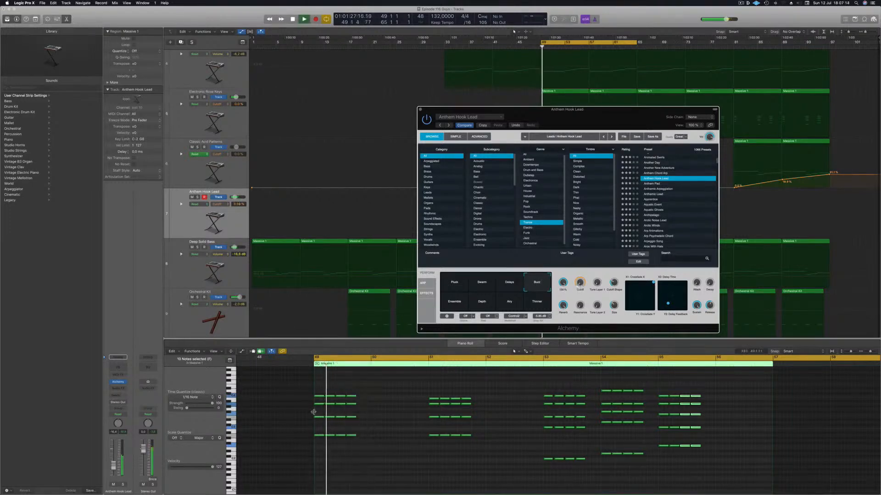
# Step: Copy the chord stabs of bars 49 and 51 into the empty bars 50 and 52
pyautogui.moveTo(293, 388); pyautogui.dragTo(519, 471)
pyautogui.press('space')
pyautogui.press('space')
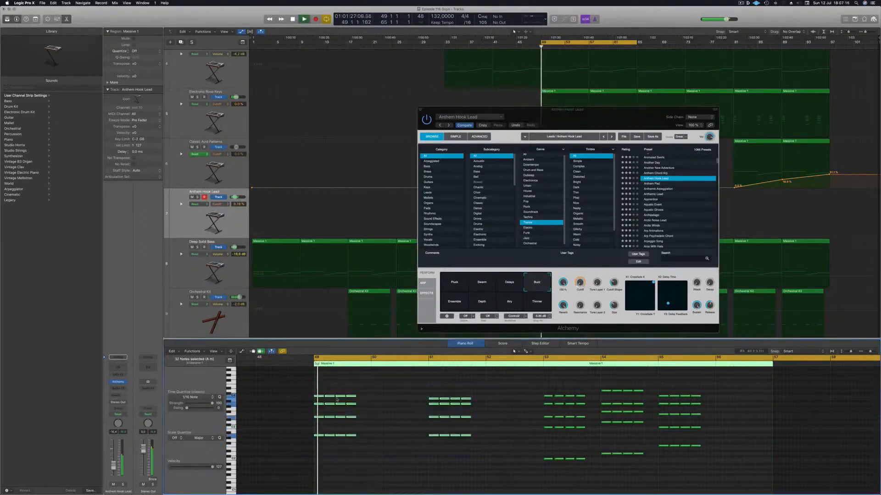
pyautogui.moveTo(318, 397); pyautogui.dragTo(361, 399)
pyautogui.moveTo(361, 399); pyautogui.dragTo(361, 399)
pyautogui.press('space')
pyautogui.press('space')
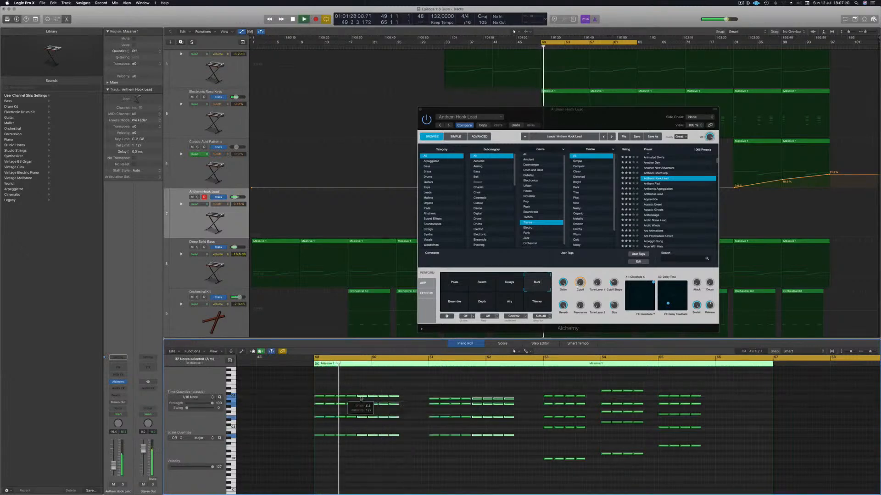
pyautogui.press('space')
pyautogui.press('space')
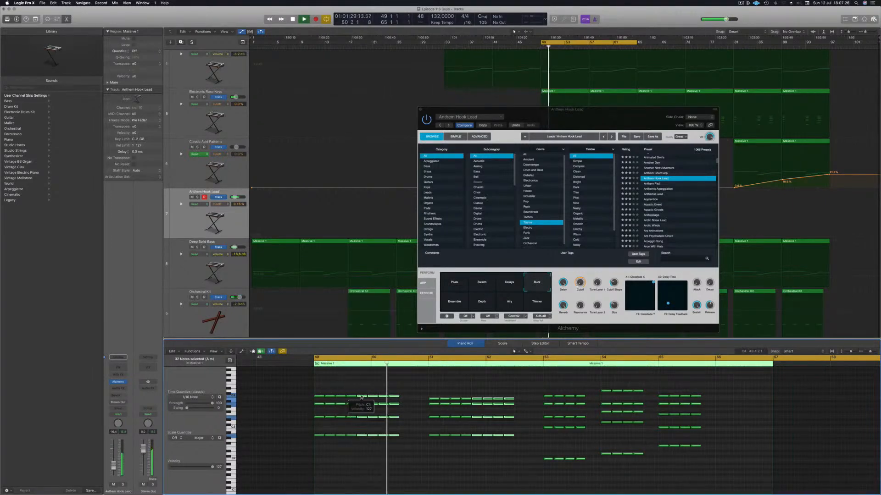
pyautogui.moveTo(361, 397); pyautogui.dragTo(377, 398)
# Step: Copy the chord stabs of bar 55 into bar 56 to fill the end of the region
pyautogui.press('super+Right')
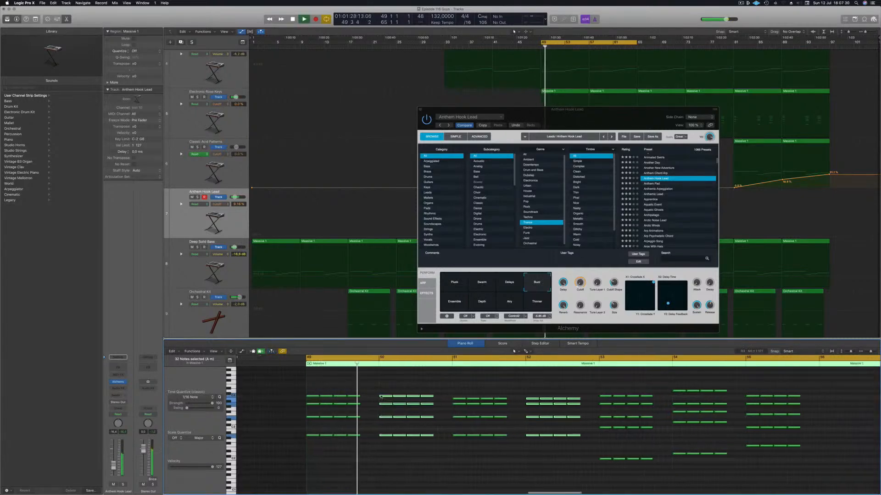
pyautogui.scroll(-5, 545, 394)
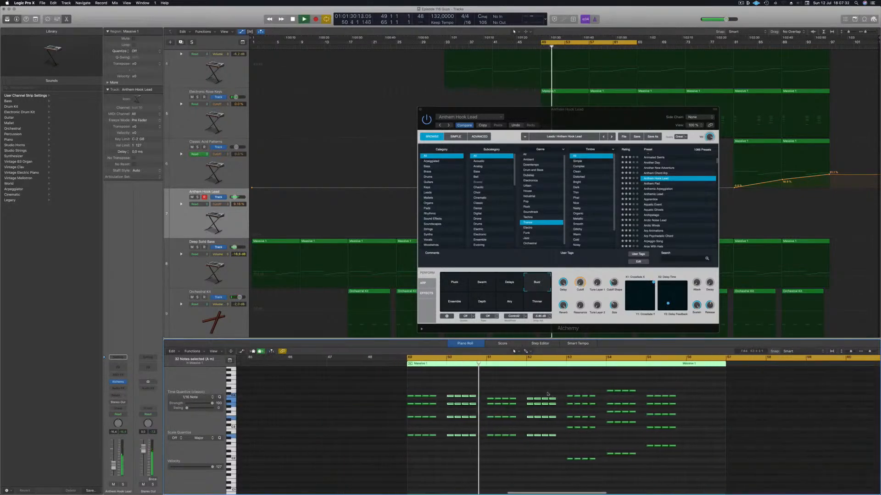
pyautogui.scroll(1, 551, 394)
pyautogui.scroll(-4, 560, 395)
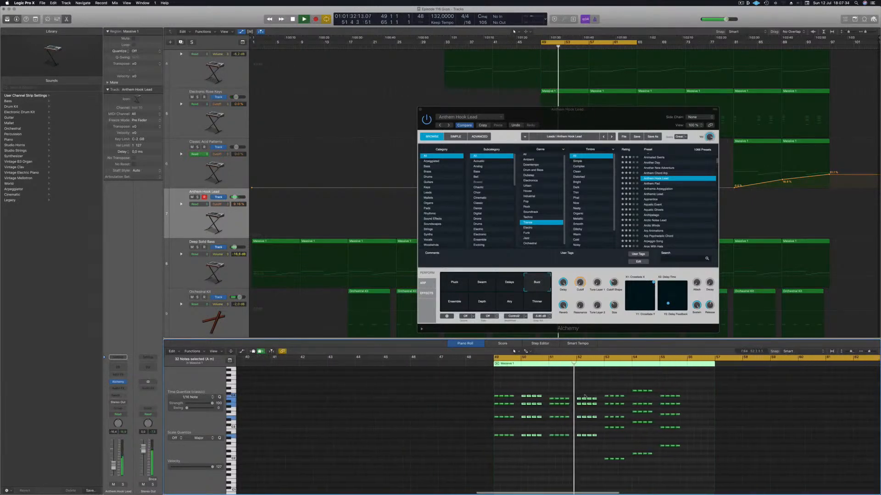
pyautogui.moveTo(704, 389); pyautogui.dragTo(655, 477)
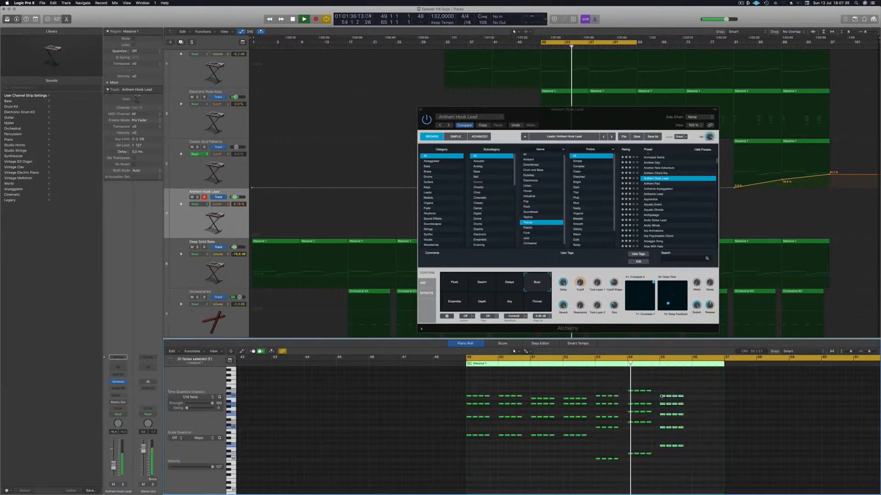
pyautogui.moveTo(666, 398); pyautogui.dragTo(698, 398)
# Step: Move the Alchemy window out of the way and copy the eight-bar stab region to bar 57
pyautogui.moveTo(625, 118); pyautogui.dragTo(832, 150)
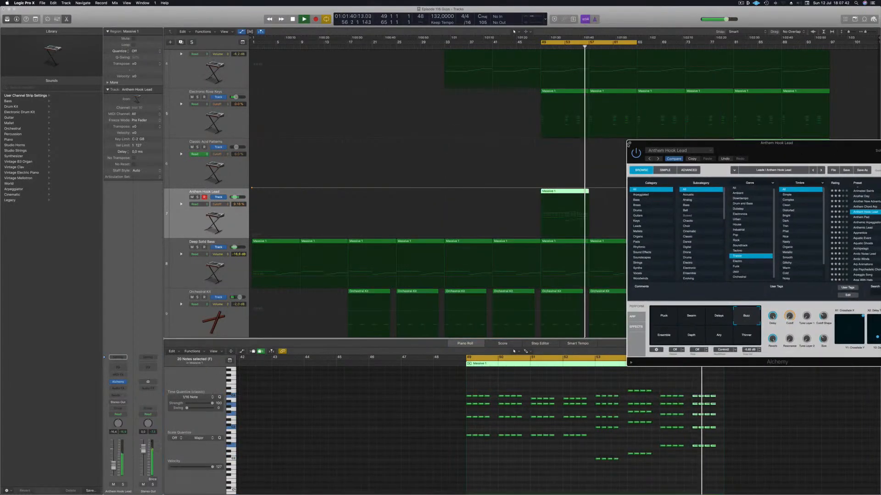
pyautogui.press('v')
pyautogui.moveTo(573, 195); pyautogui.dragTo(610, 198)
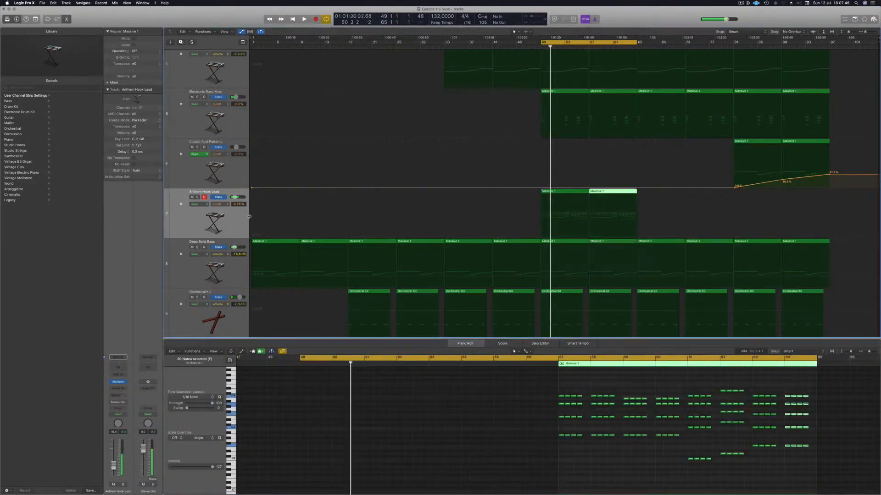
pyautogui.press('space')
pyautogui.press('space')
# Step: Add a send to Bus 4 on the Anthem Hook Lead channel and raise its send level
pyautogui.click(118, 397)
pyautogui.moveTo(116, 406)
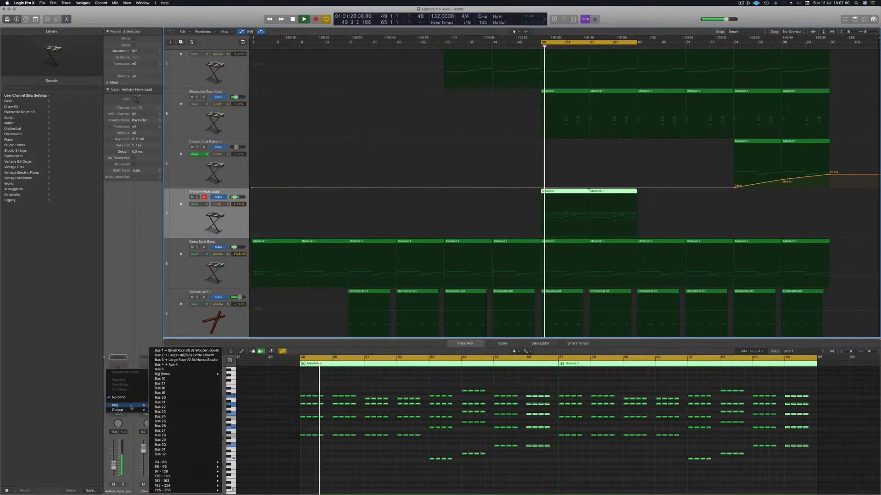
pyautogui.click(172, 365)
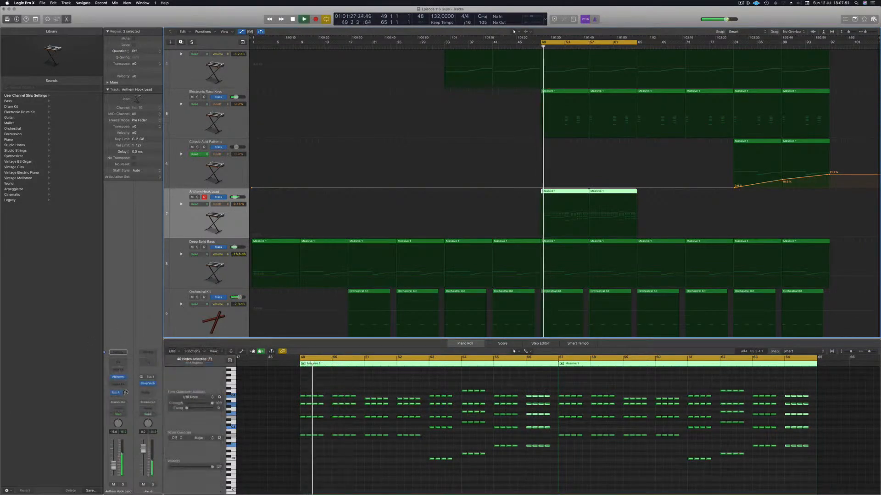
pyautogui.moveTo(125, 392); pyautogui.dragTo(126, 390)
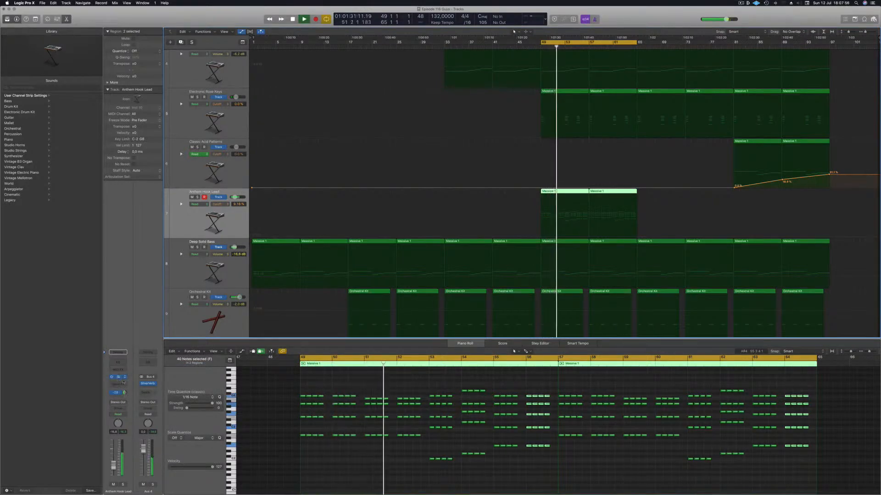
# Step: Reopen Alchemy on the Anthem Hook Lead track and audition its Thinner and Airy snapshots
pyautogui.click(118, 377)
pyautogui.moveTo(738, 149); pyautogui.dragTo(526, 151)
pyautogui.press('space')
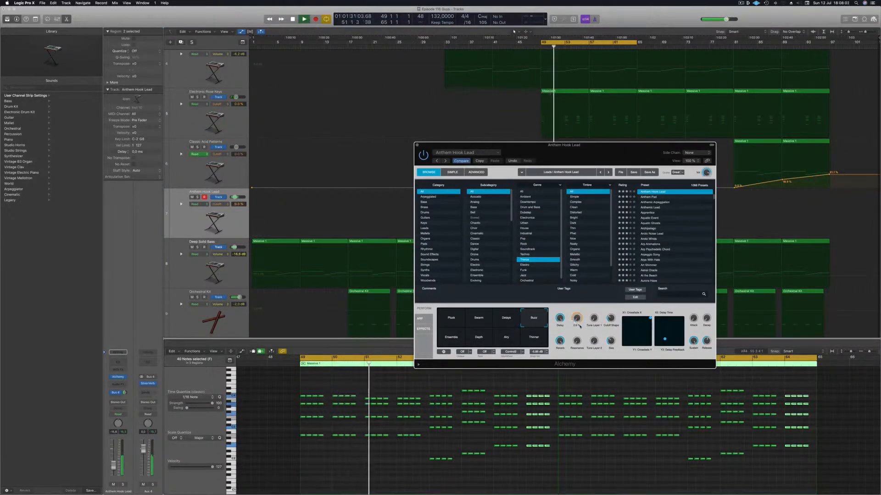
pyautogui.click(544, 333)
pyautogui.click(506, 344)
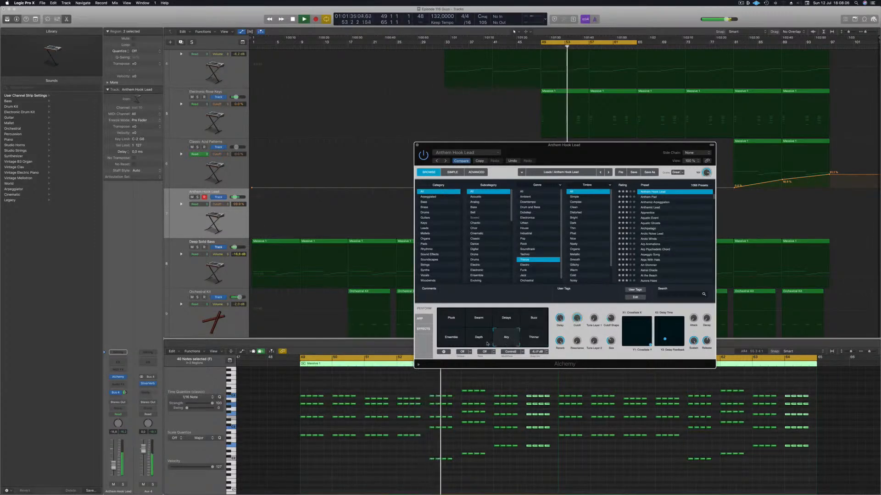
# Step: Compare the Ensemble snapshot, return to Airy with Cutoff at 0%, and close Alchemy
pyautogui.moveTo(587, 174); pyautogui.dragTo(690, 159)
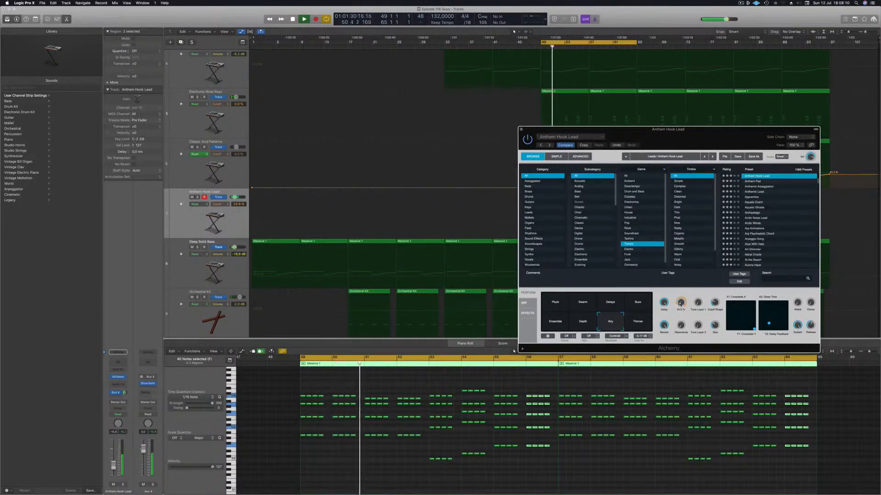
pyautogui.click(555, 326)
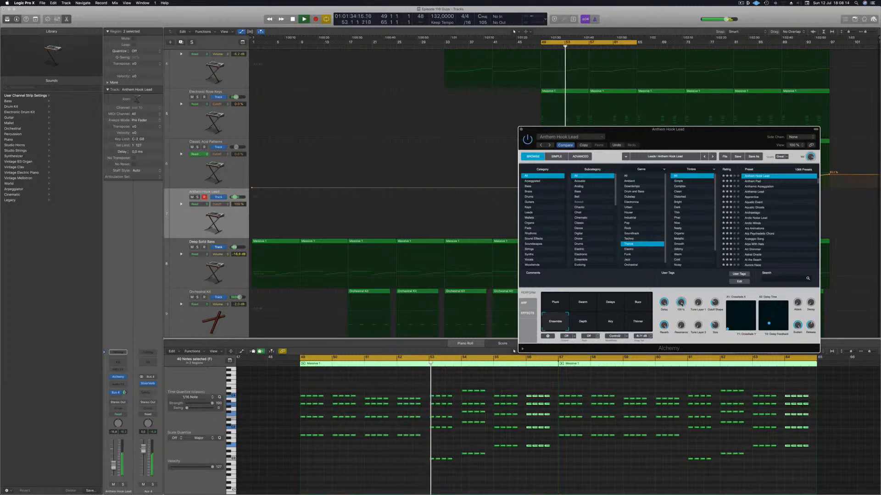
pyautogui.click(605, 327)
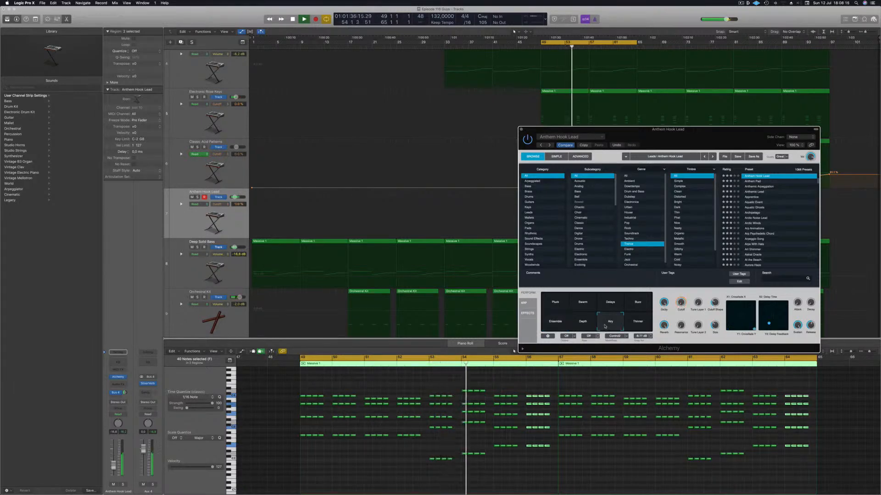
pyautogui.press('space')
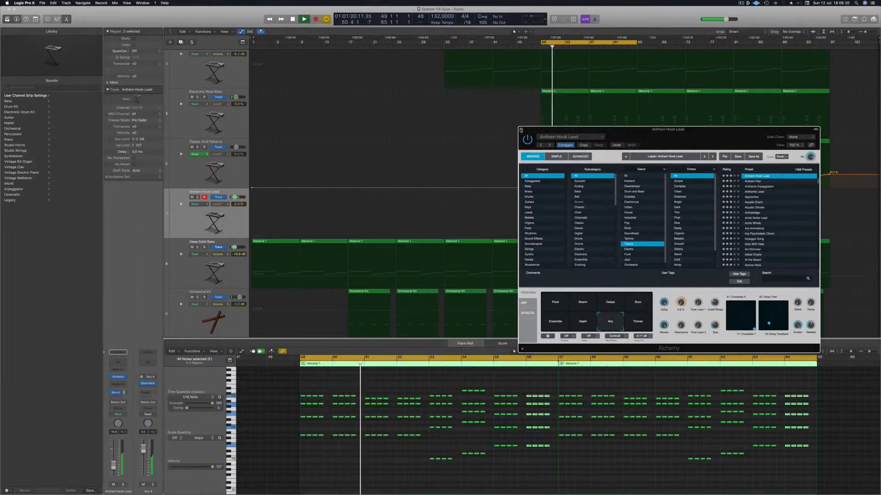
pyautogui.click(521, 129)
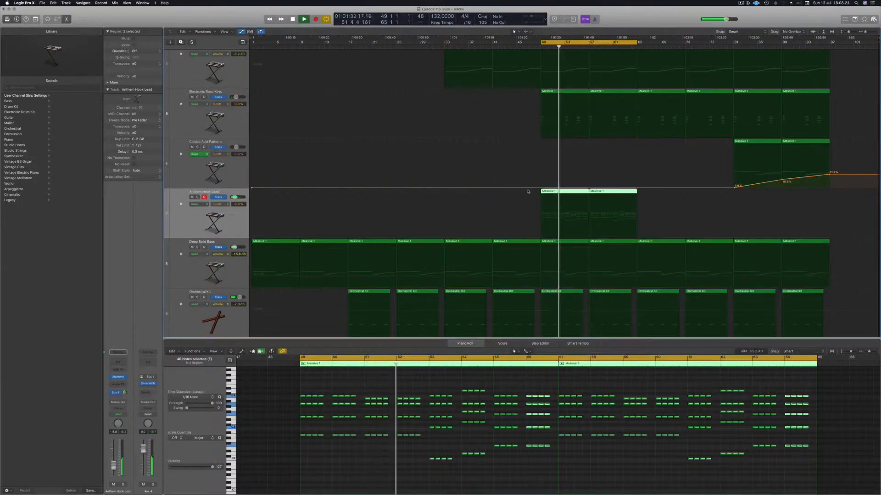
# Step: Reveal the volume automation lane beneath the Anthem Hook Lead track
pyautogui.press('space')
pyautogui.press('space')
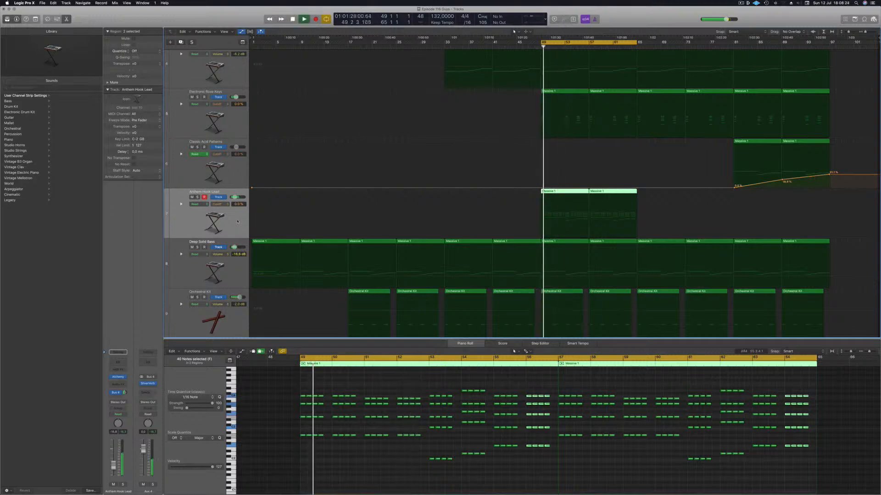
pyautogui.click(223, 206)
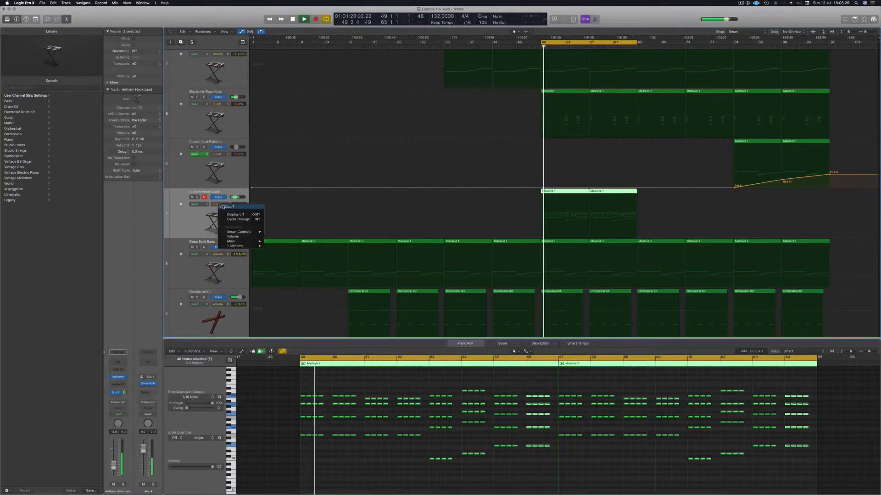
pyautogui.click(185, 219)
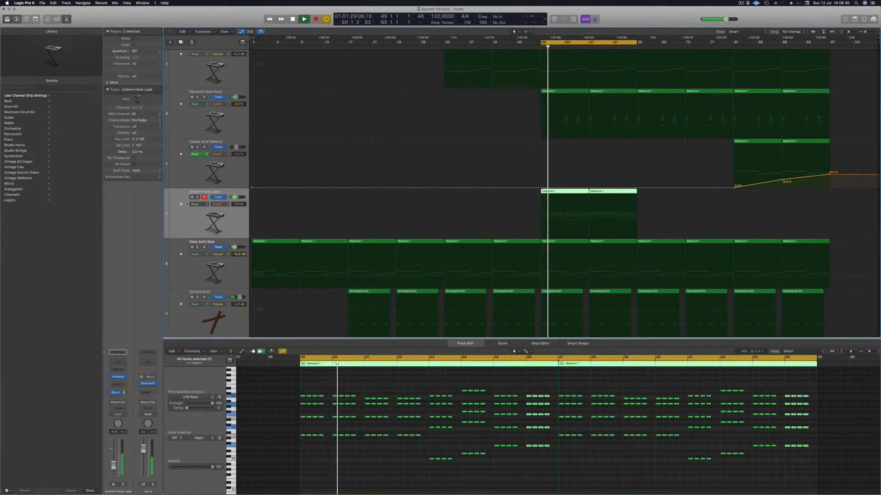
pyautogui.click(182, 204)
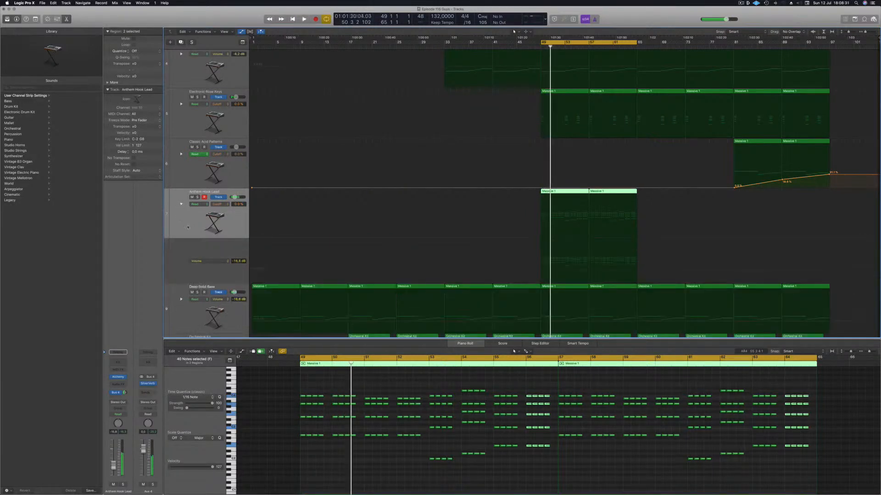
# Step: Draw Anthem Hook Lead volume automation that drops to silence at bar 49 and ramps up to about -23 dB at bar 57
pyautogui.click(588, 273)
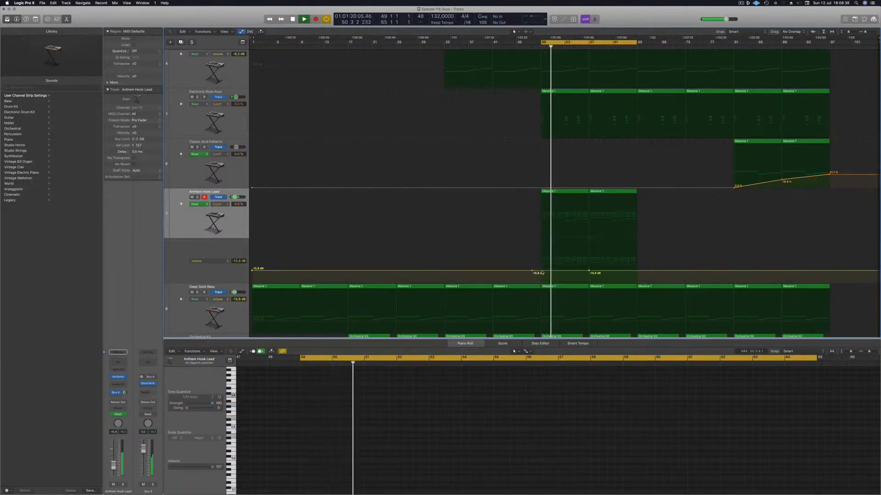
pyautogui.press('Return')
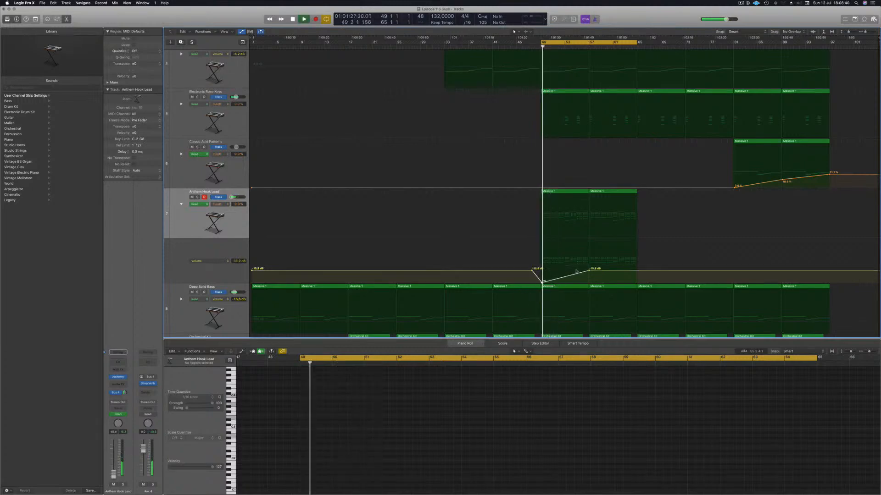
pyautogui.moveTo(589, 272); pyautogui.dragTo(589, 277)
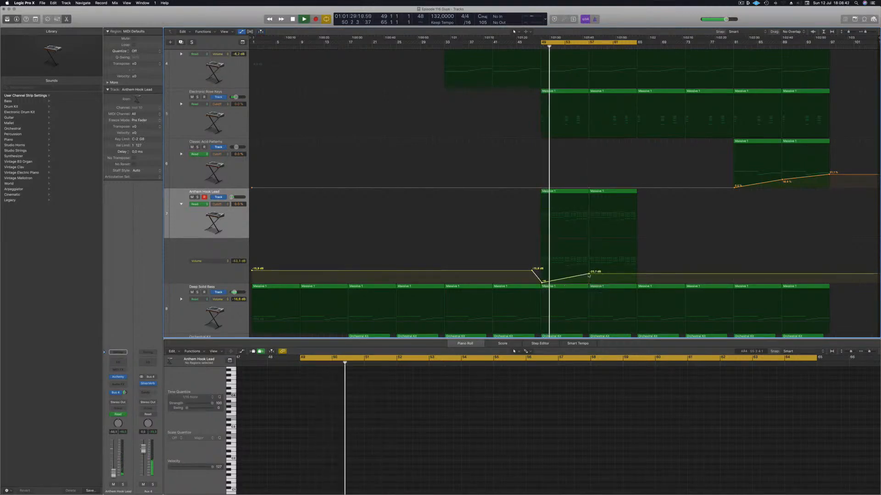
# Step: Add a volume dip at bar 57 on Anthem Hook Lead and a second ramp rising to -11.8 dB at bar 65
pyautogui.scroll(3, 570, 230)
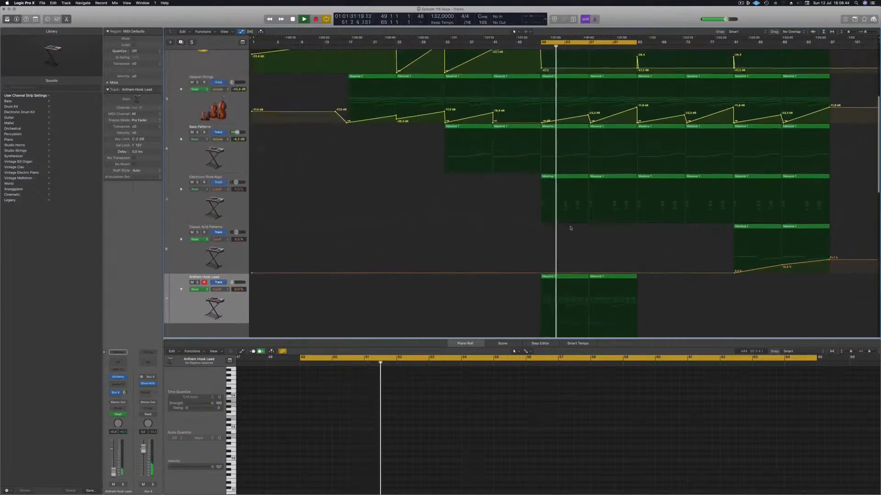
pyautogui.scroll(-4, 571, 229)
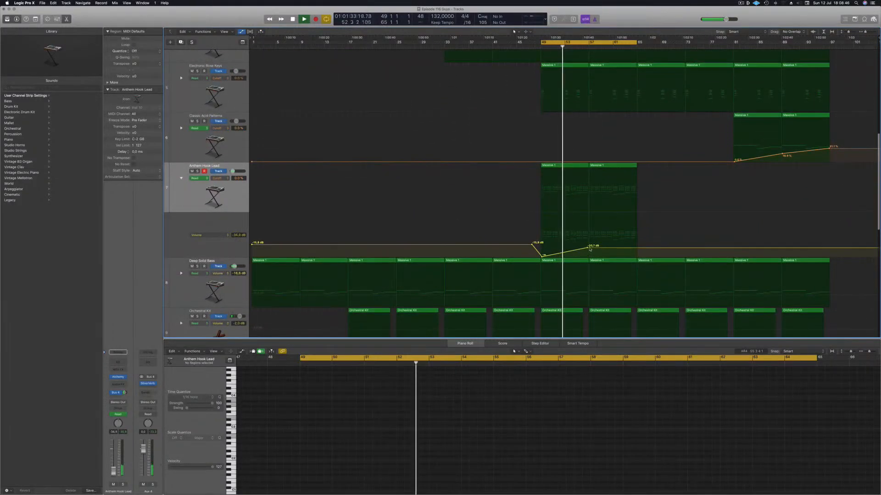
pyautogui.moveTo(589, 249); pyautogui.dragTo(589, 253)
pyautogui.click(635, 253)
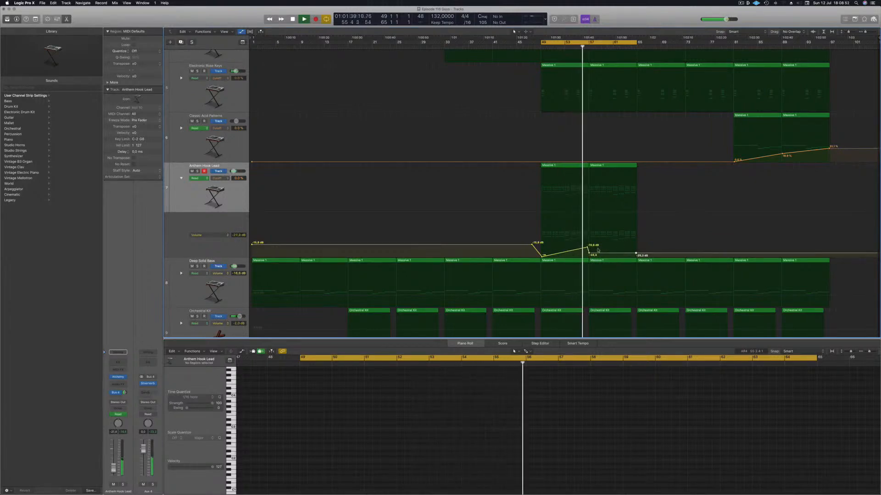
pyautogui.moveTo(589, 254); pyautogui.dragTo(636, 241)
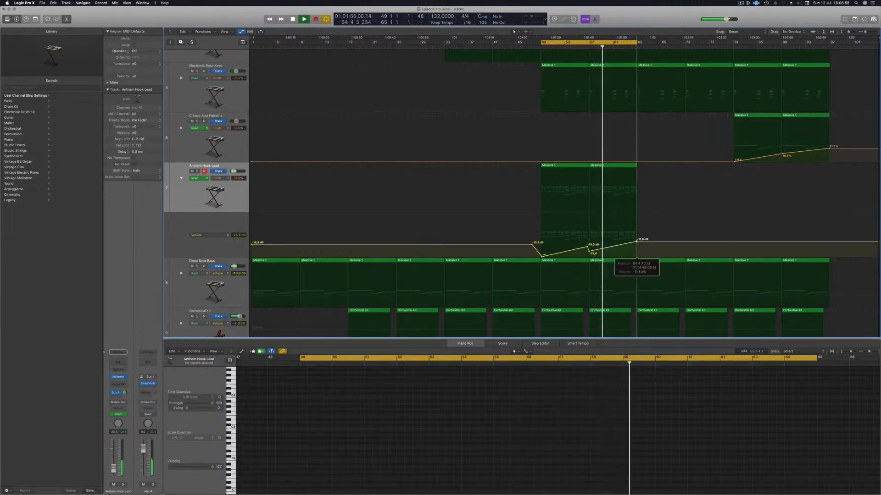
# Step: Copy the two stab regions with their automation to bar 65 and raise the volume dip there to about -24 dB
pyautogui.moveTo(644, 167); pyautogui.dragTo(663, 170)
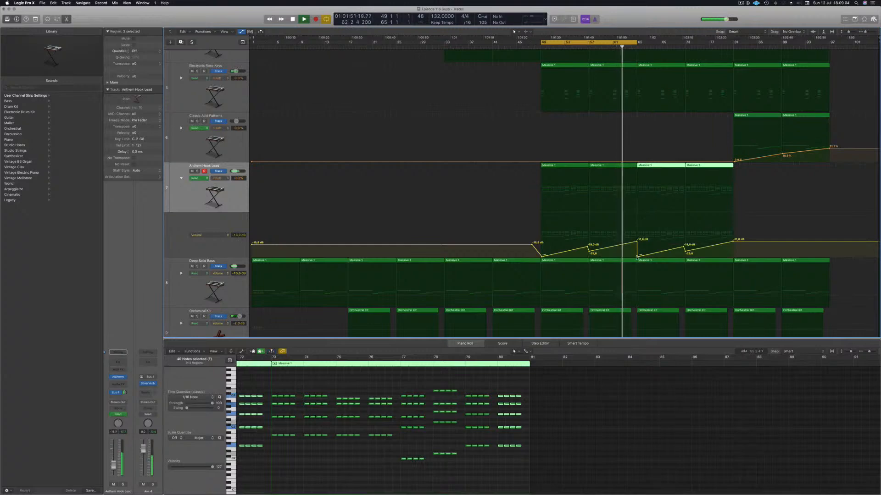
pyautogui.click(637, 257)
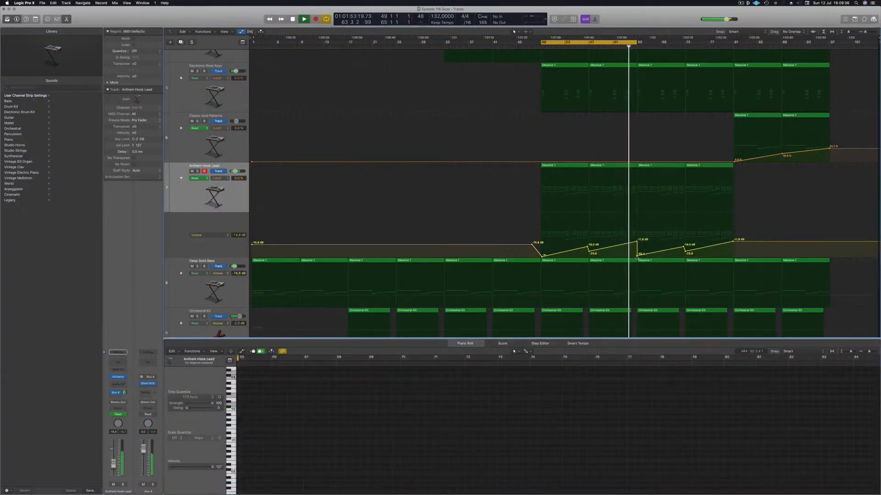
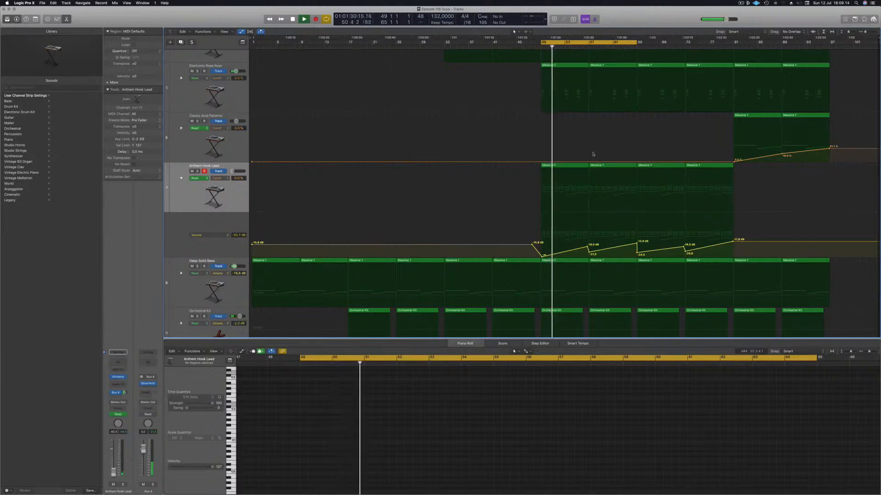
# Step: Extend the cycle range to bar 80 and raise the Anthem Hook Lead volume peak at bar 73 to about -12 dB
pyautogui.scroll(5, 592, 154)
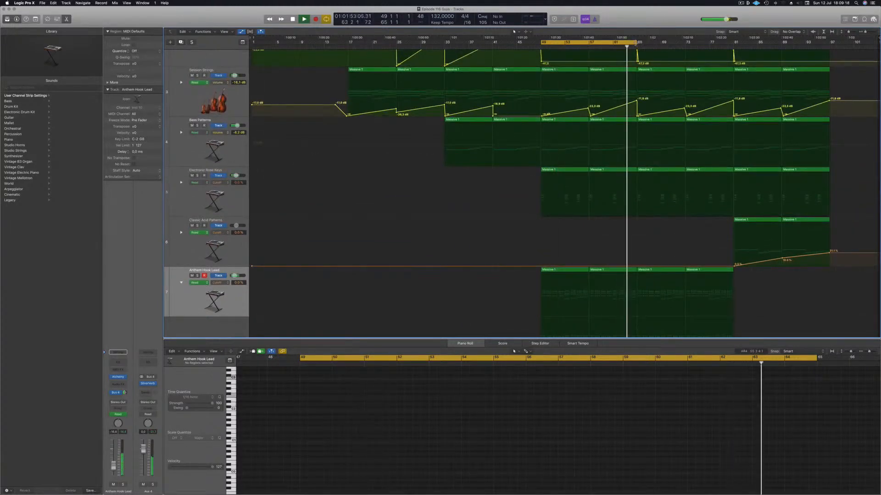
pyautogui.moveTo(637, 43); pyautogui.dragTo(728, 43)
pyautogui.scroll(-8, 682, 152)
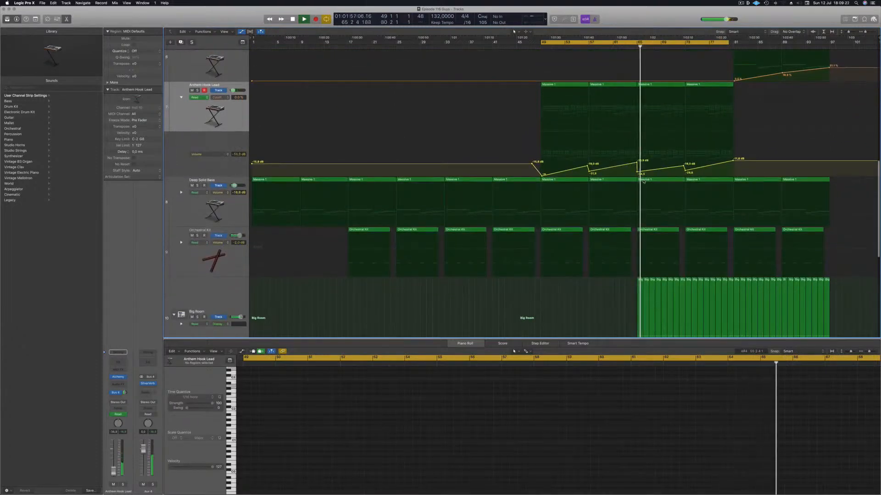
pyautogui.moveTo(685, 163); pyautogui.dragTo(686, 159)
# Step: Open Alchemy on the Anthem Hook Lead track and add a second send to Bus 5 on its channel
pyautogui.click(228, 121)
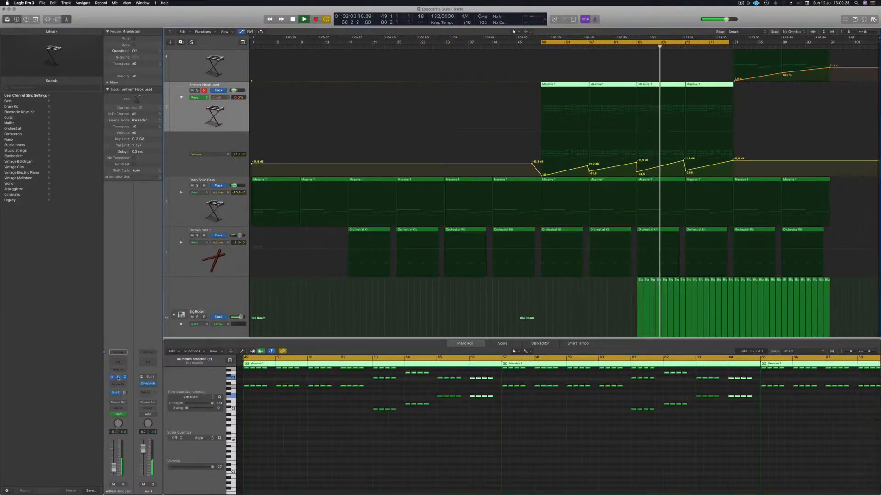
pyautogui.click(118, 376)
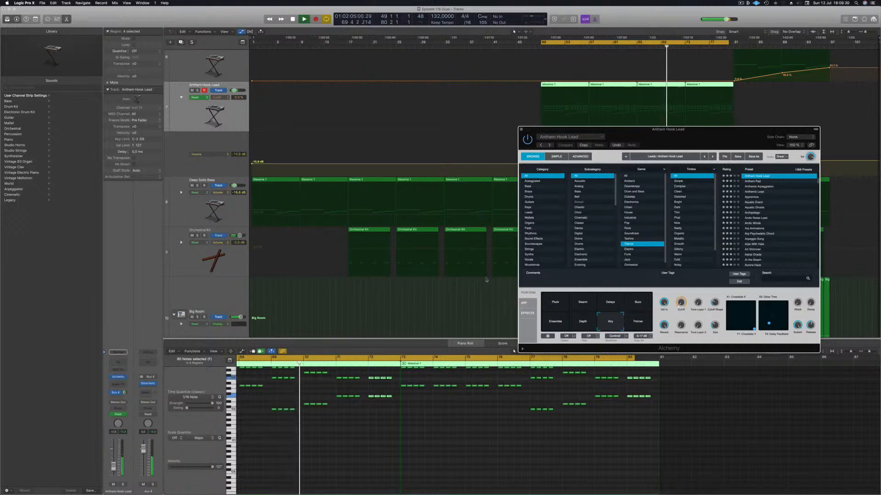
pyautogui.click(115, 398)
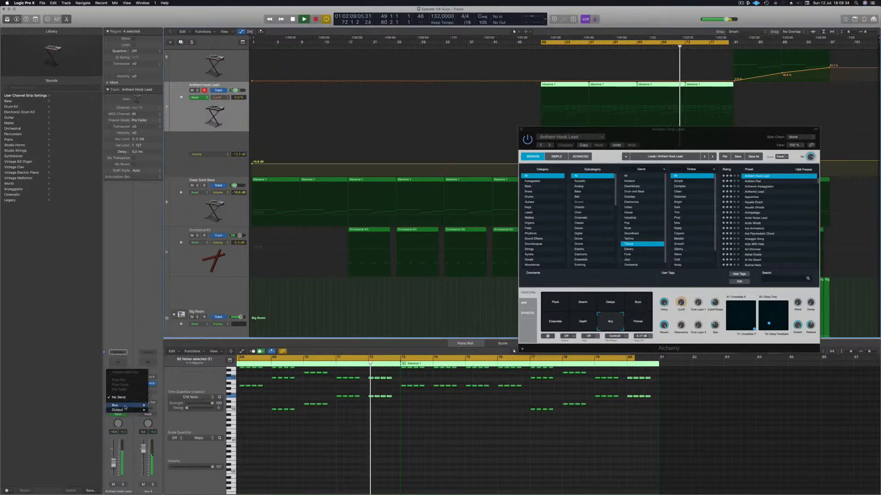
pyautogui.moveTo(117, 406)
pyautogui.click(182, 372)
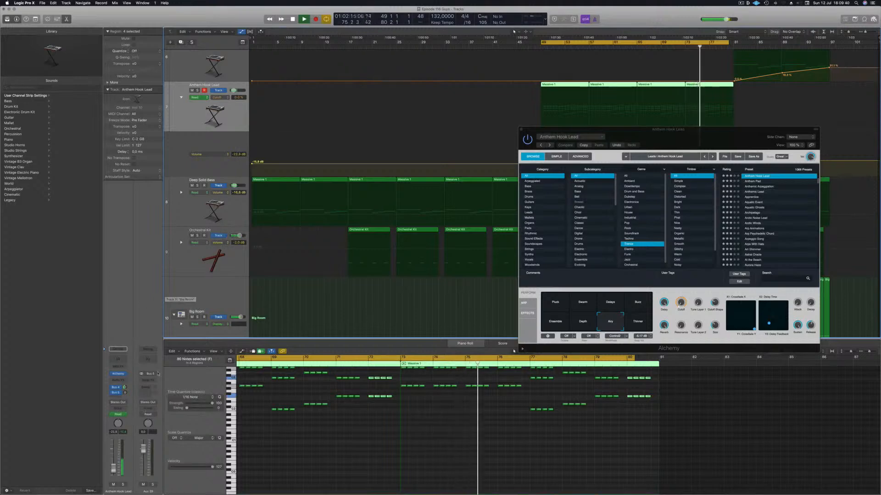
# Step: Insert a stereo Delay Designer on the aux channel fed by Bus 5
pyautogui.click(150, 383)
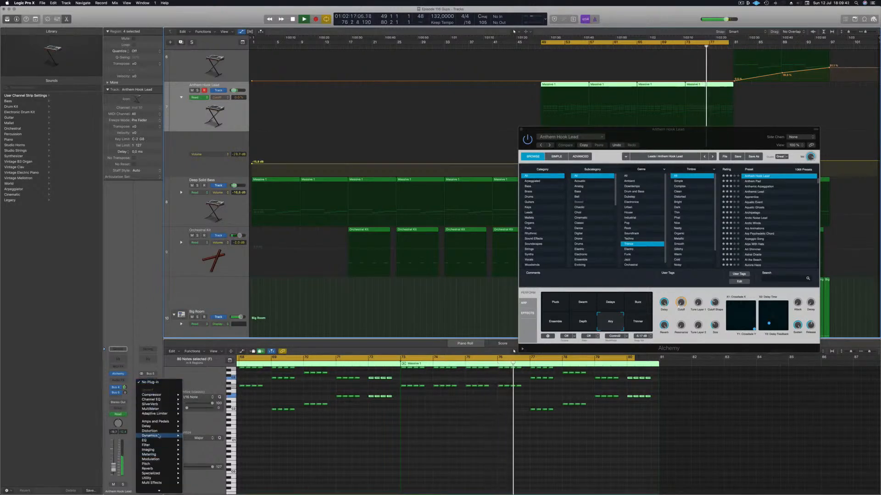
pyautogui.moveTo(156, 426)
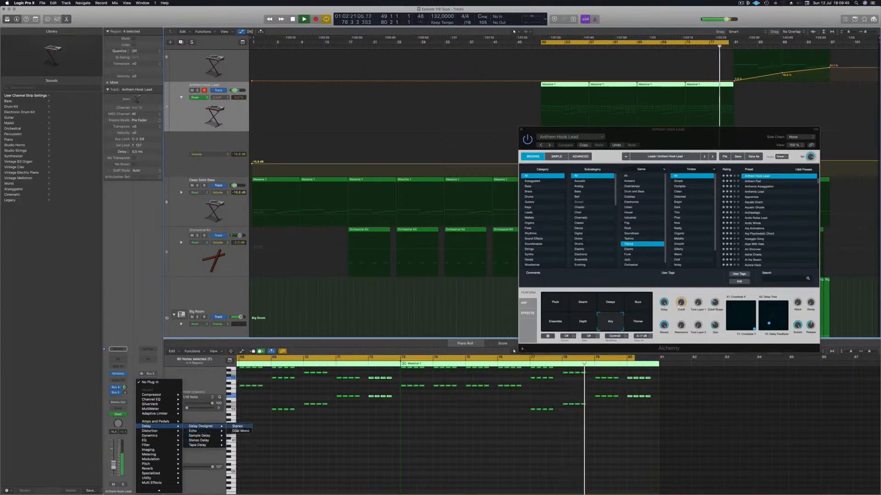
pyautogui.click(237, 426)
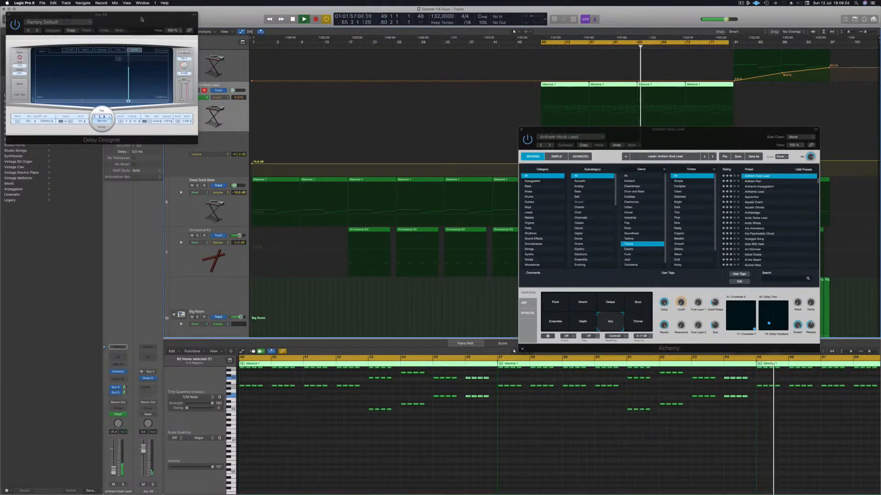
# Step: Move the Alchemy window down off the tracks and close the Delay Designer
pyautogui.moveTo(142, 20); pyautogui.dragTo(443, 100)
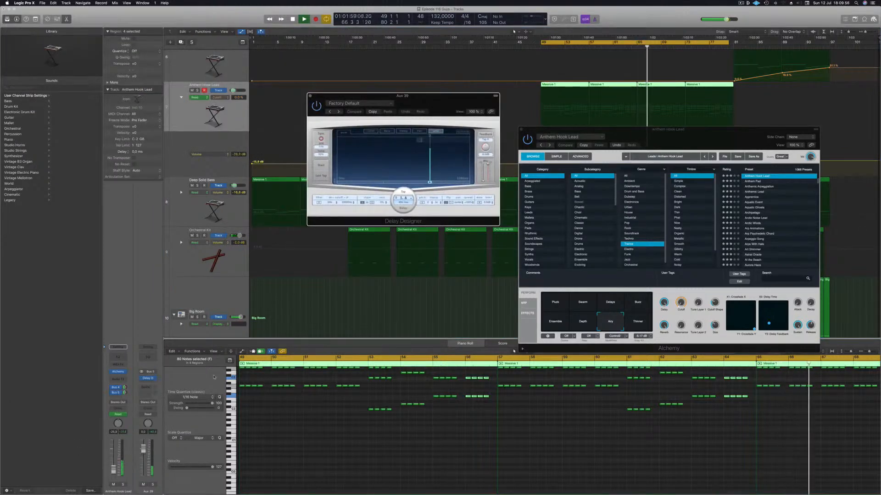
pyautogui.moveTo(649, 130); pyautogui.dragTo(528, 380)
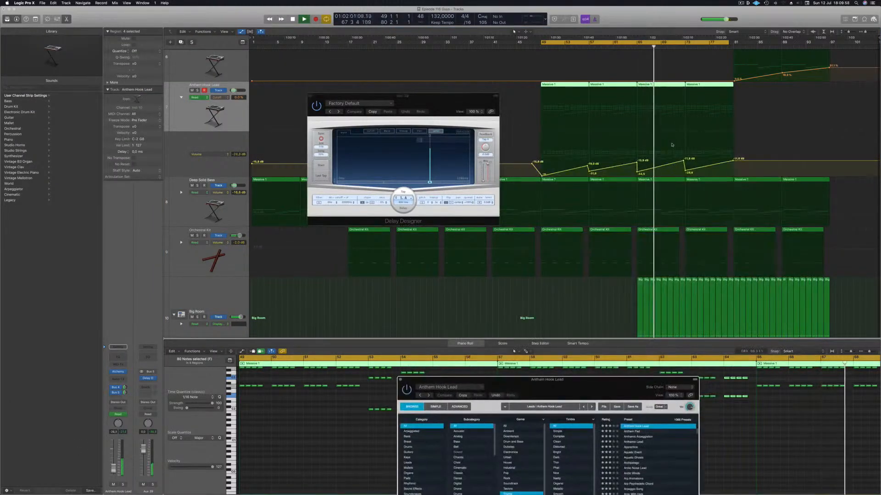
pyautogui.click(605, 120)
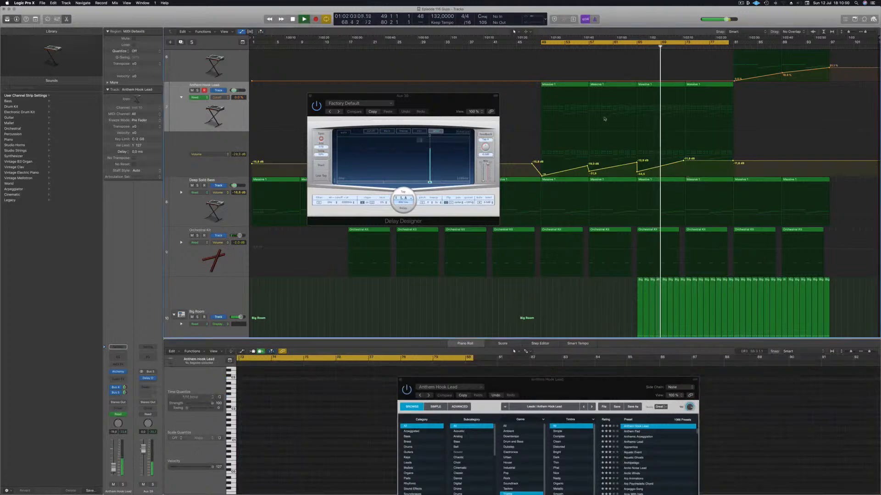
pyautogui.moveTo(434, 106); pyautogui.dragTo(474, 109)
pyautogui.click(350, 98)
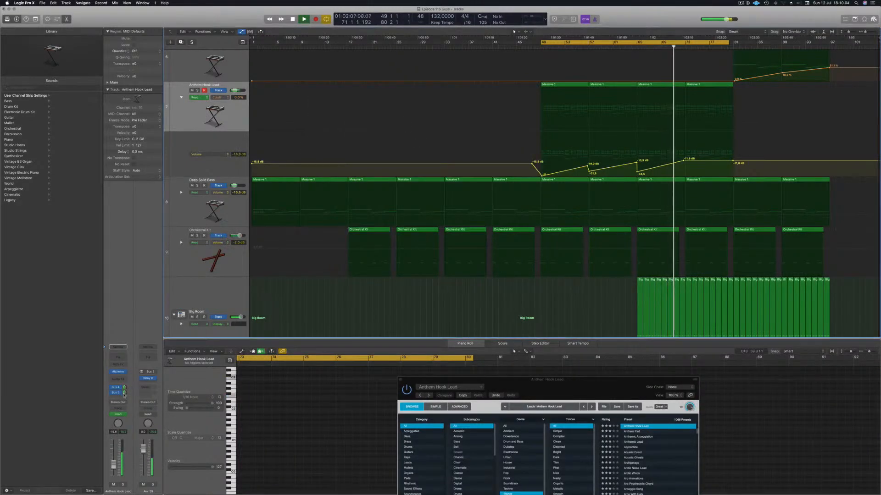
# Step: Raise the Bus 5 send level and restore the volume dip at bar 73 to about -24 dB
pyautogui.doubleClick(125, 394)
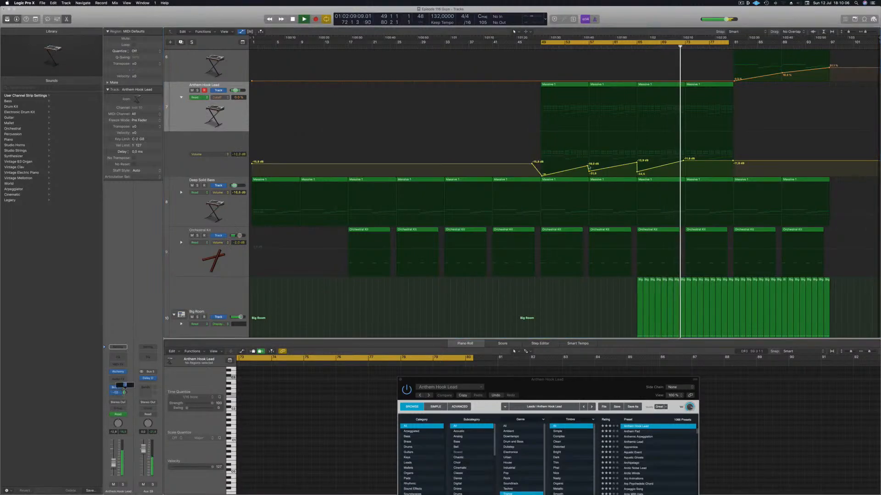
pyautogui.click(687, 160)
pyautogui.moveTo(686, 160); pyautogui.dragTo(686, 169)
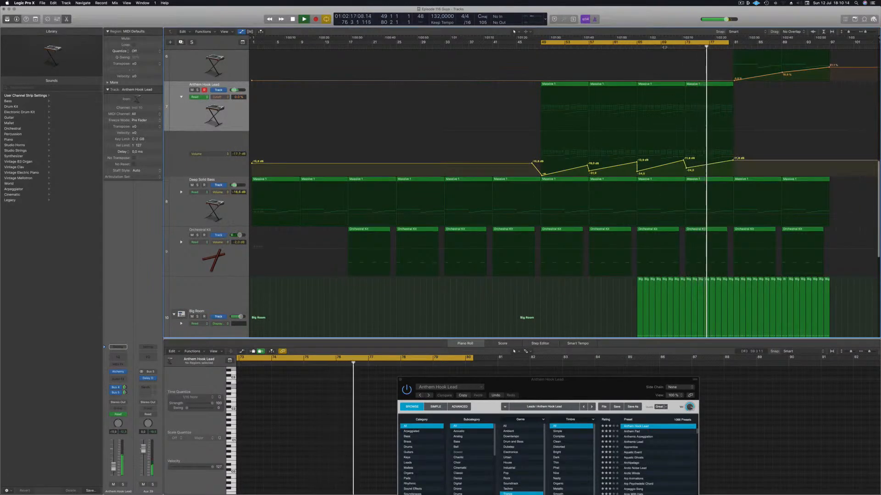
# Step: Play from about bar 69 and bring up the Alchemy window for the Anthem Hook Lead track
pyautogui.click(664, 47)
pyautogui.click(237, 117)
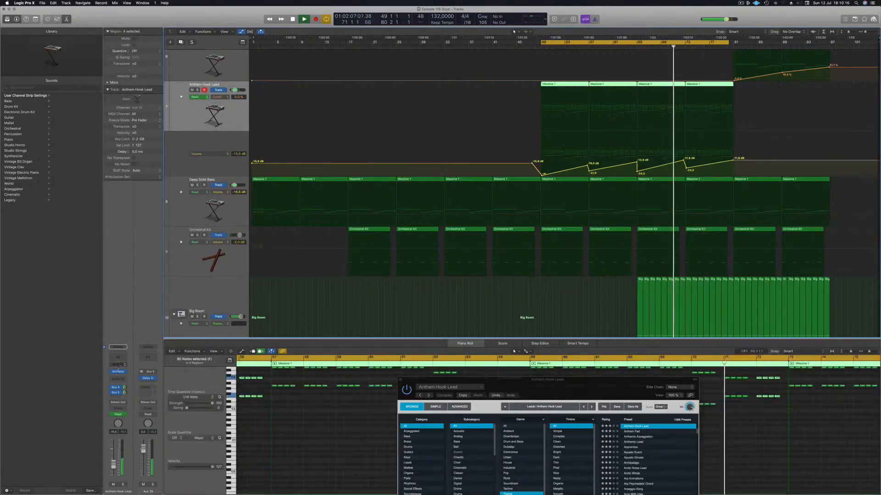
pyautogui.click(119, 372)
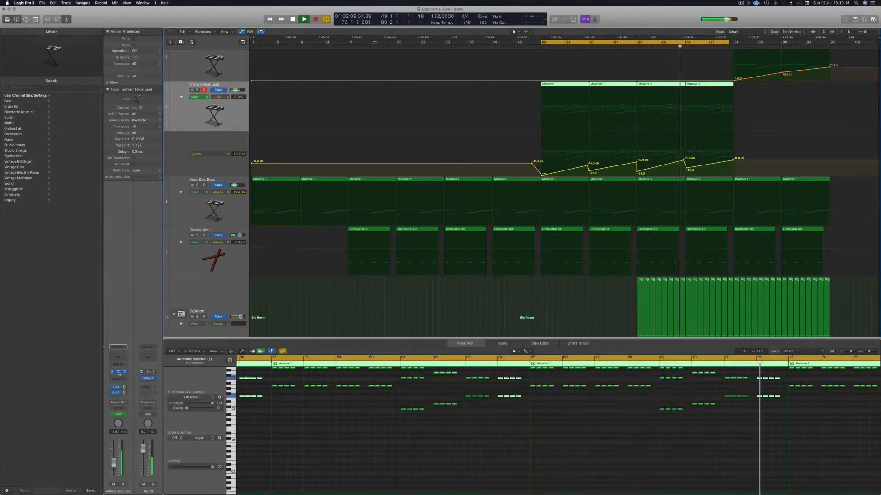
pyautogui.click(118, 373)
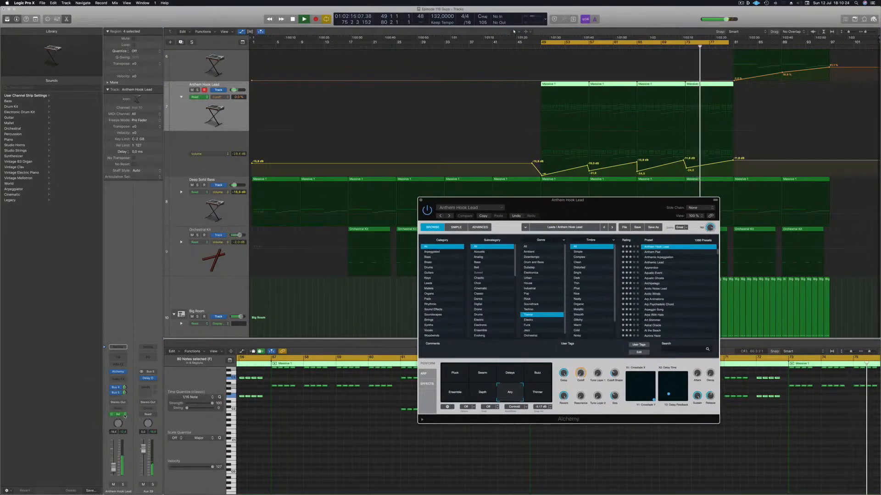
# Step: Set the Anthem Hook Lead automation mode to Touch and record a movement of Alchemy's Cutoff during playback
pyautogui.click(124, 415)
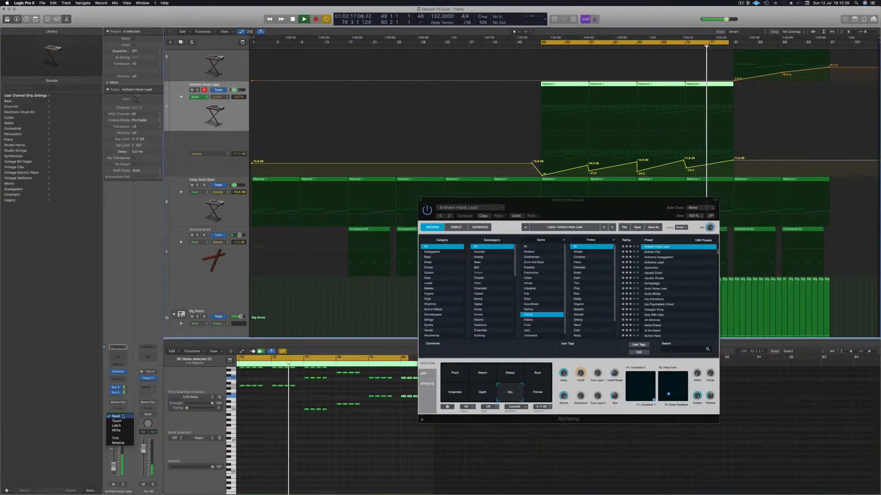
pyautogui.press('Return')
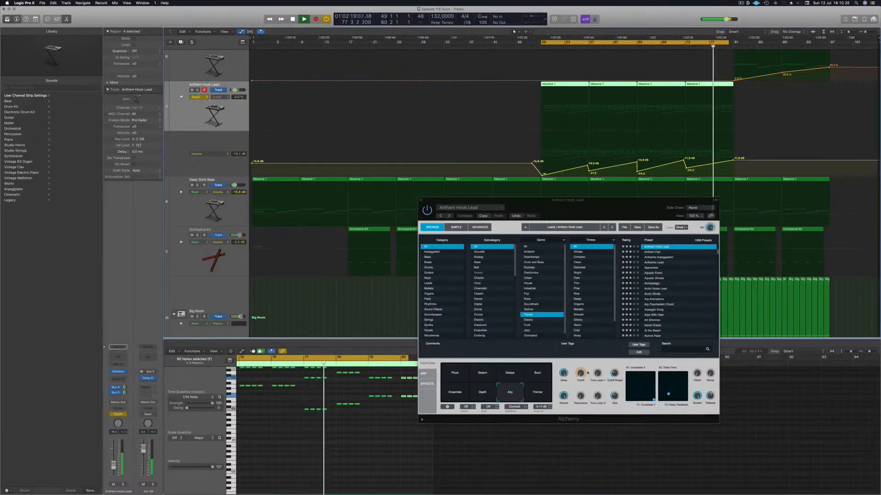
pyautogui.moveTo(580, 376); pyautogui.dragTo(580, 376)
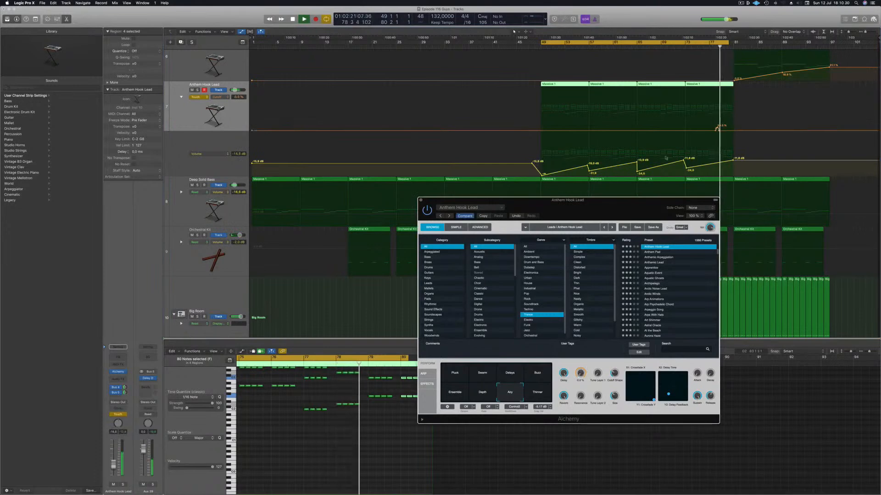
# Step: Draw a Cutoff ramp on Anthem Hook Lead from 0% at bar 73 to about 33% at bar 81, and close the Alchemy window
pyautogui.moveTo(720, 131); pyautogui.dragTo(684, 132)
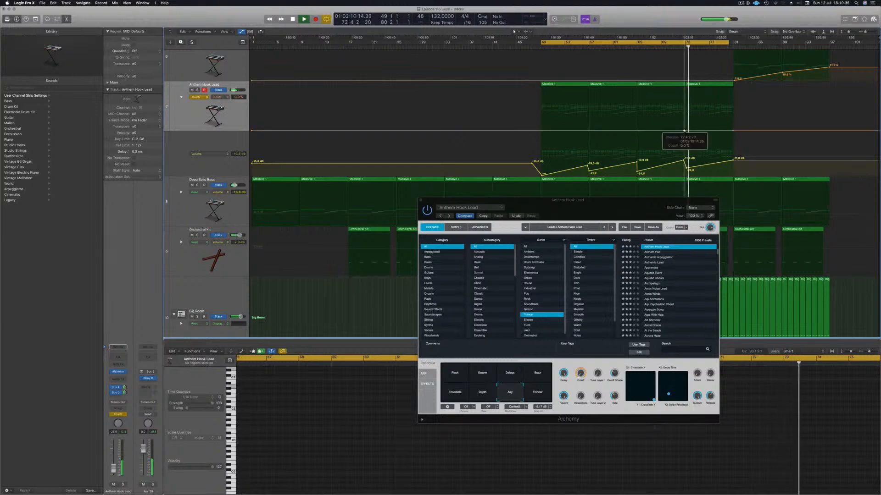
pyautogui.moveTo(733, 132); pyautogui.dragTo(733, 129)
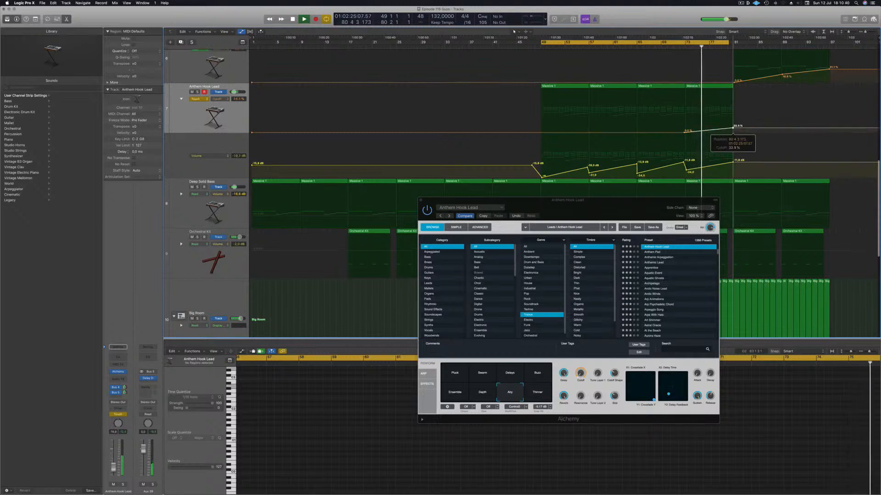
pyautogui.scroll(5, 746, 161)
pyautogui.scroll(2, 734, 167)
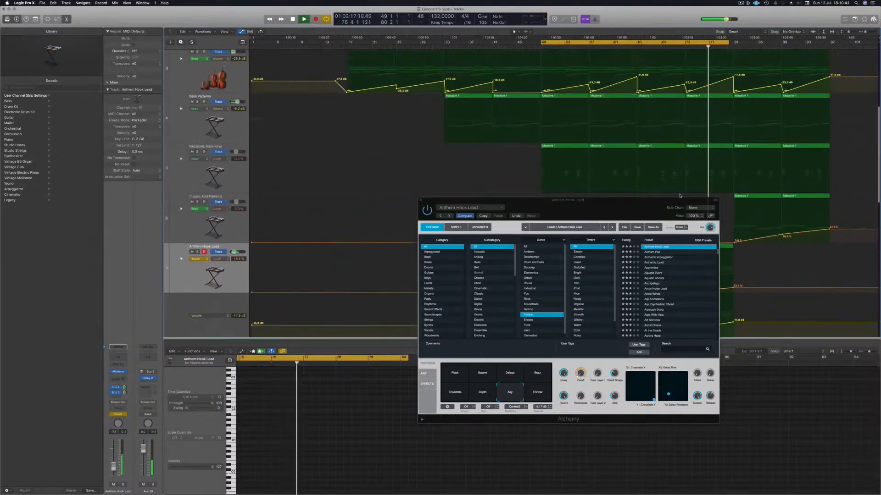
pyautogui.click(421, 202)
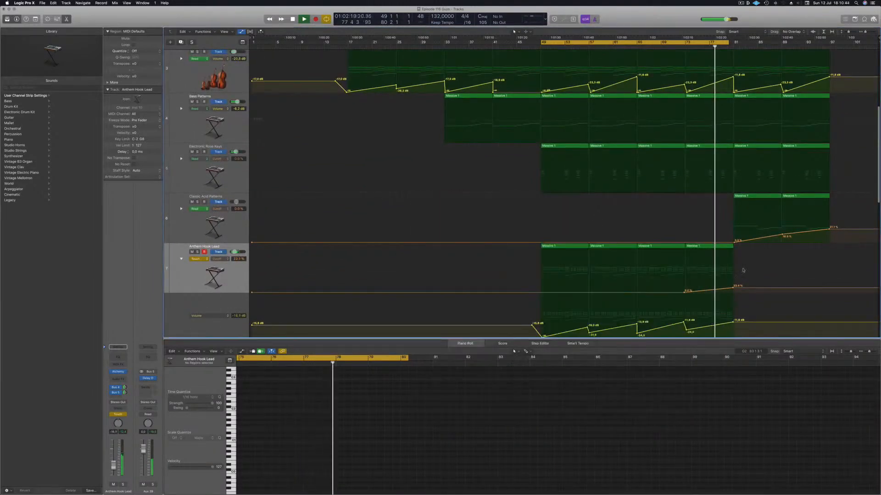
# Step: Copy the Anthem Hook Lead region at bar 73 to bars 81 and 89, and extend the cycle range to bar 97
pyautogui.click(715, 247)
pyautogui.moveTo(751, 246)
pyautogui.mouseDown()
pyautogui.moveTo(665, 247)
pyautogui.moveTo(760, 253)
pyautogui.mouseUp()
pyautogui.scroll(-3, 708, 305)
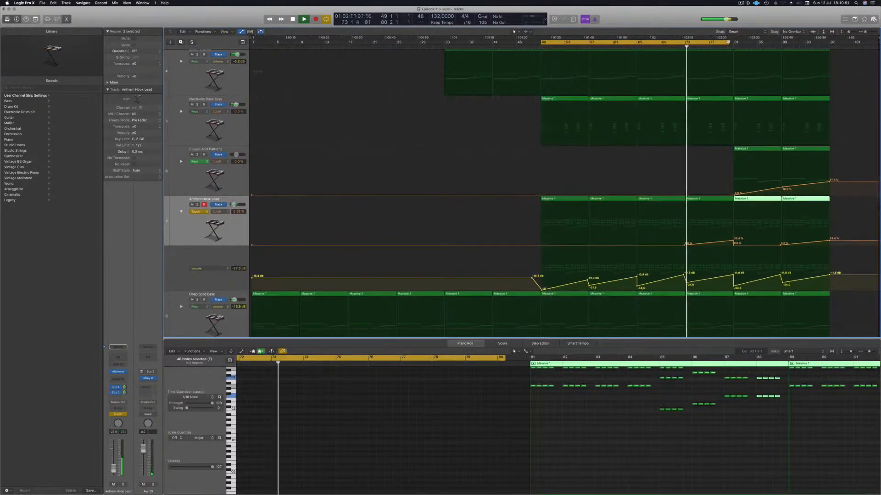
pyautogui.moveTo(729, 43); pyautogui.dragTo(828, 42)
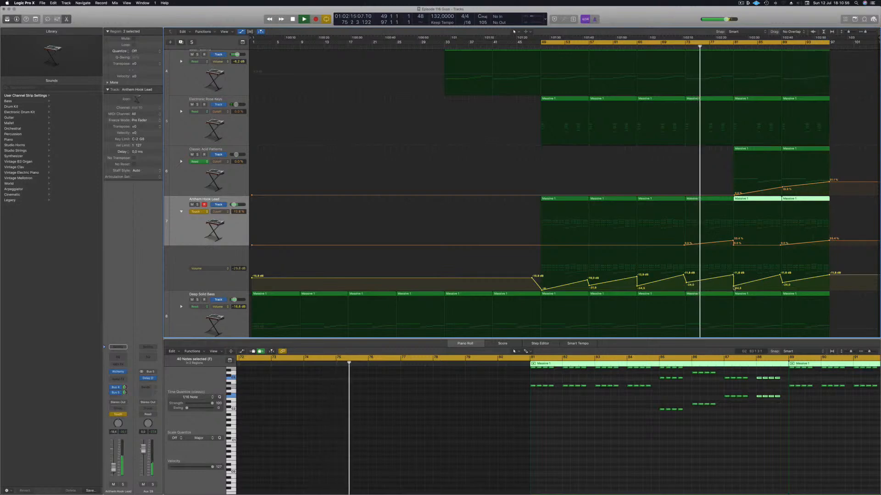
# Step: Raise the Anthem Hook Lead volume dip at bar 81 to about -17 dB and play from around bar 73
pyautogui.moveTo(734, 288); pyautogui.dragTo(733, 280)
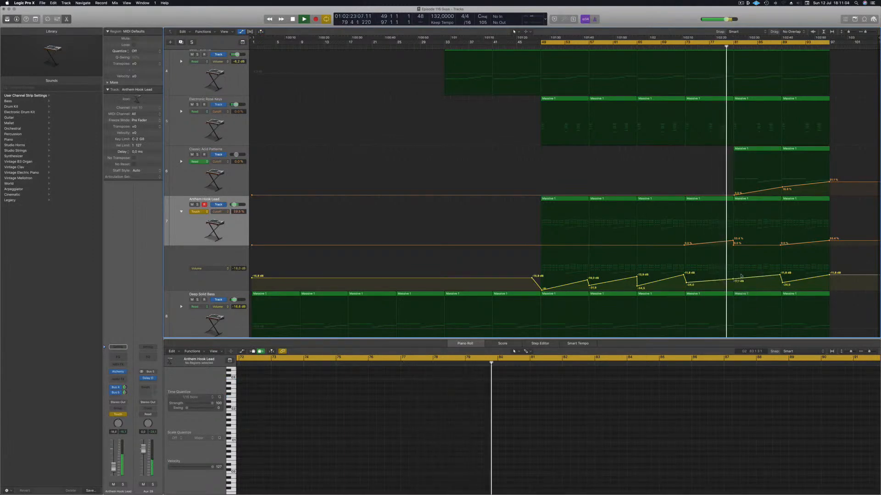
pyautogui.scroll(5, 690, 68)
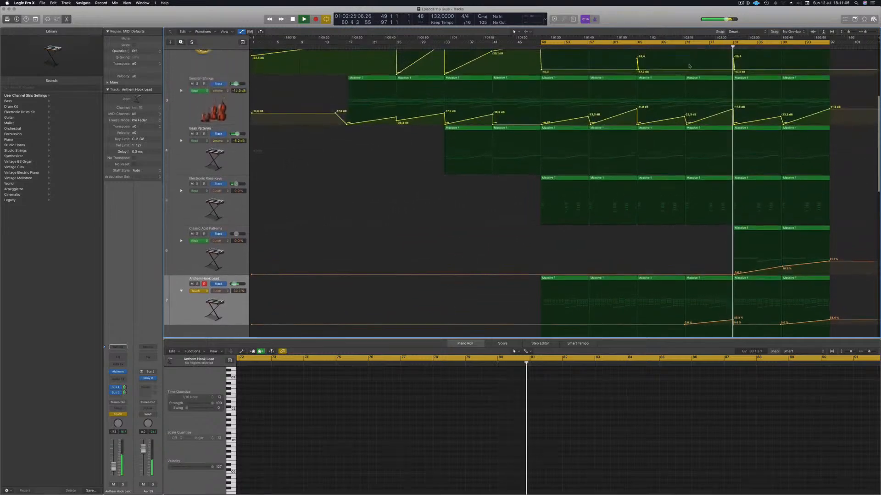
pyautogui.click(680, 46)
# Step: Lower the Session Strings volume point at bar 81 to silence so the part stays muted from bar 73 to 81
pyautogui.scroll(9, 689, 109)
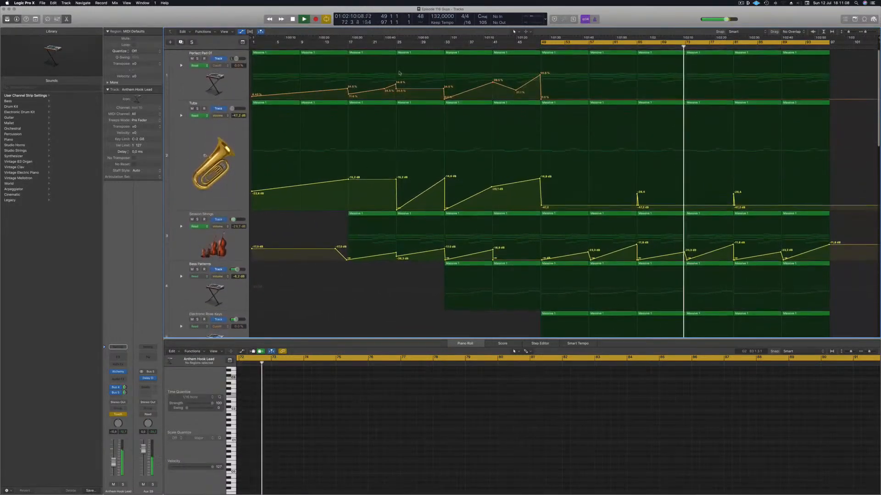
pyautogui.click(236, 245)
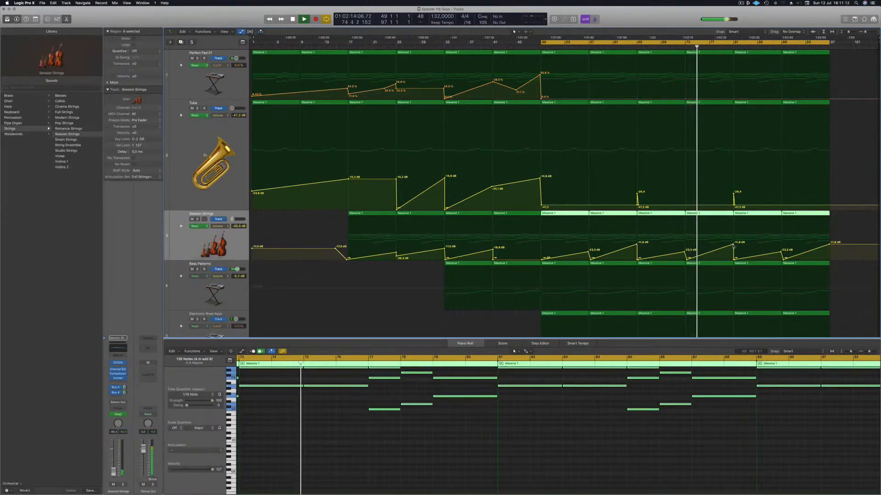
pyautogui.click(733, 247)
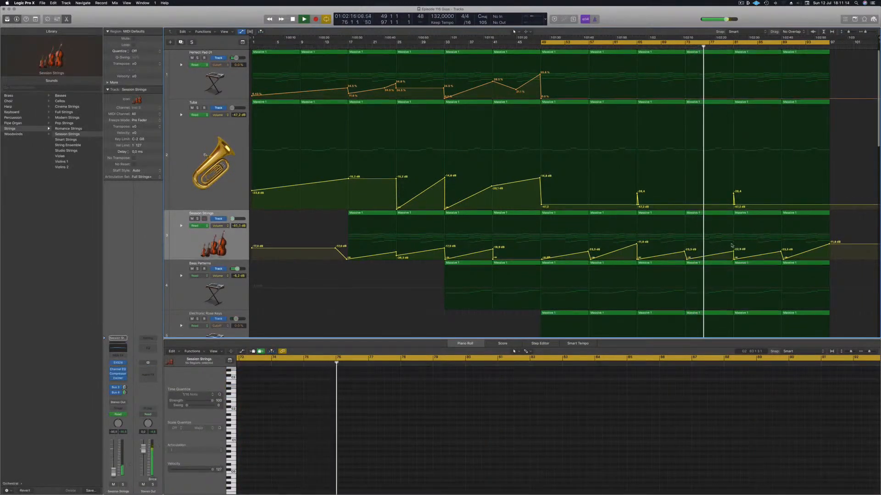
pyautogui.moveTo(733, 246); pyautogui.dragTo(733, 260)
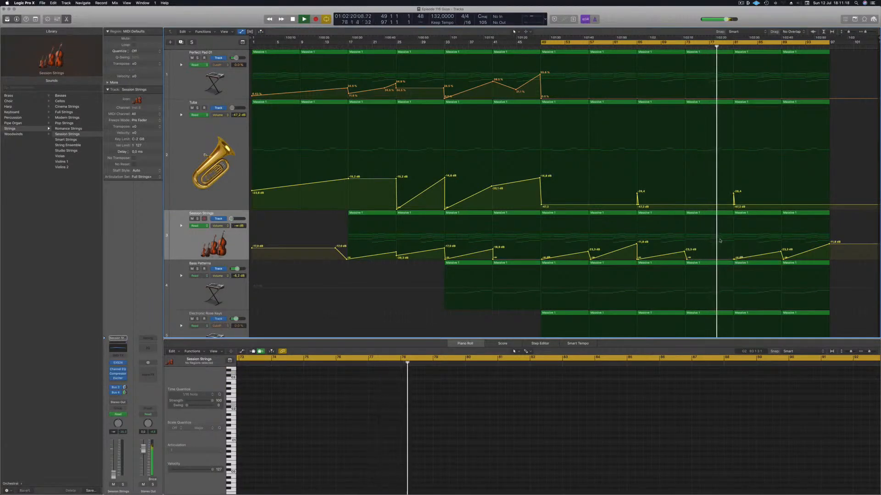
# Step: Reshape the Tuba volume automation into a ramp rising from its low level at bar 65 to about -13 dB at bar 81
pyautogui.scroll(1, 711, 236)
pyautogui.scroll(-3, 711, 236)
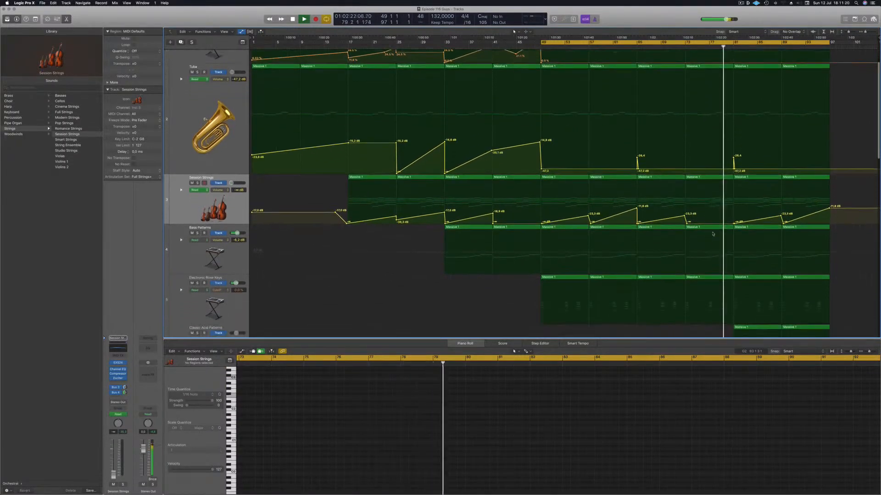
pyautogui.click(733, 170)
pyautogui.click(630, 46)
pyautogui.click(638, 171)
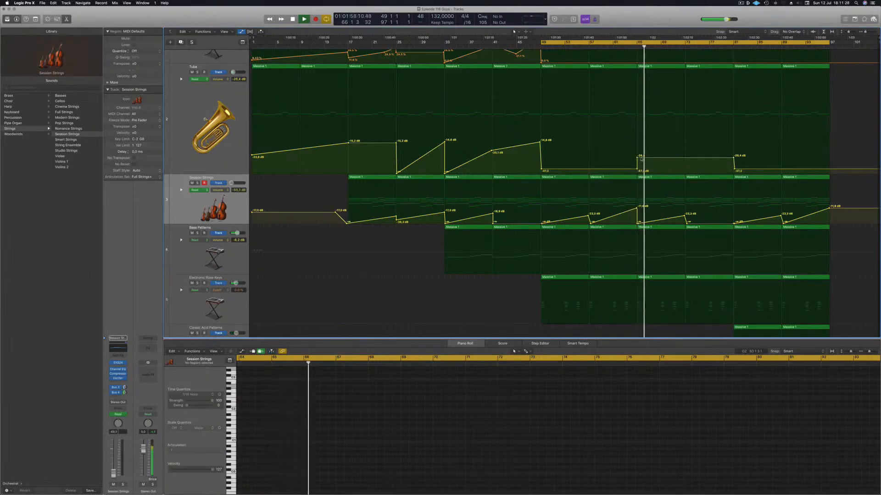
pyautogui.moveTo(637, 158); pyautogui.dragTo(637, 170)
pyautogui.moveTo(730, 159); pyautogui.dragTo(734, 140)
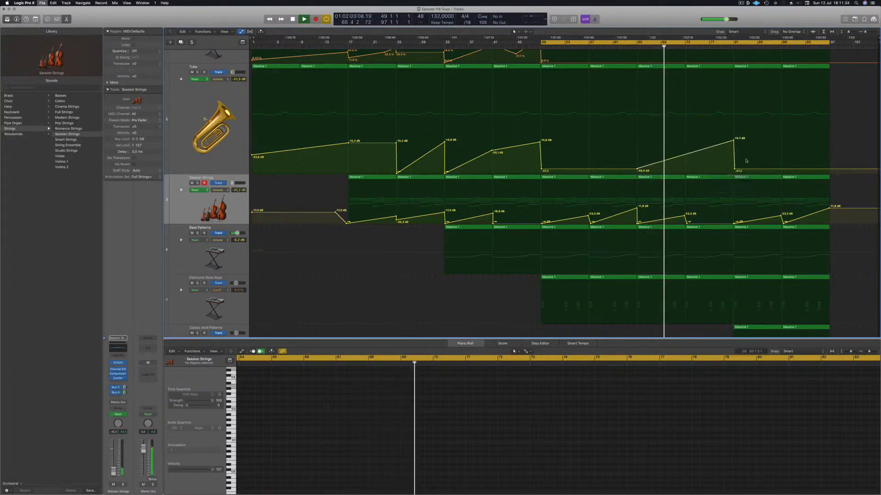
# Step: Shrink the track heights to fit the arrangement and hide the tracks' automation curves
pyautogui.scroll(-3, 636, 161)
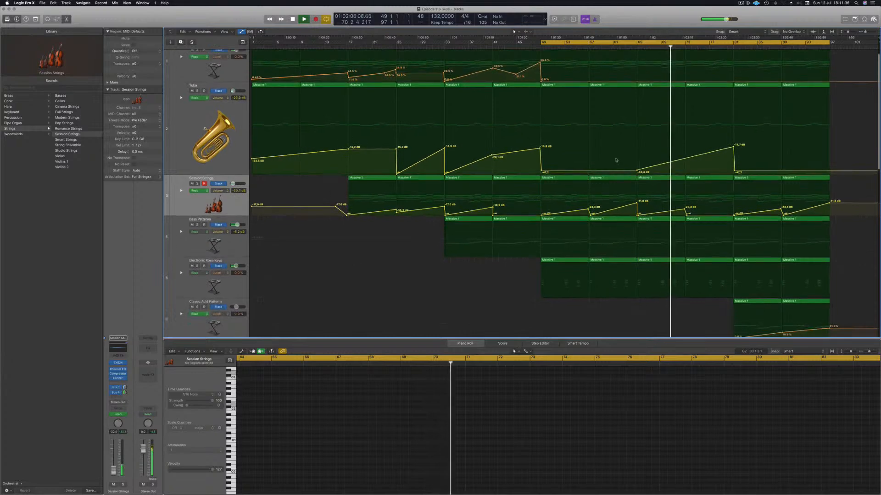
pyautogui.scroll(-4, 617, 168)
pyautogui.scroll(-4, 618, 177)
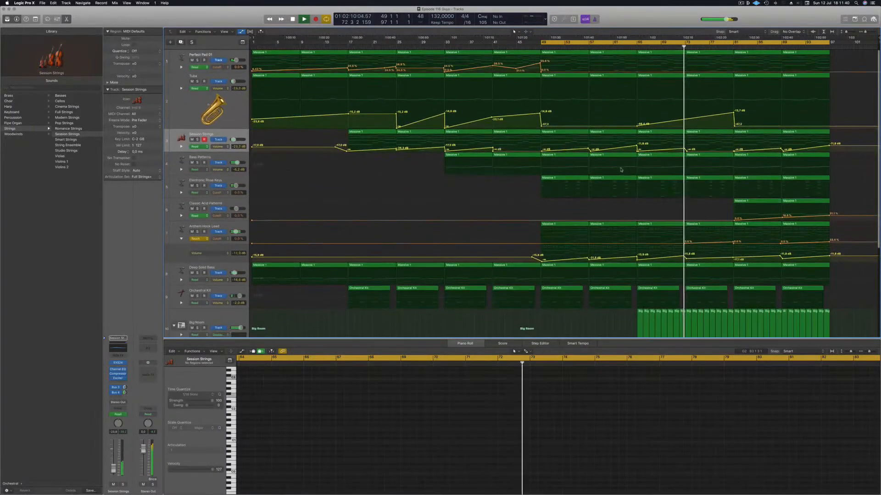
pyautogui.scroll(-3, 621, 170)
pyautogui.scroll(-4, 626, 175)
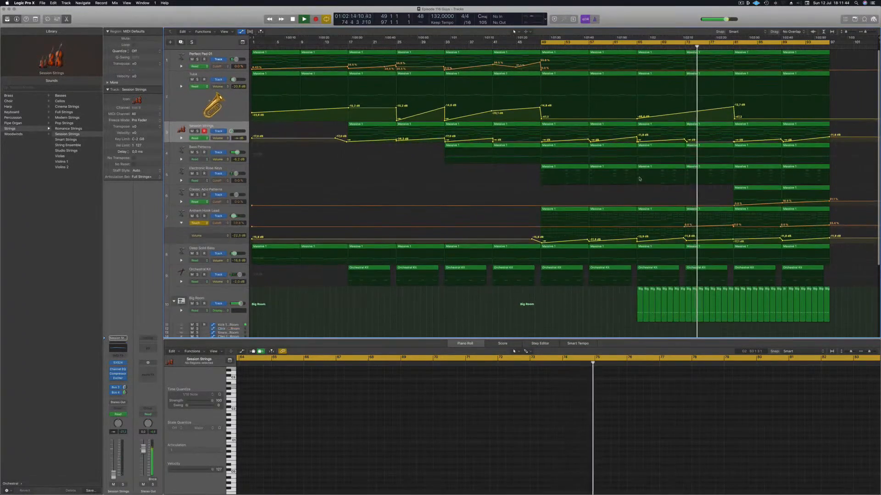
pyautogui.press('a')
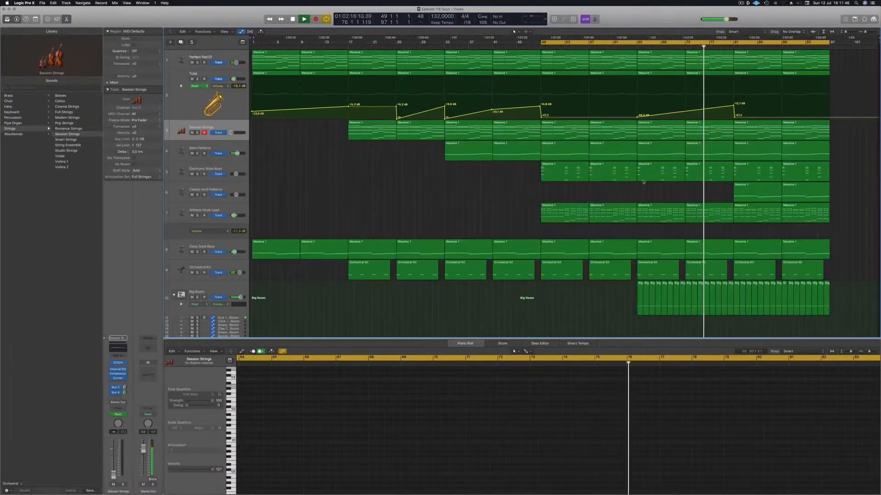
# Step: Select the Anthem Hook Lead track and display the toolbar
pyautogui.click(710, 215)
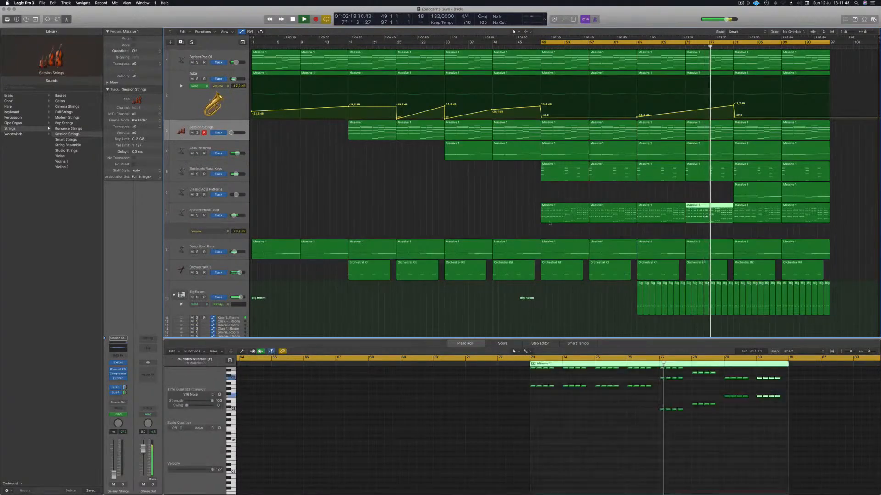
pyautogui.click(243, 216)
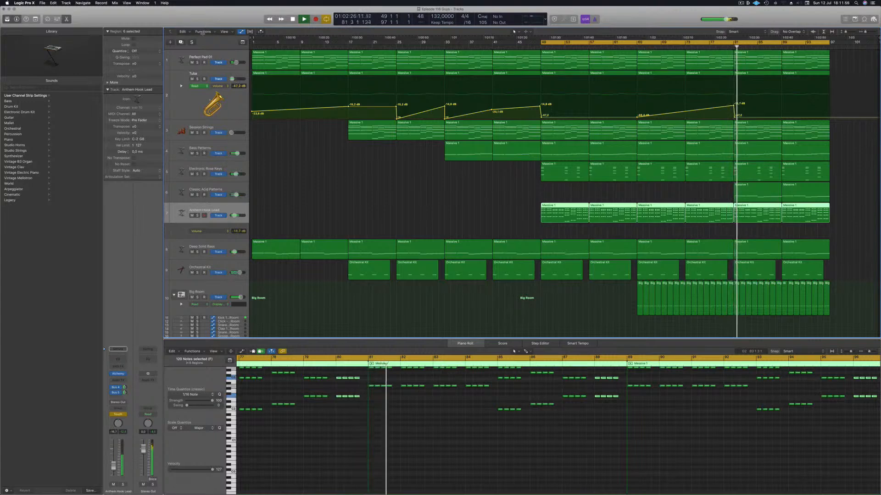
pyautogui.press('ctrl+alt+super+t')
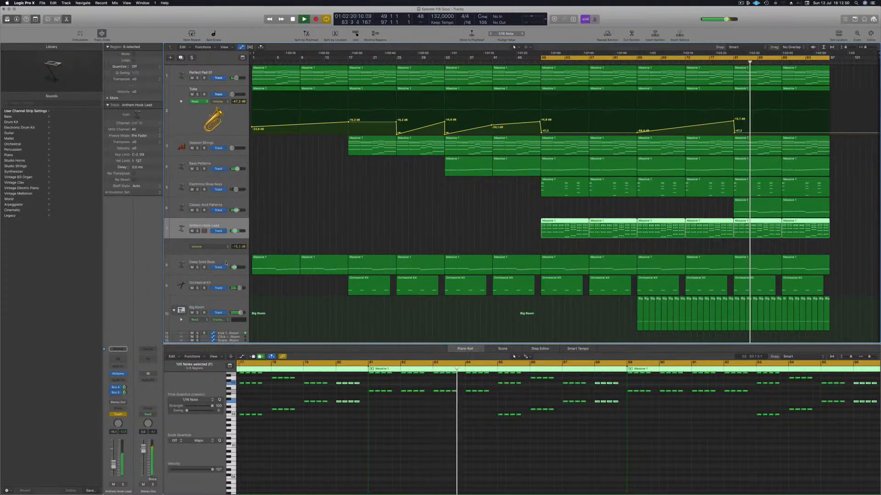
# Step: Enlarge the Anthem Hook Lead track and reshape its Cutoff curve to climb from bar 81 to about 25% at bar 89
pyautogui.moveTo(220, 238); pyautogui.dragTo(220, 253)
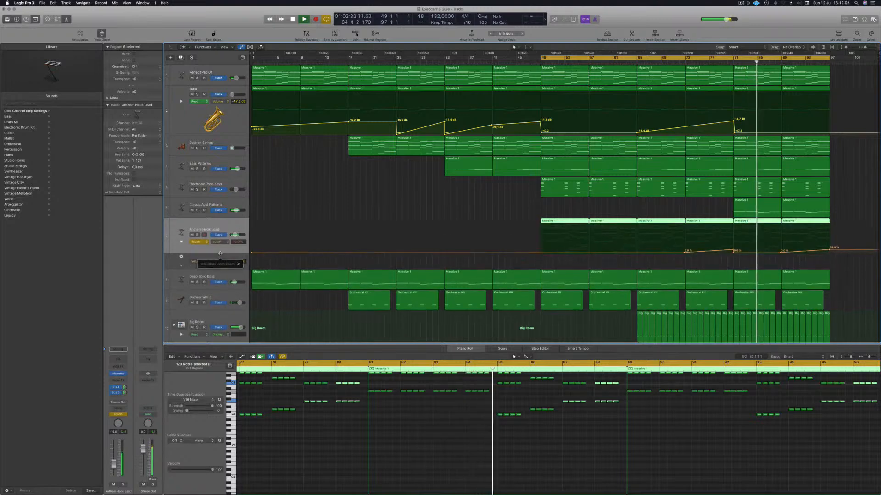
pyautogui.click(780, 253)
pyautogui.moveTo(781, 252); pyautogui.dragTo(780, 252)
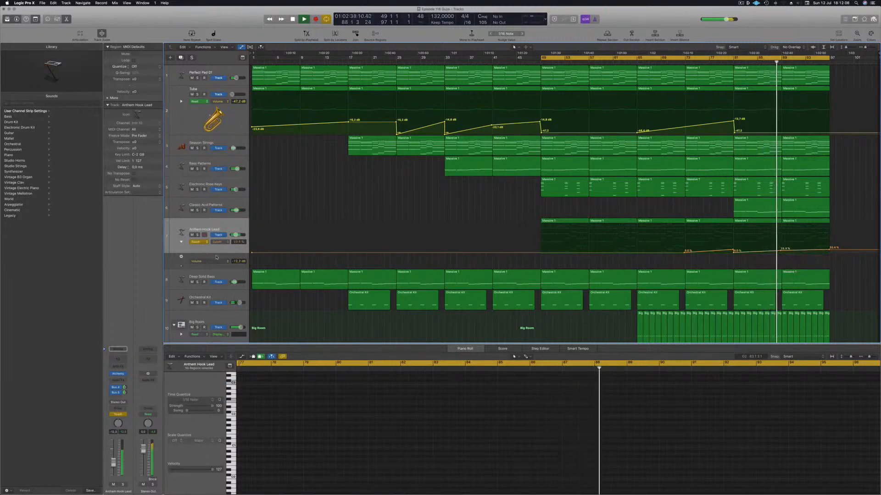
# Step: Remove the Anthem Hook Lead volume dip at bar 89, leaving about -16.8 dB there, and lower the bar 97 point to about -16 dB
pyautogui.click(181, 257)
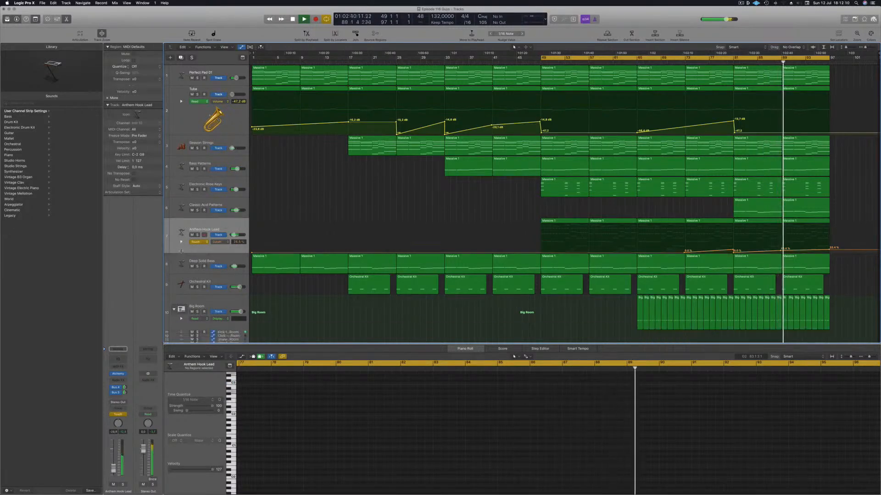
pyautogui.click(181, 242)
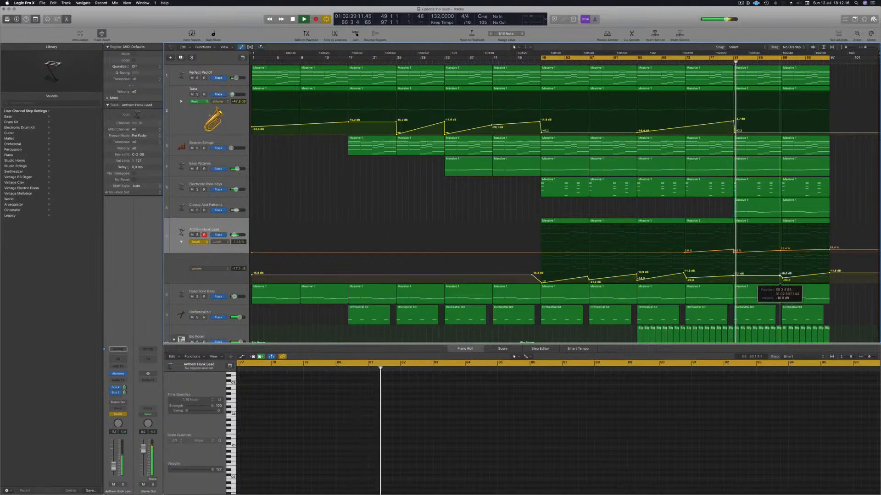
pyautogui.doubleClick(783, 279)
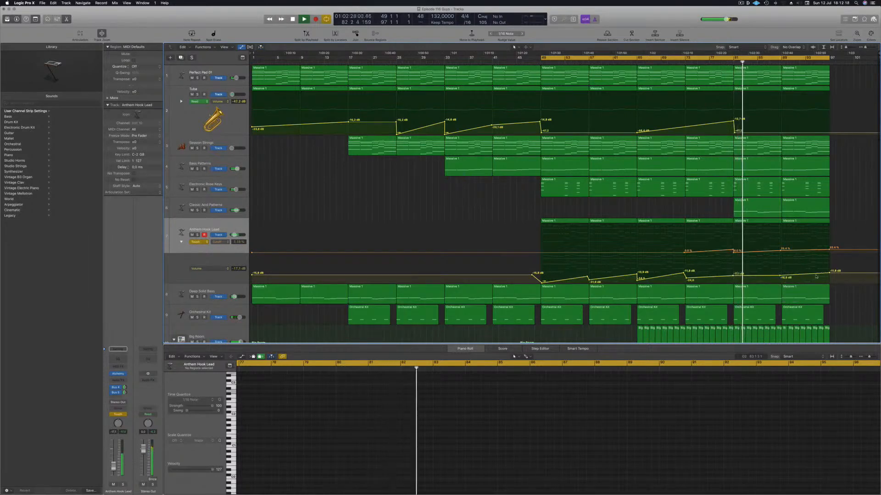
pyautogui.moveTo(829, 272); pyautogui.dragTo(830, 277)
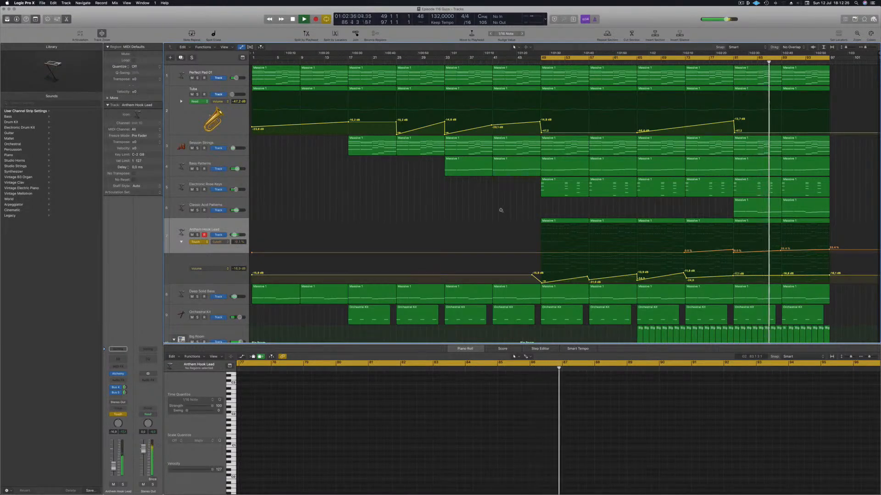
# Step: Raise the Anthem Hook Lead Cutoff point at bar 97 and extend the cycle range's end past bar 101
pyautogui.scroll(-1, 500, 212)
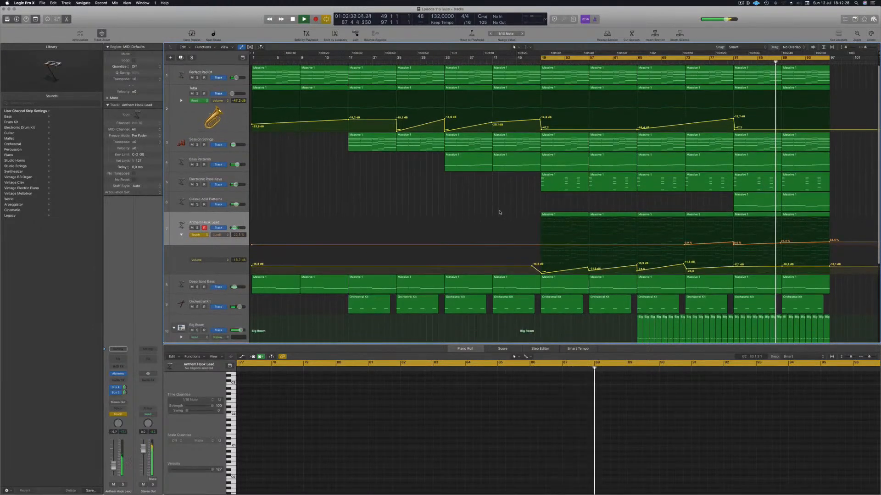
pyautogui.scroll(-1, 500, 211)
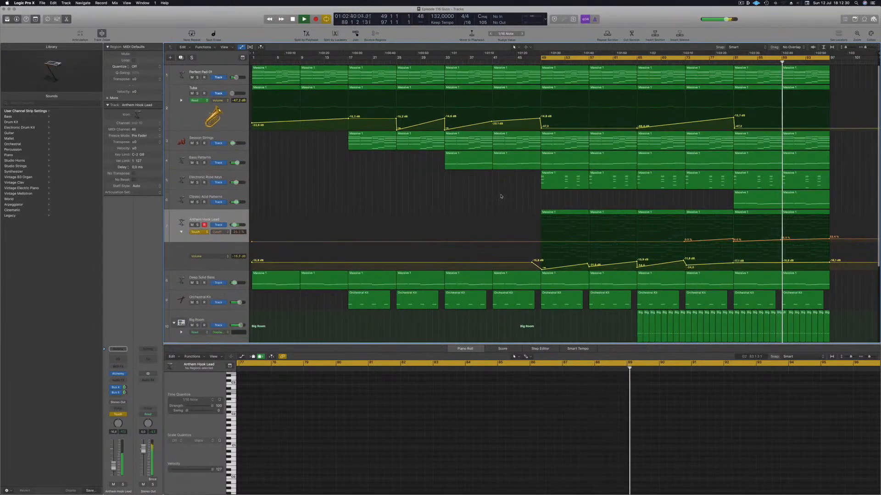
pyautogui.moveTo(829, 237); pyautogui.dragTo(829, 235)
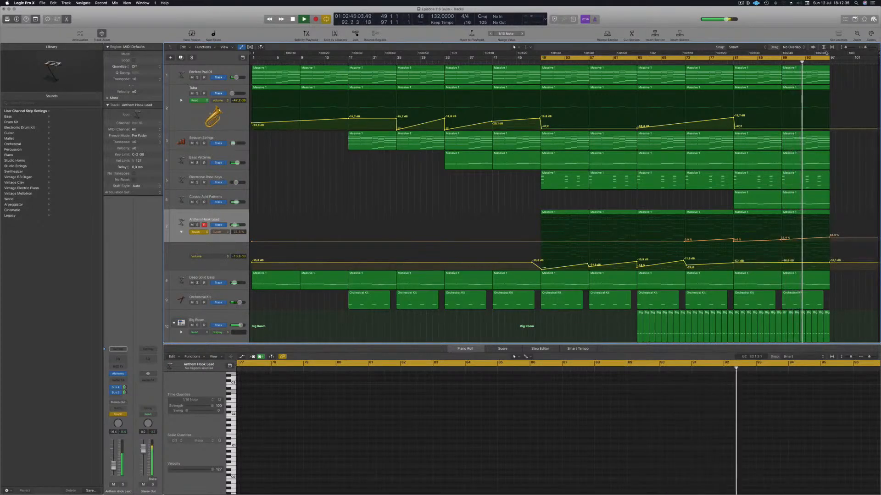
pyautogui.moveTo(830, 57); pyautogui.dragTo(877, 58)
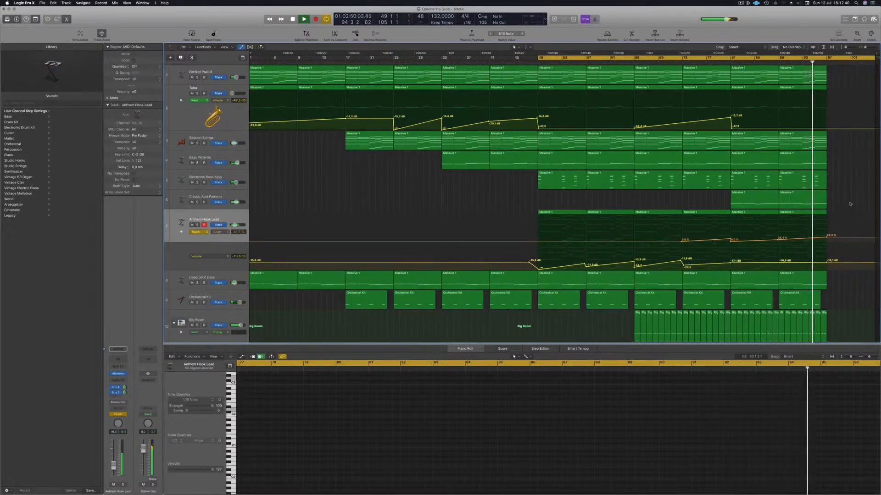
# Step: Extend the cycle range's start back to bar 1 and restart playback from the beginning
pyautogui.press('super+Right')
pyautogui.press('super+Left')
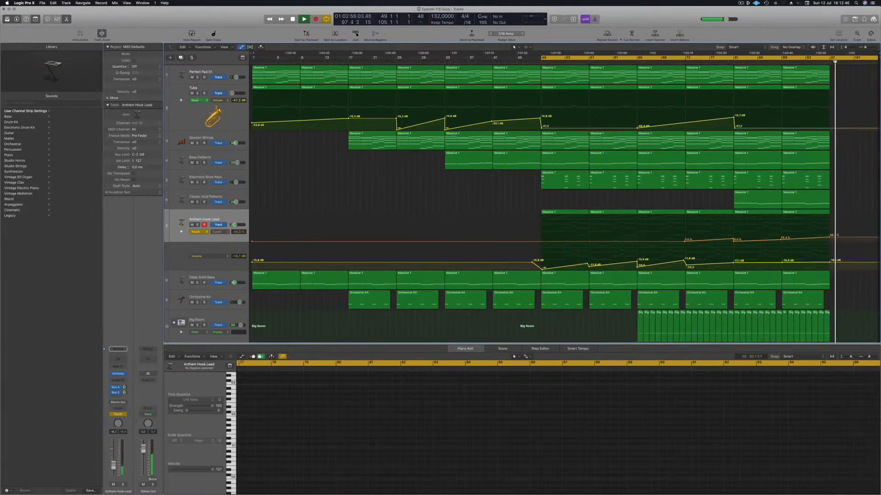
pyautogui.moveTo(540, 58); pyautogui.dragTo(251, 60)
pyautogui.press('space')
pyautogui.press('space')
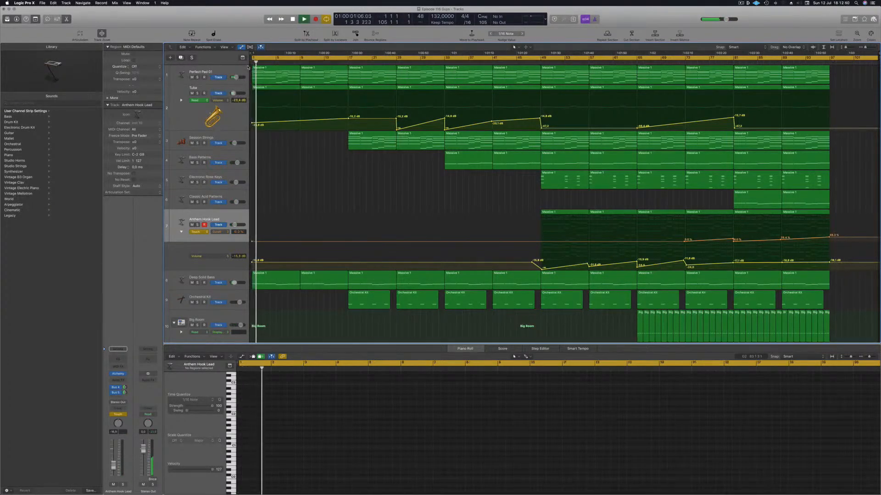